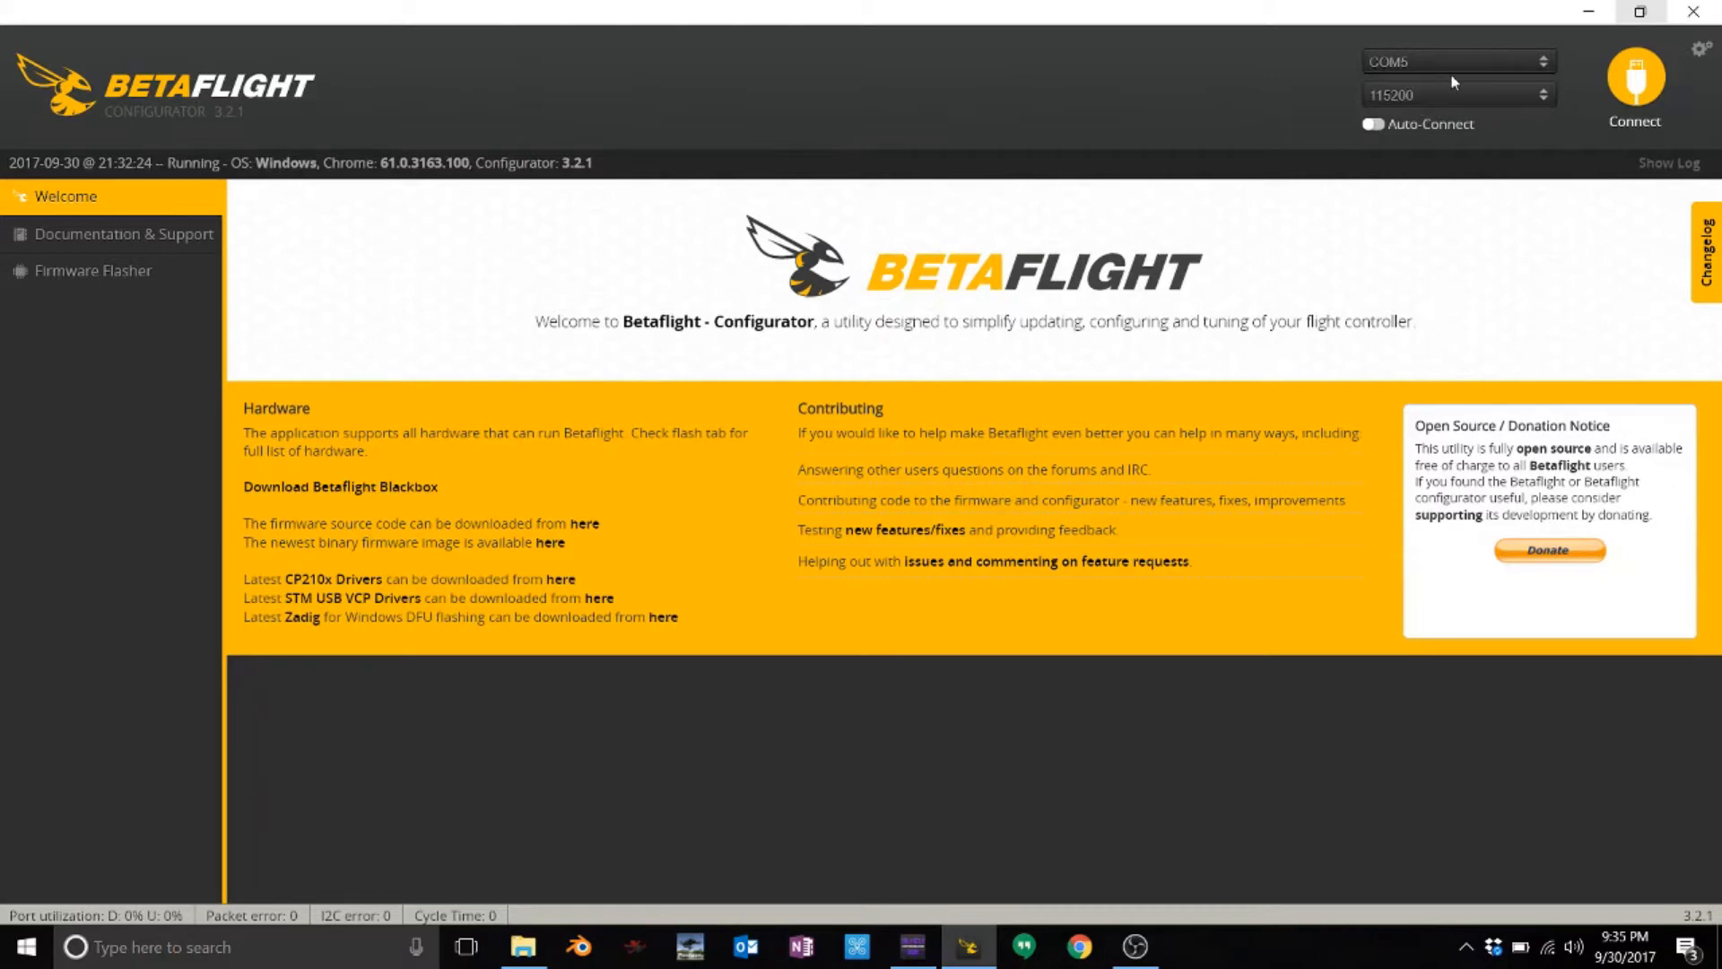
- Open the firmware flasher and choose DYSF4PRO as the target board
{"action": "left_click", "coordinate": [85, 271]}
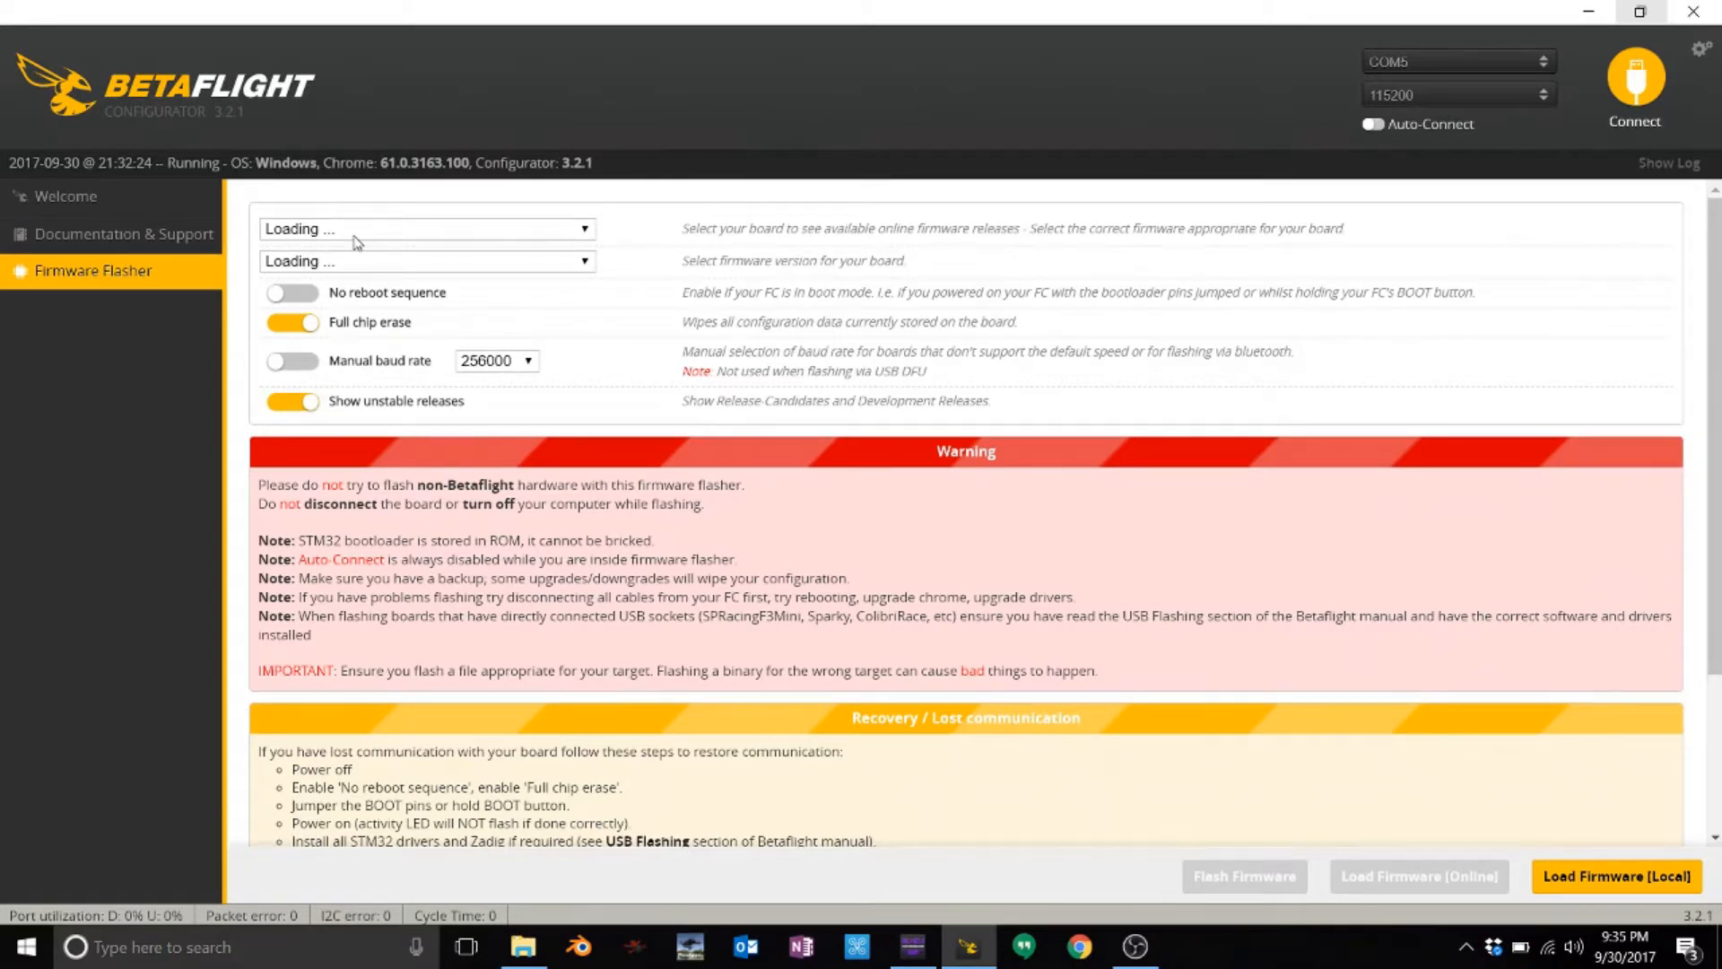
{"action": "left_click", "coordinate": [1494, 948]}
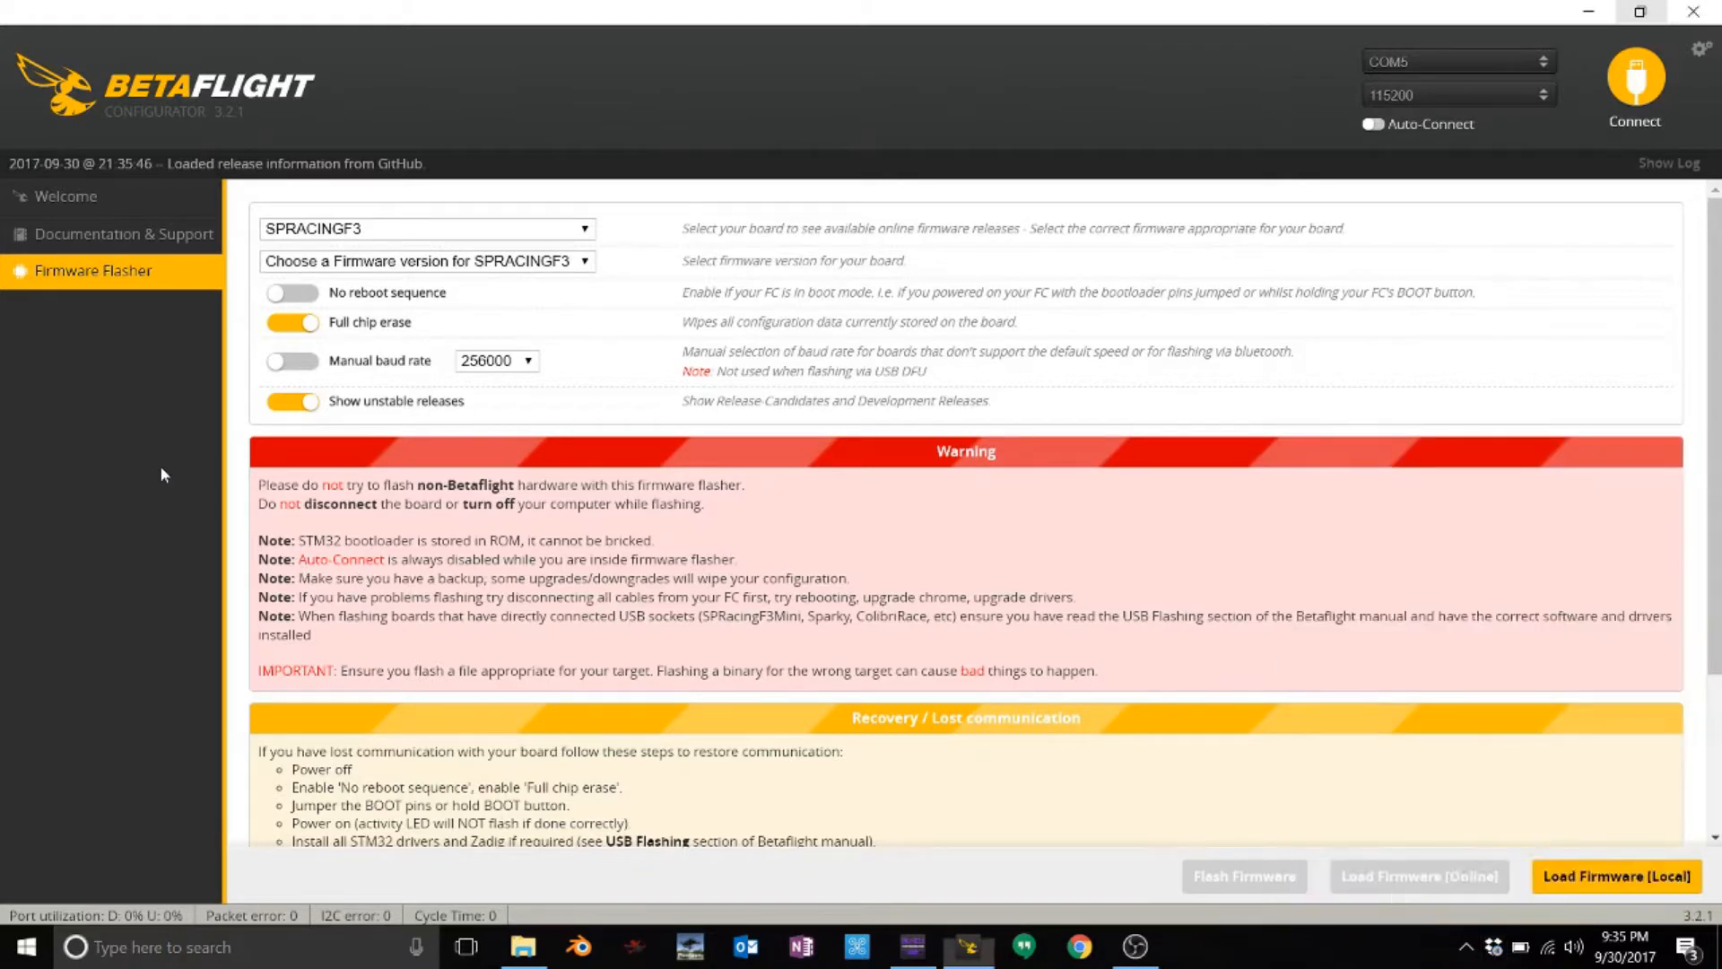
{"action": "left_click", "coordinate": [160, 465]}
{"action": "left_click", "coordinate": [455, 230]}
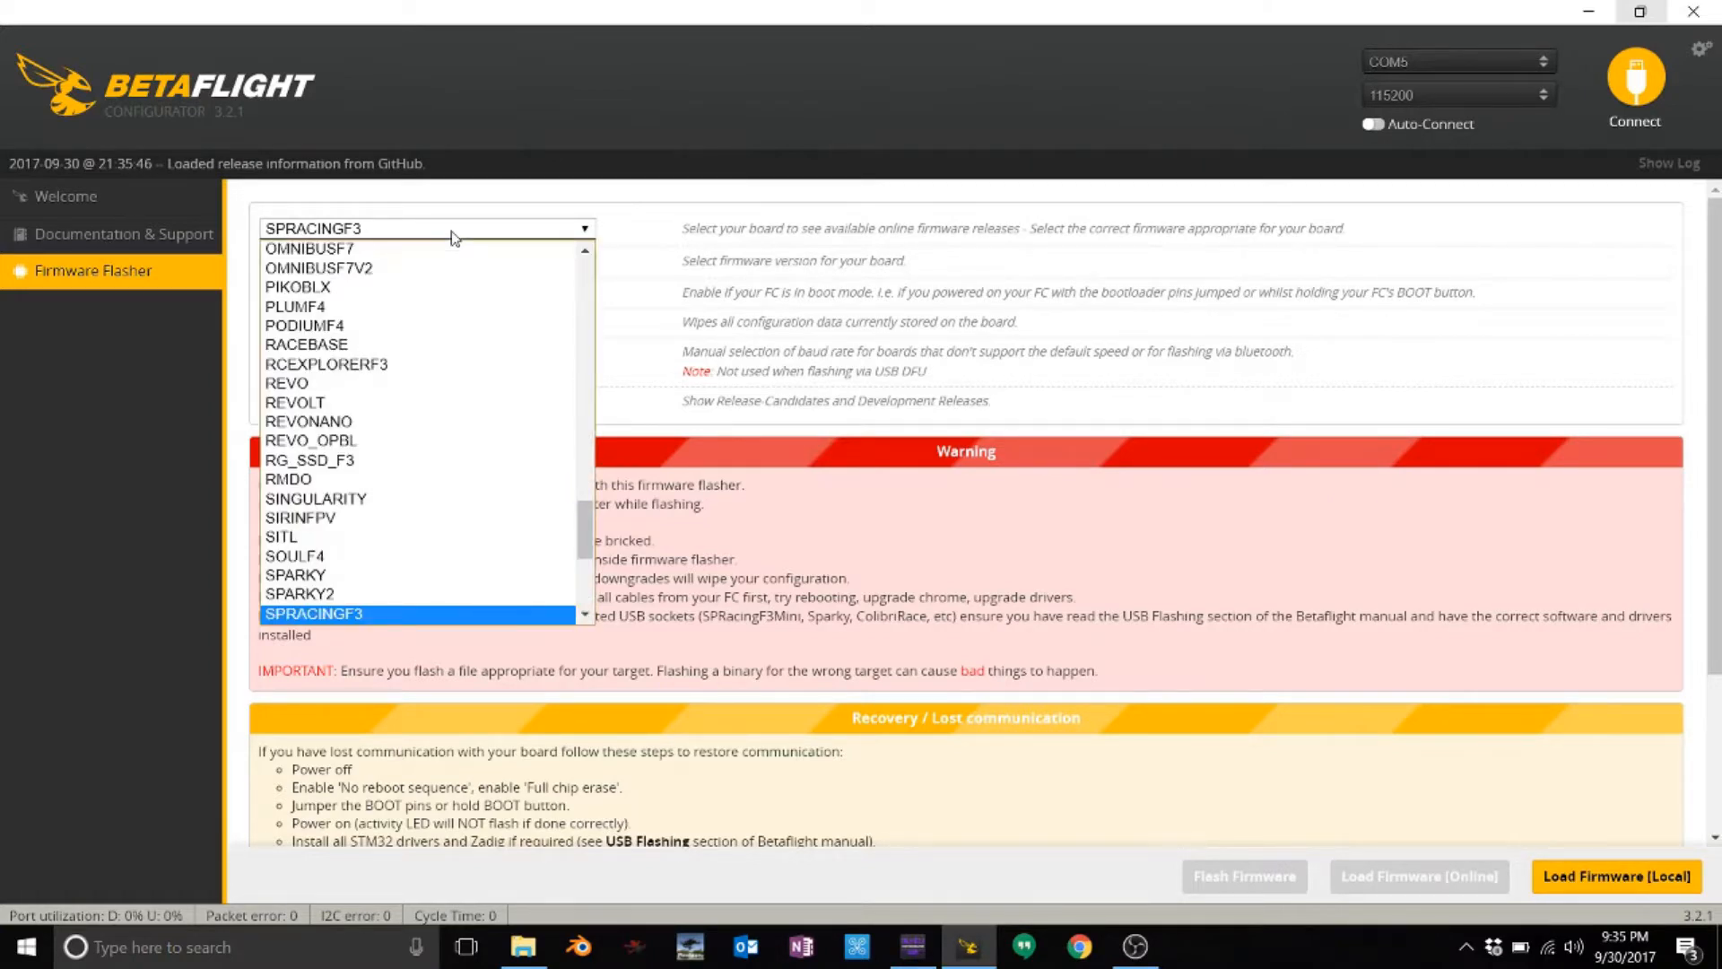
{"action": "left_click_drag", "start_coordinate": [584, 524], "coordinate": [571, 361]}
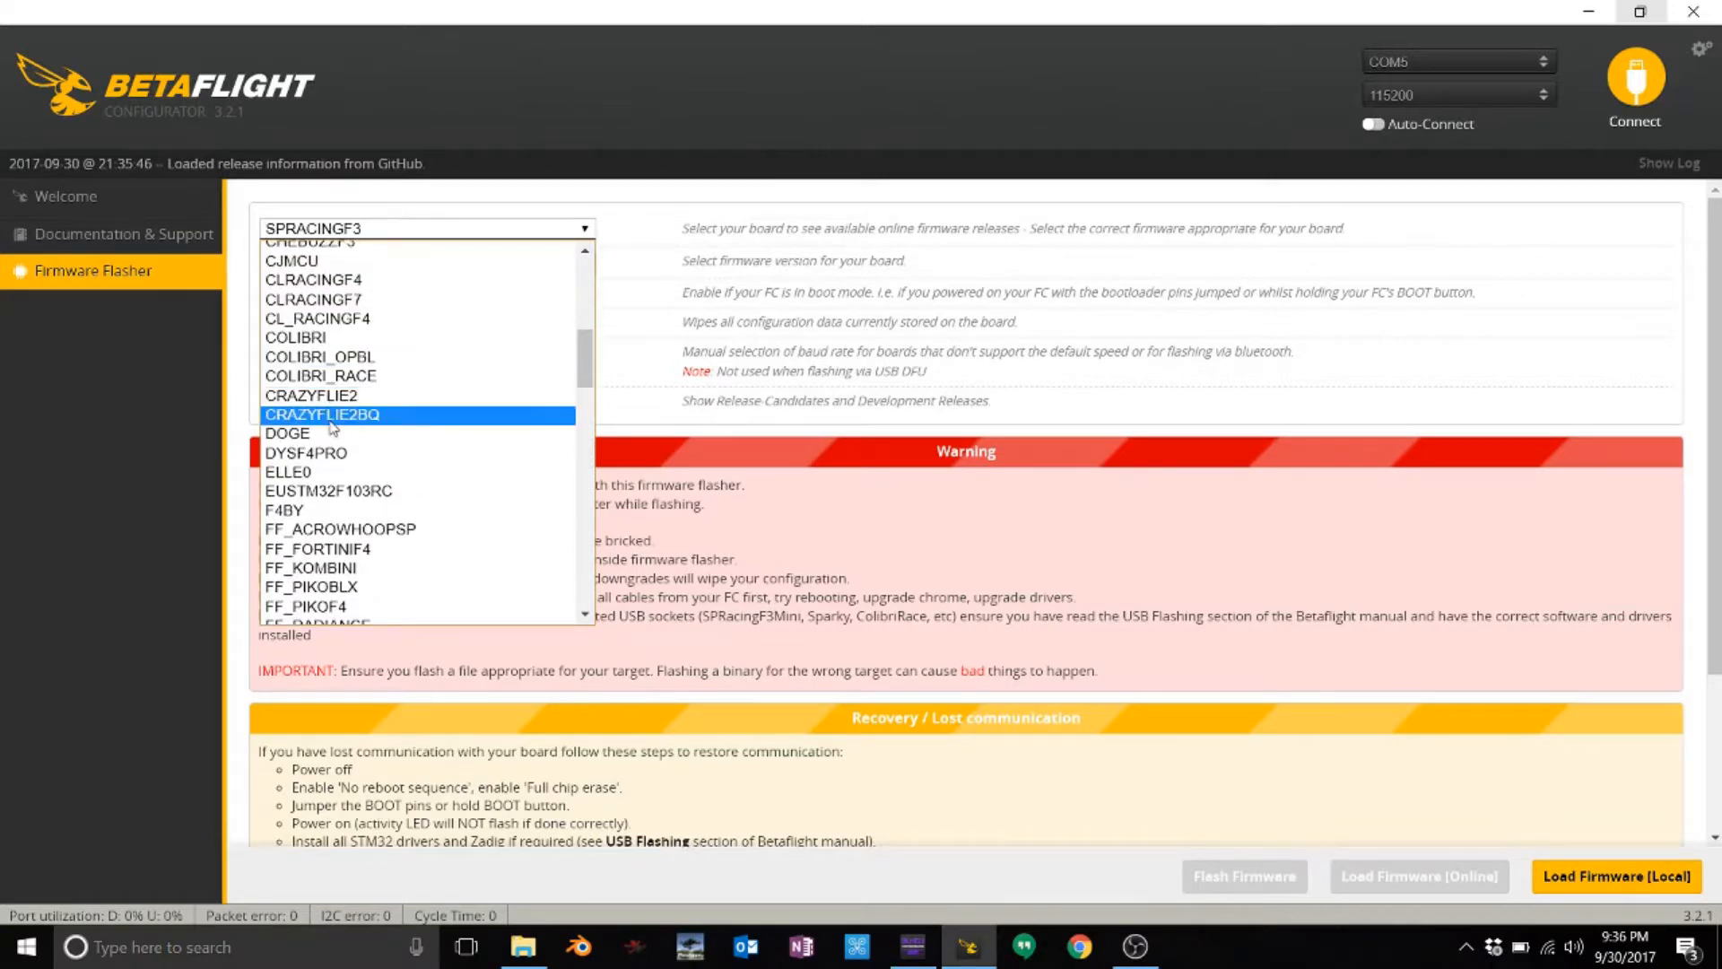
{"action": "left_click", "coordinate": [307, 454]}
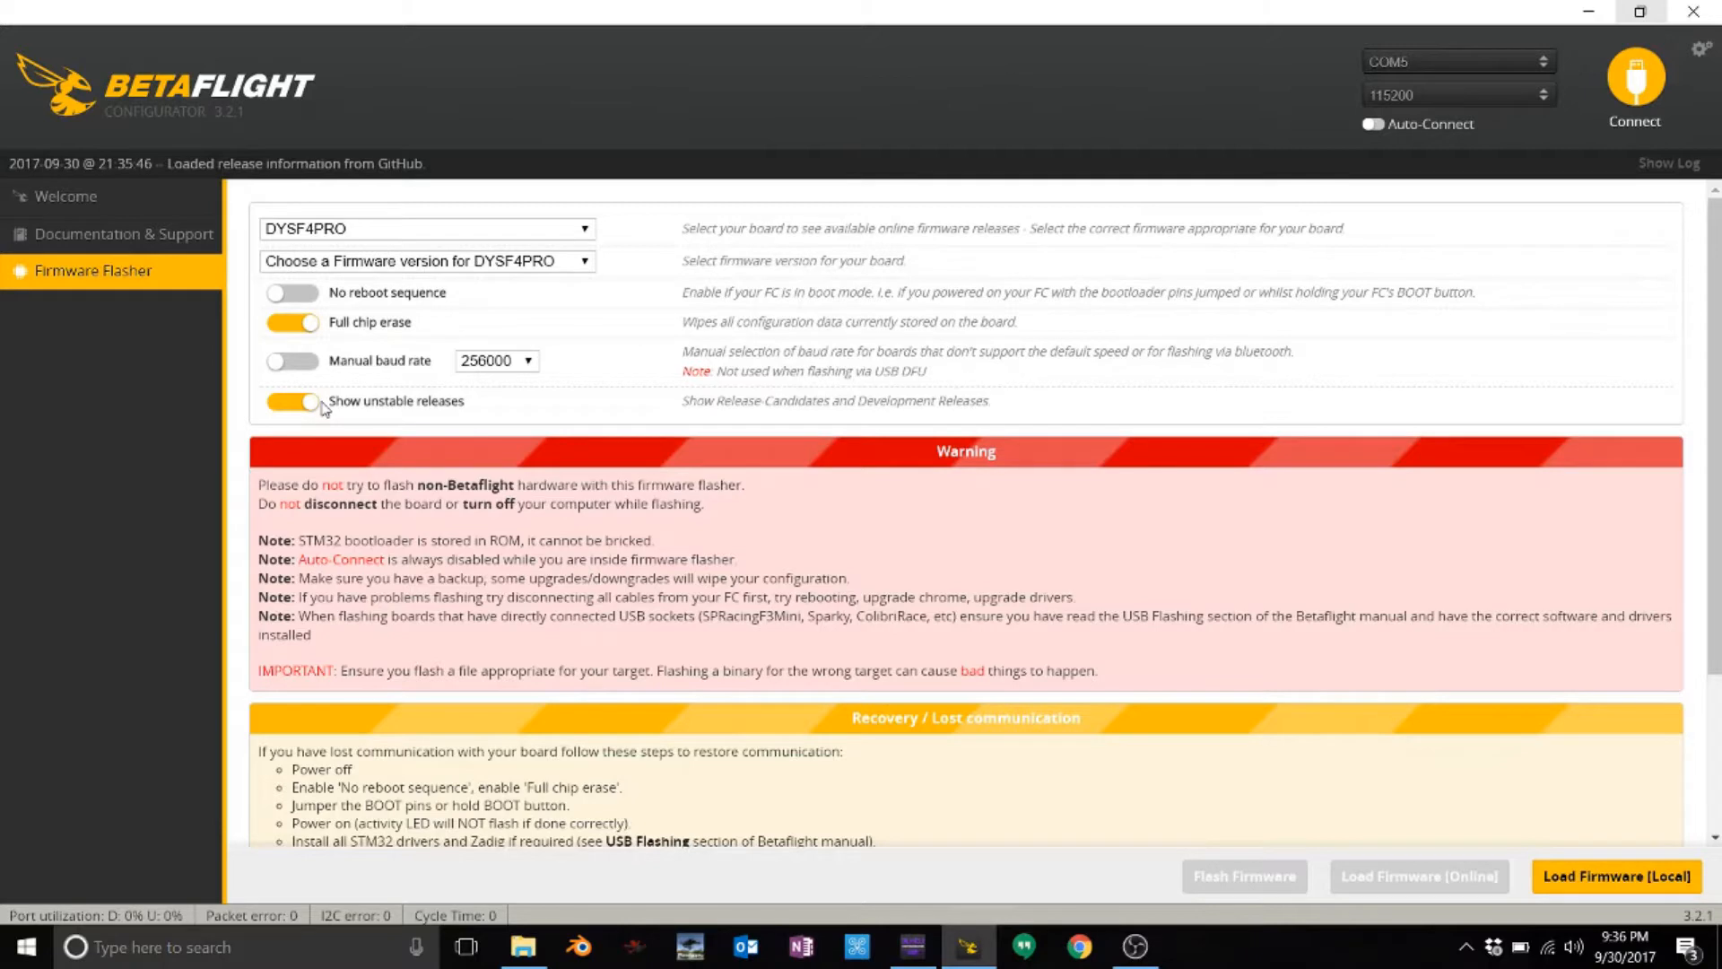
- Load the online 3.2.0-RC6 release-candidate firmware for DYSF4PRO and flash it to the board
{"action": "left_click", "coordinate": [492, 262]}
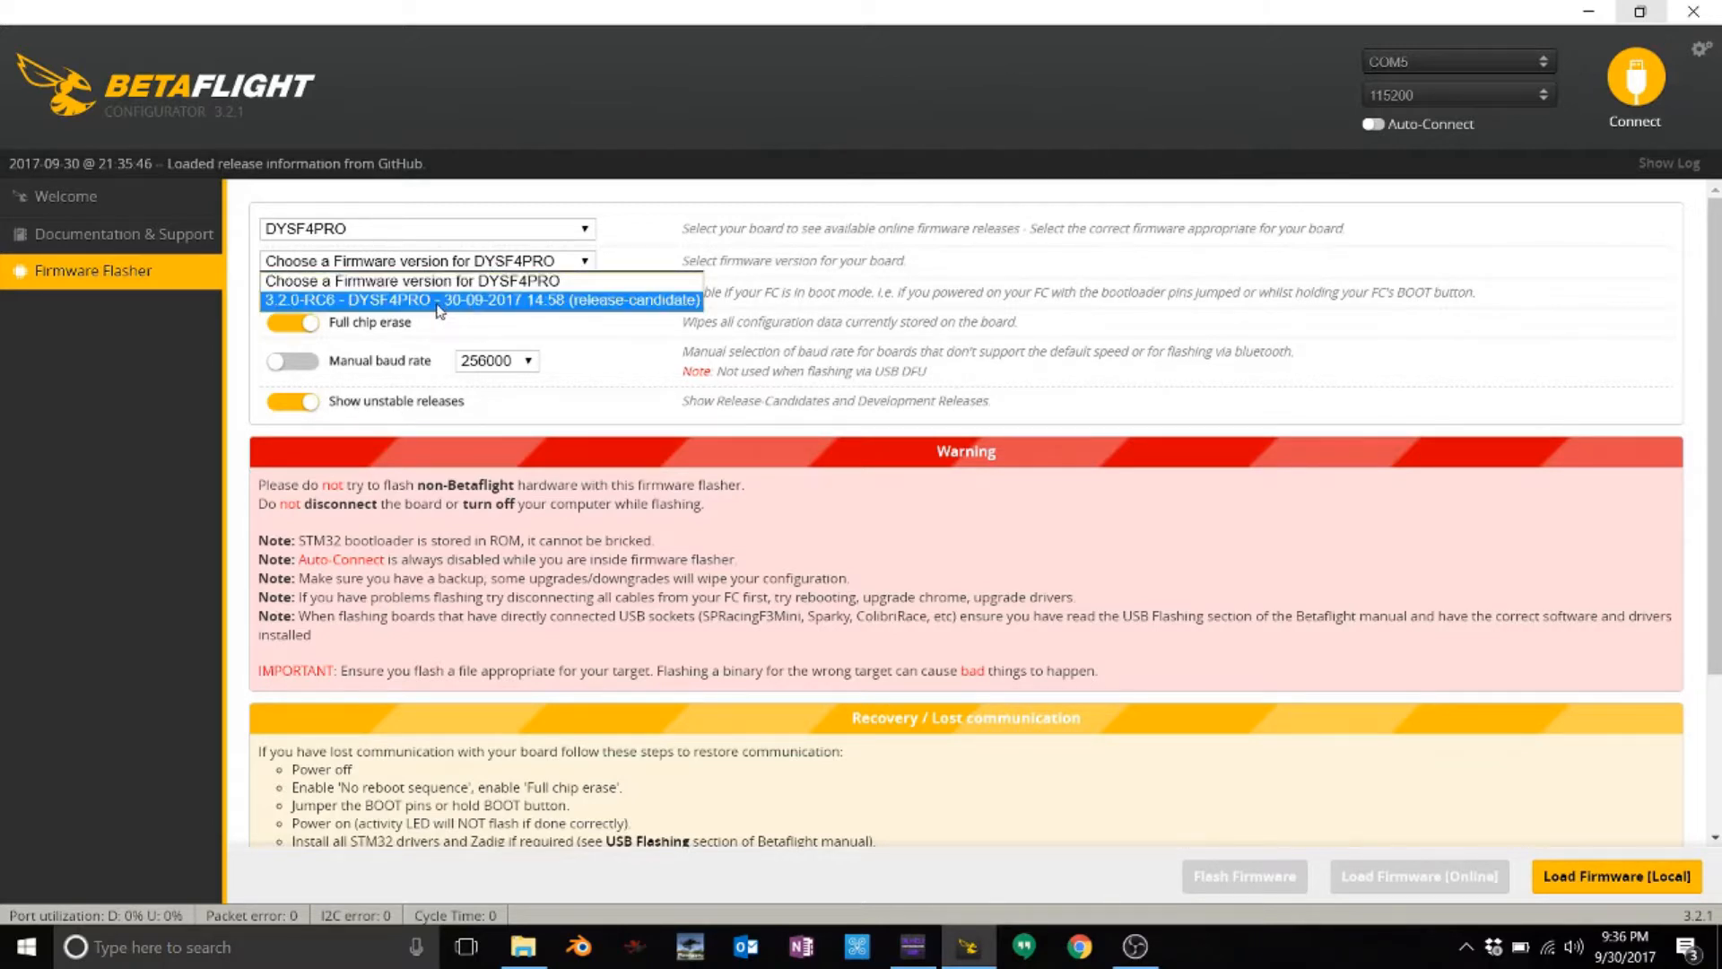
{"action": "left_click", "coordinate": [484, 299]}
{"action": "left_click", "coordinate": [1420, 875]}
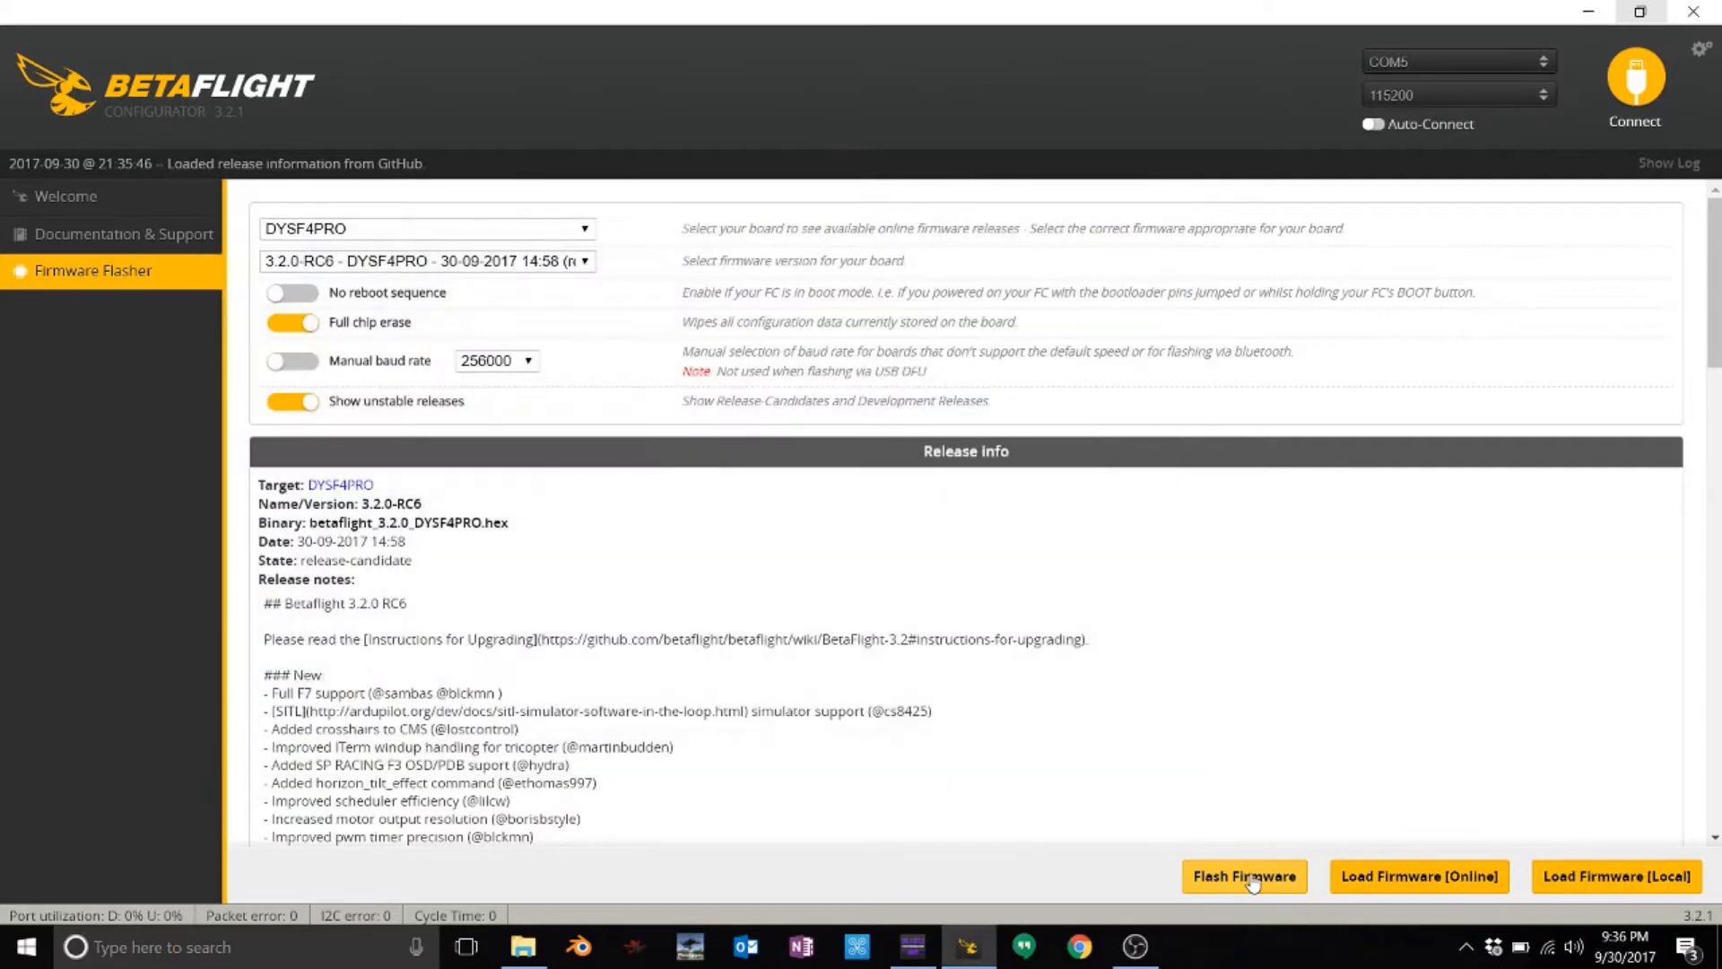
{"action": "left_click", "coordinate": [1253, 879]}
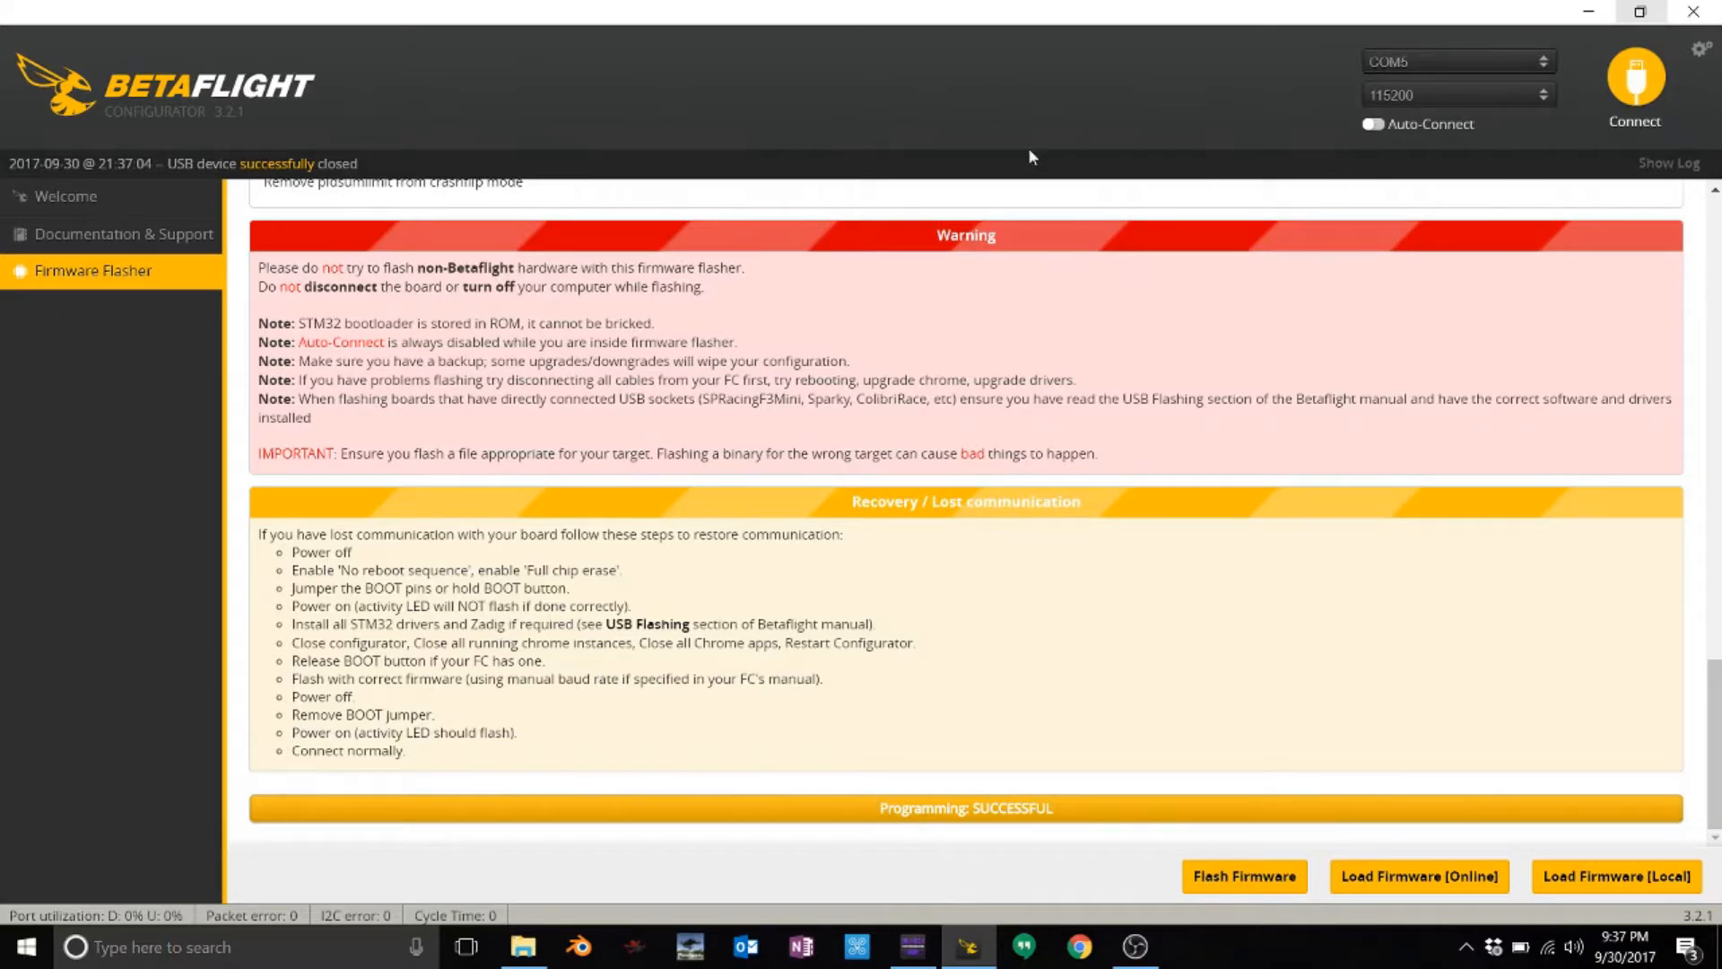
- Connect to the flight controller, enable expert mode and calibrate the accelerometer
{"action": "left_click", "coordinate": [1634, 74]}
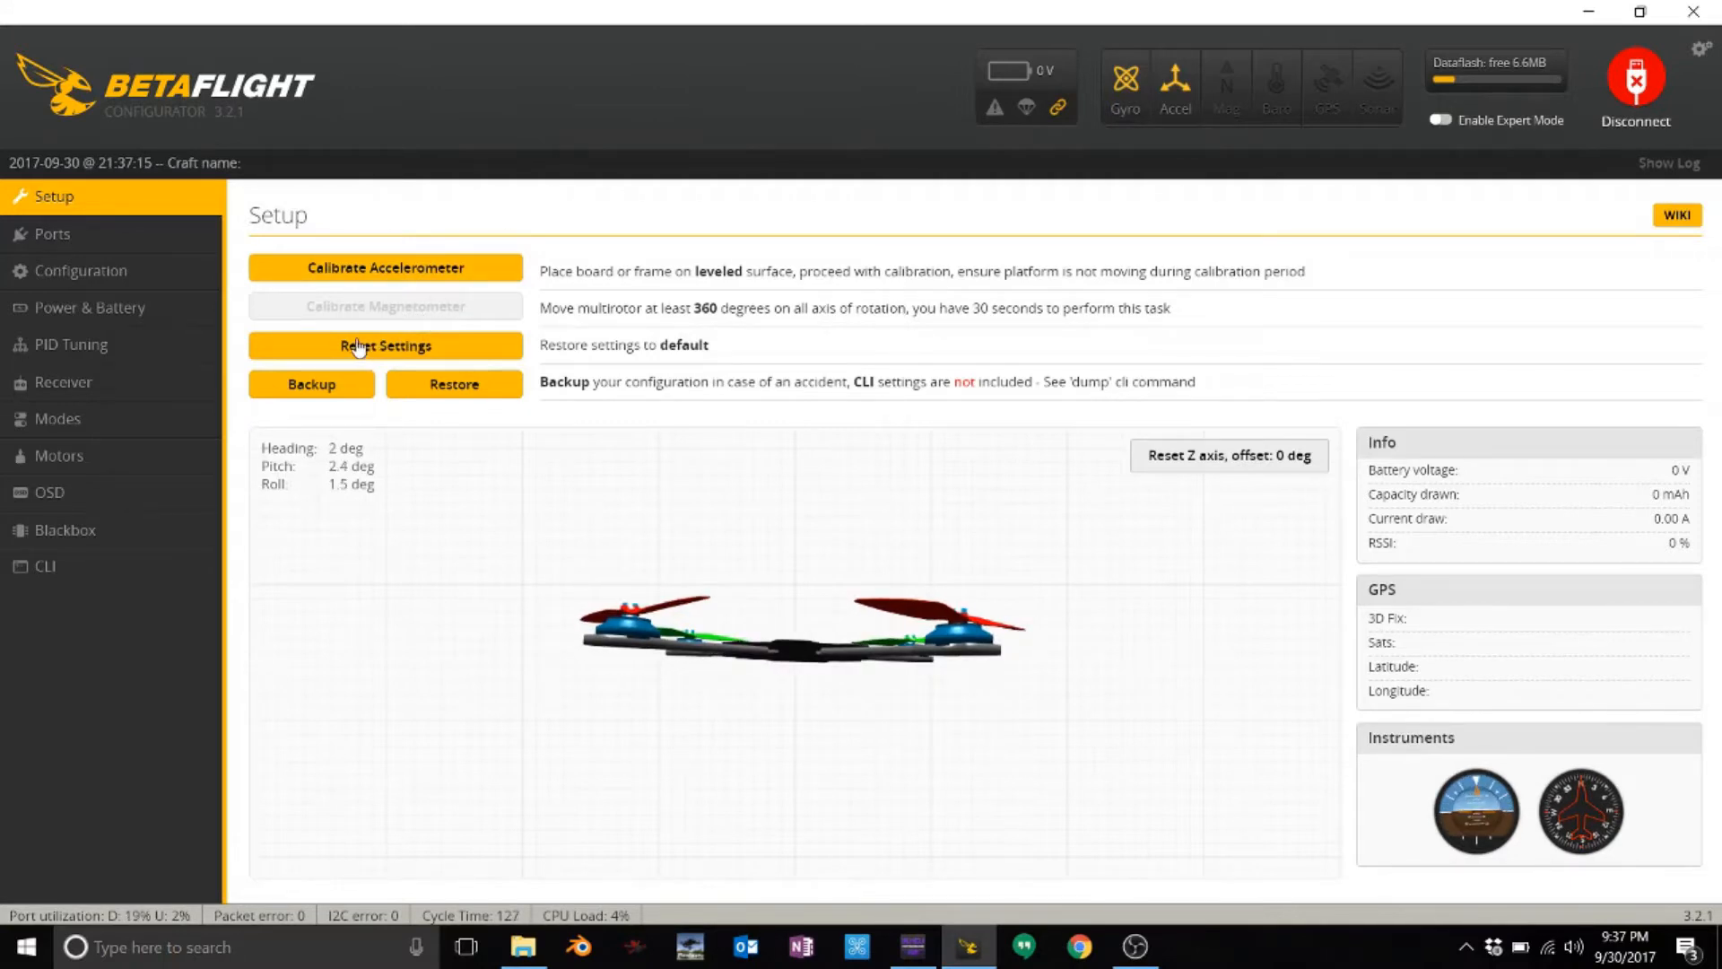
{"action": "left_click", "coordinate": [1442, 120]}
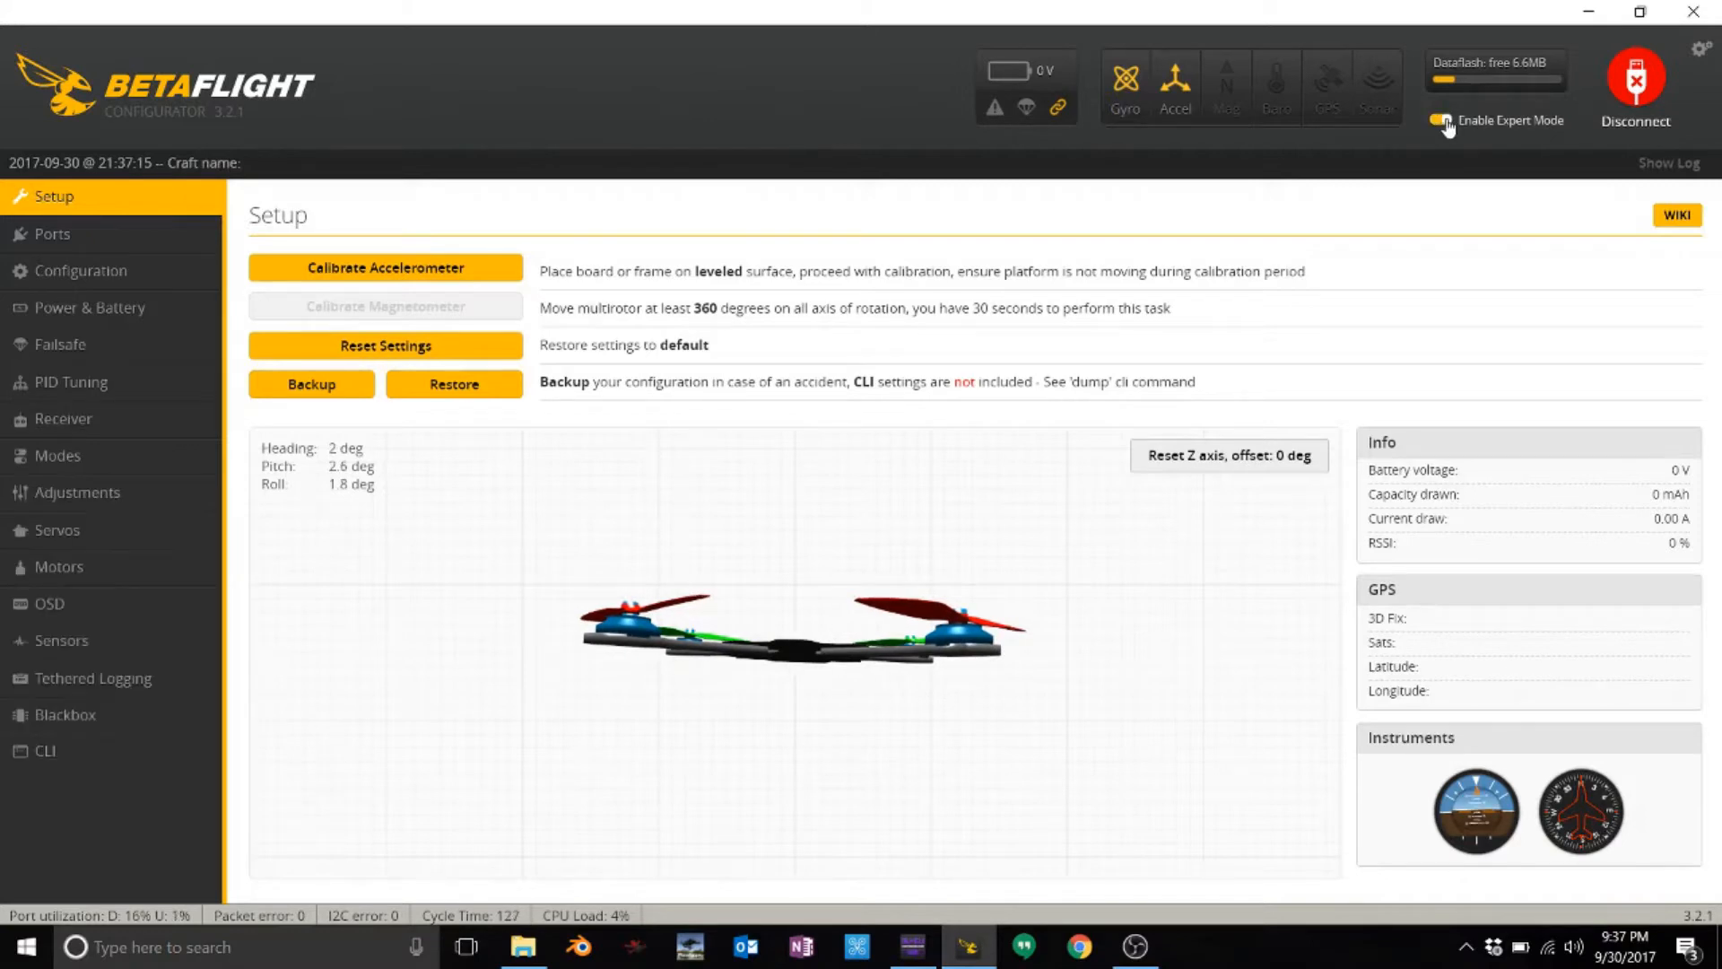
{"action": "left_click", "coordinate": [436, 268]}
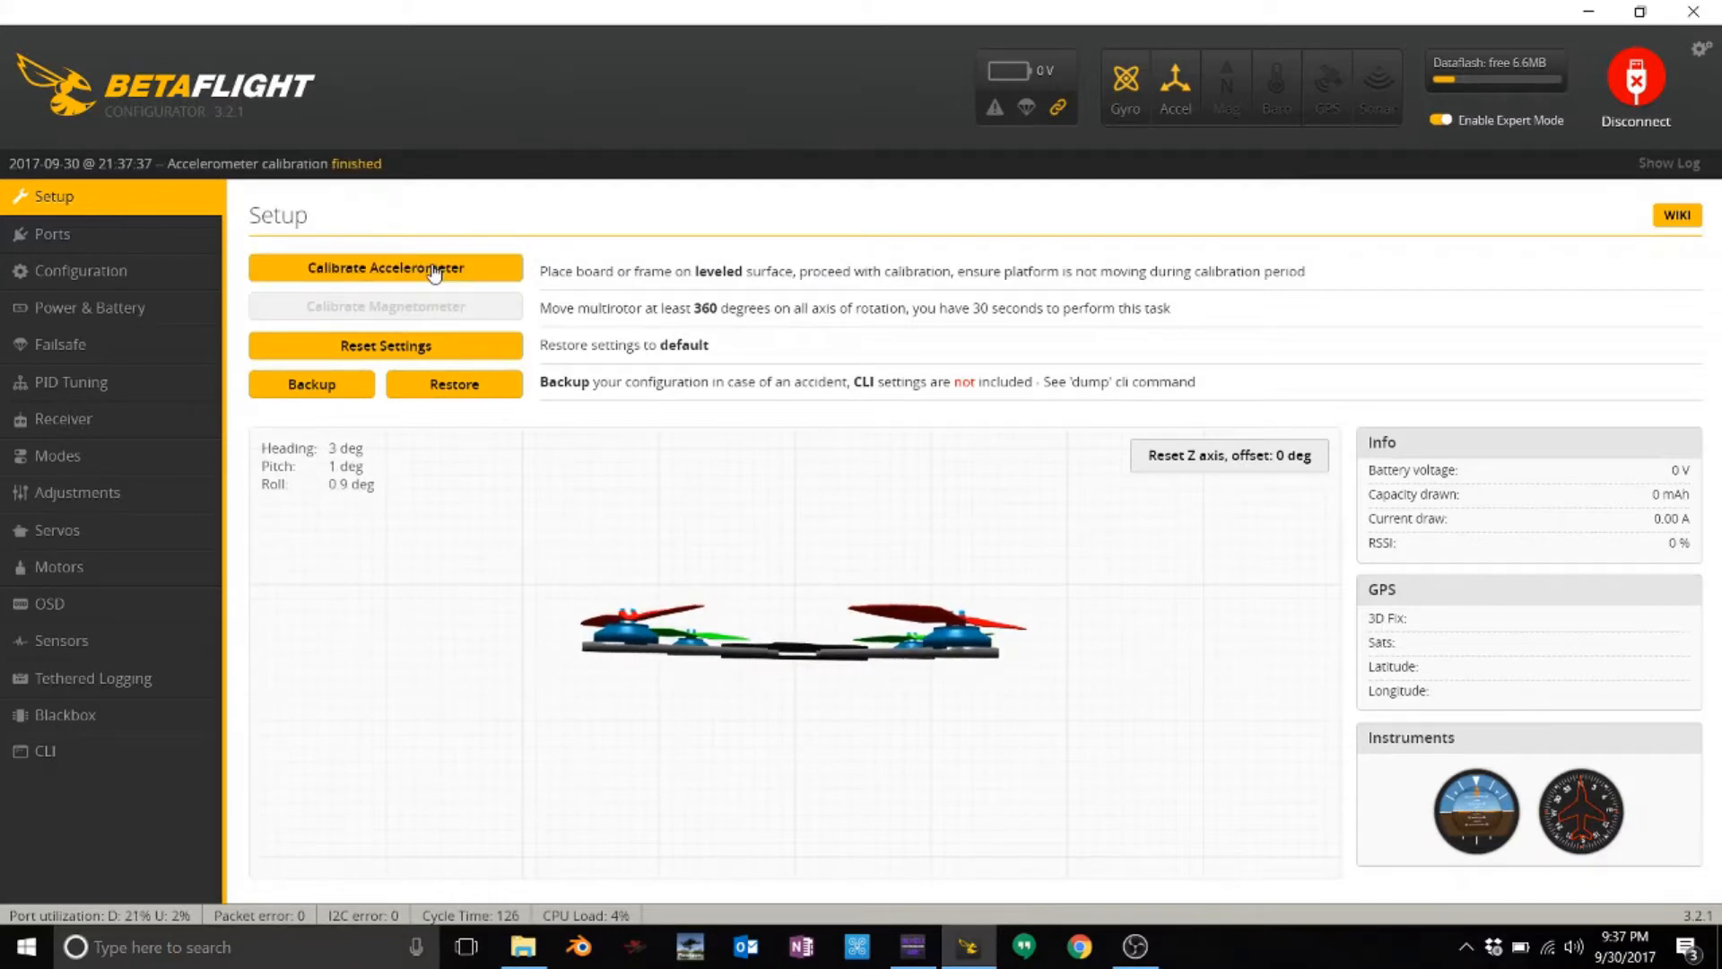
- Enable Serial Rx on UART1, save with a reboot, and reconnect to check the port setting
{"action": "left_click", "coordinate": [144, 238]}
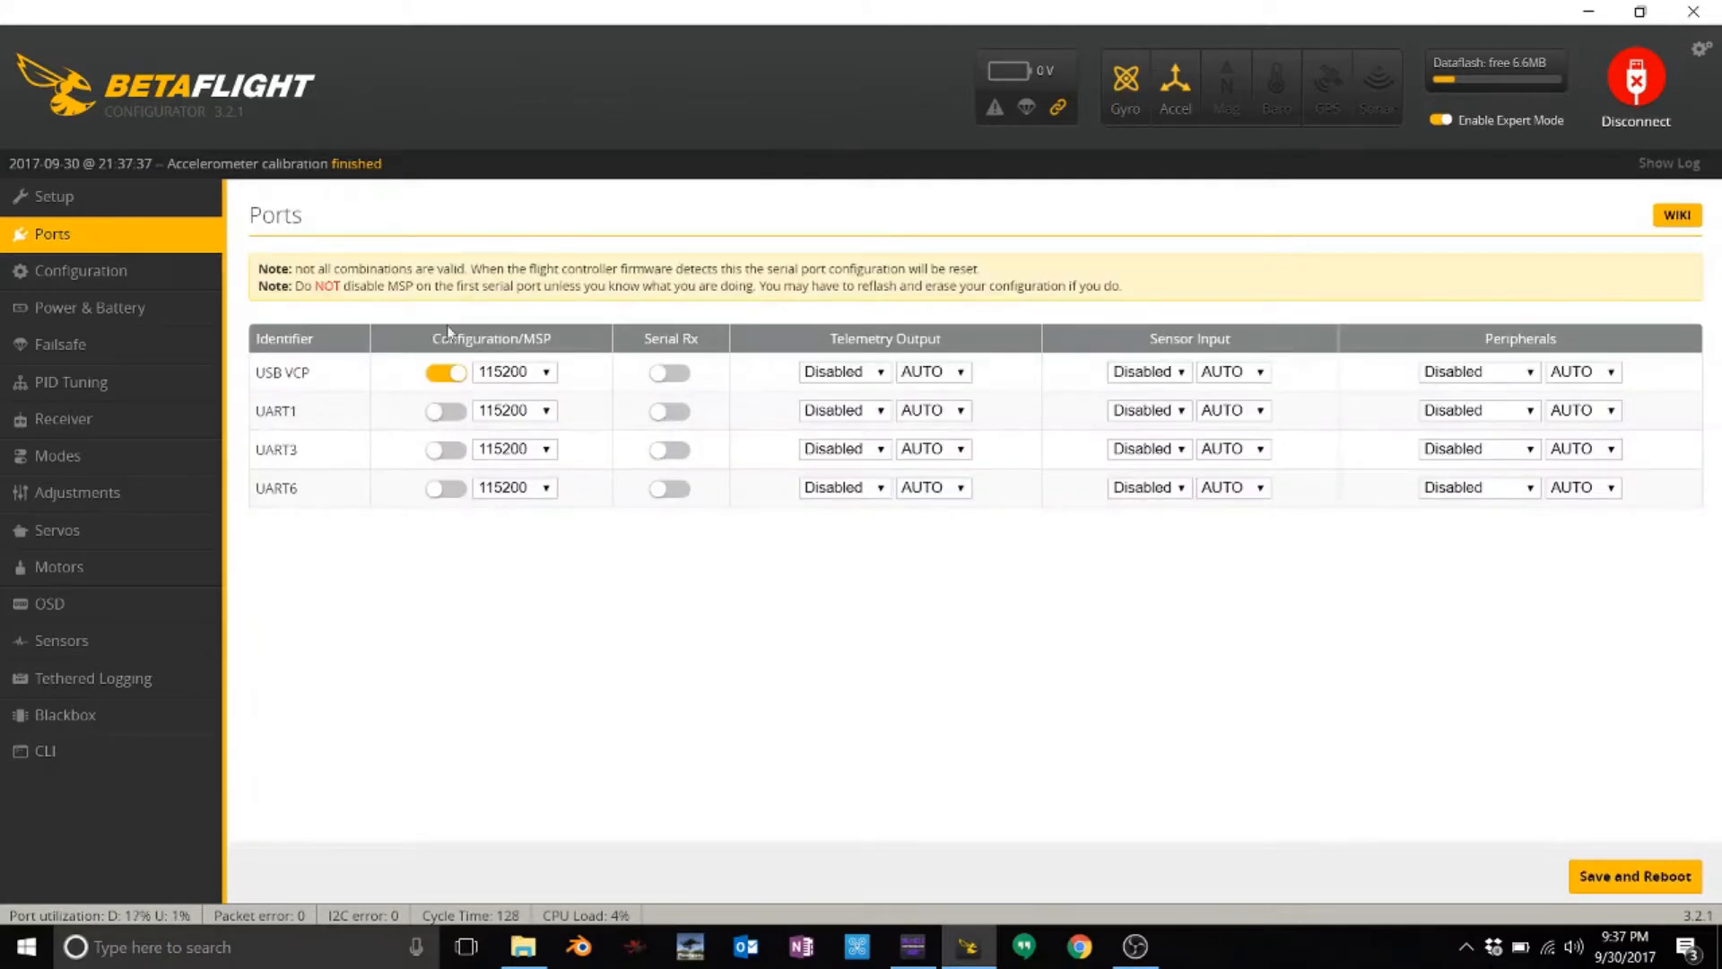
{"action": "left_click", "coordinate": [668, 415]}
{"action": "left_click", "coordinate": [1624, 882]}
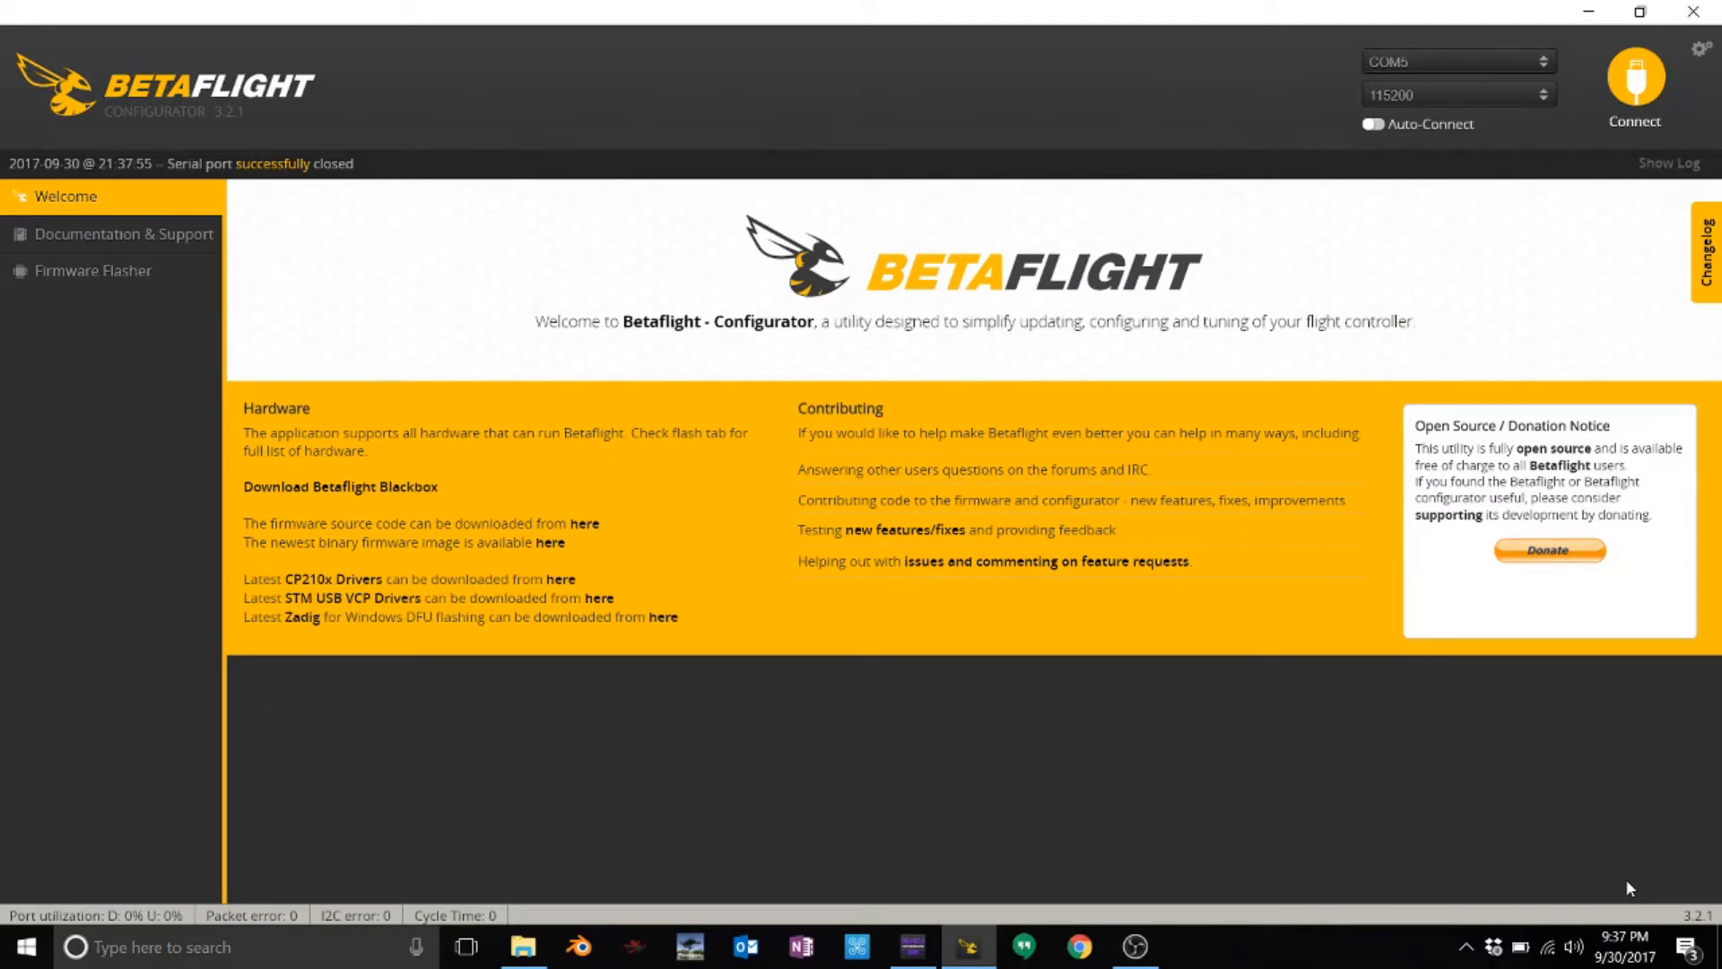
{"action": "left_click", "coordinate": [1637, 95]}
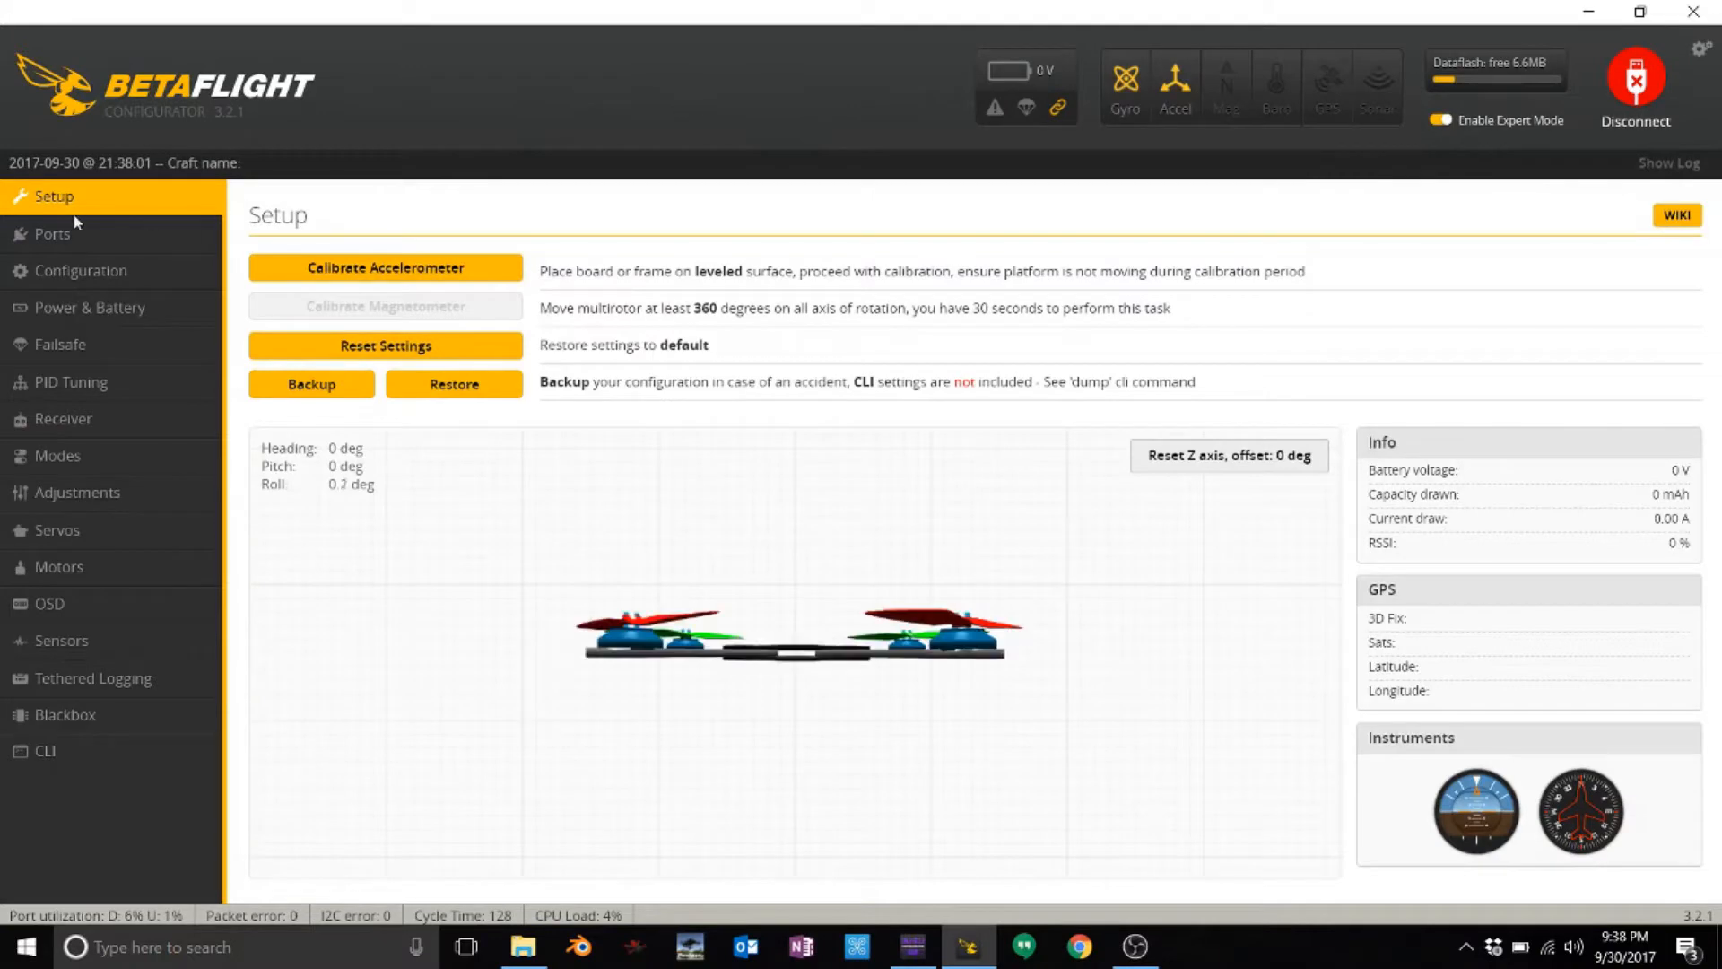
{"action": "left_click", "coordinate": [53, 233]}
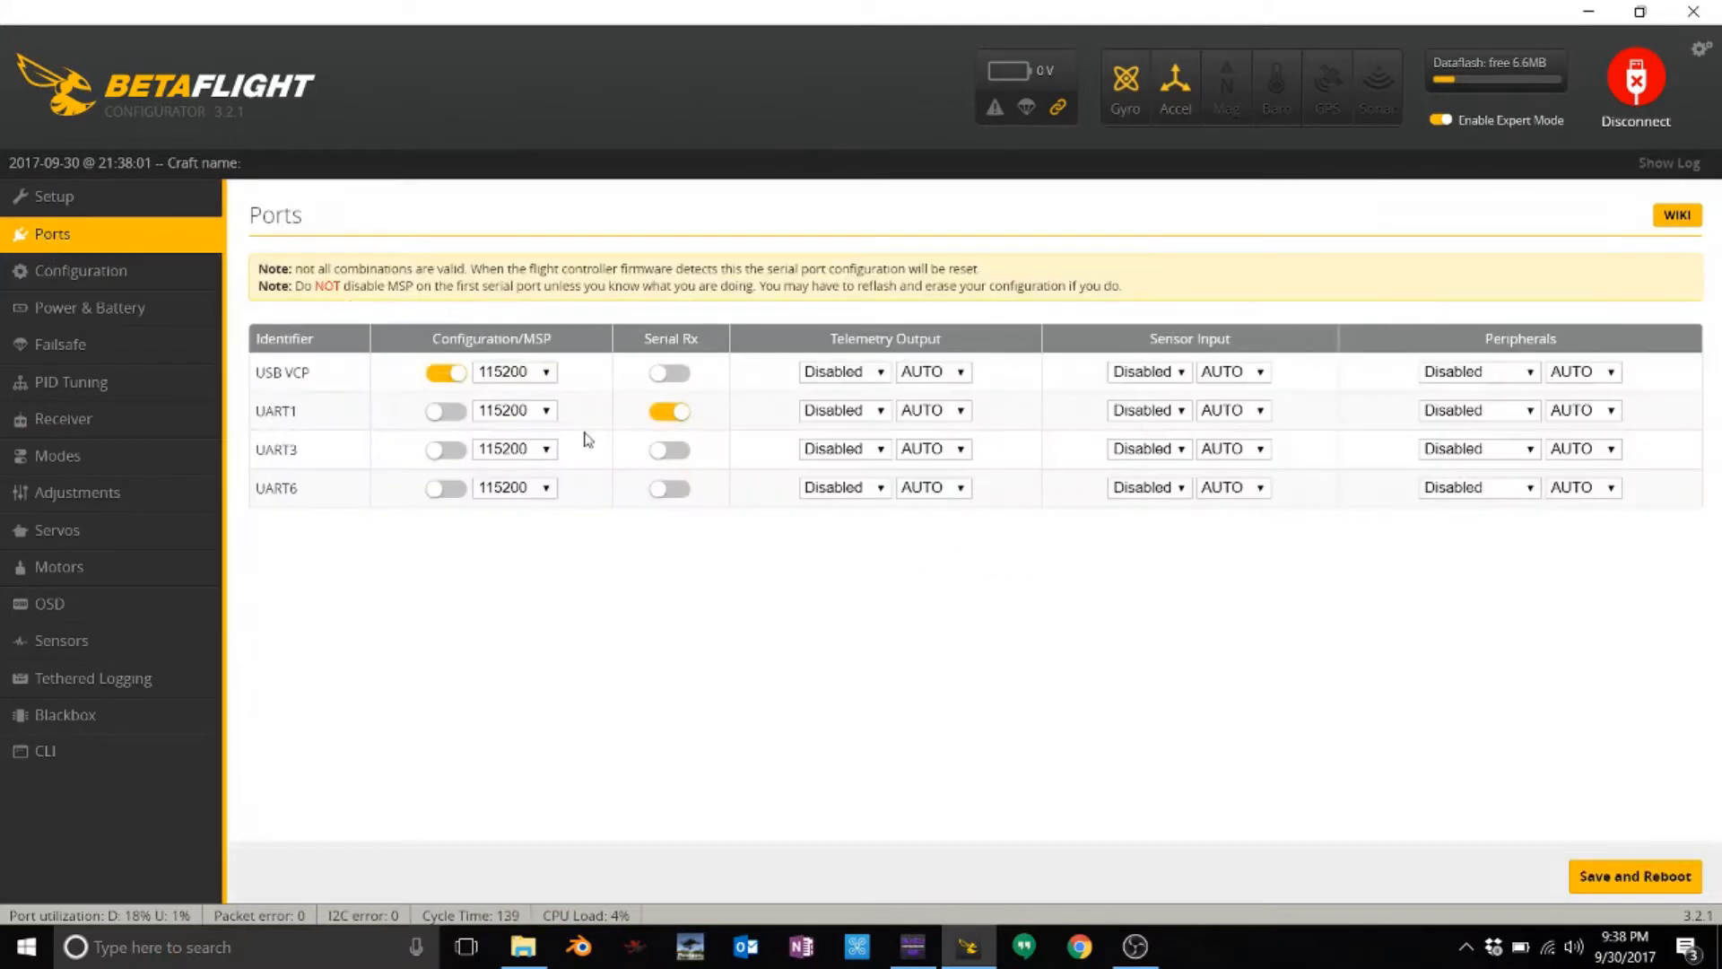
- In the configuration, reverse the motor direction, set the ESC/motor protocol to DSHOT600 and enable MOTOR_STOP
{"action": "left_click", "coordinate": [57, 275]}
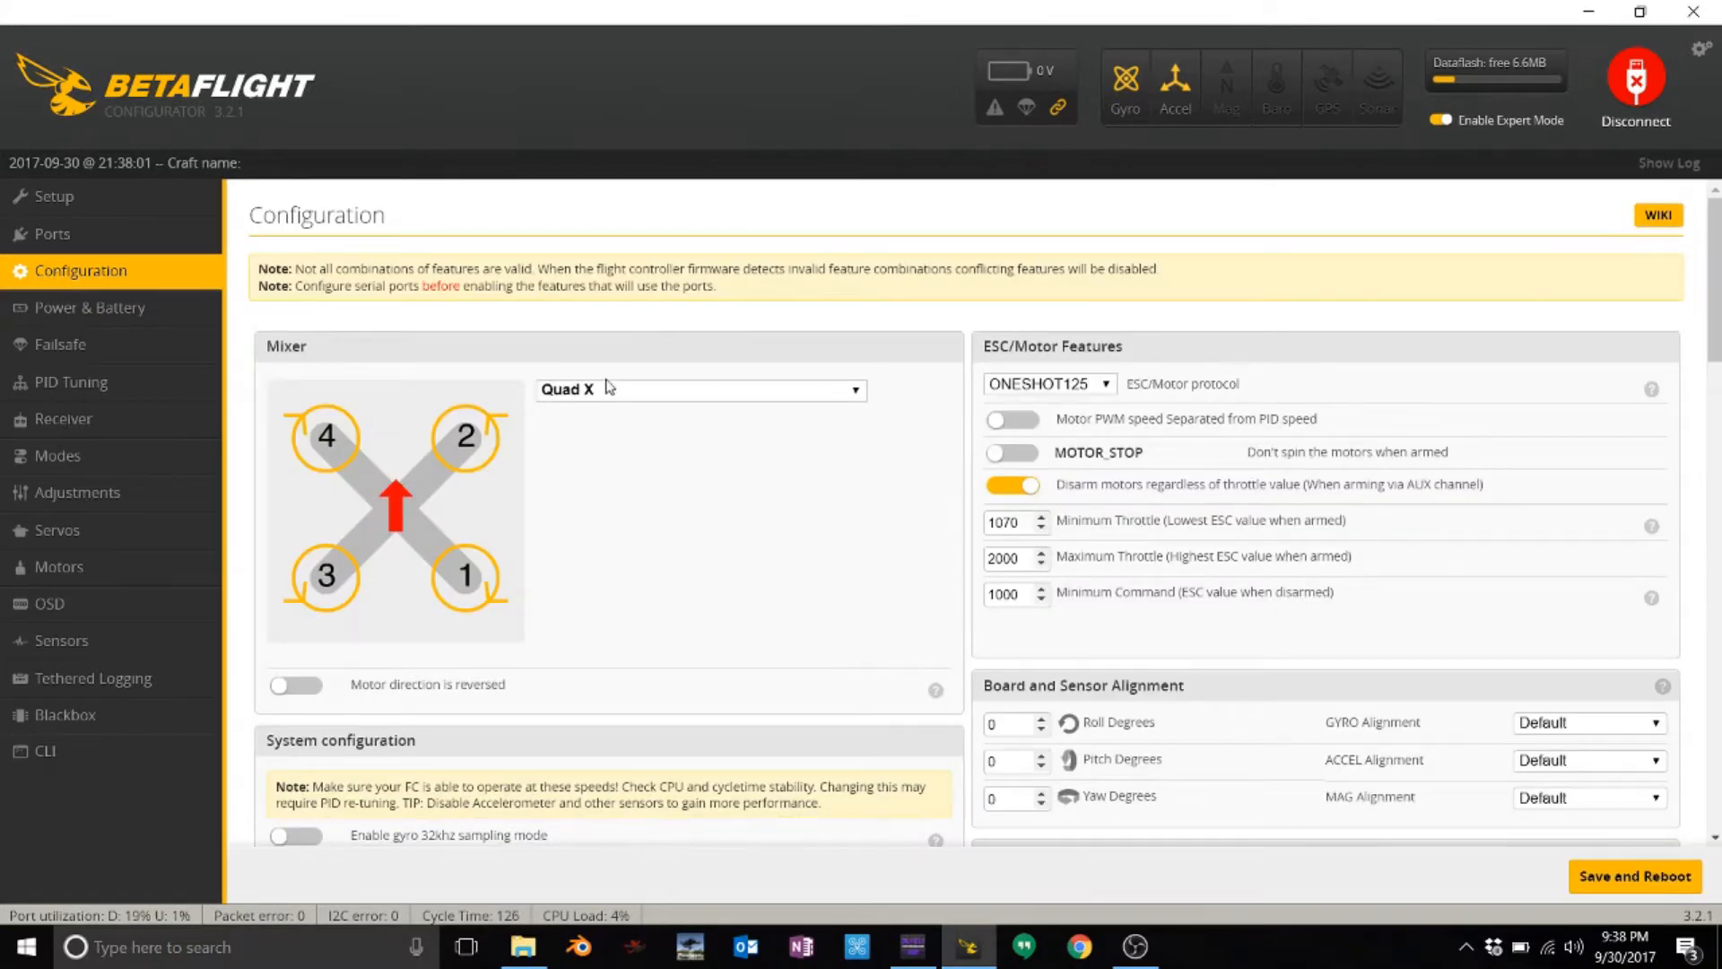
{"action": "left_click", "coordinate": [297, 686]}
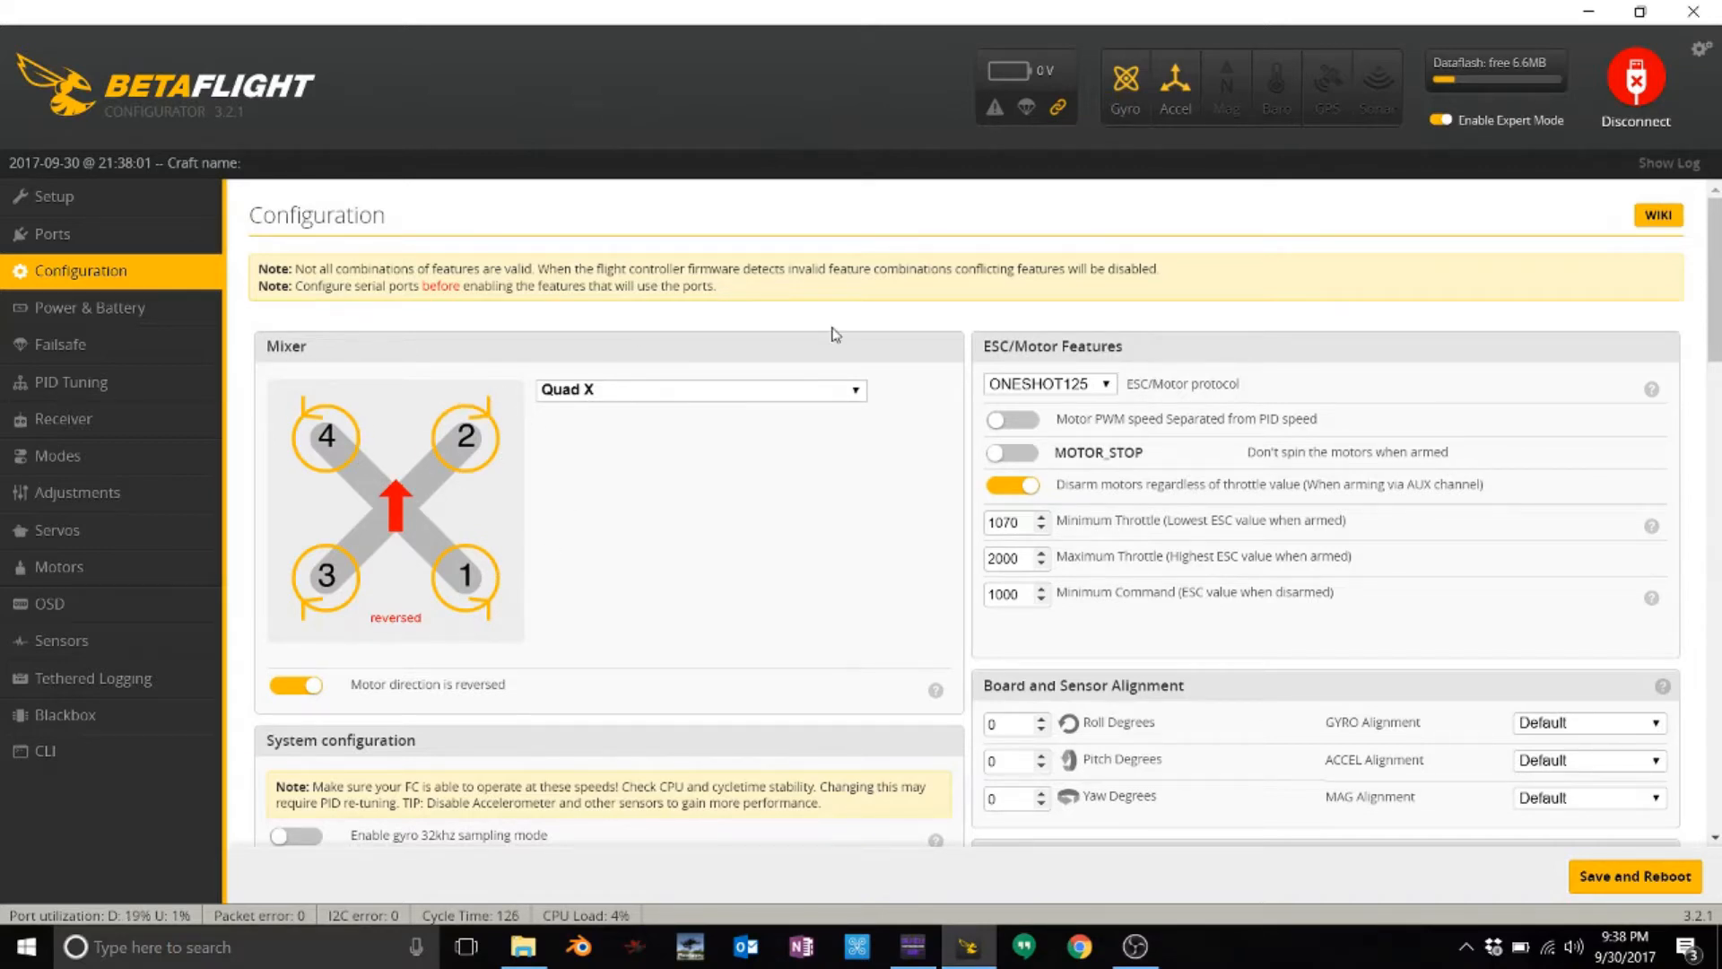
{"action": "left_click", "coordinate": [1081, 385]}
{"action": "left_click", "coordinate": [1037, 538]}
{"action": "left_click", "coordinate": [1015, 453]}
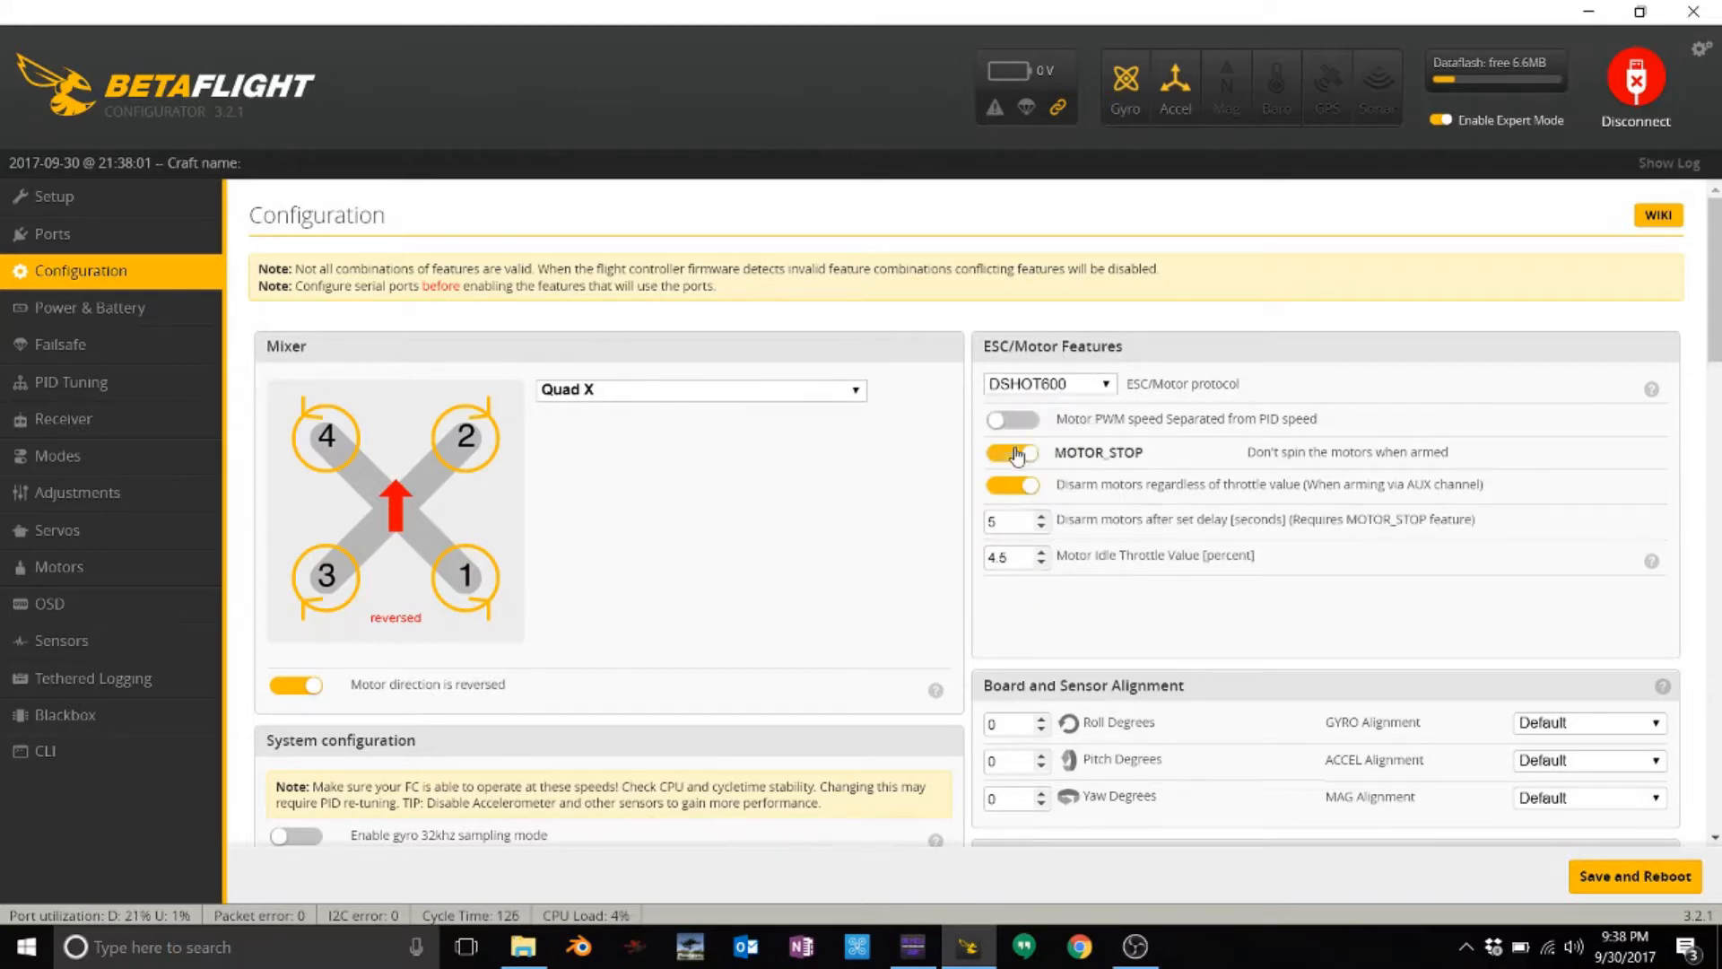
- Set the PID loop frequency to 8 kHz and disable the barometer in the system configuration
{"action": "scroll", "coordinate": [883, 529], "scroll_direction": "down", "scroll_amount": 5}
{"action": "scroll", "coordinate": [882, 529], "scroll_direction": "up", "scroll_amount": 5}
{"action": "scroll", "coordinate": [846, 580], "scroll_direction": "down", "scroll_amount": 5}
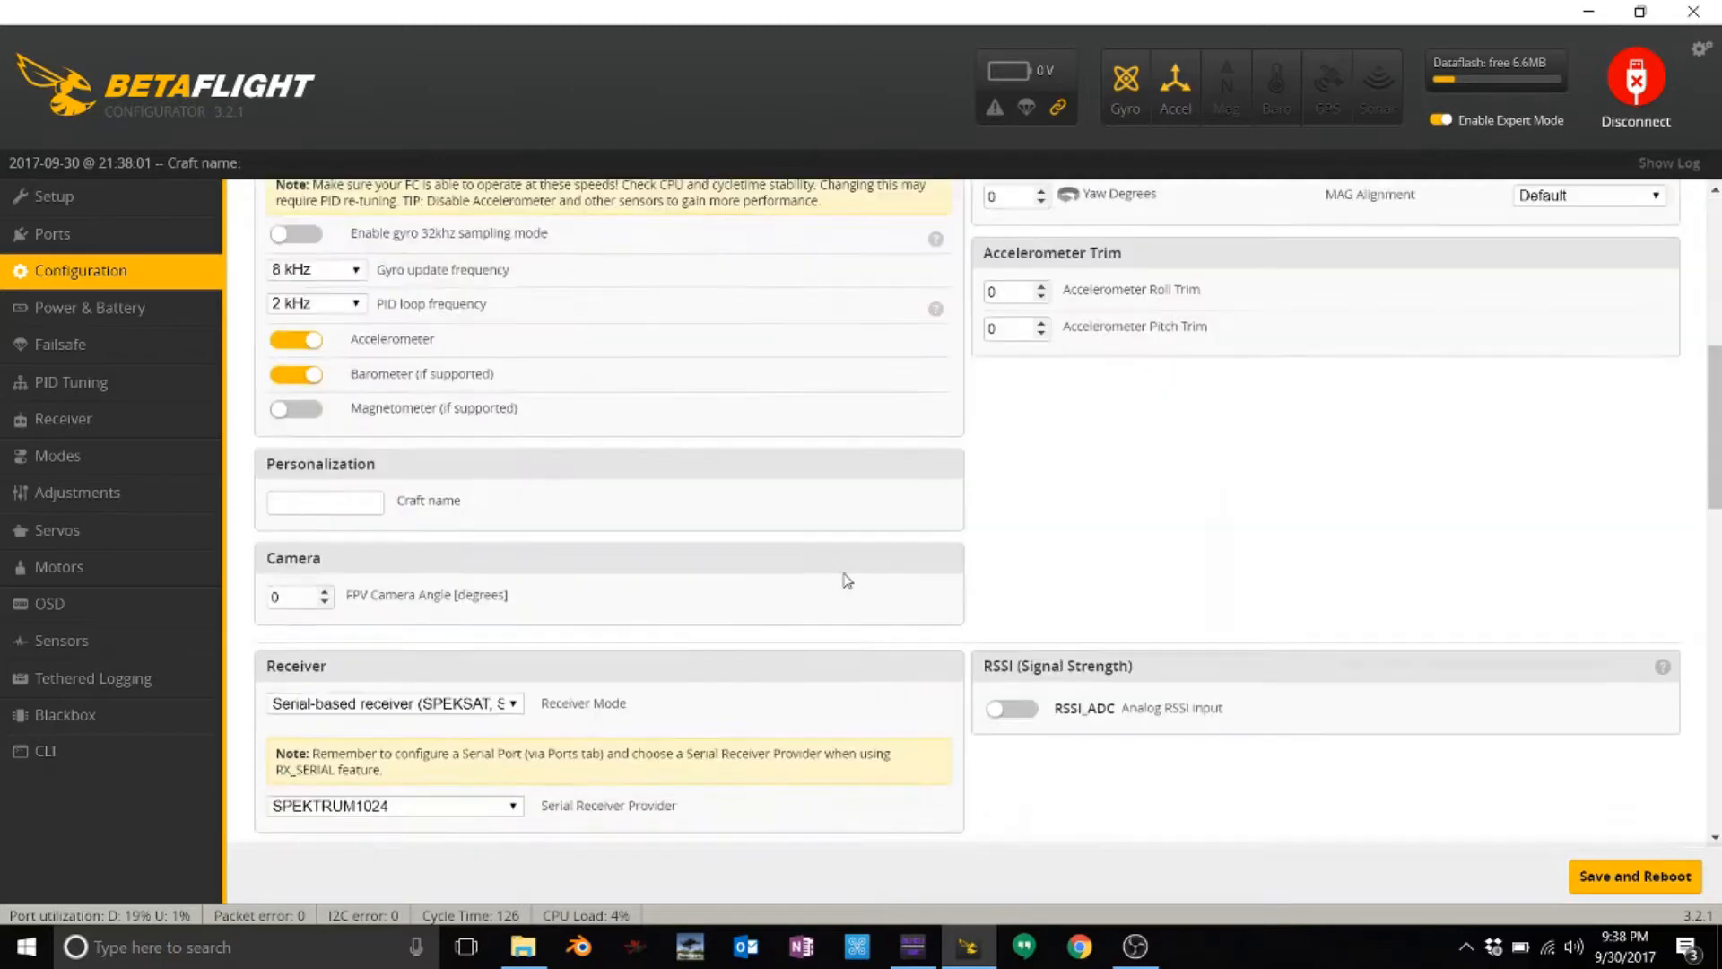
{"action": "scroll", "coordinate": [846, 581], "scroll_direction": "up", "scroll_amount": 1}
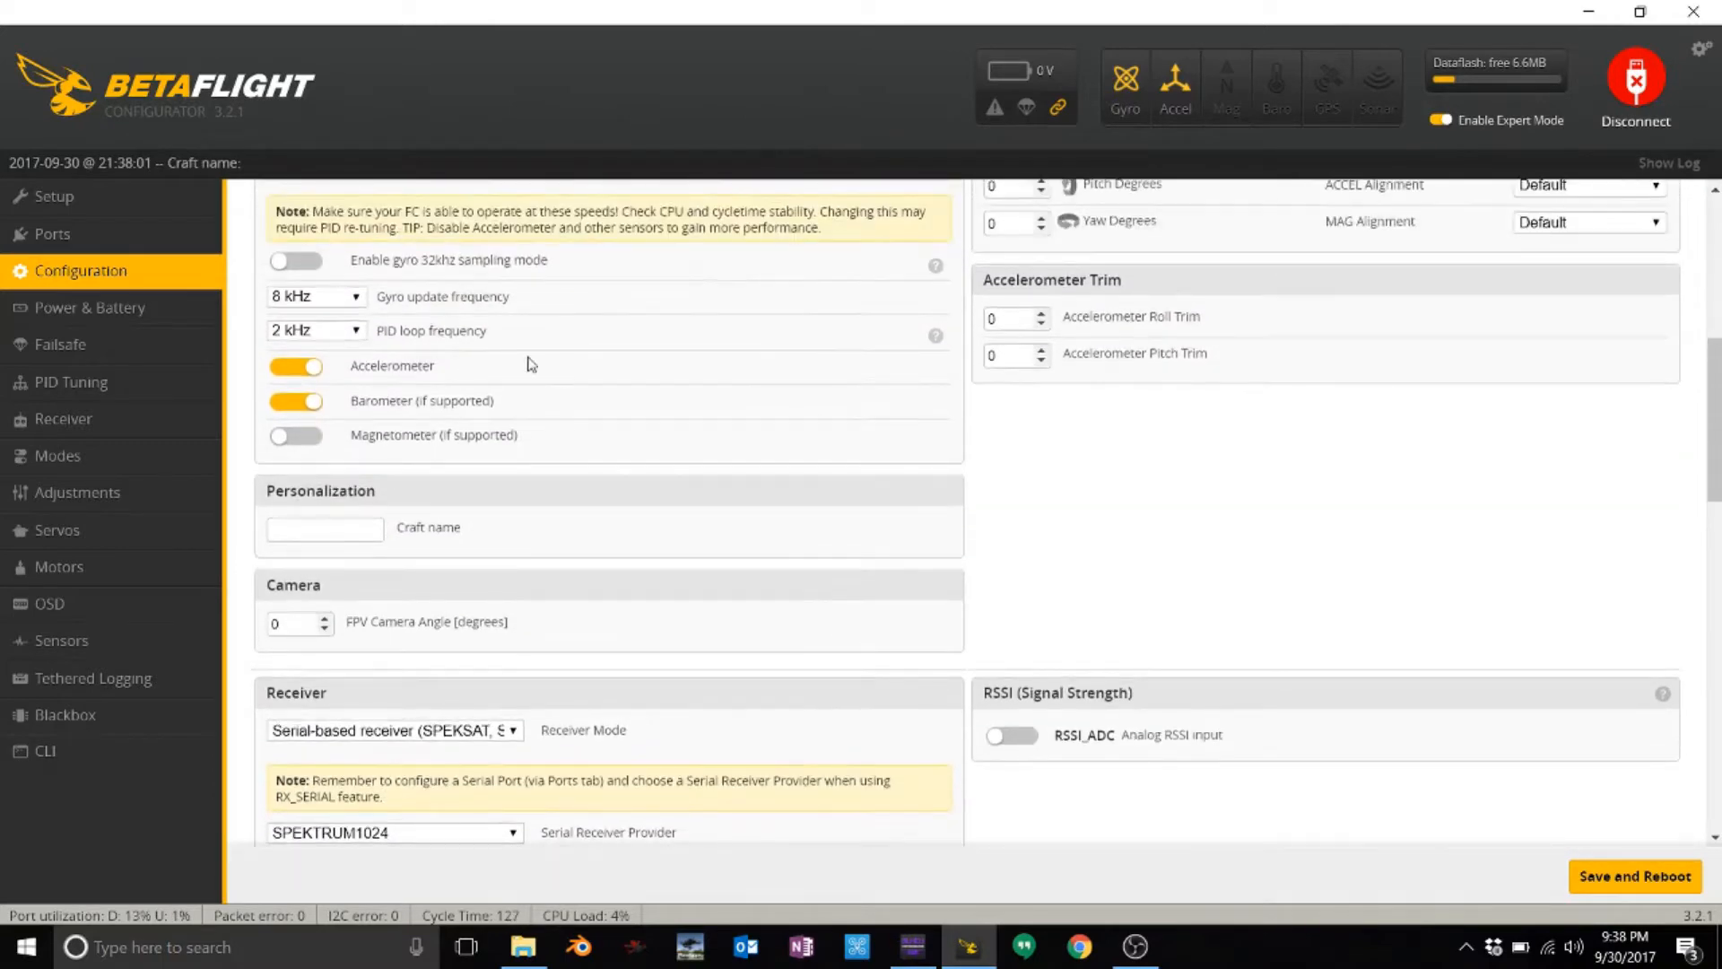
{"action": "left_click", "coordinate": [347, 330]}
{"action": "left_click", "coordinate": [341, 350]}
{"action": "left_click", "coordinate": [296, 406]}
{"action": "scroll", "coordinate": [1169, 476], "scroll_direction": "up", "scroll_amount": 3}
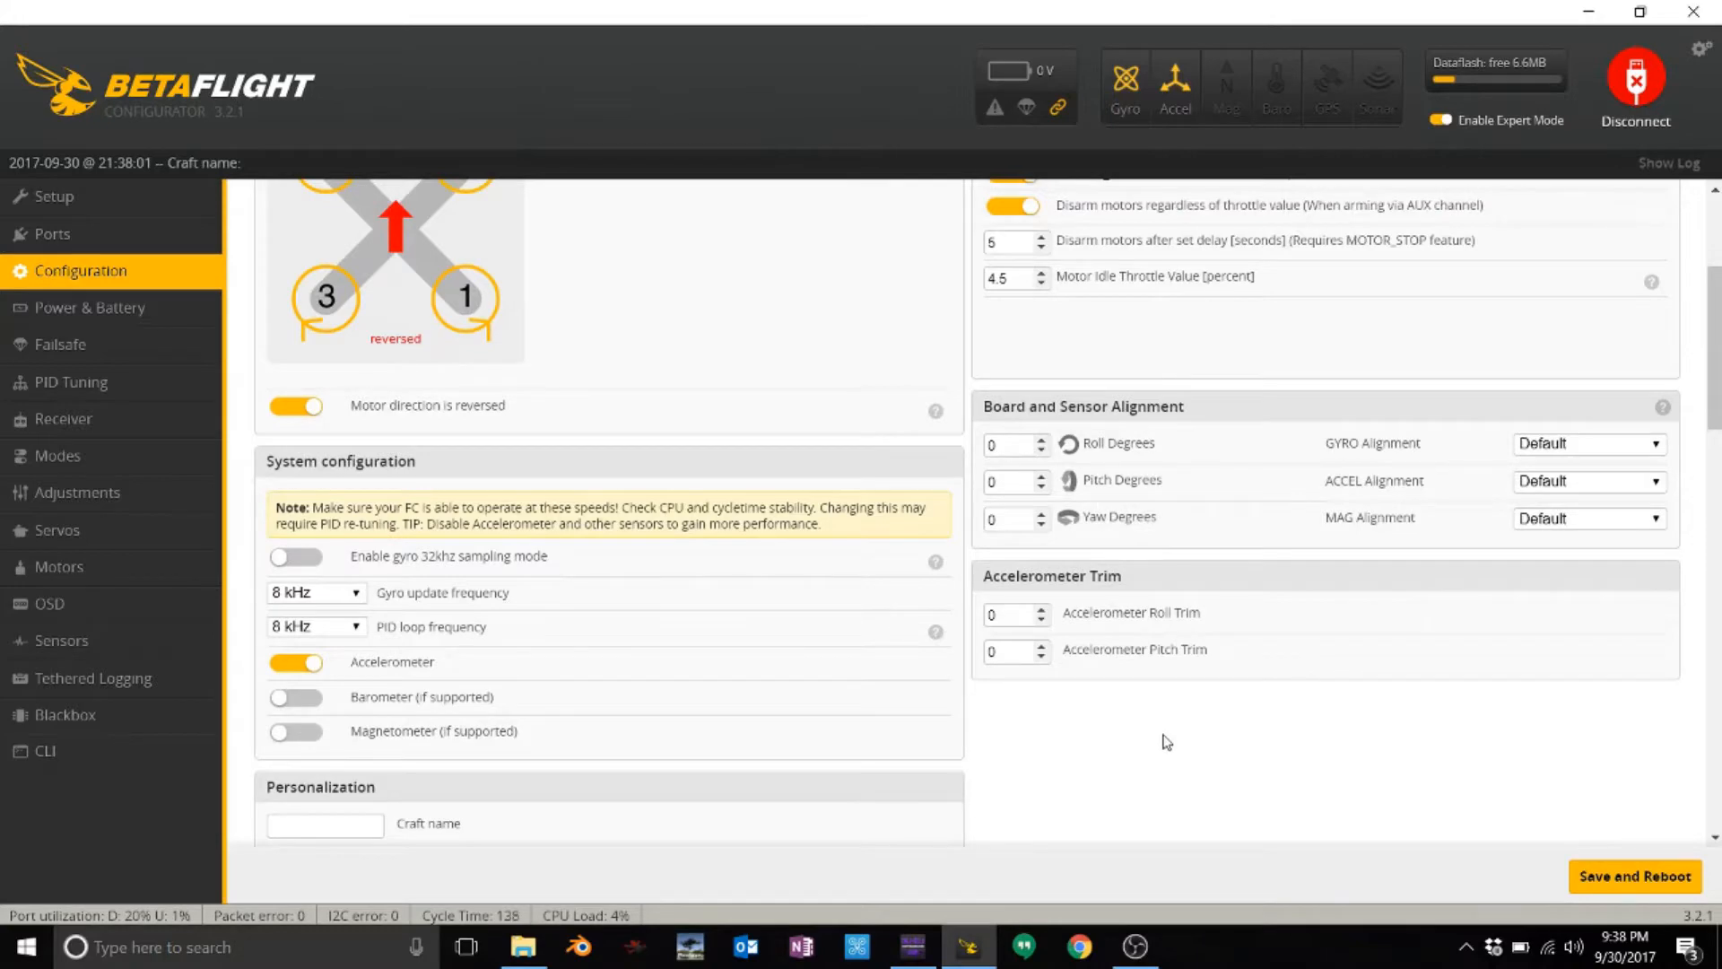
- Name the craft ZebrahFpv and set the serial receiver provider to SBUS
{"action": "scroll", "coordinate": [1166, 742], "scroll_direction": "down", "scroll_amount": 4}
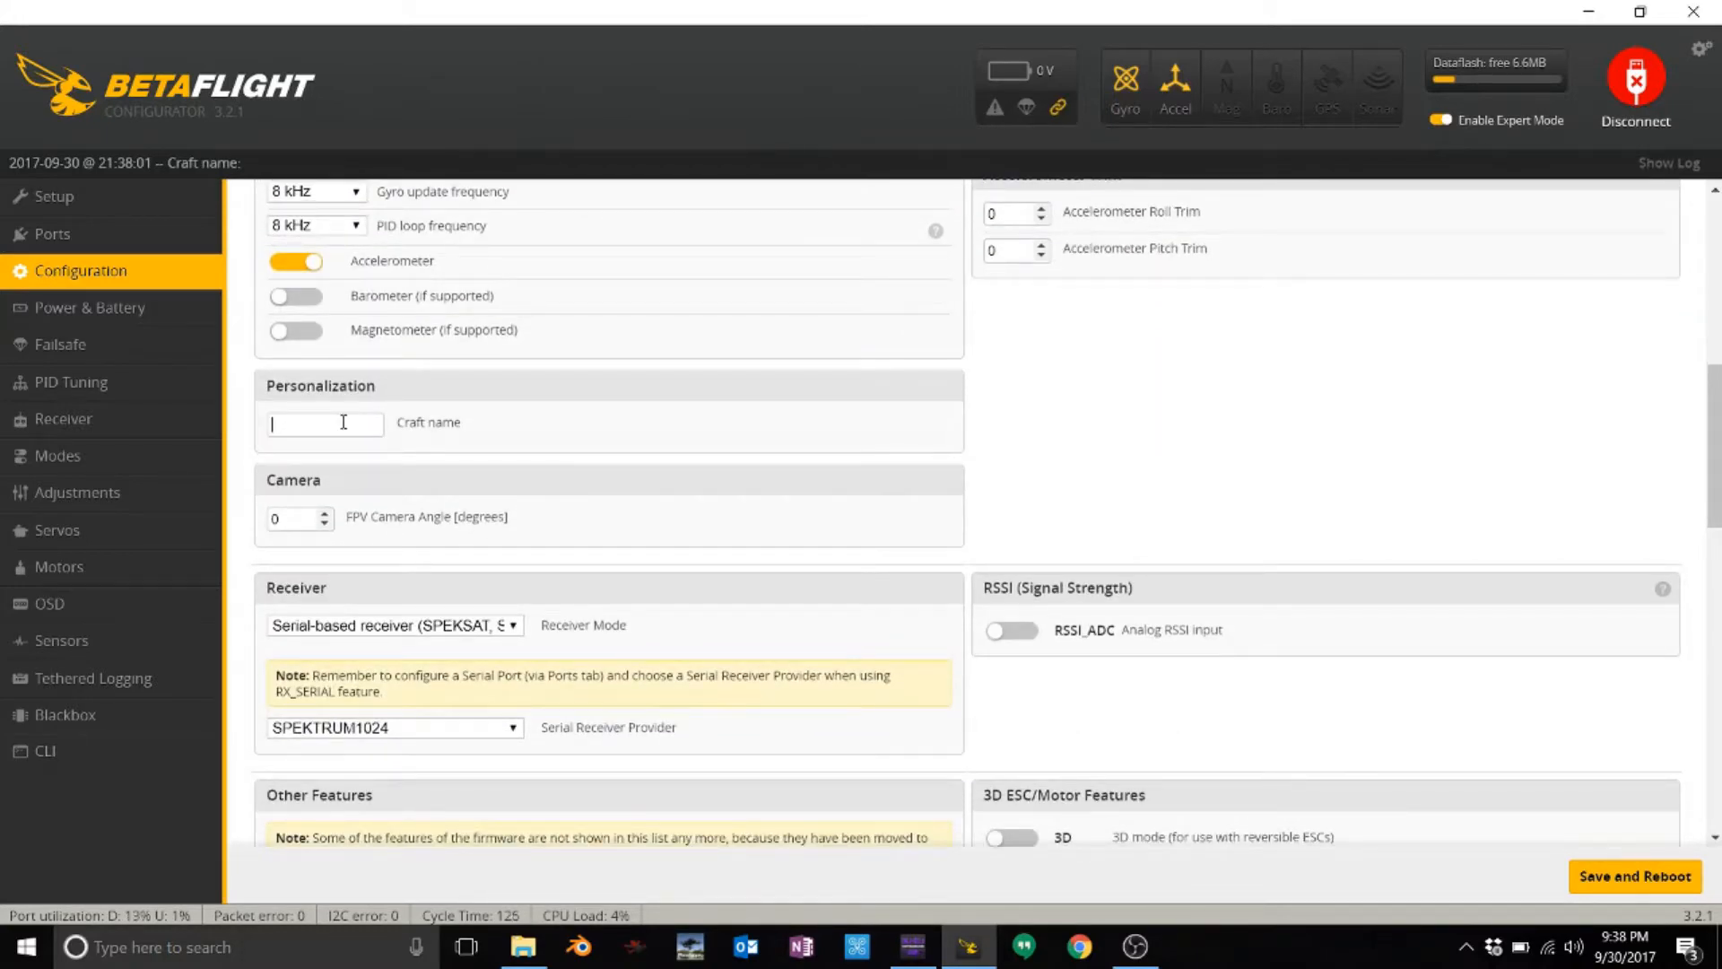
{"action": "left_click", "coordinate": [344, 422]}
{"action": "type", "text": "ZebrahFpv"}
{"action": "left_click", "coordinate": [491, 625]}
{"action": "left_click", "coordinate": [491, 625]}
{"action": "left_click", "coordinate": [435, 727]}
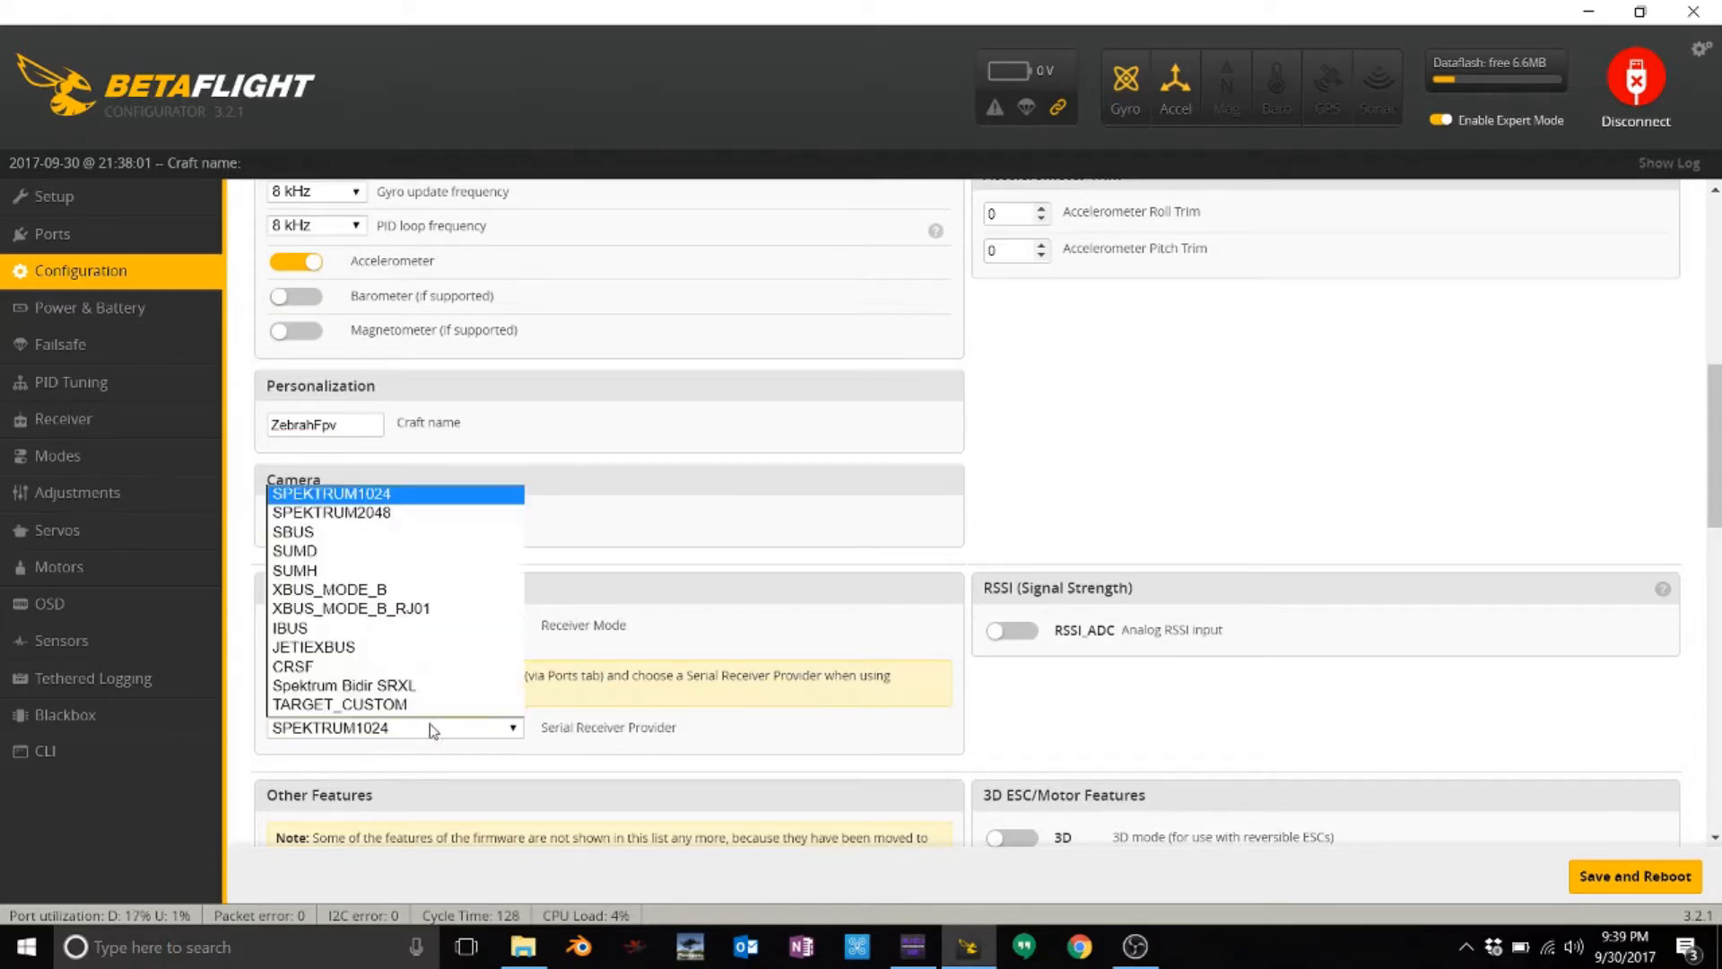
{"action": "left_click", "coordinate": [344, 538]}
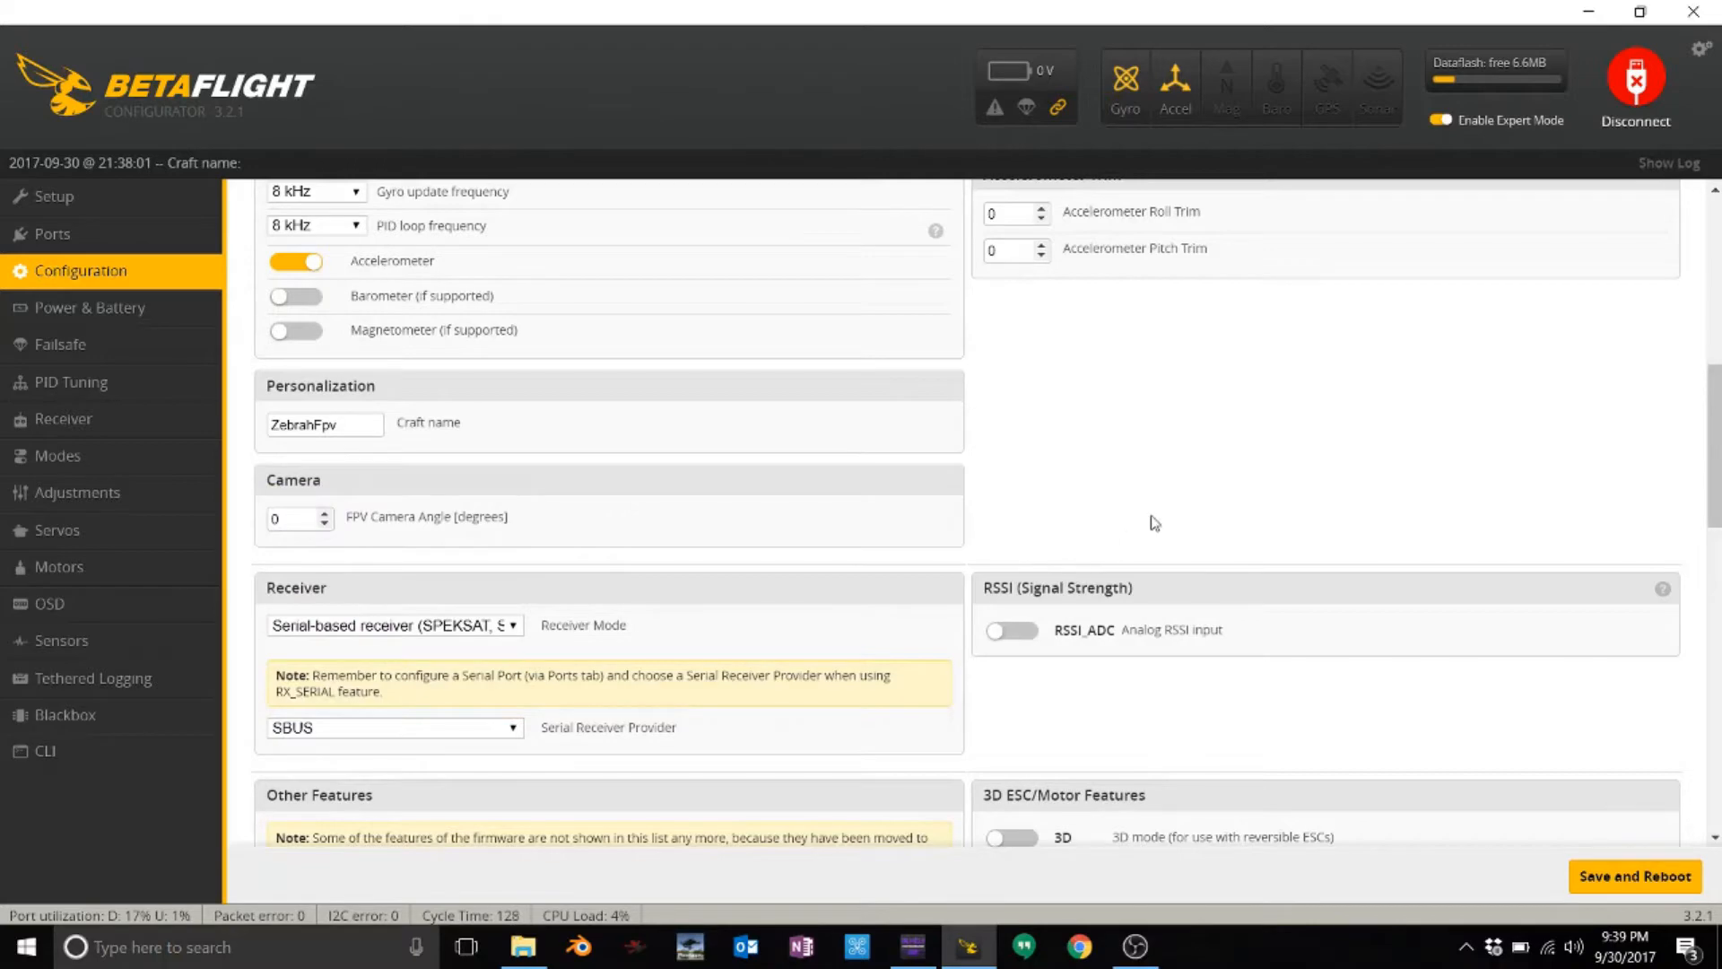
- Enable the AIRMODE, ANTI_GRAVITY and DYNAMIC_FILTER features, then save the configuration with a reboot
{"action": "scroll", "coordinate": [1155, 523], "scroll_direction": "down", "scroll_amount": 1}
{"action": "scroll", "coordinate": [1155, 523], "scroll_direction": "down", "scroll_amount": 5}
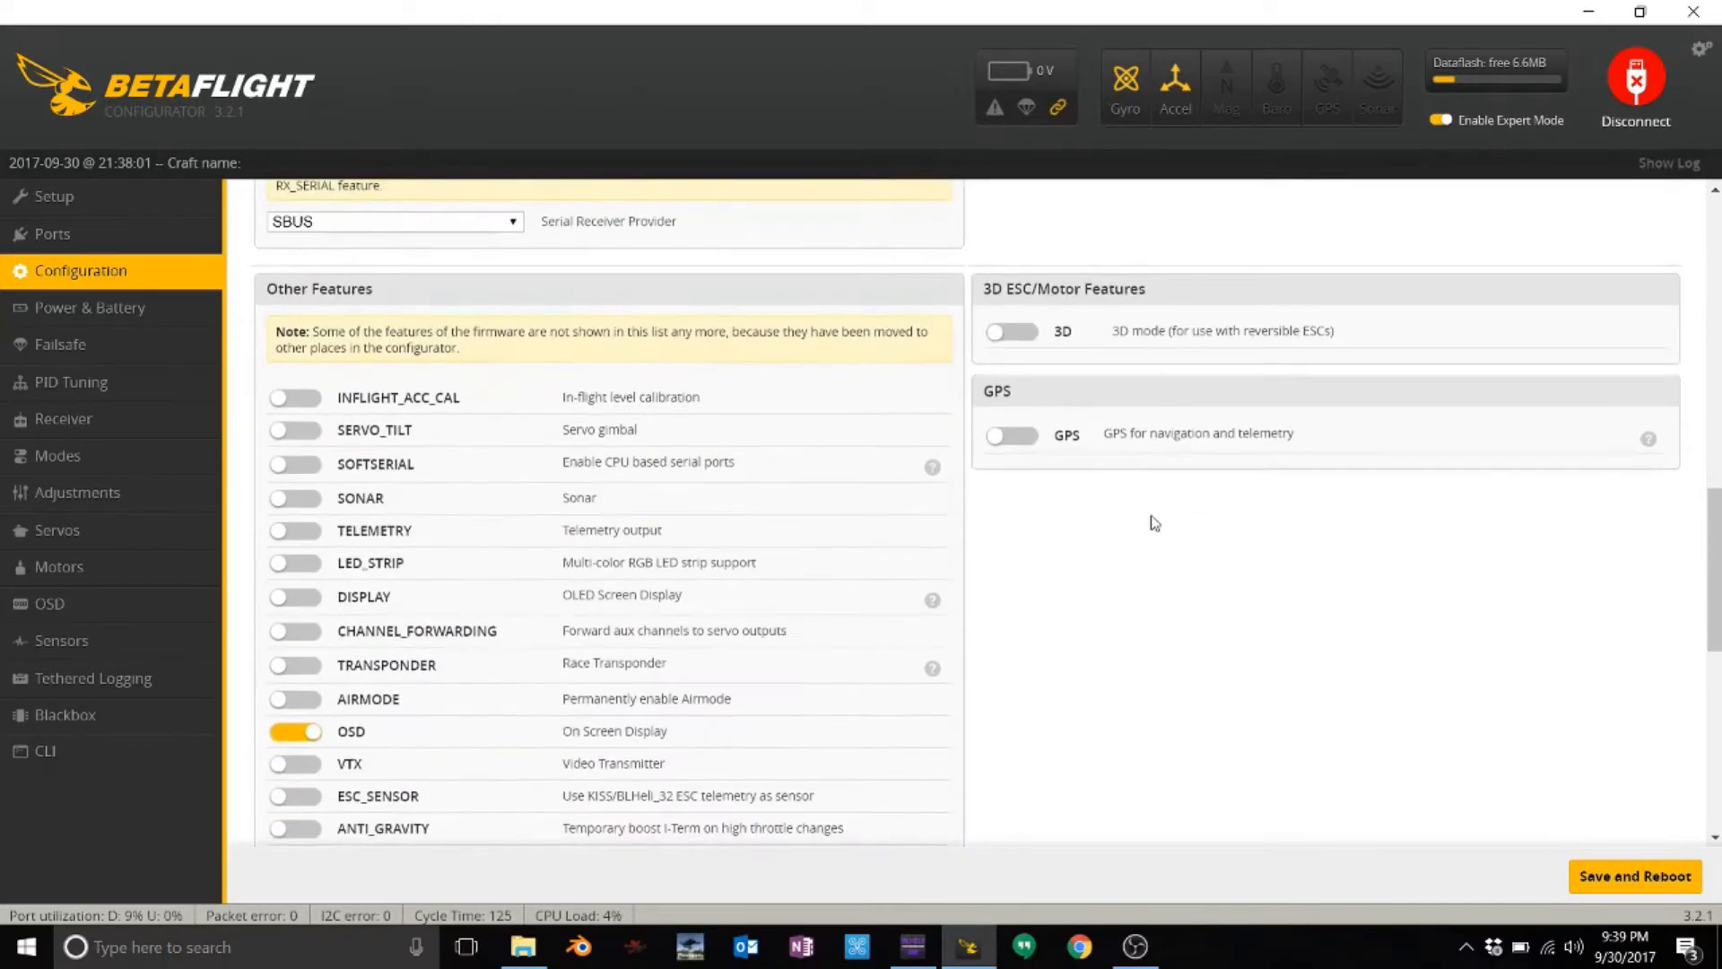
{"action": "scroll", "coordinate": [1155, 523], "scroll_direction": "down", "scroll_amount": 3}
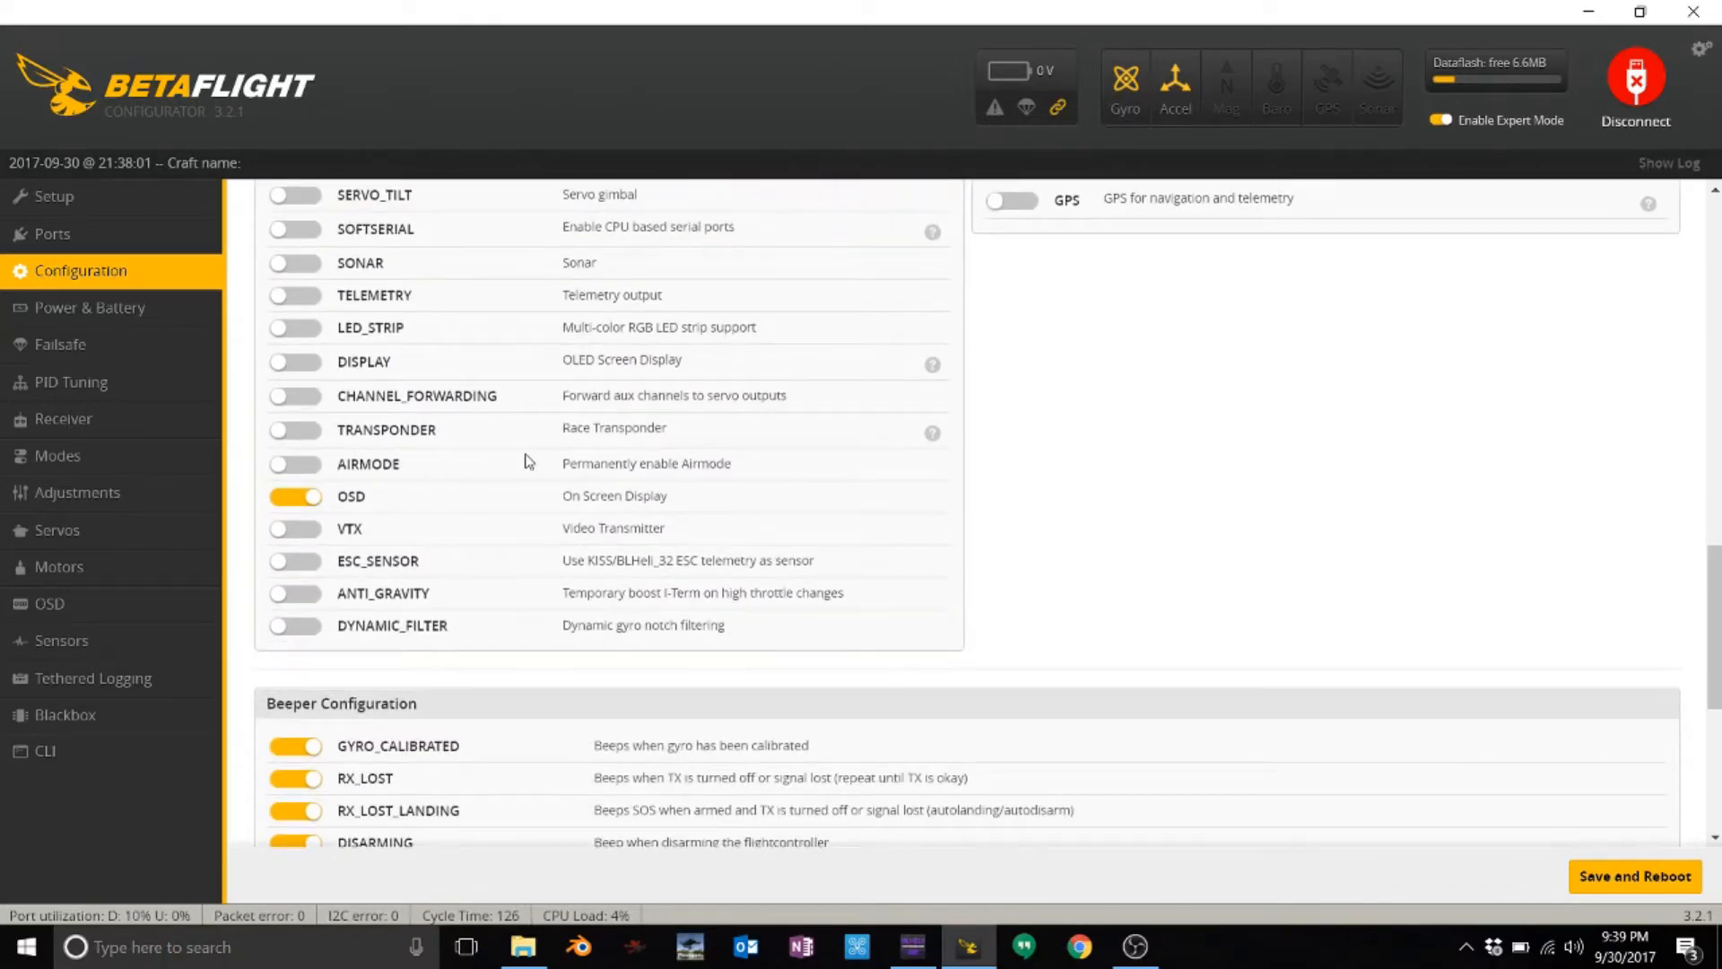
{"action": "left_click", "coordinate": [311, 468]}
{"action": "left_click", "coordinate": [296, 593]}
{"action": "left_click", "coordinate": [298, 630]}
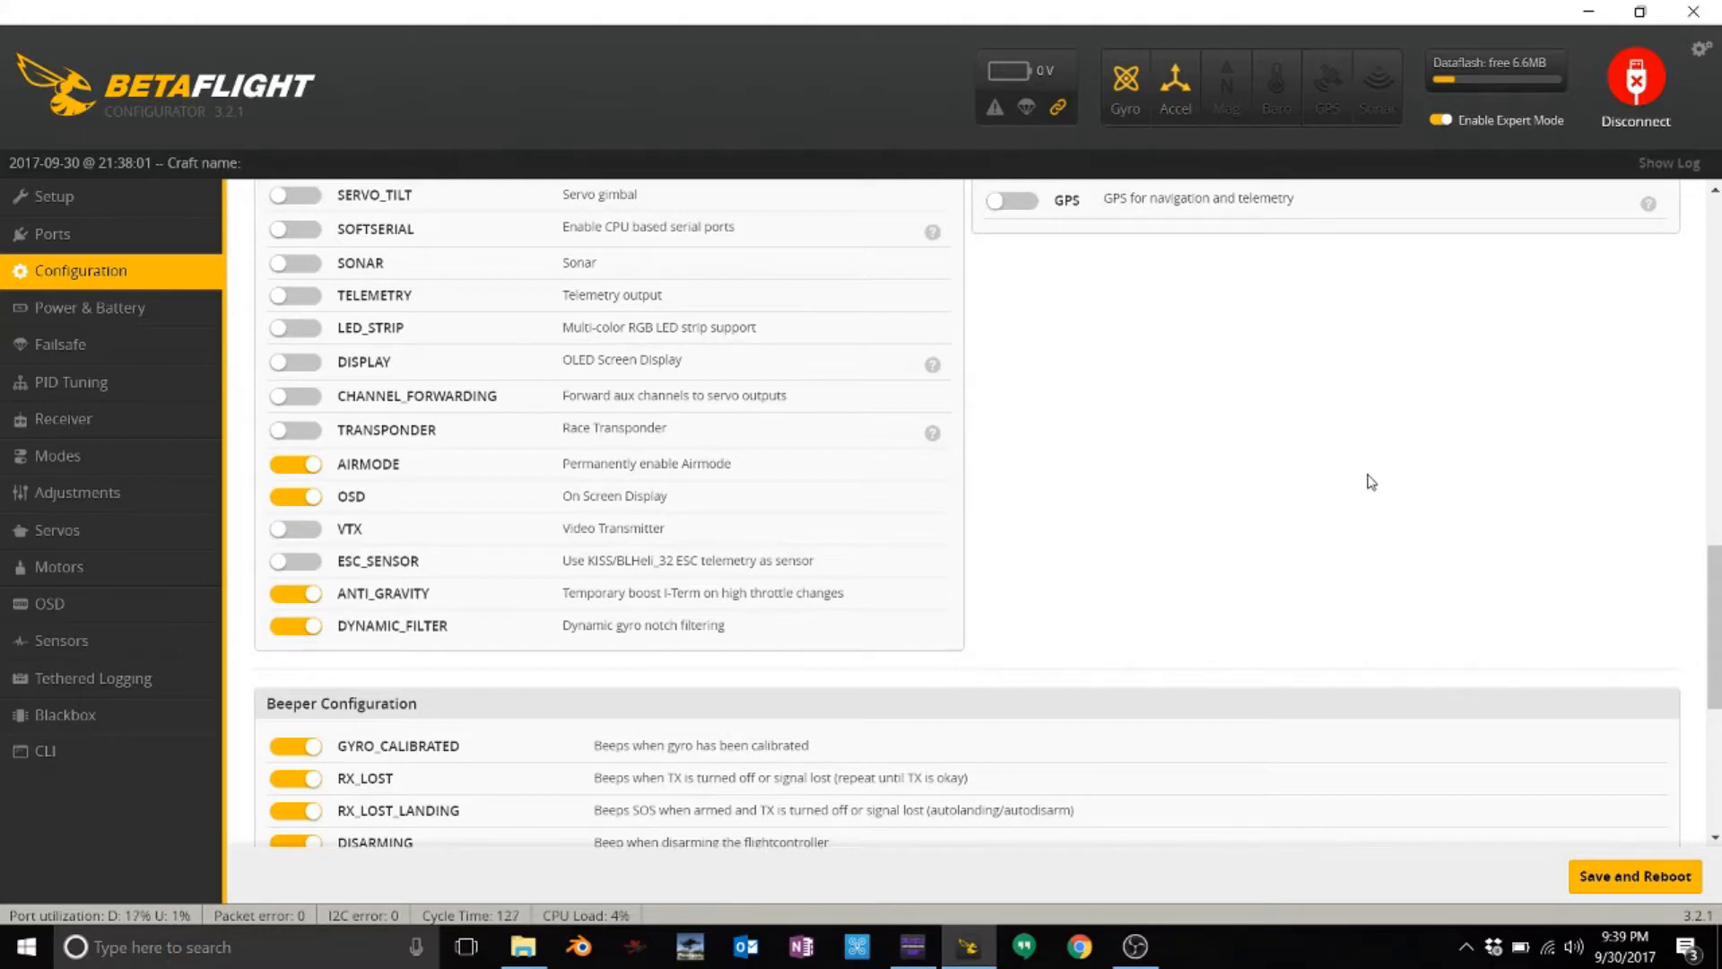
{"action": "scroll", "coordinate": [1370, 482], "scroll_direction": "down", "scroll_amount": 5}
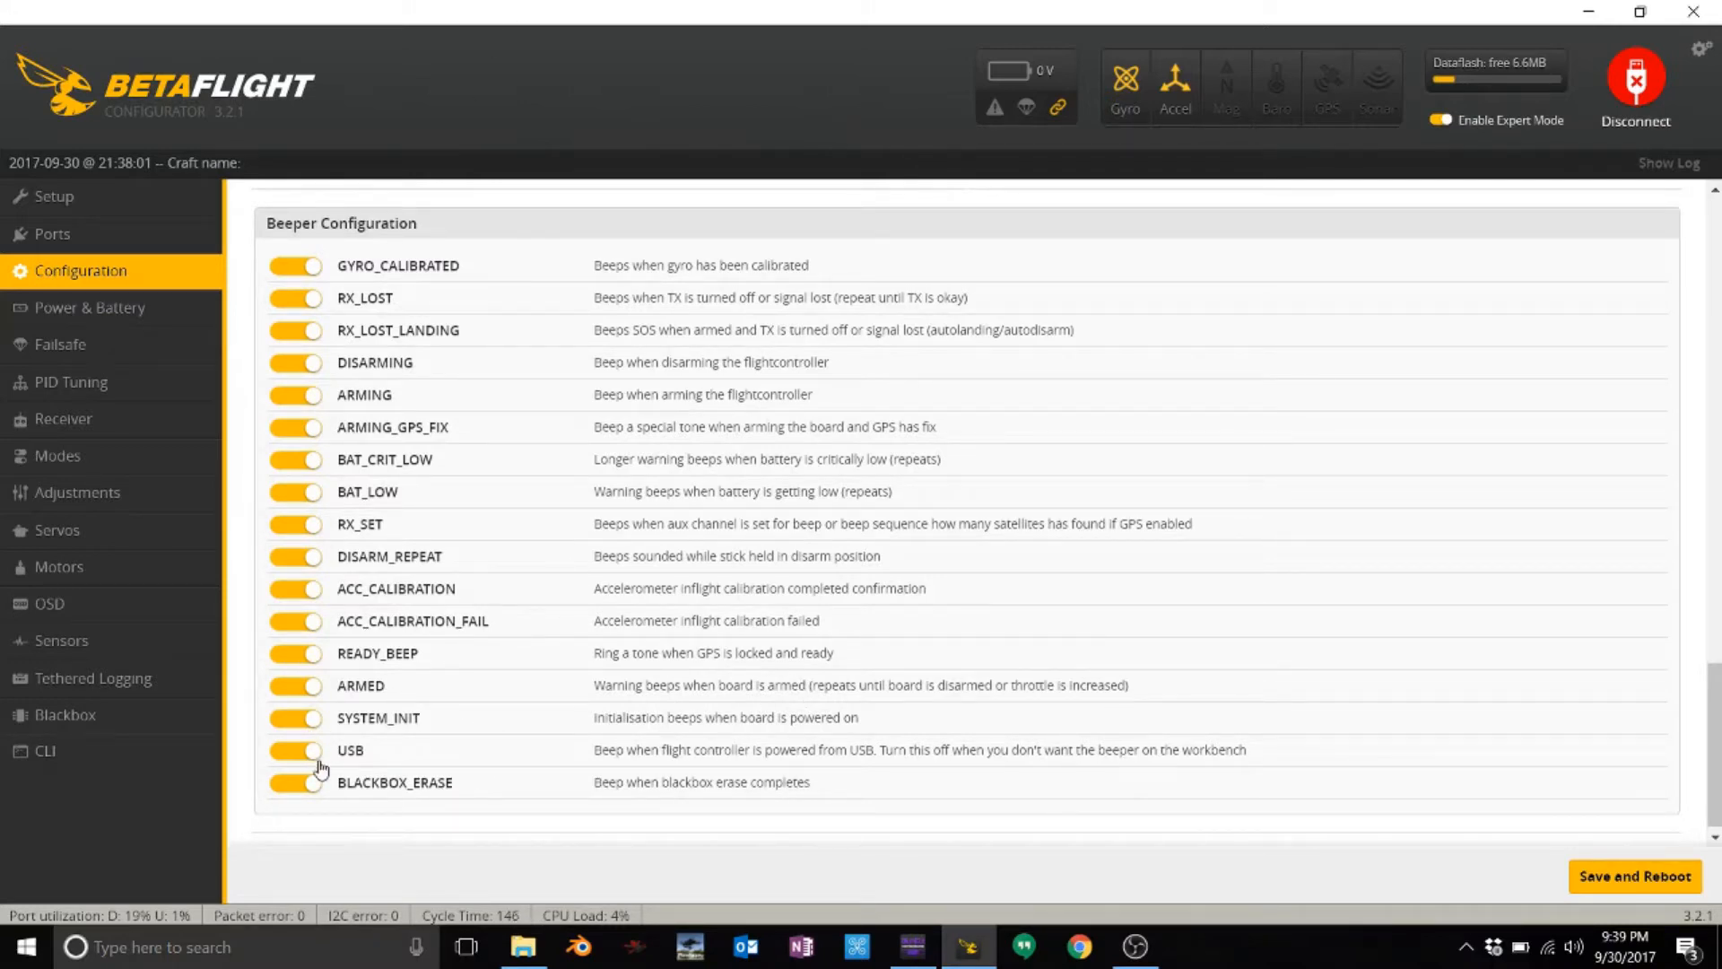
{"action": "left_click", "coordinate": [1624, 872]}
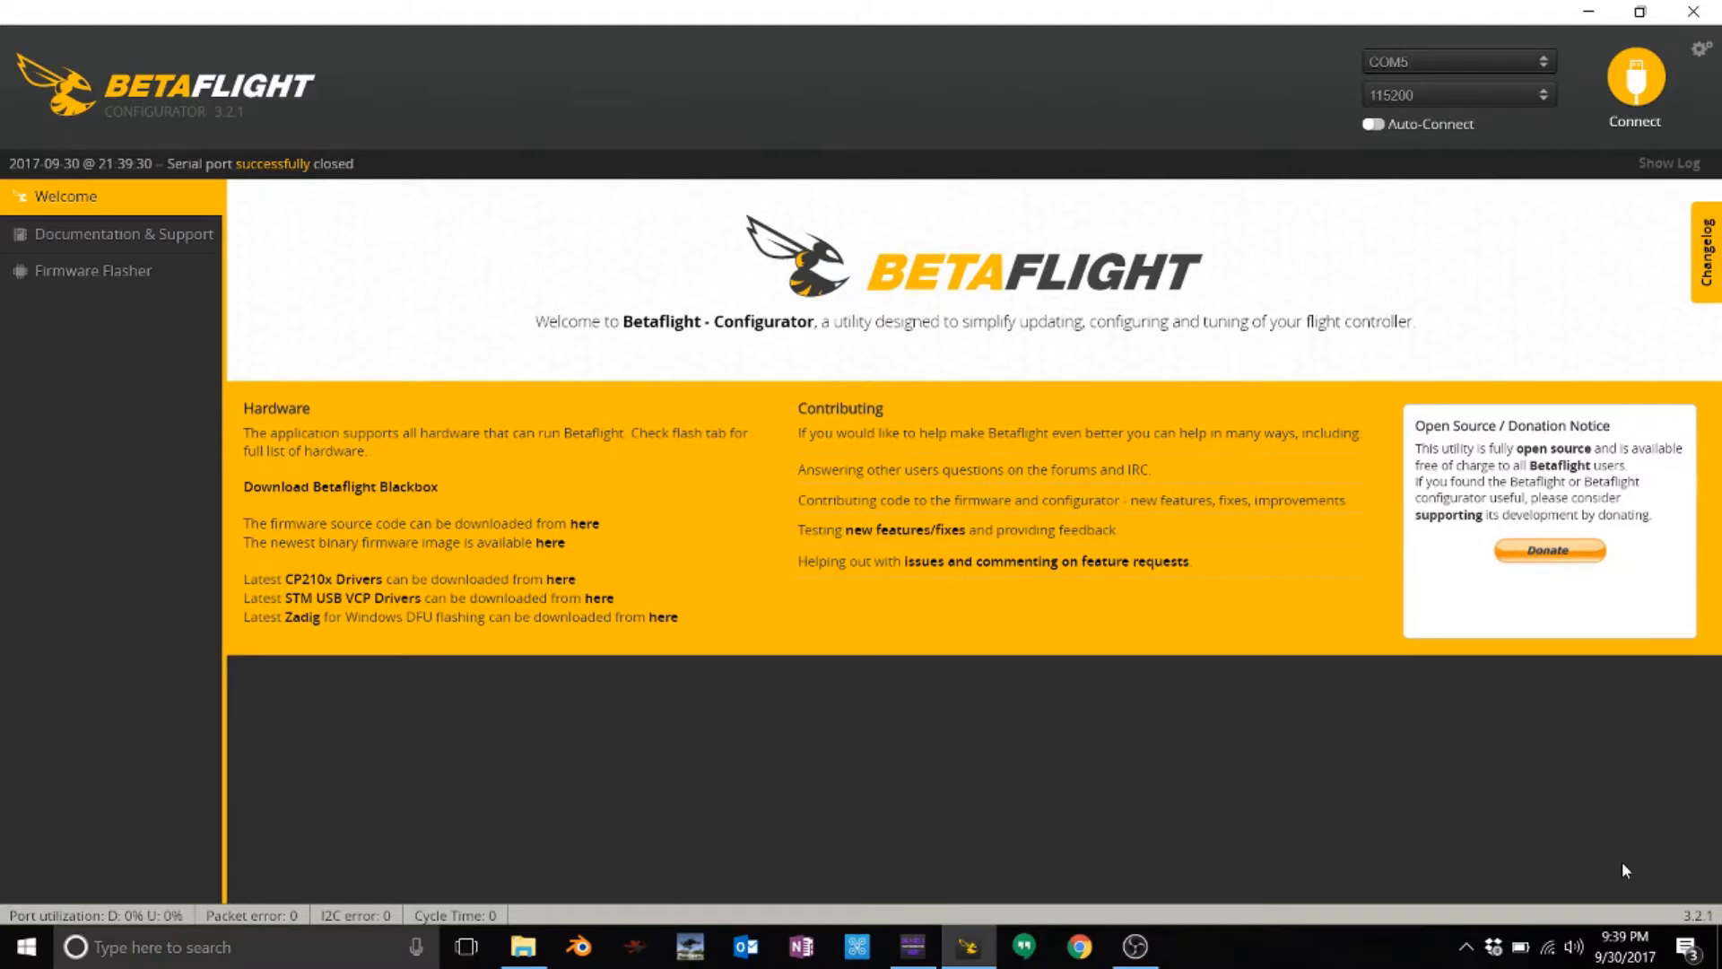
- Reconnect to the flight controller, set the battery's current meter source to None and save
{"action": "left_click", "coordinate": [1639, 81]}
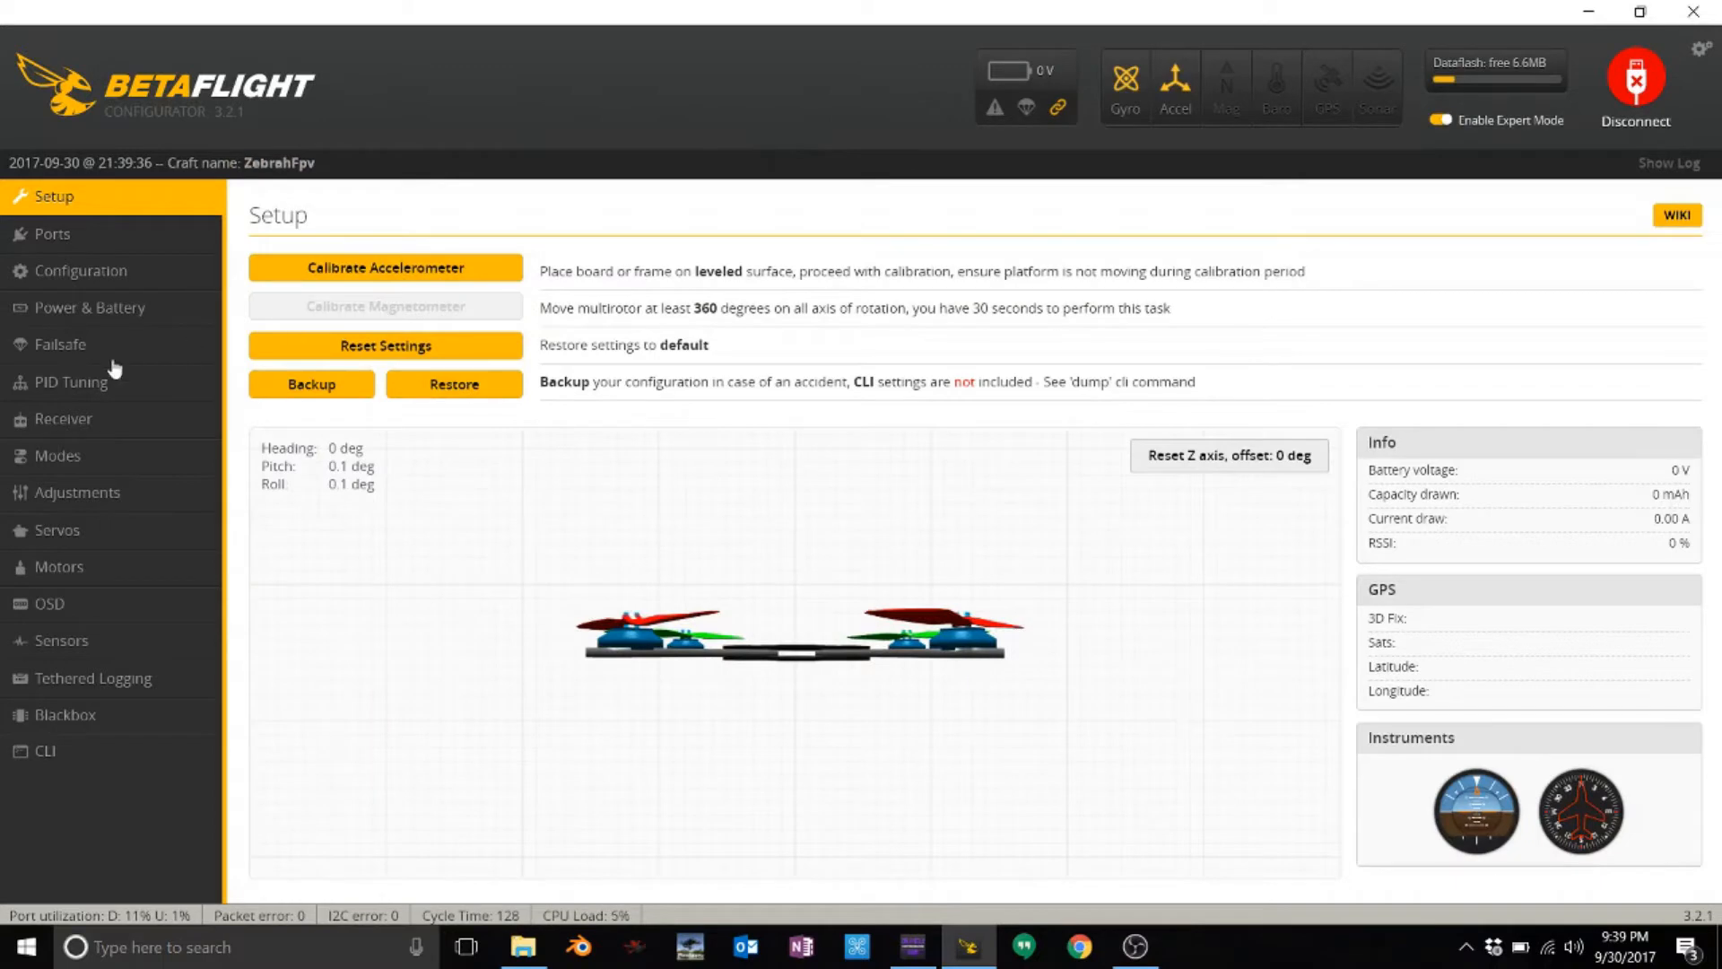
{"action": "left_click", "coordinate": [72, 308]}
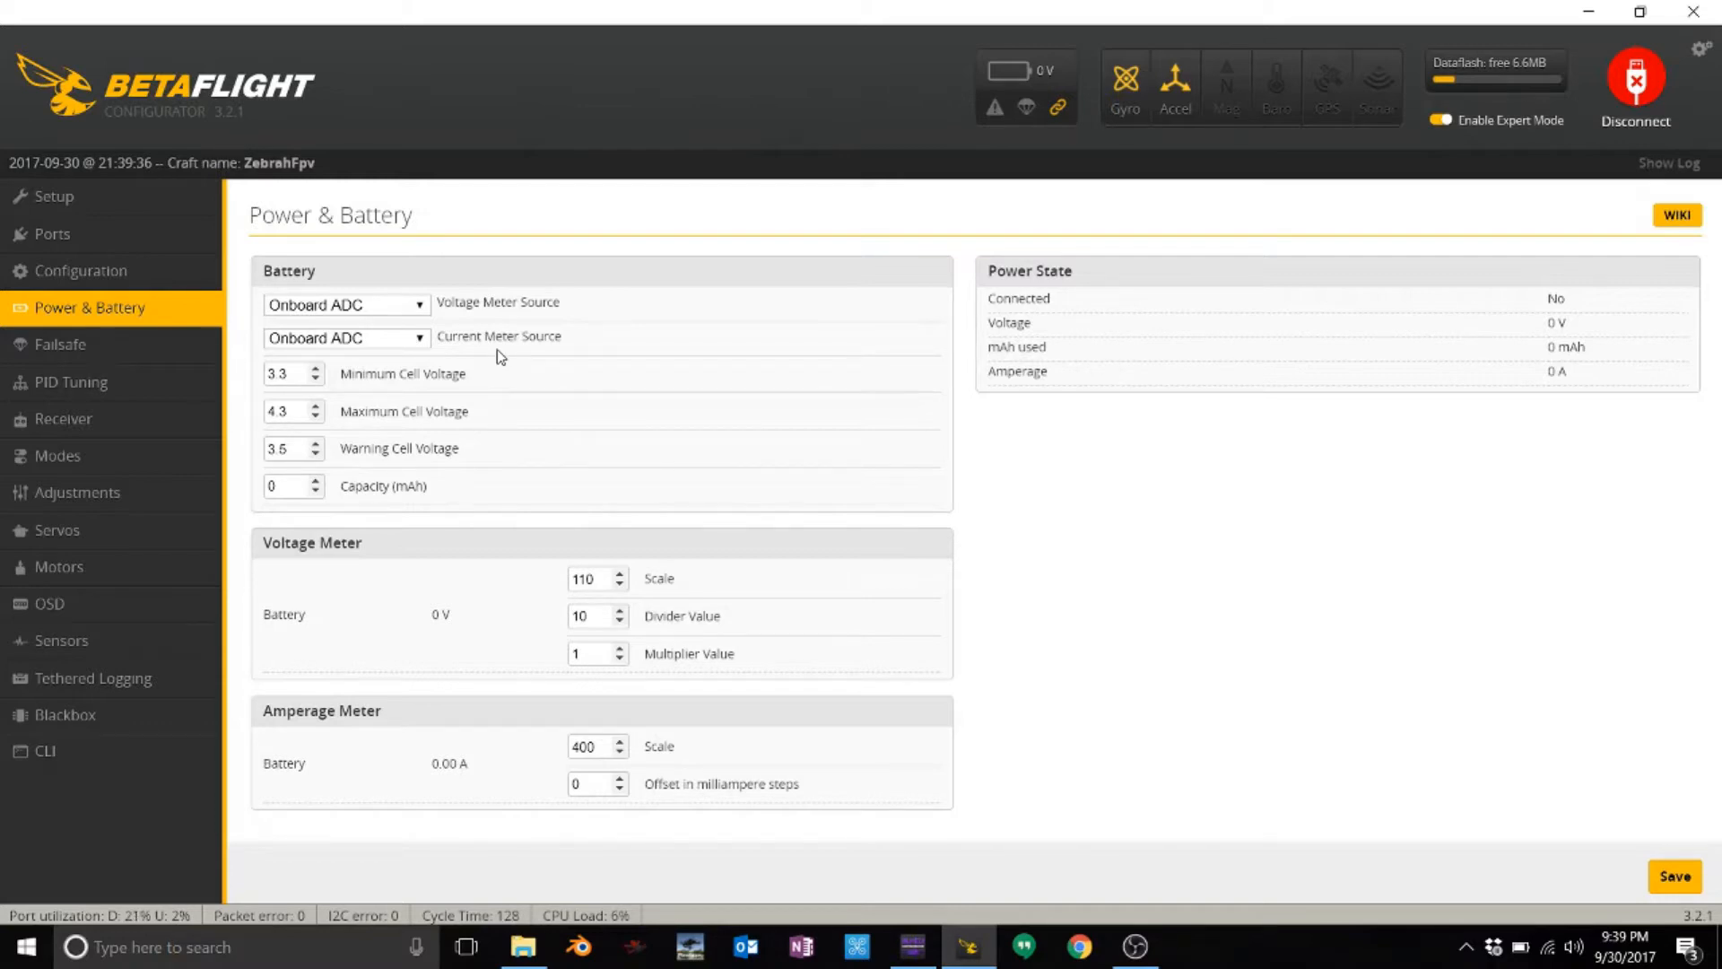
{"action": "left_click", "coordinate": [411, 338]}
{"action": "left_click", "coordinate": [350, 356]}
{"action": "left_click", "coordinate": [1664, 887]}
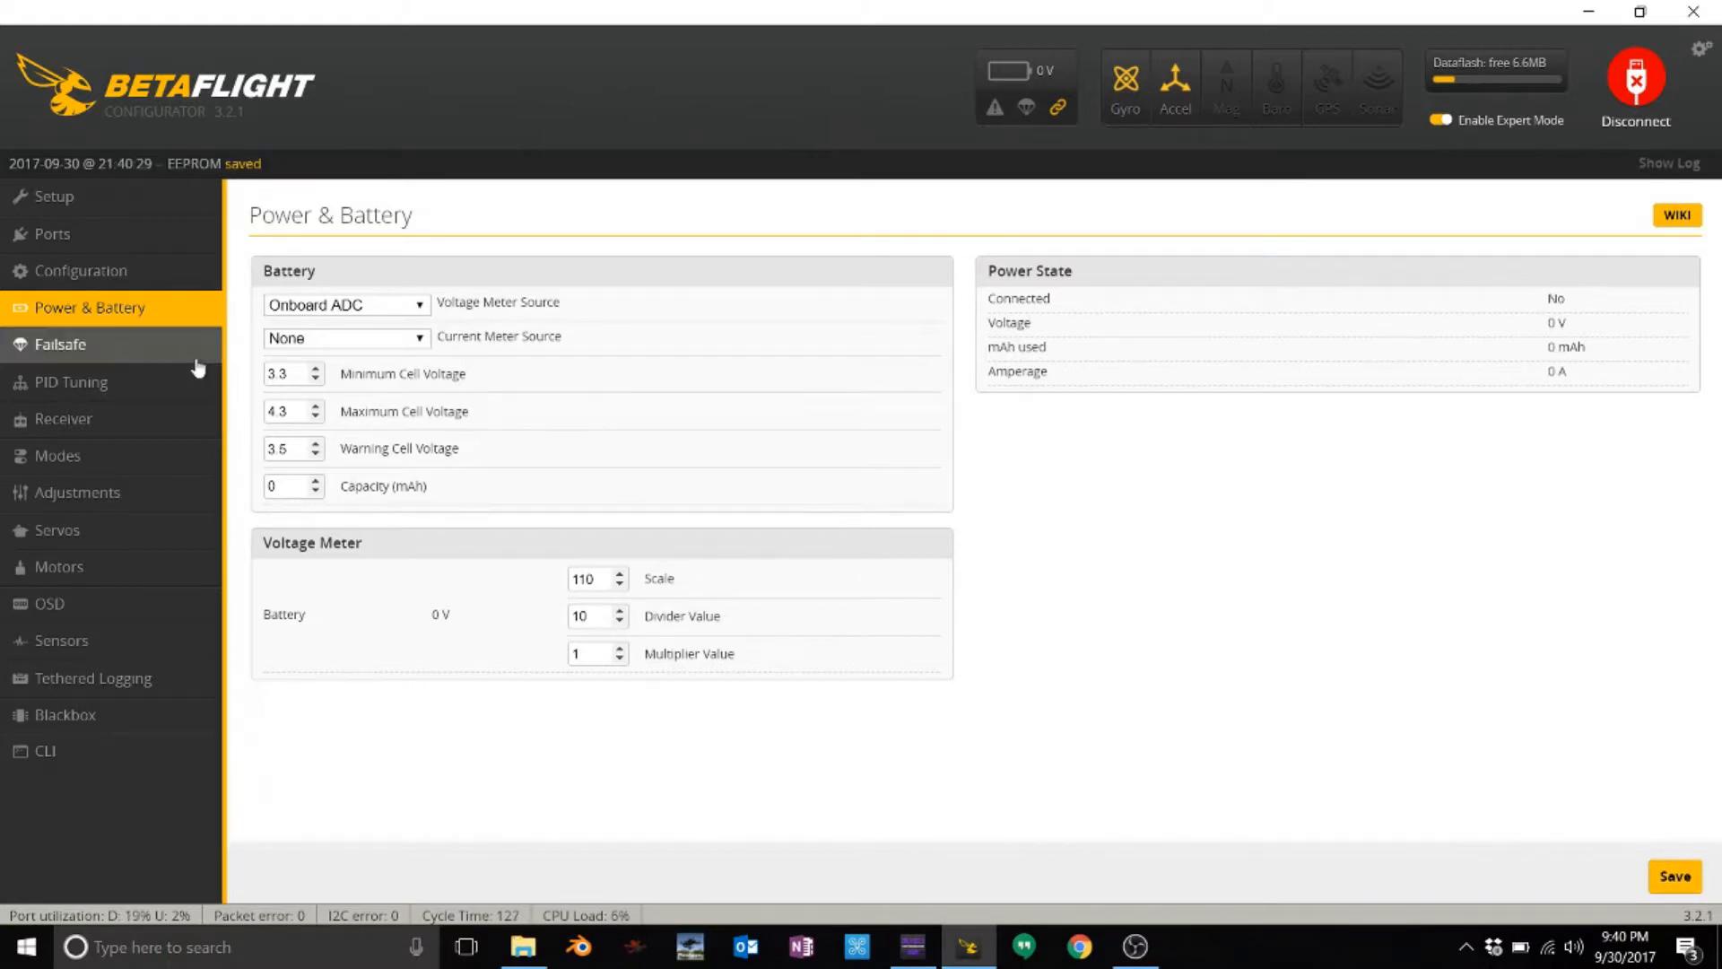
- Set the RC rate to 1.35 for roll and pitch and to 1.35 for yaw in the PID tuning
{"action": "left_click", "coordinate": [121, 348]}
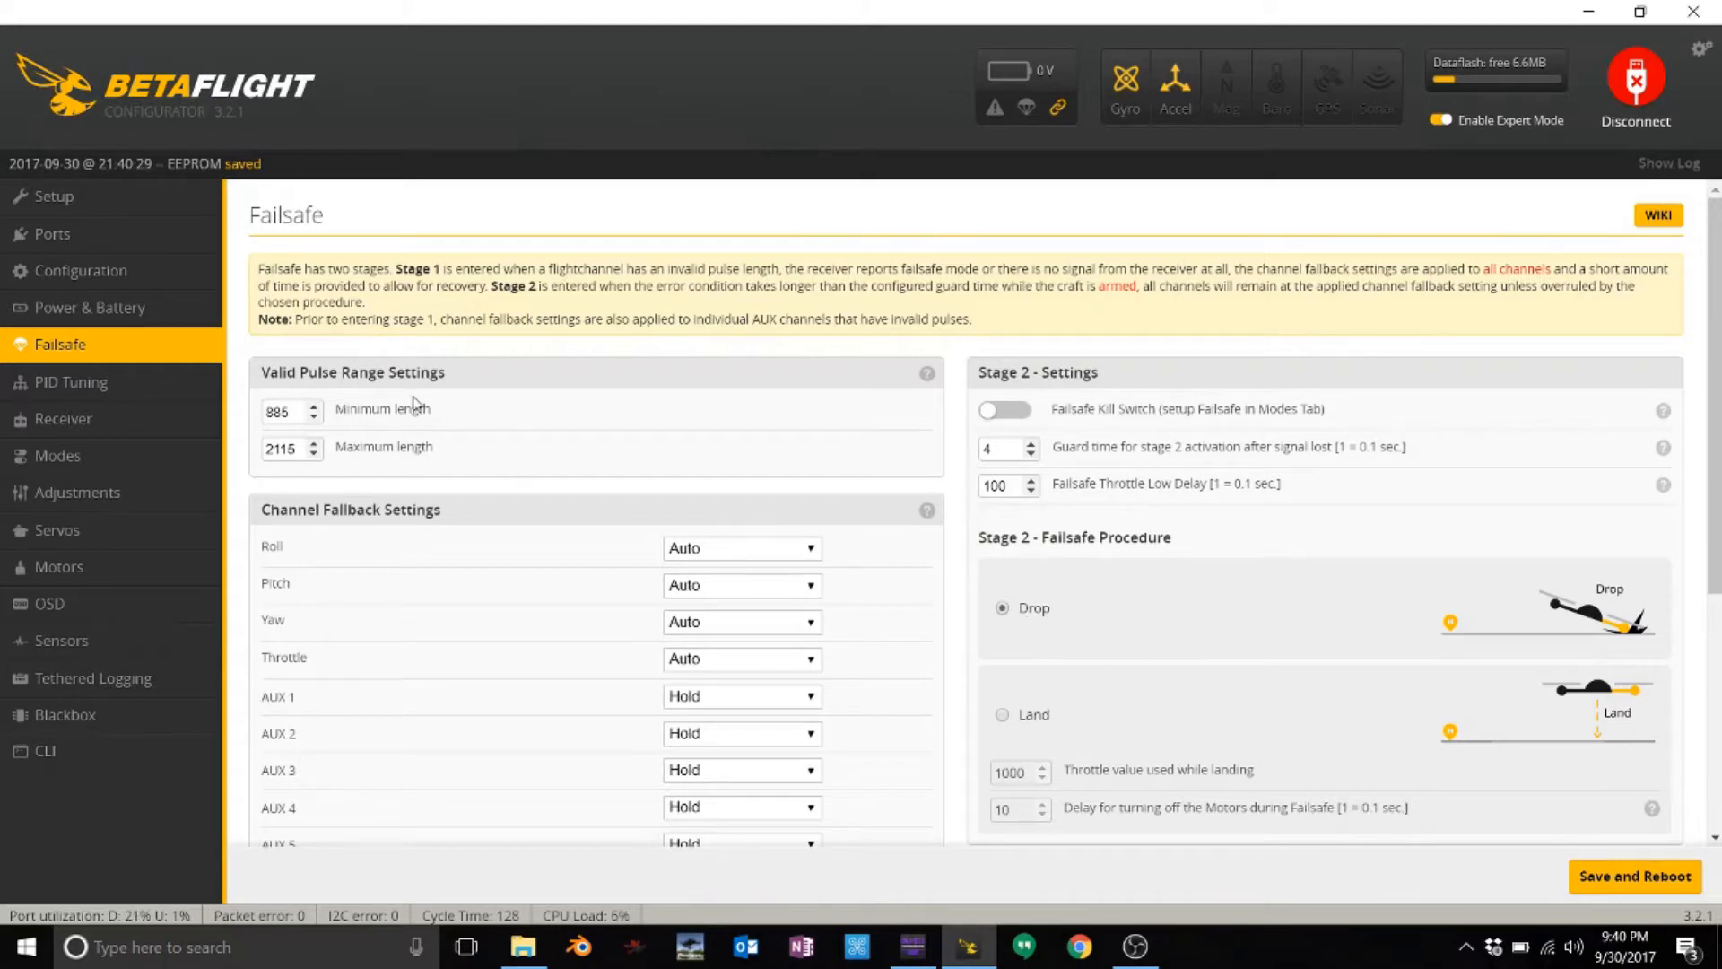
{"action": "left_click", "coordinate": [109, 382]}
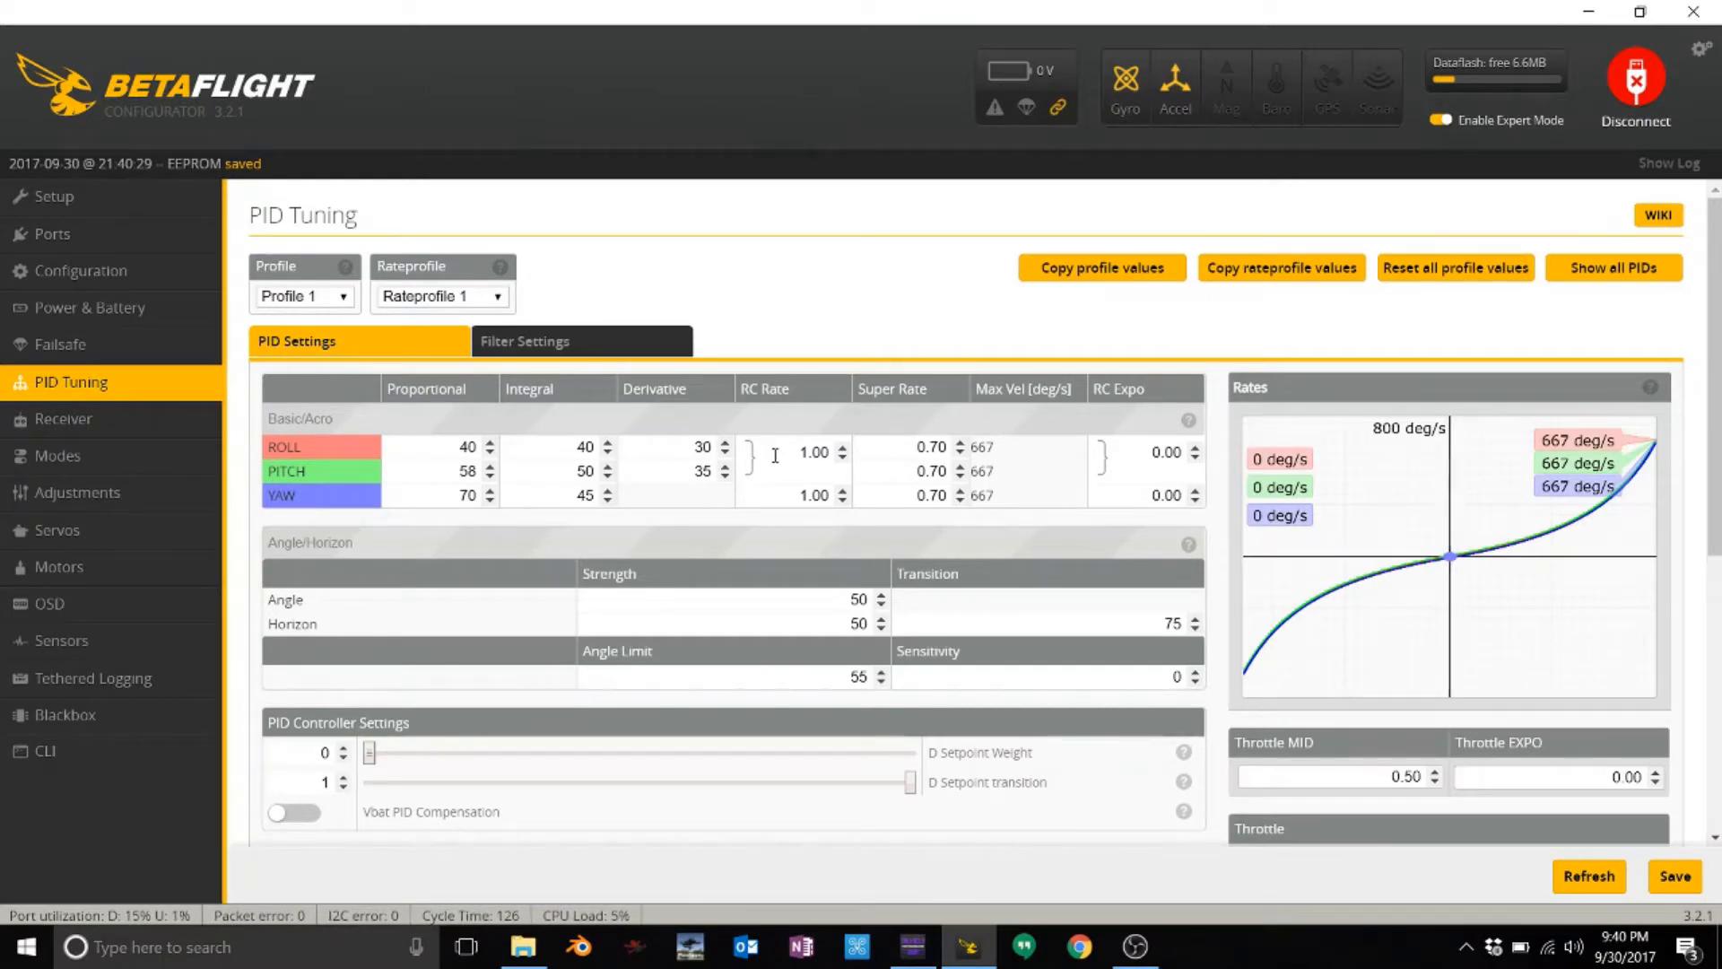
{"action": "left_click_drag", "start_coordinate": [775, 456], "coordinate": [1167, 484]}
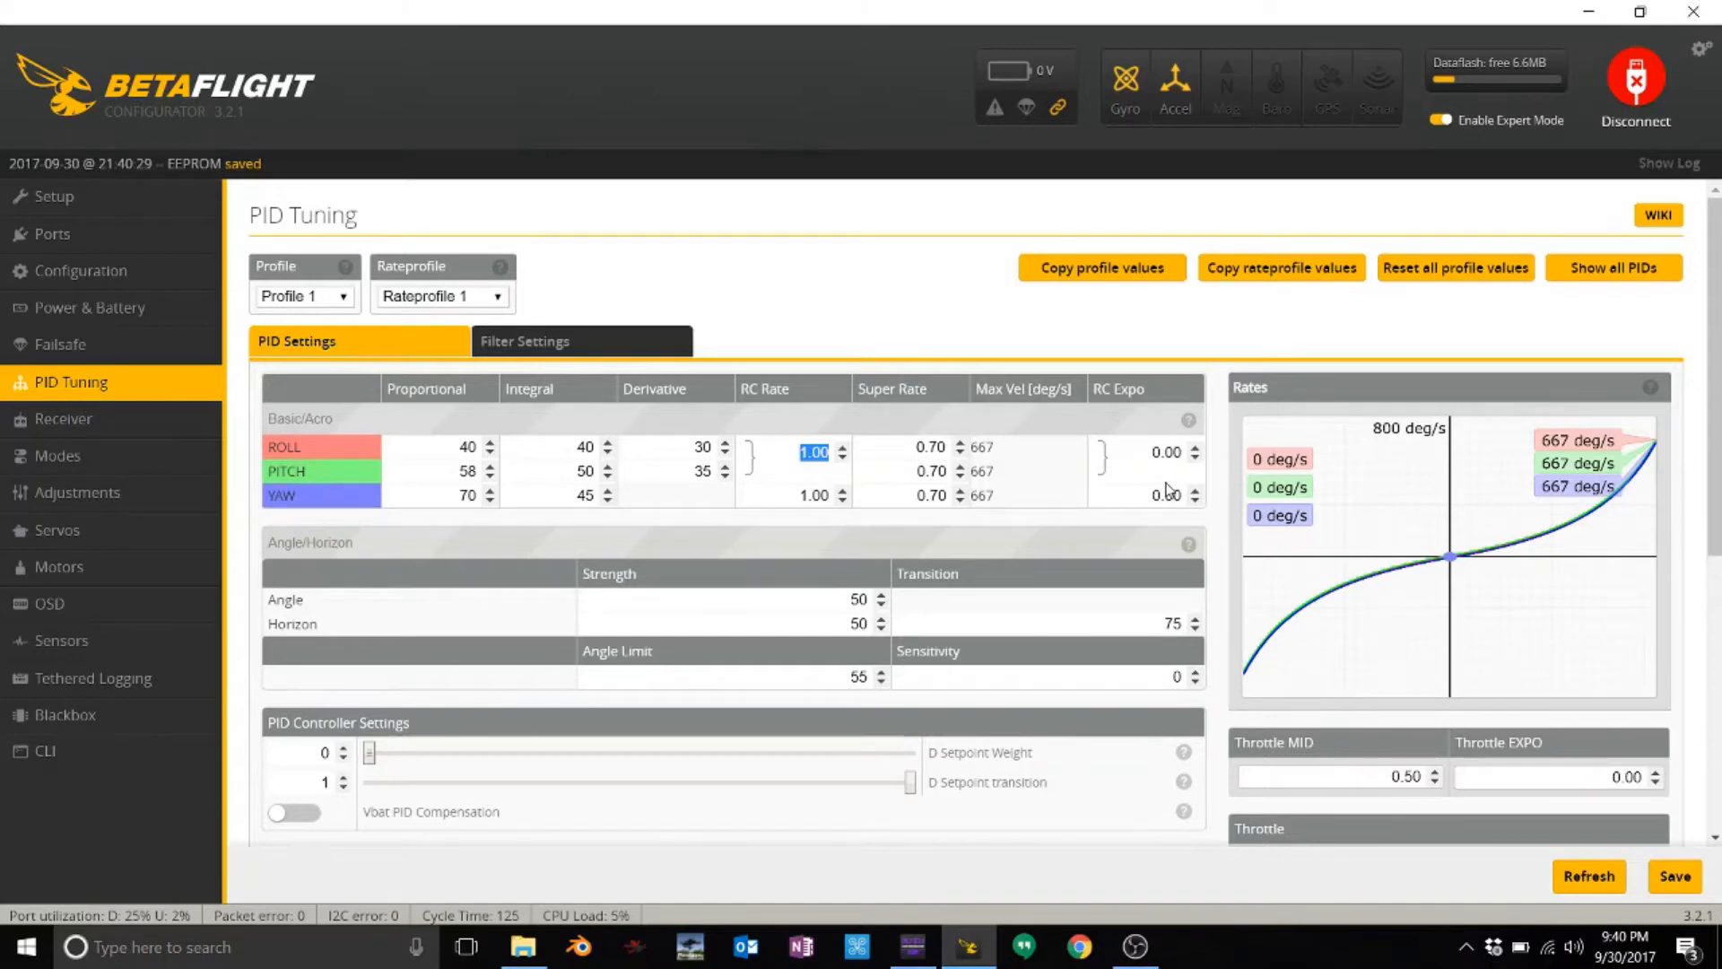
{"action": "type", "text": "1.35"}
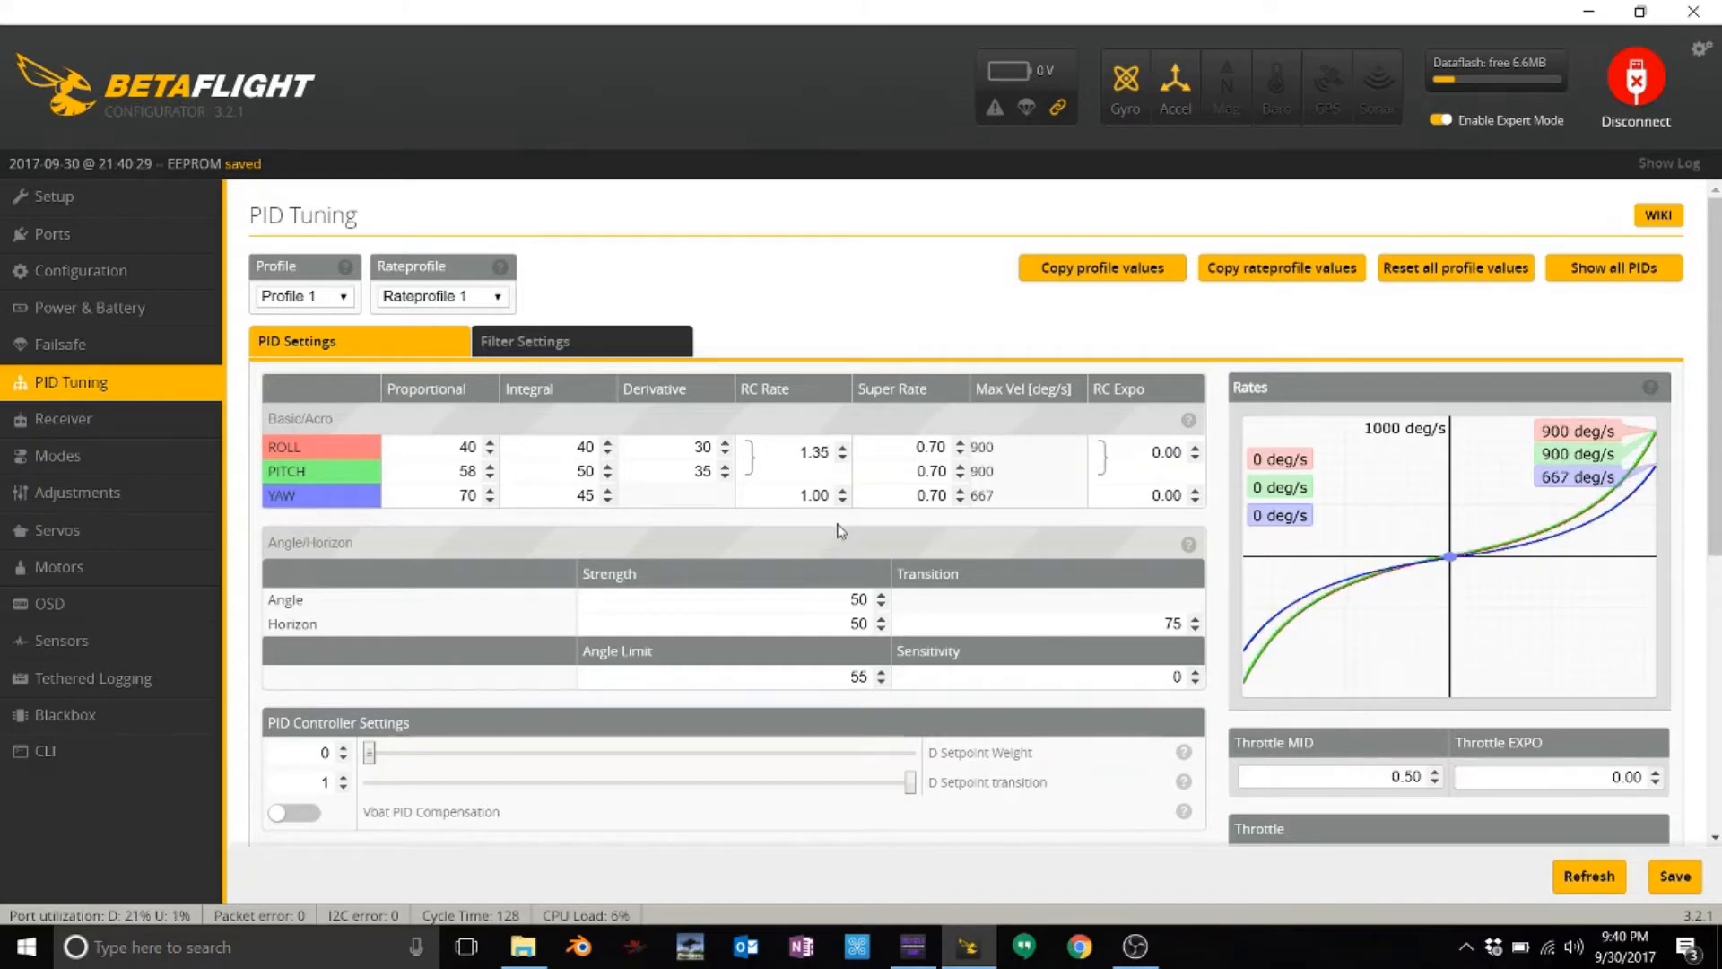
{"action": "left_click_drag", "start_coordinate": [791, 492], "coordinate": [1377, 664]}
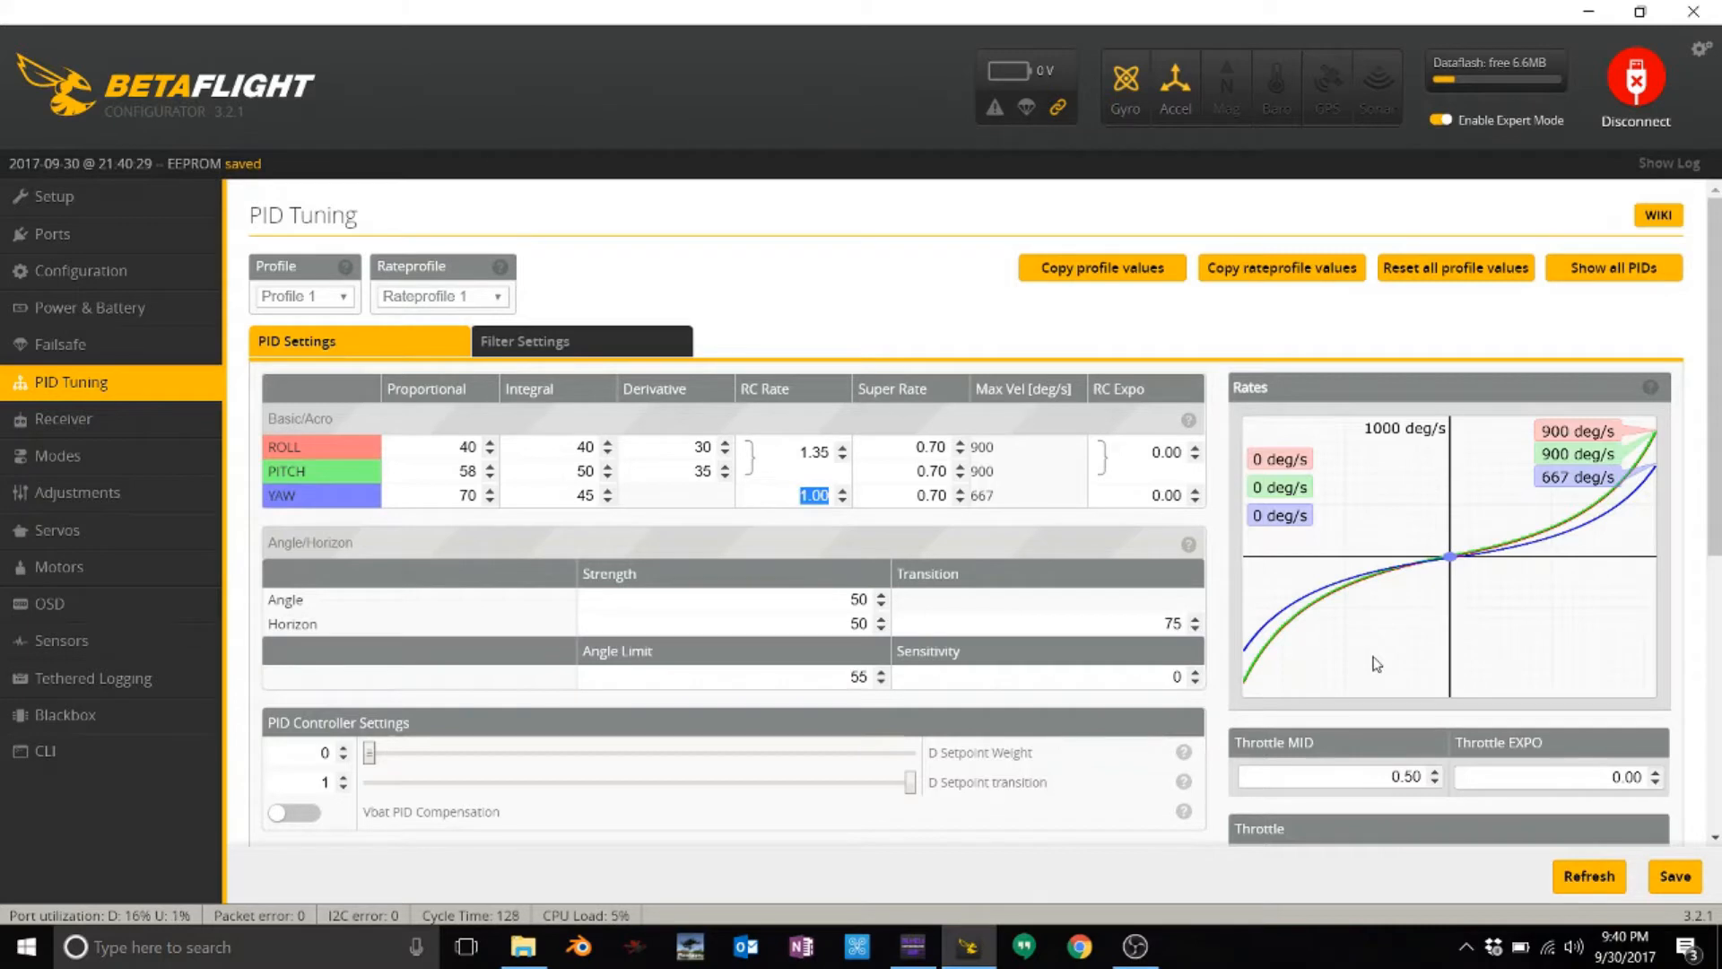
{"action": "type", "text": "1.35"}
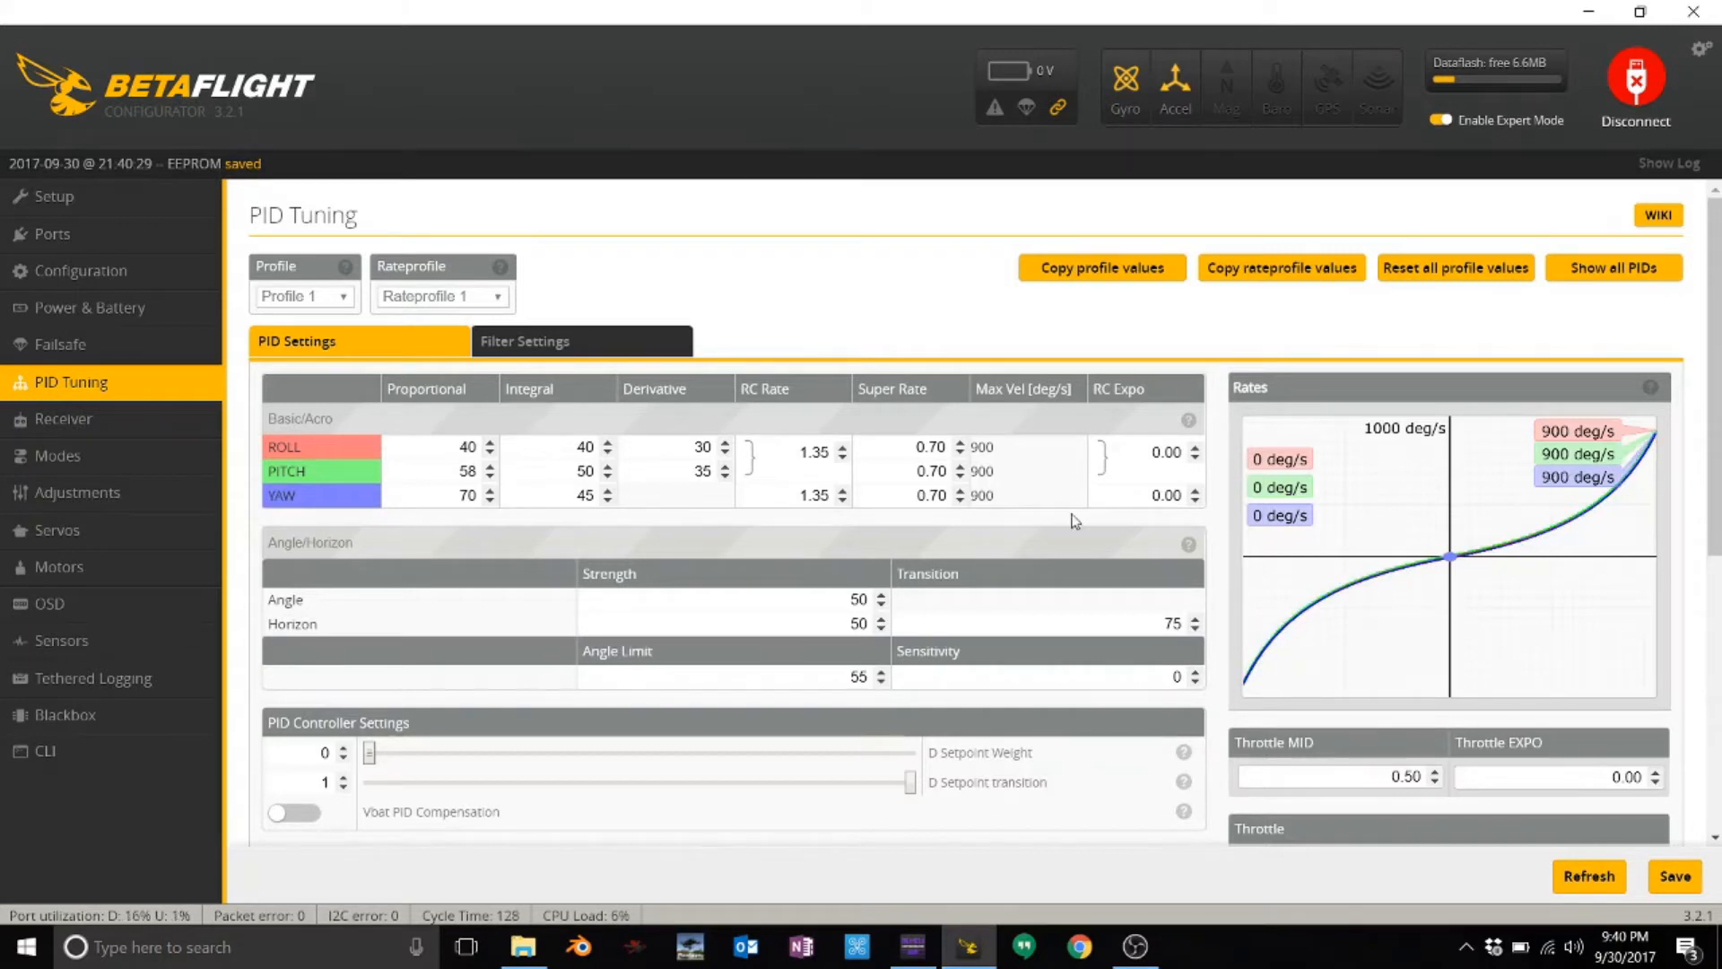
- Set the super rate to 0.77 for roll, pitch and yaw
{"action": "left_click_drag", "start_coordinate": [904, 451], "coordinate": [1184, 448]}
{"action": "type", "text": ".77"}
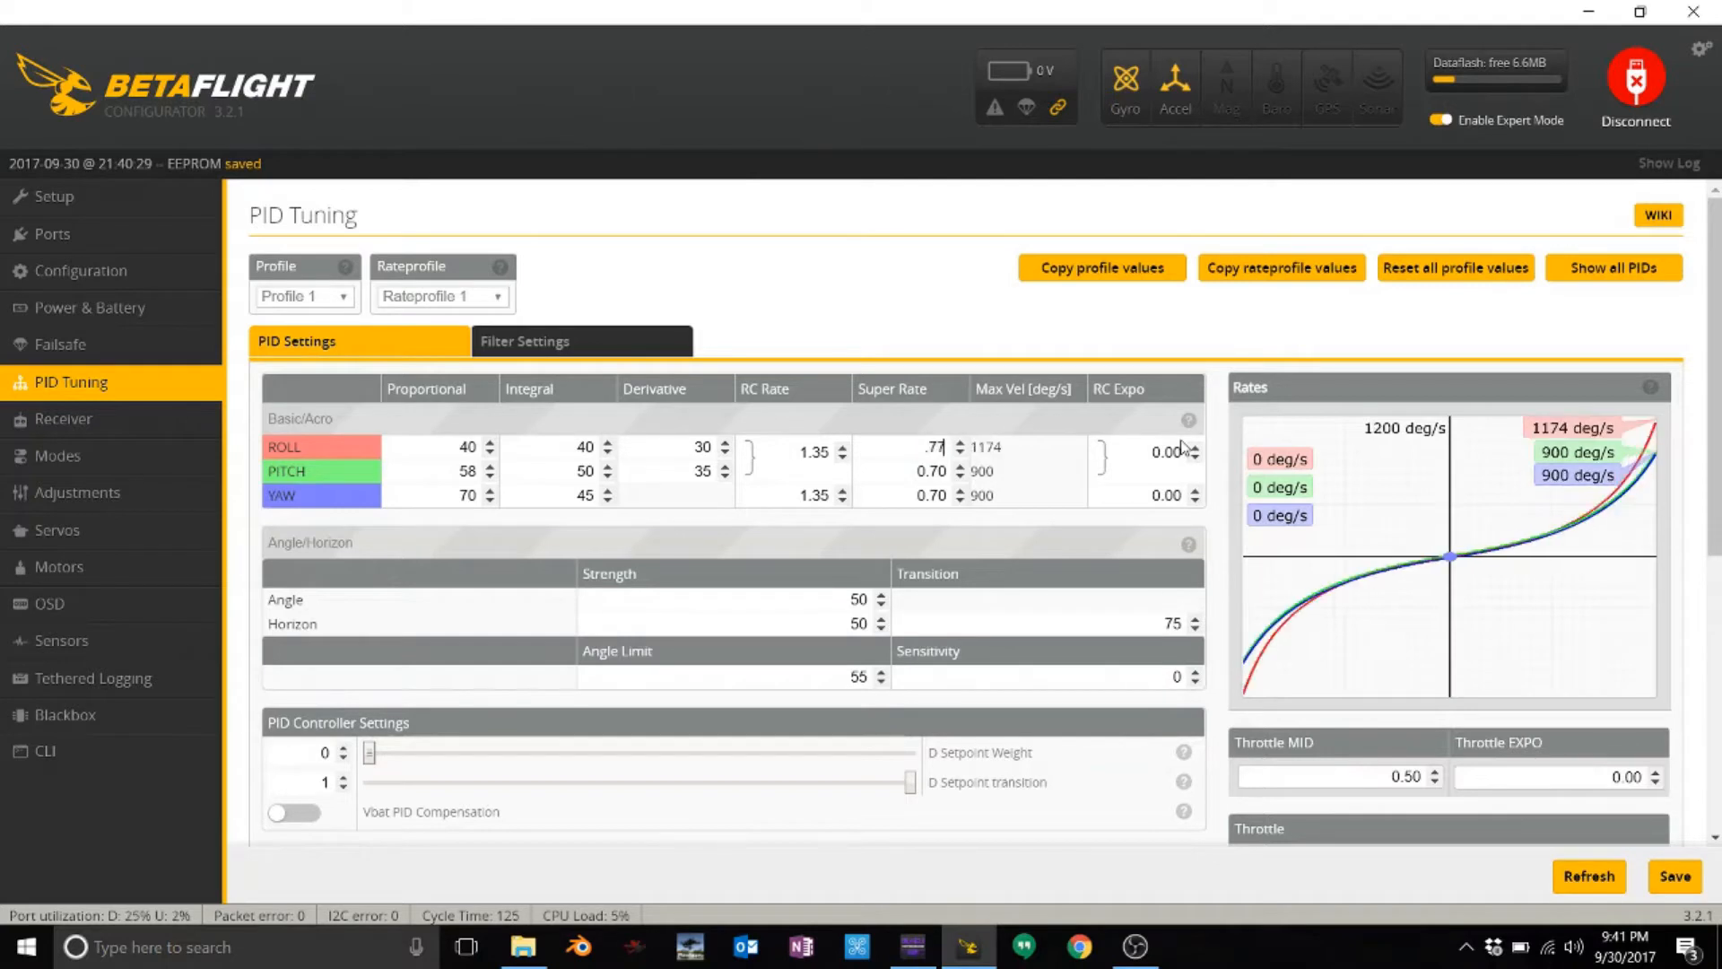
{"action": "left_click_drag", "start_coordinate": [906, 471], "coordinate": [1171, 476]}
{"action": "type", "text": ".77"}
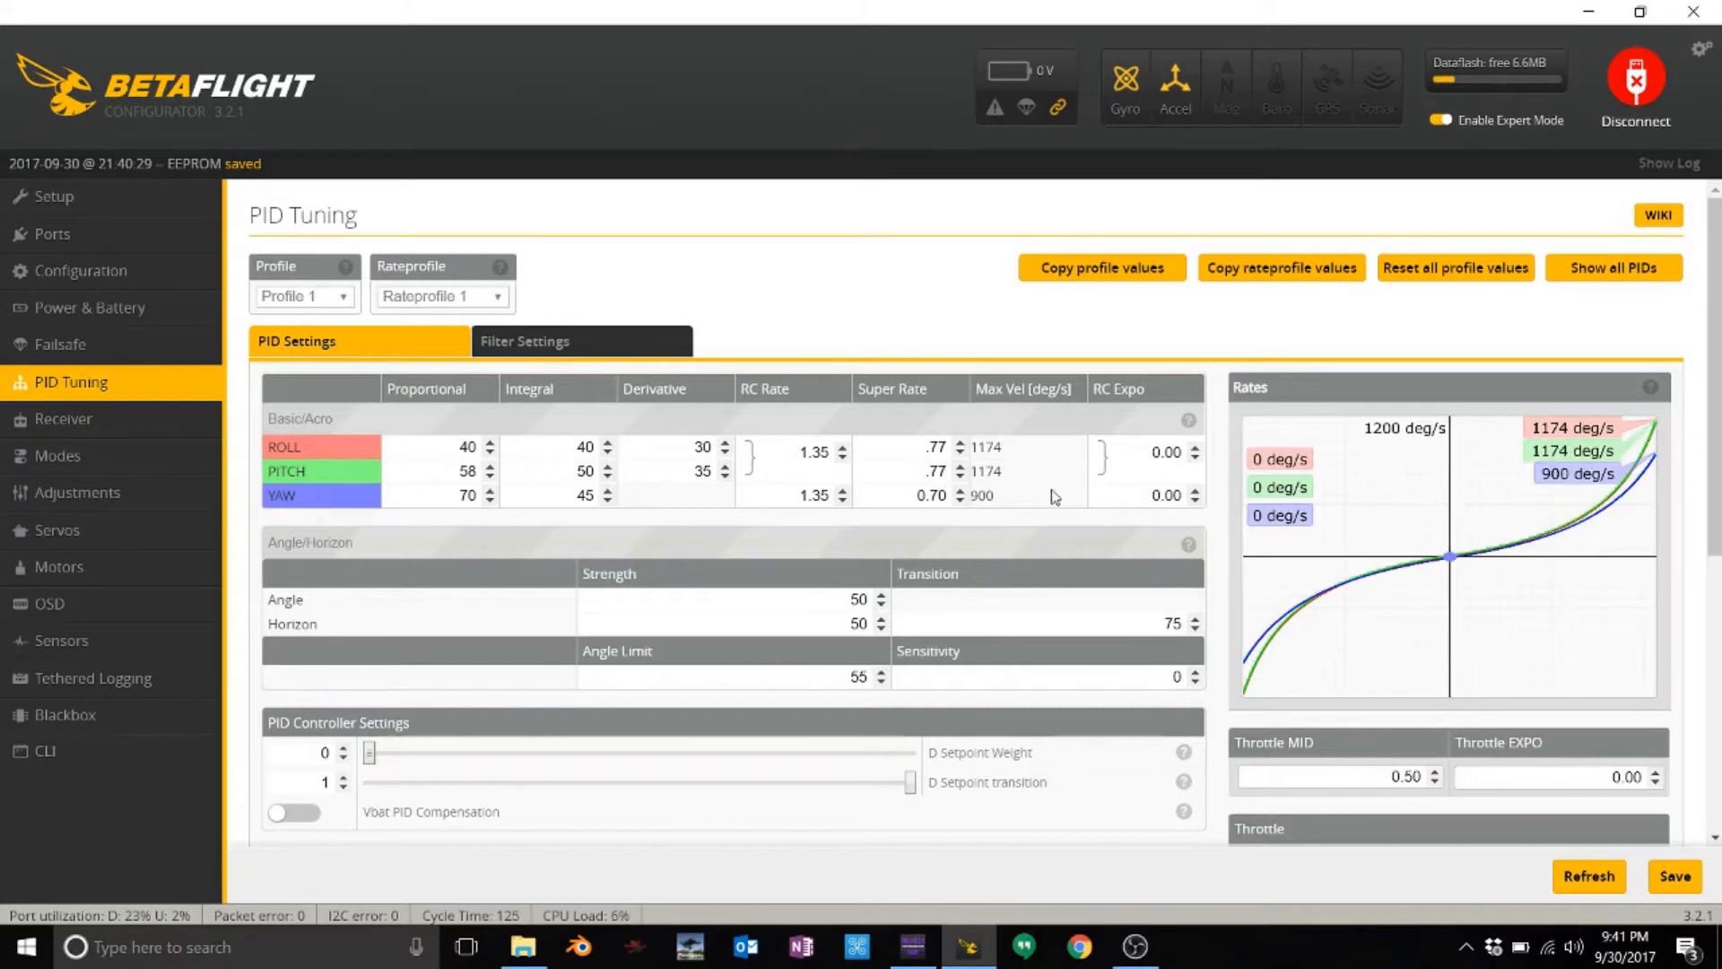
{"action": "left_click_drag", "start_coordinate": [906, 496], "coordinate": [1118, 551]}
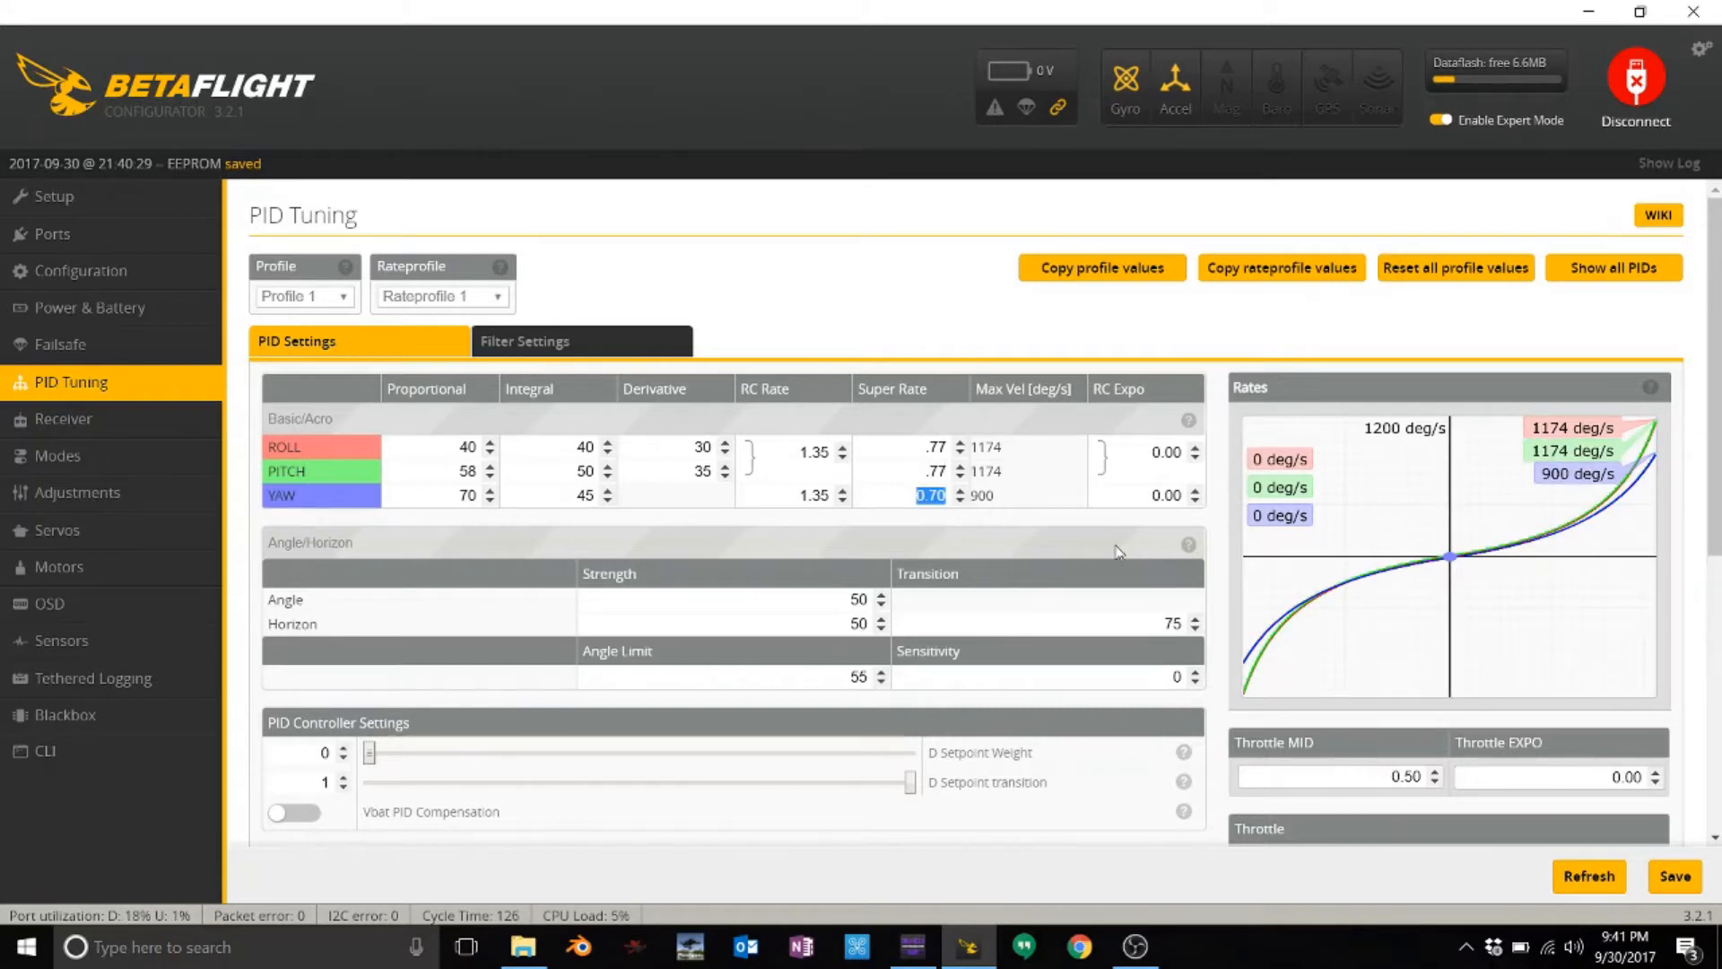
{"action": "type", "text": ".77"}
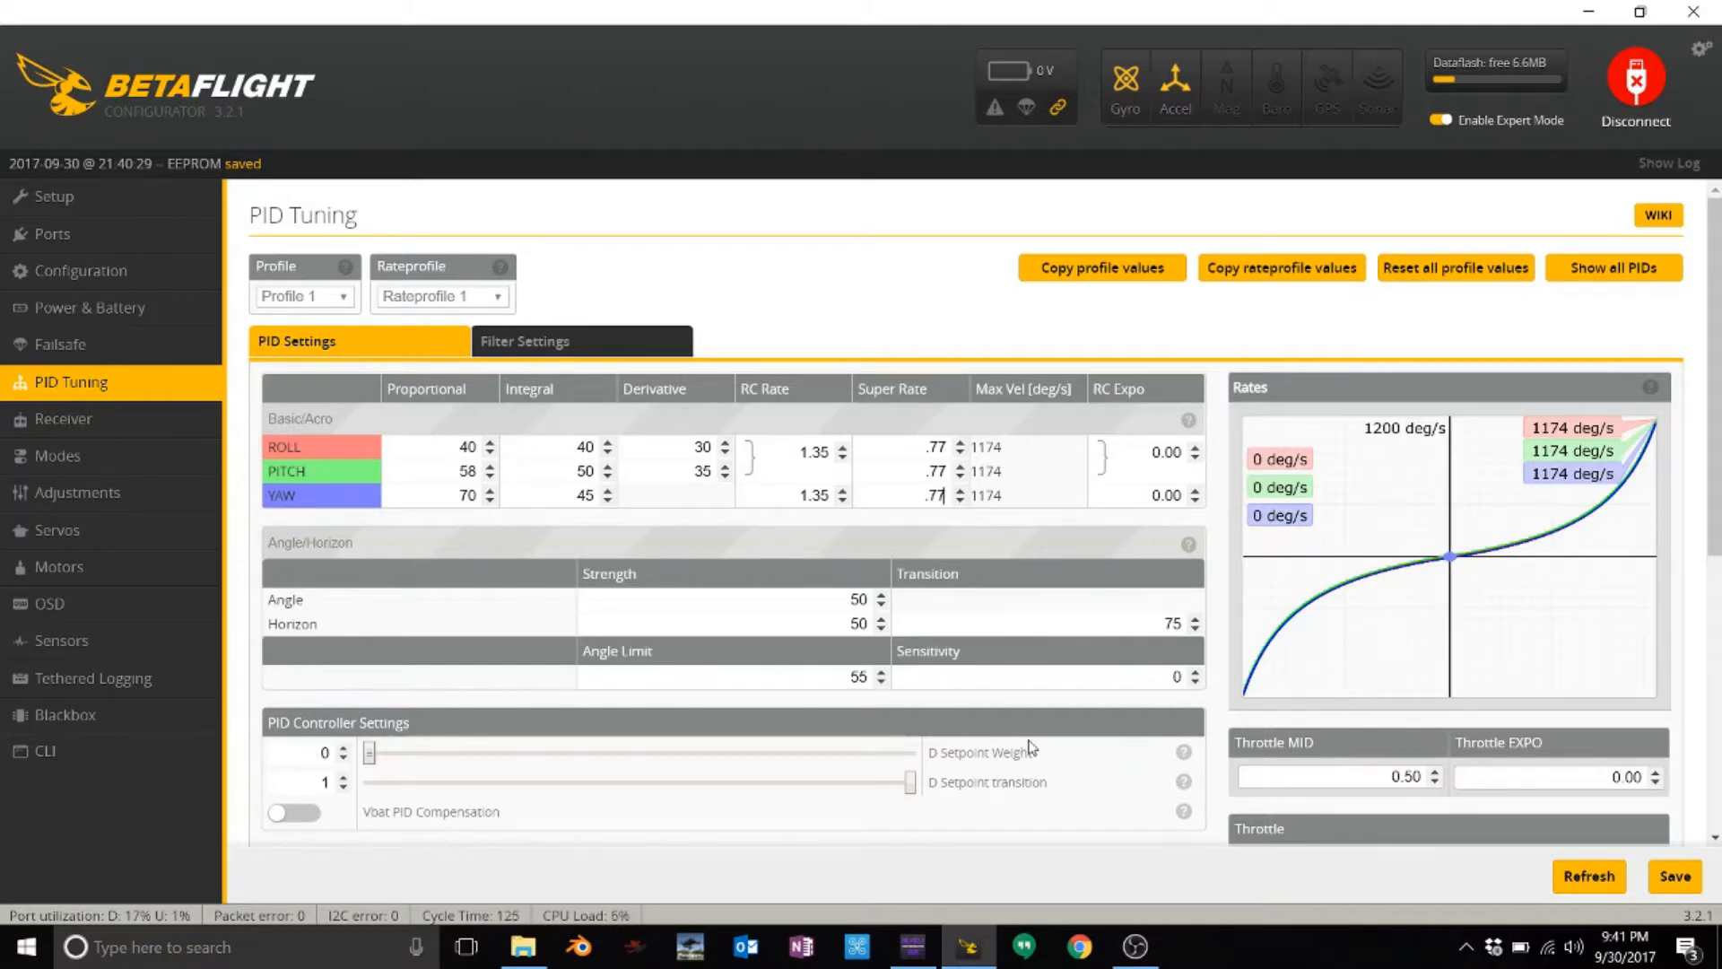
- Change the D-term lowpass filter to PT1 in the filter settings
{"action": "scroll", "coordinate": [1213, 741], "scroll_direction": "down", "scroll_amount": 5}
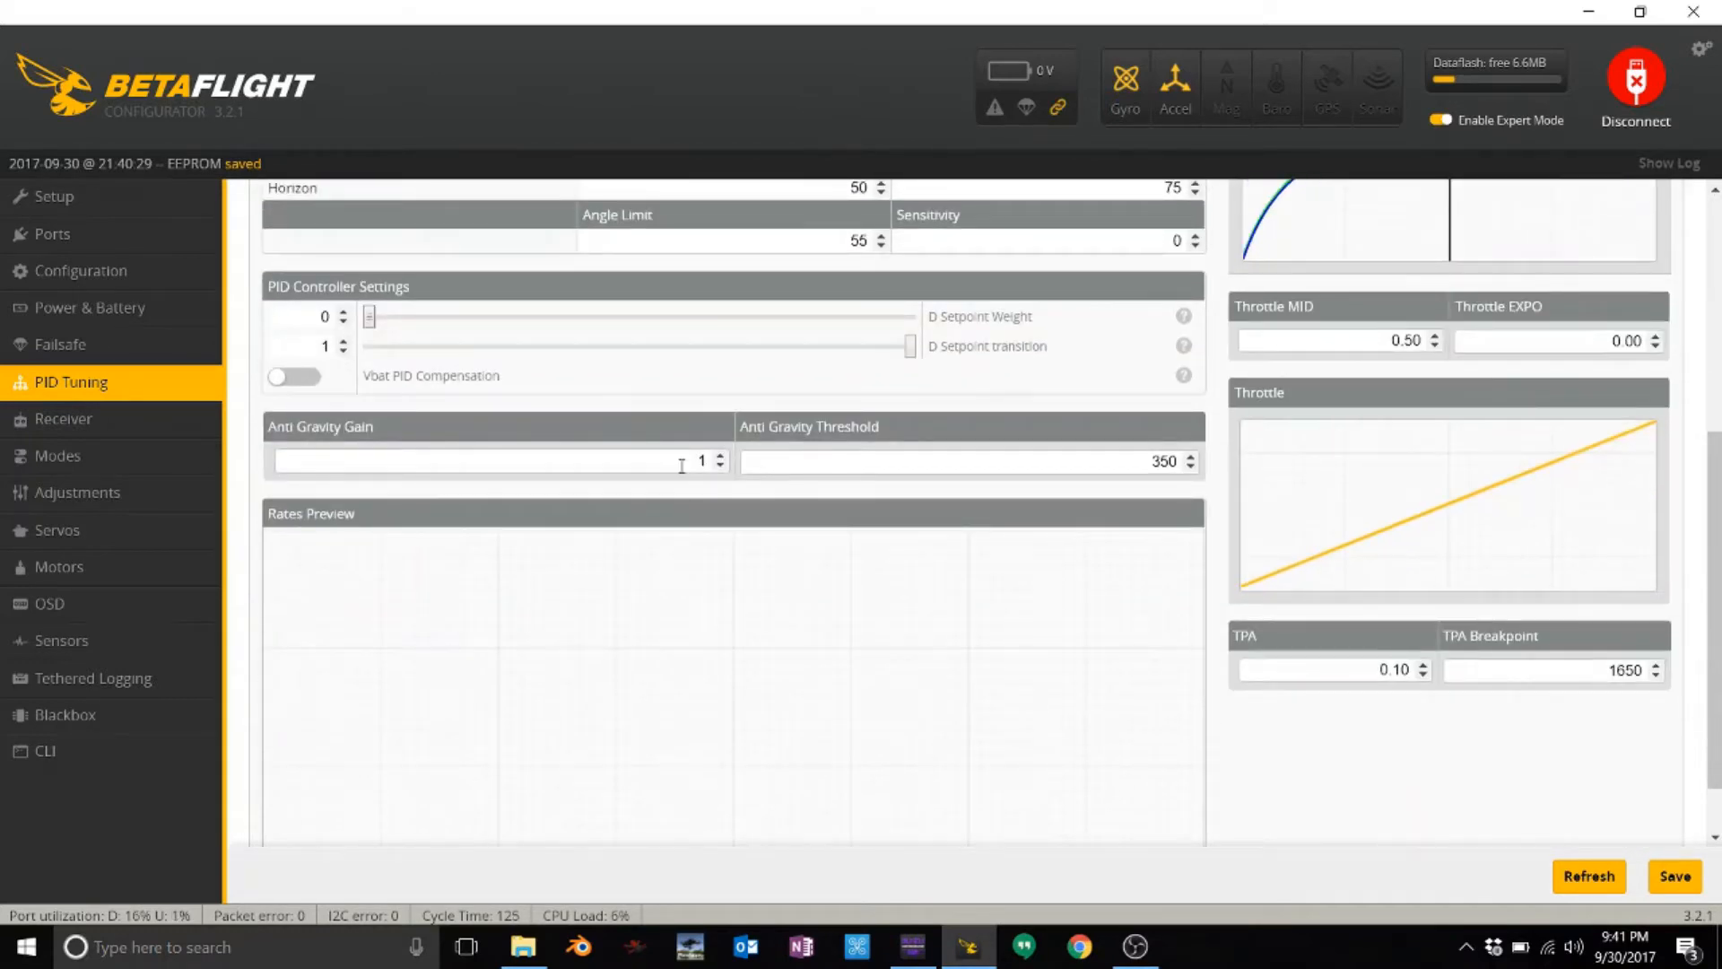
{"action": "key", "text": "Tab"}
{"action": "scroll", "coordinate": [1072, 589], "scroll_direction": "up", "scroll_amount": 5}
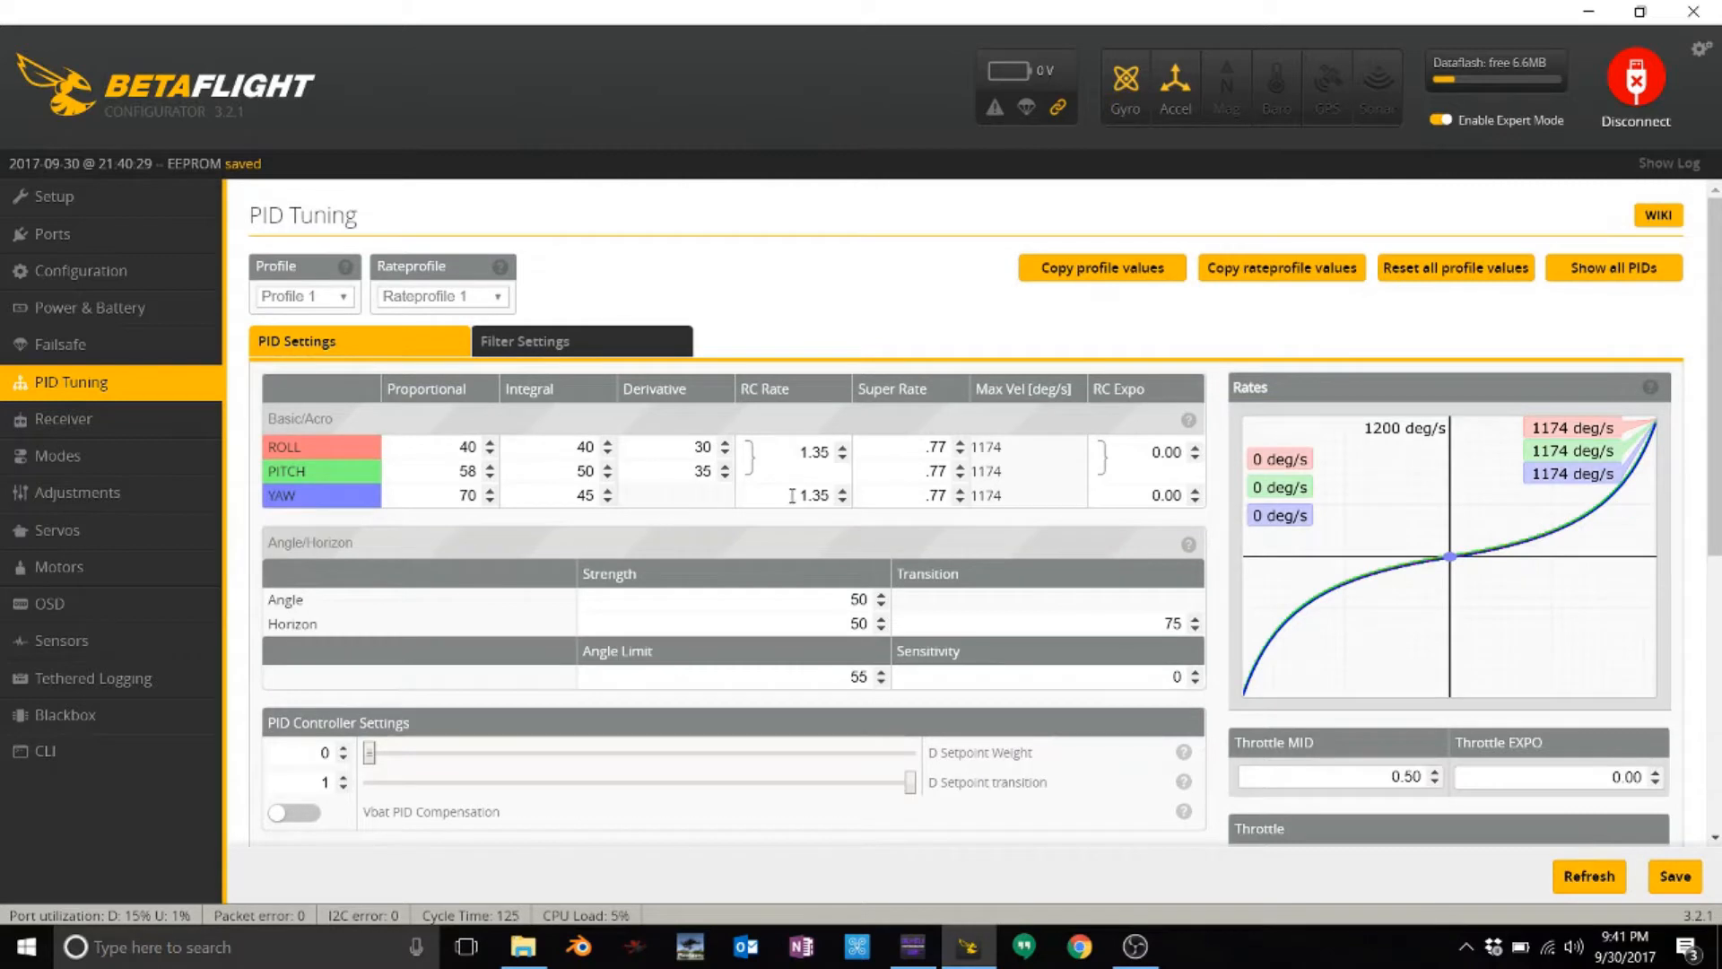
{"action": "left_click", "coordinate": [588, 345]}
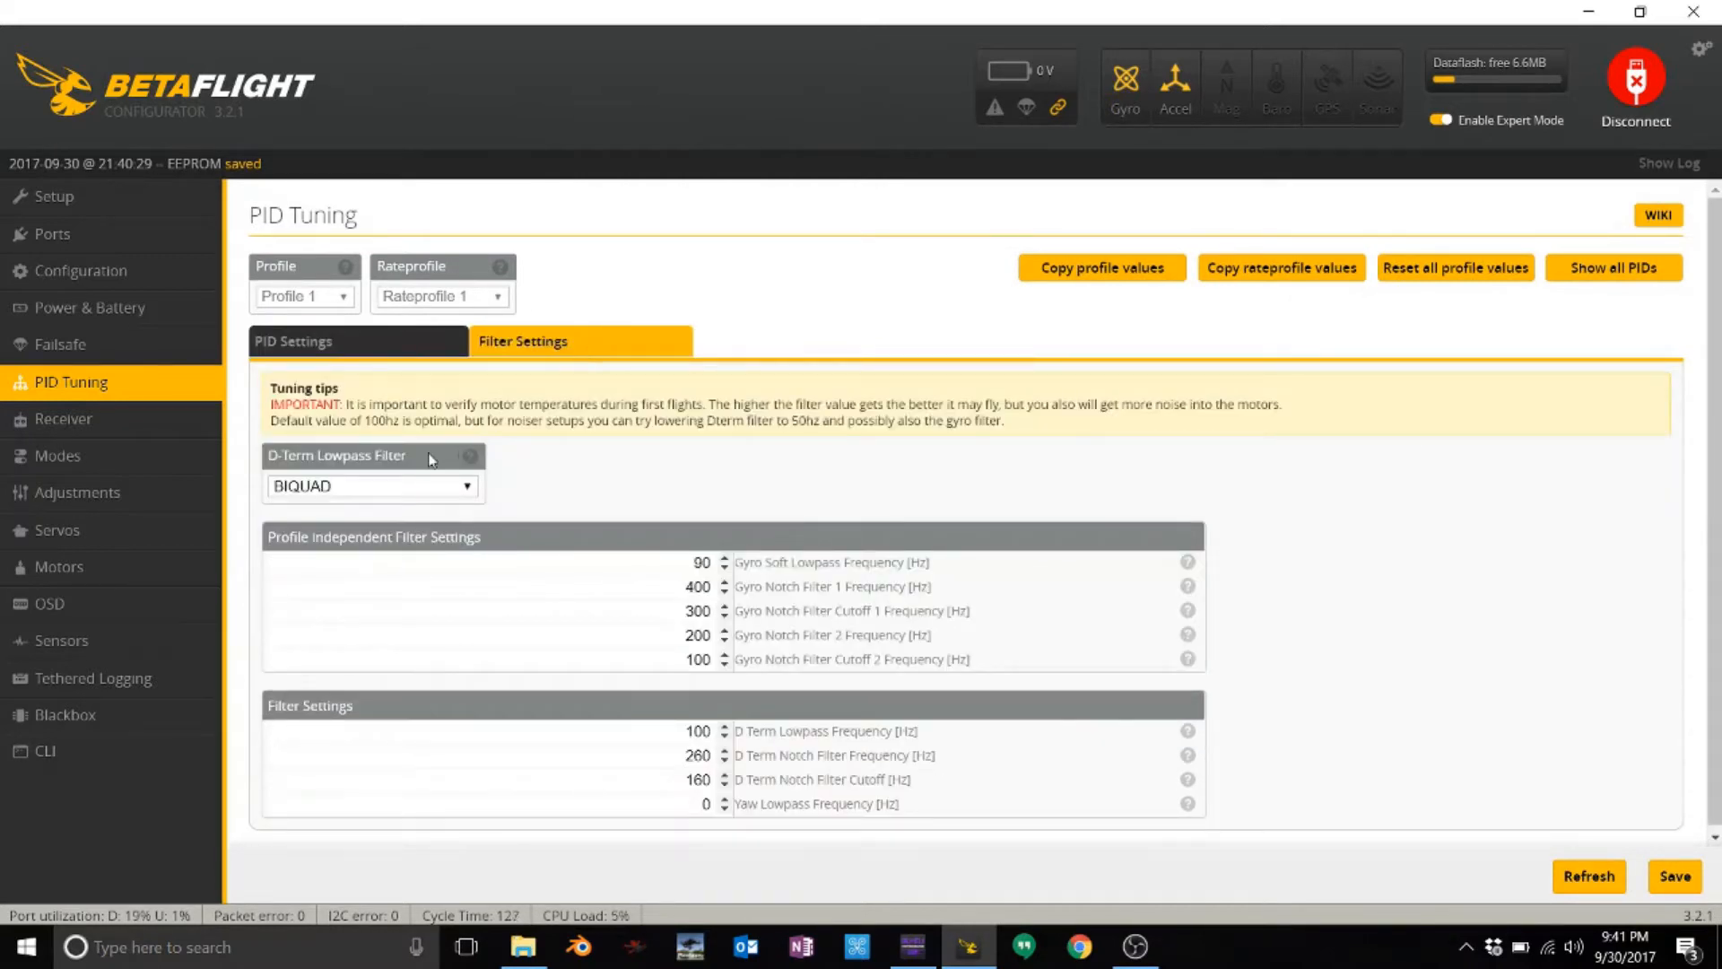
{"action": "left_click", "coordinate": [409, 487]}
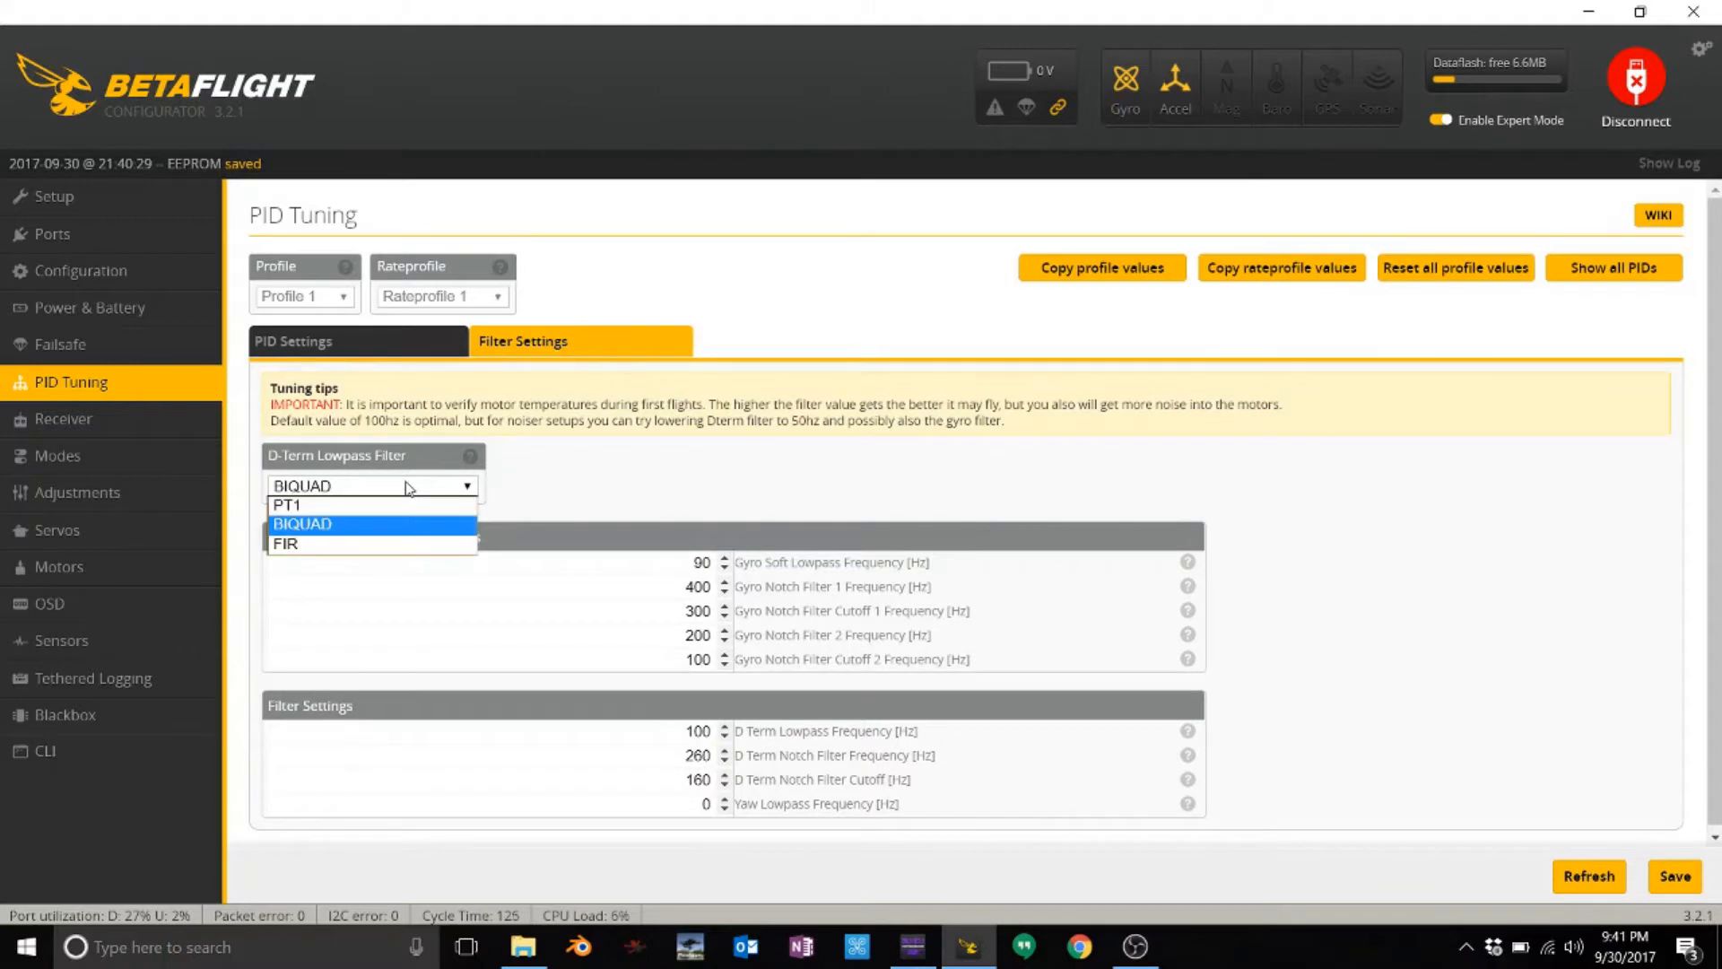
{"action": "left_click", "coordinate": [357, 505]}
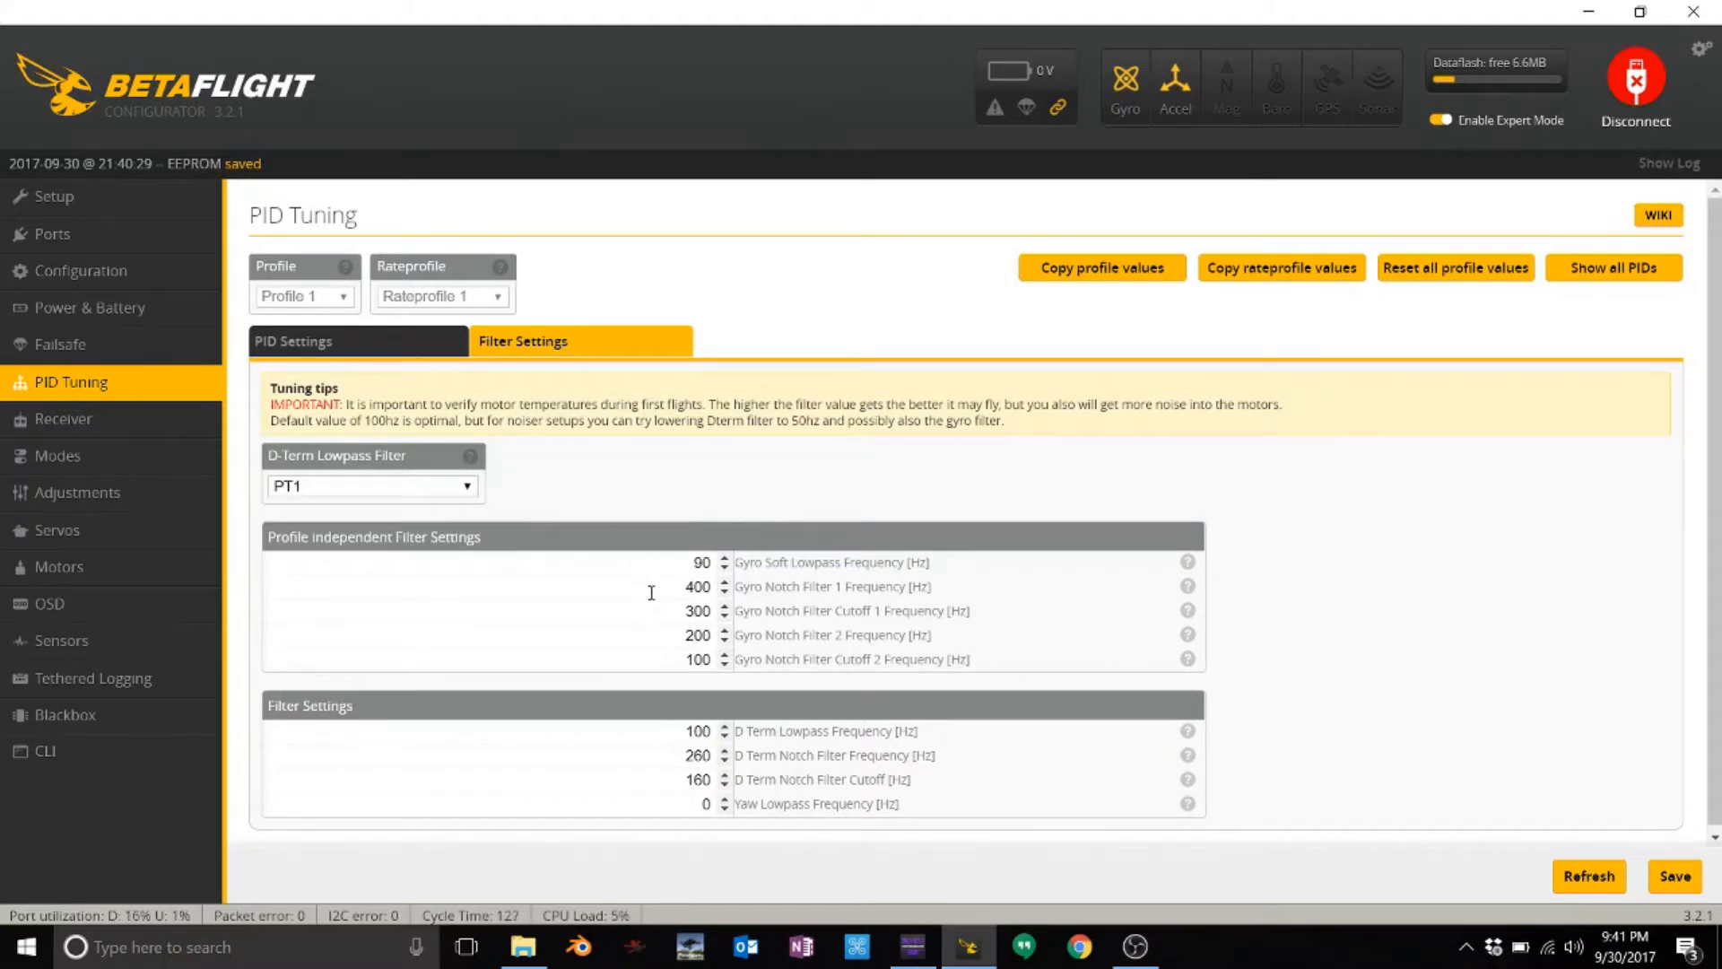
- Set the gyro notch filter 1, gyro notch filter 2 and D-term notch filter frequencies to 0, then save
{"action": "left_click_drag", "start_coordinate": [653, 589], "coordinate": [798, 610]}
{"action": "type", "text": "0"}
{"action": "left_click_drag", "start_coordinate": [765, 634], "coordinate": [807, 650]}
{"action": "type", "text": "0"}
{"action": "left_click_drag", "start_coordinate": [673, 755], "coordinate": [819, 797]}
{"action": "left_click", "coordinate": [1674, 876]}
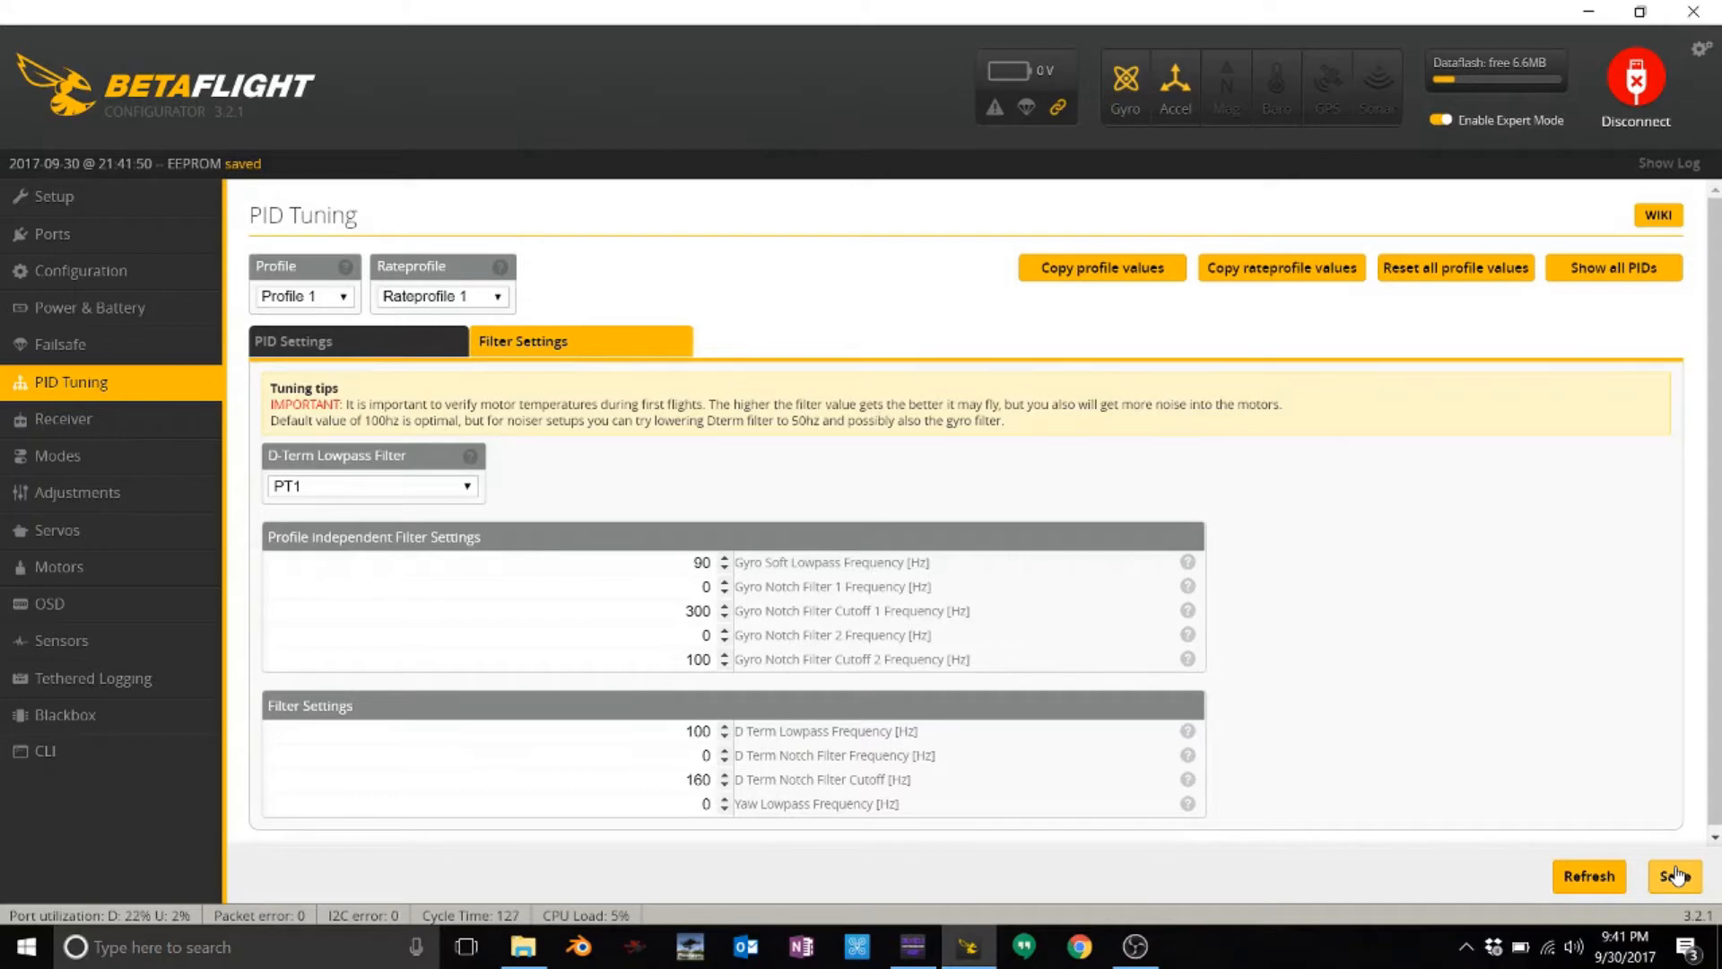
{"action": "left_click", "coordinate": [1674, 875]}
- Review the PID and filter settings, save them again, and reopen the PID tuning to check the stored rates
{"action": "left_click", "coordinate": [425, 339]}
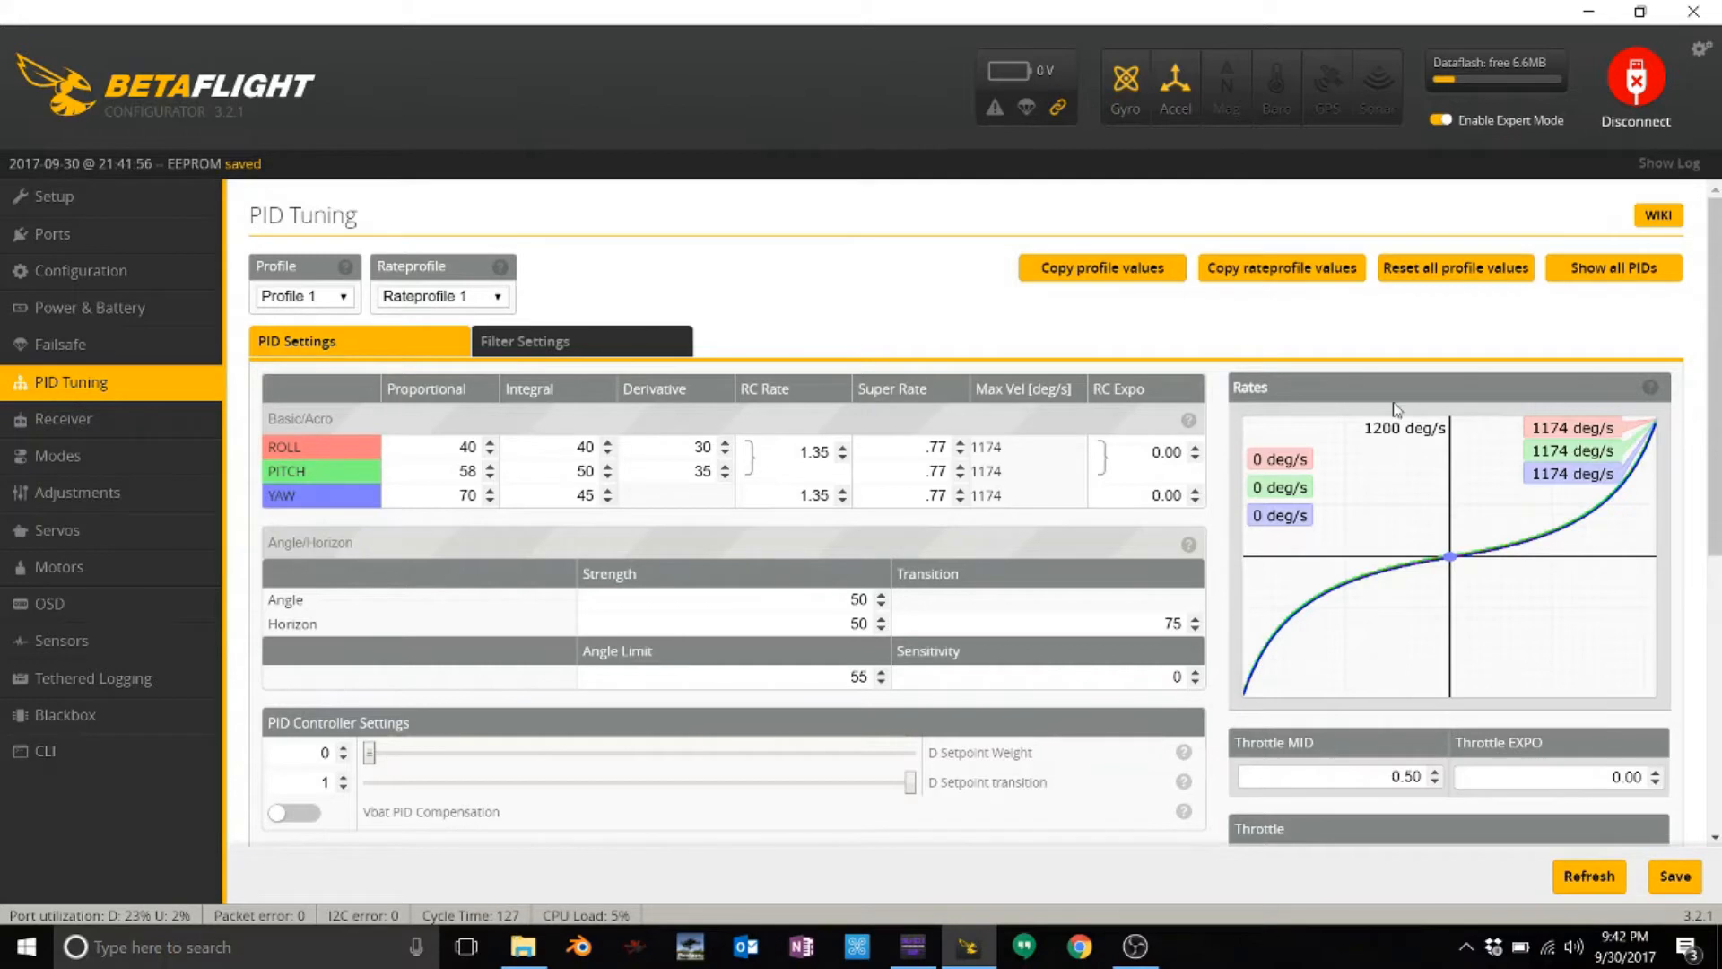
{"action": "left_click", "coordinate": [608, 336]}
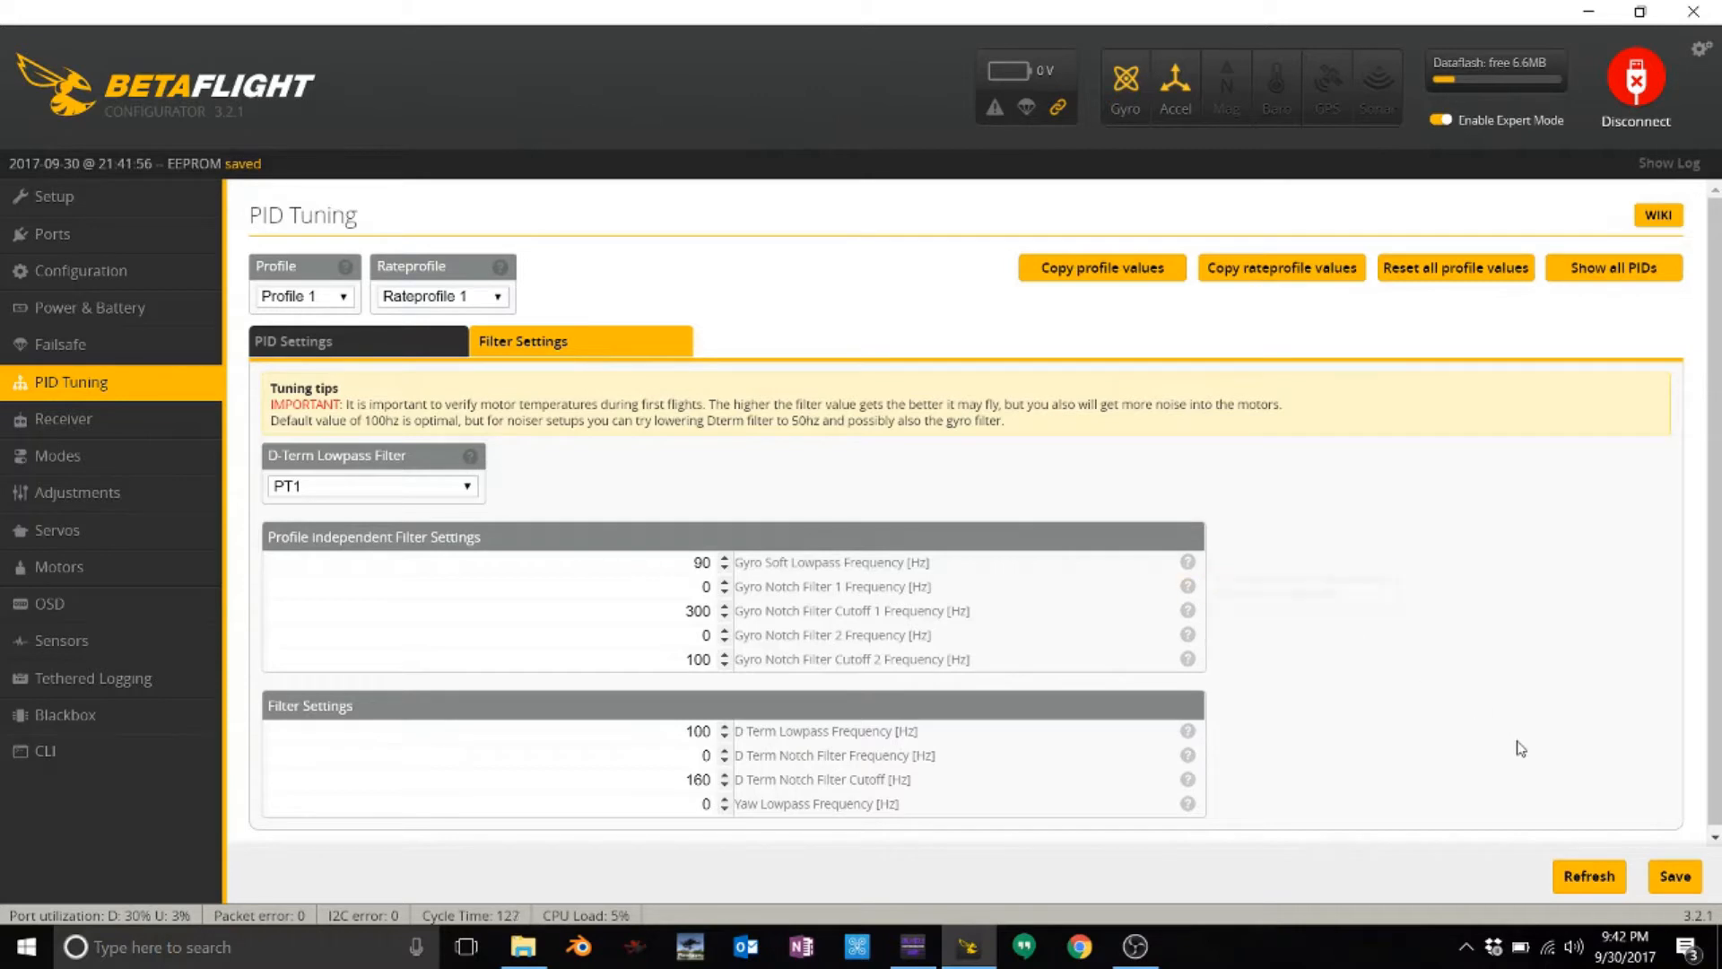
{"action": "left_click", "coordinate": [1677, 879]}
{"action": "left_click", "coordinate": [128, 414]}
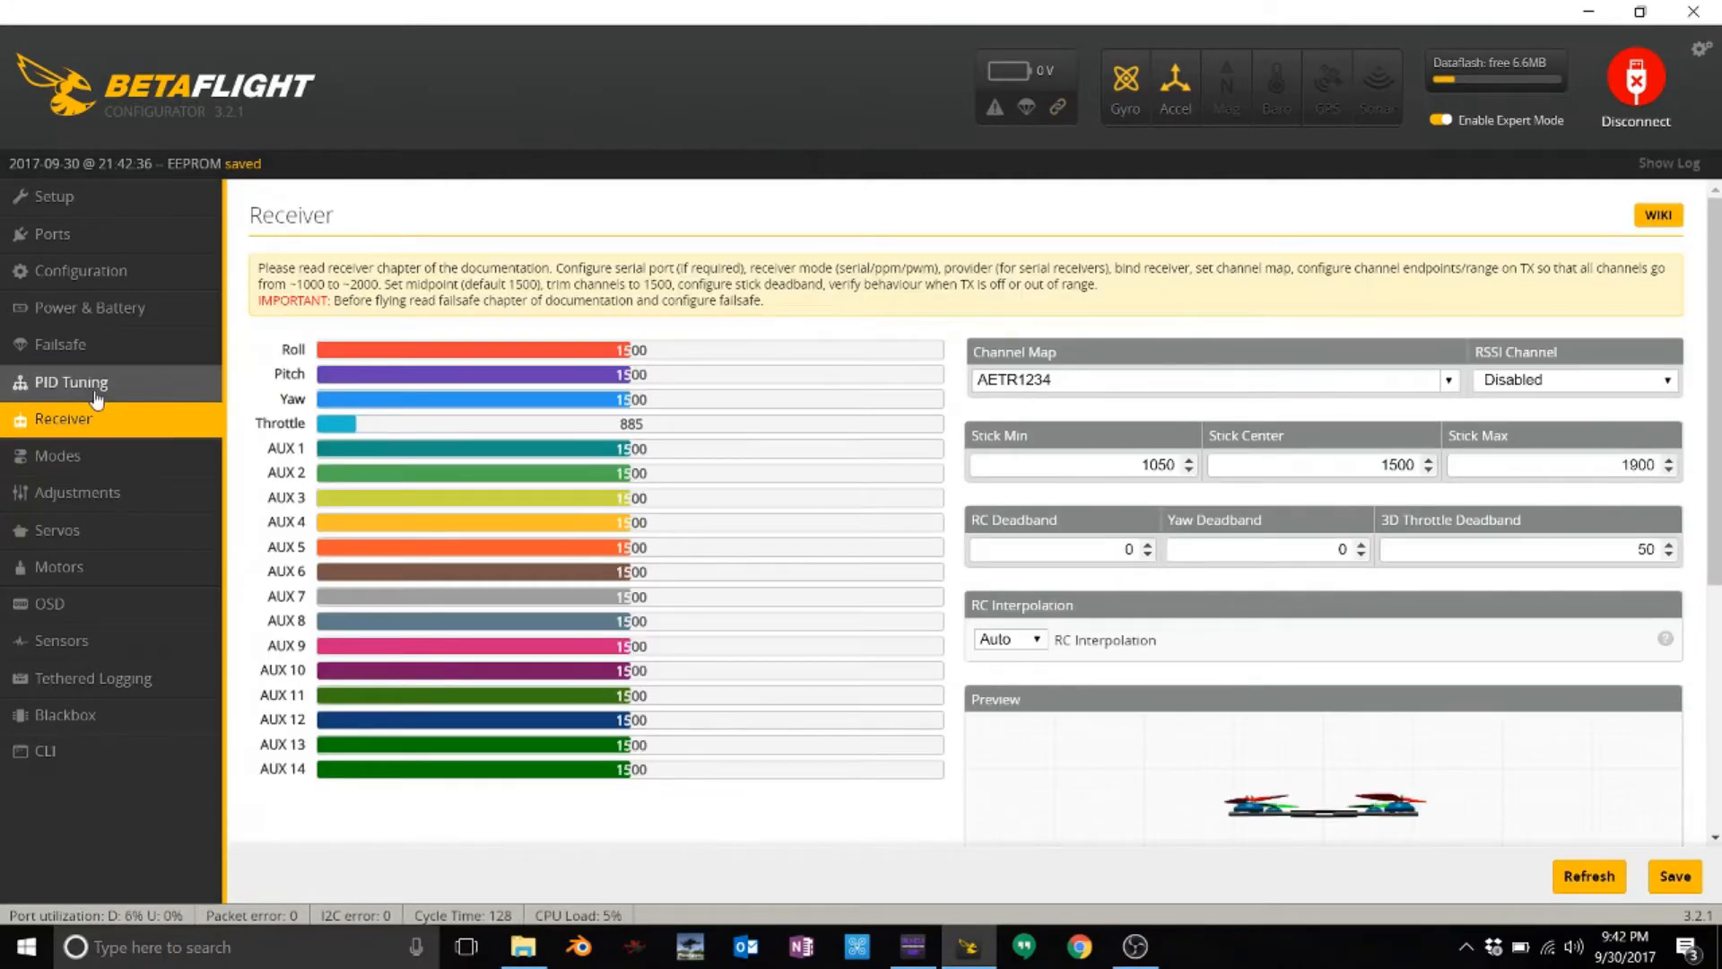
{"action": "left_click", "coordinate": [97, 395]}
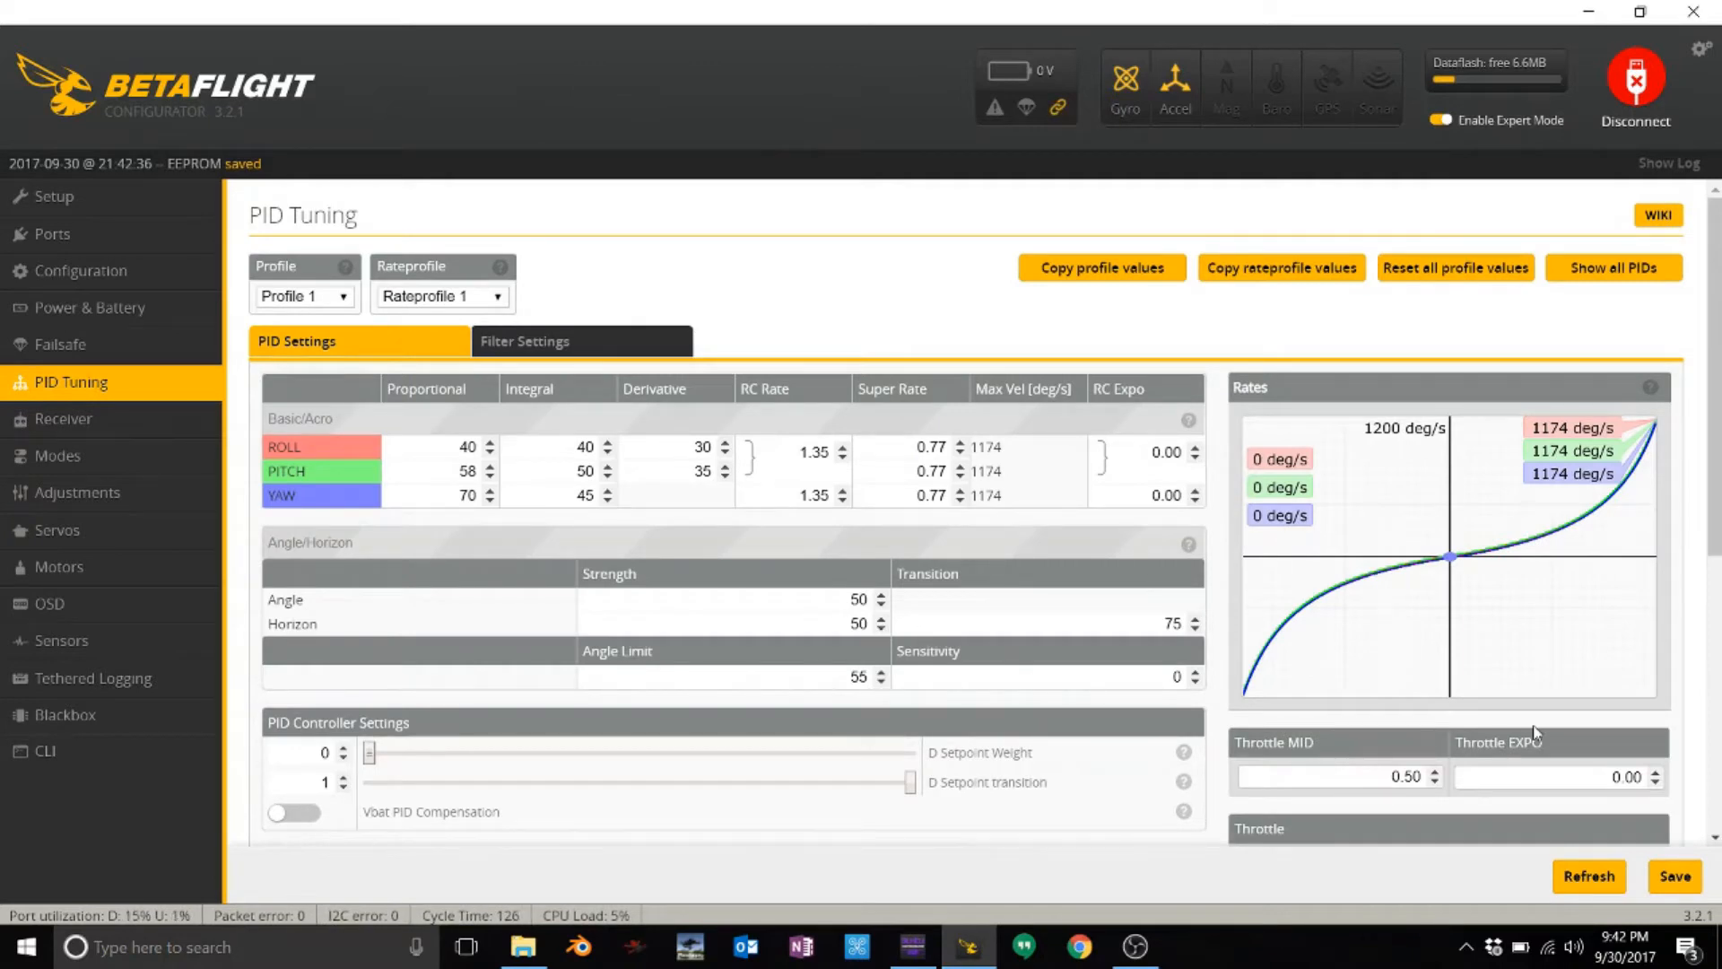
- Set the receiver's RC deadband and yaw deadband to 10 and its stick minimum to 1075, then save
{"action": "left_click", "coordinate": [139, 429]}
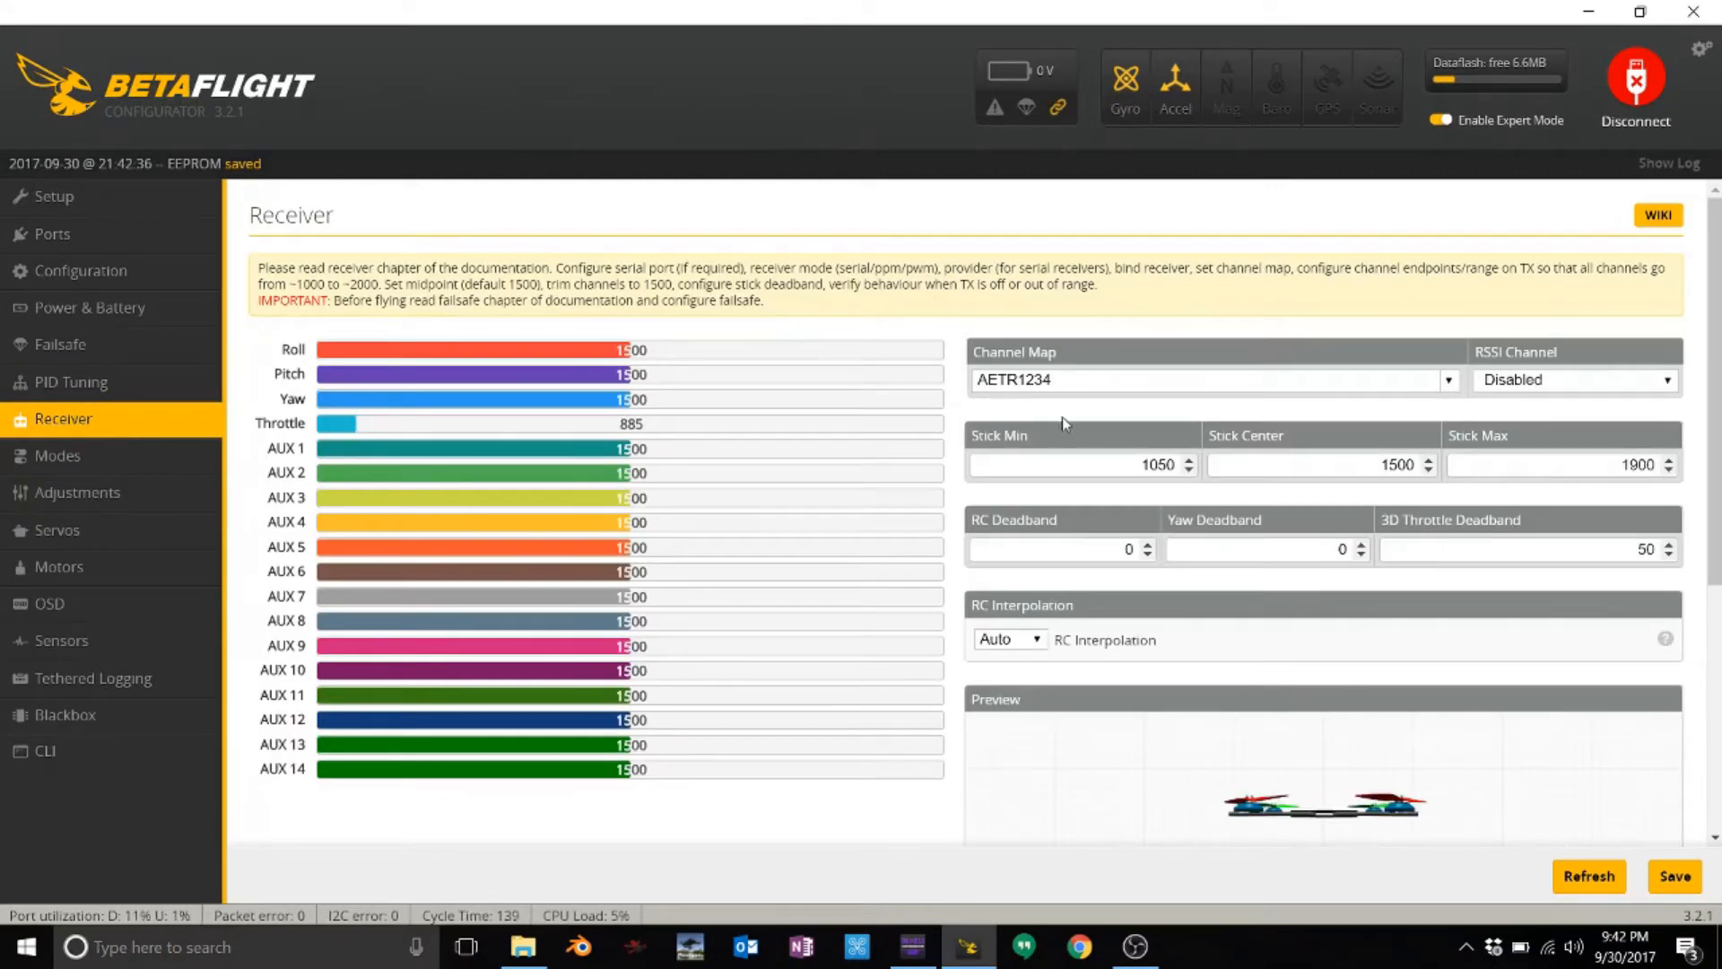
{"action": "left_click_drag", "start_coordinate": [1110, 554], "coordinate": [1429, 538]}
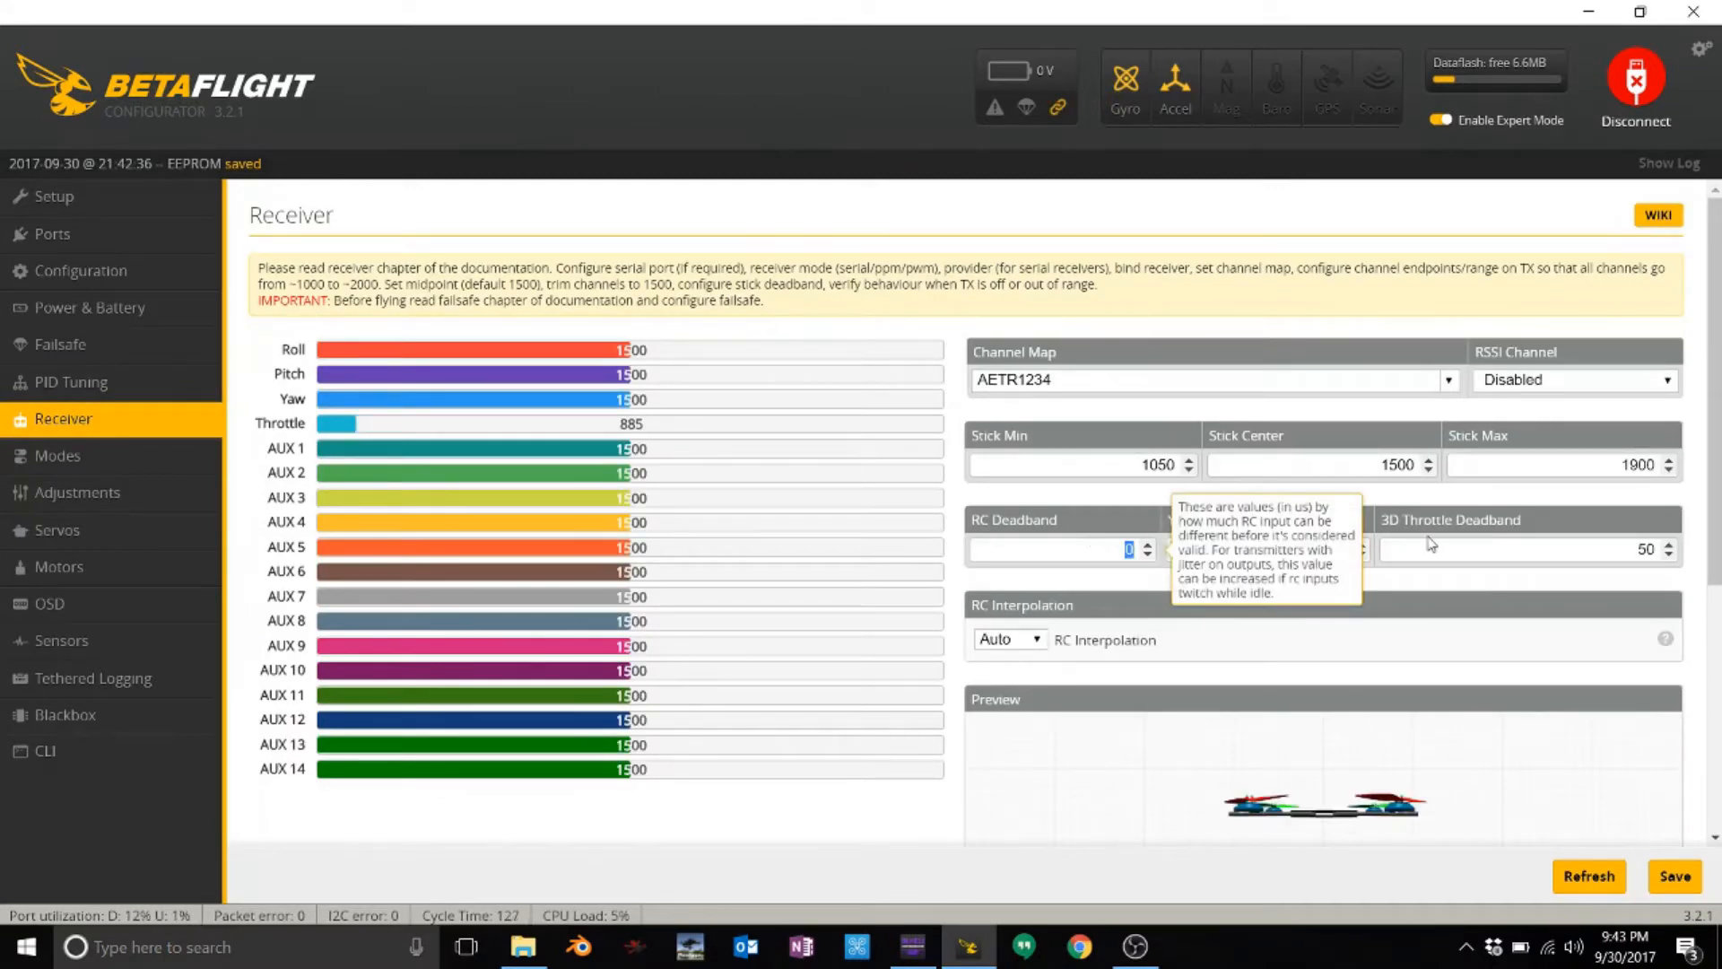
{"action": "type", "text": "10"}
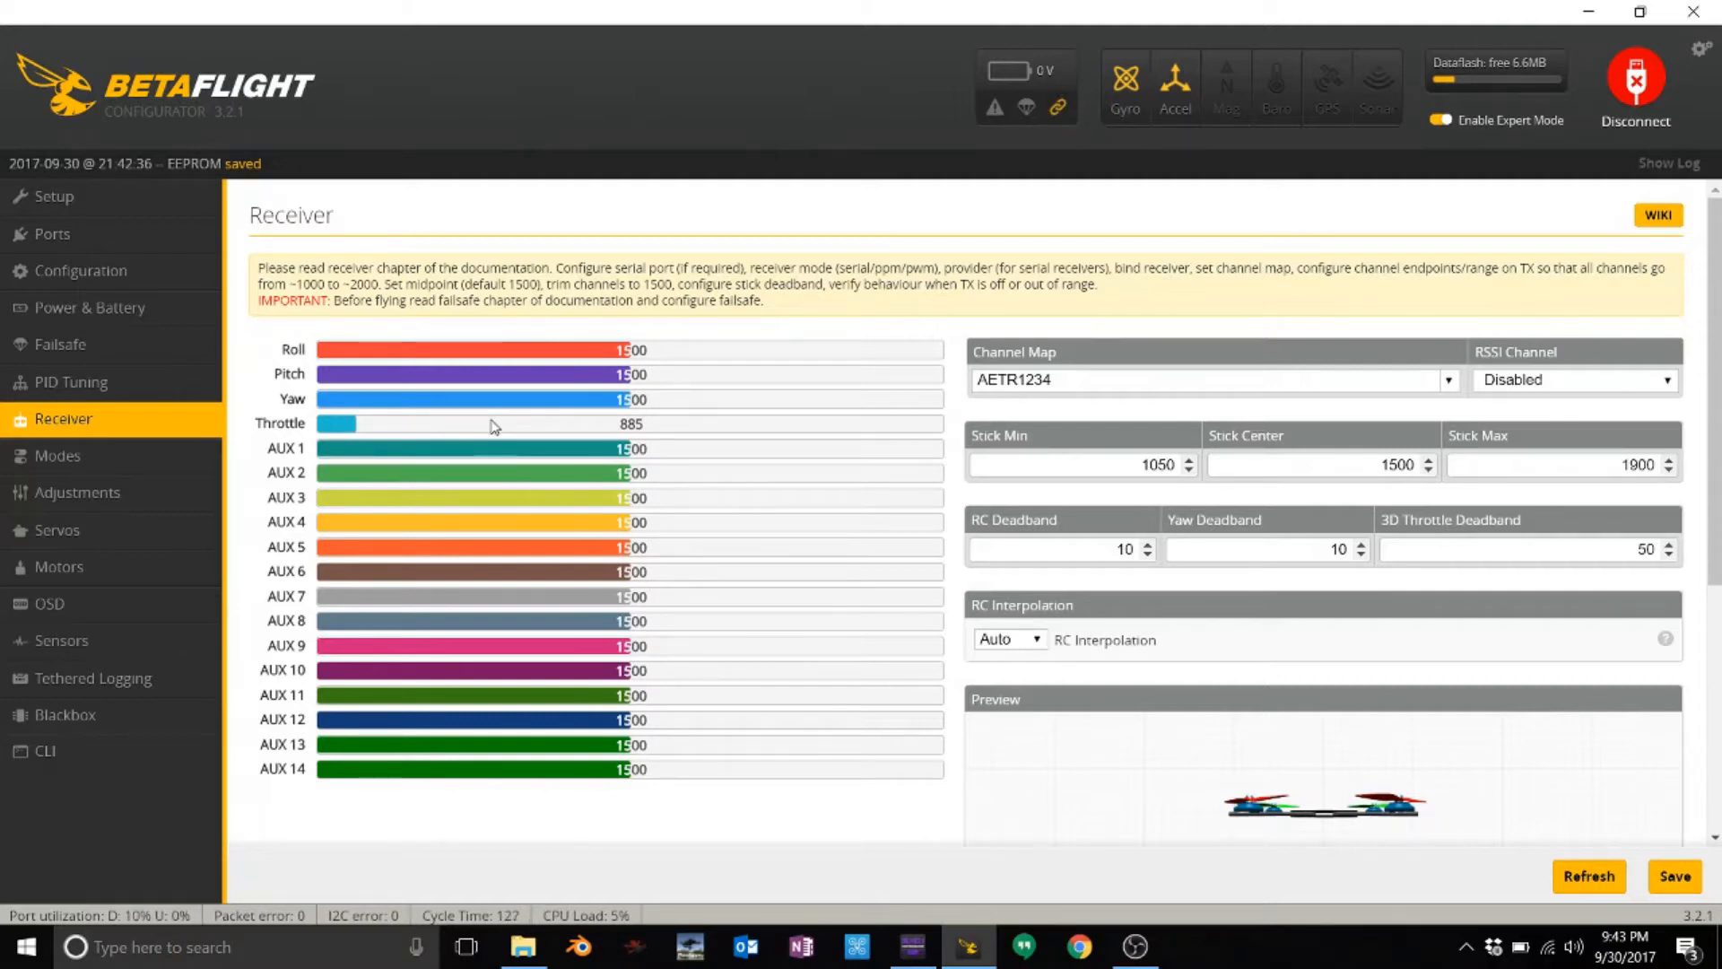
{"action": "double_click", "coordinate": [1159, 465]}
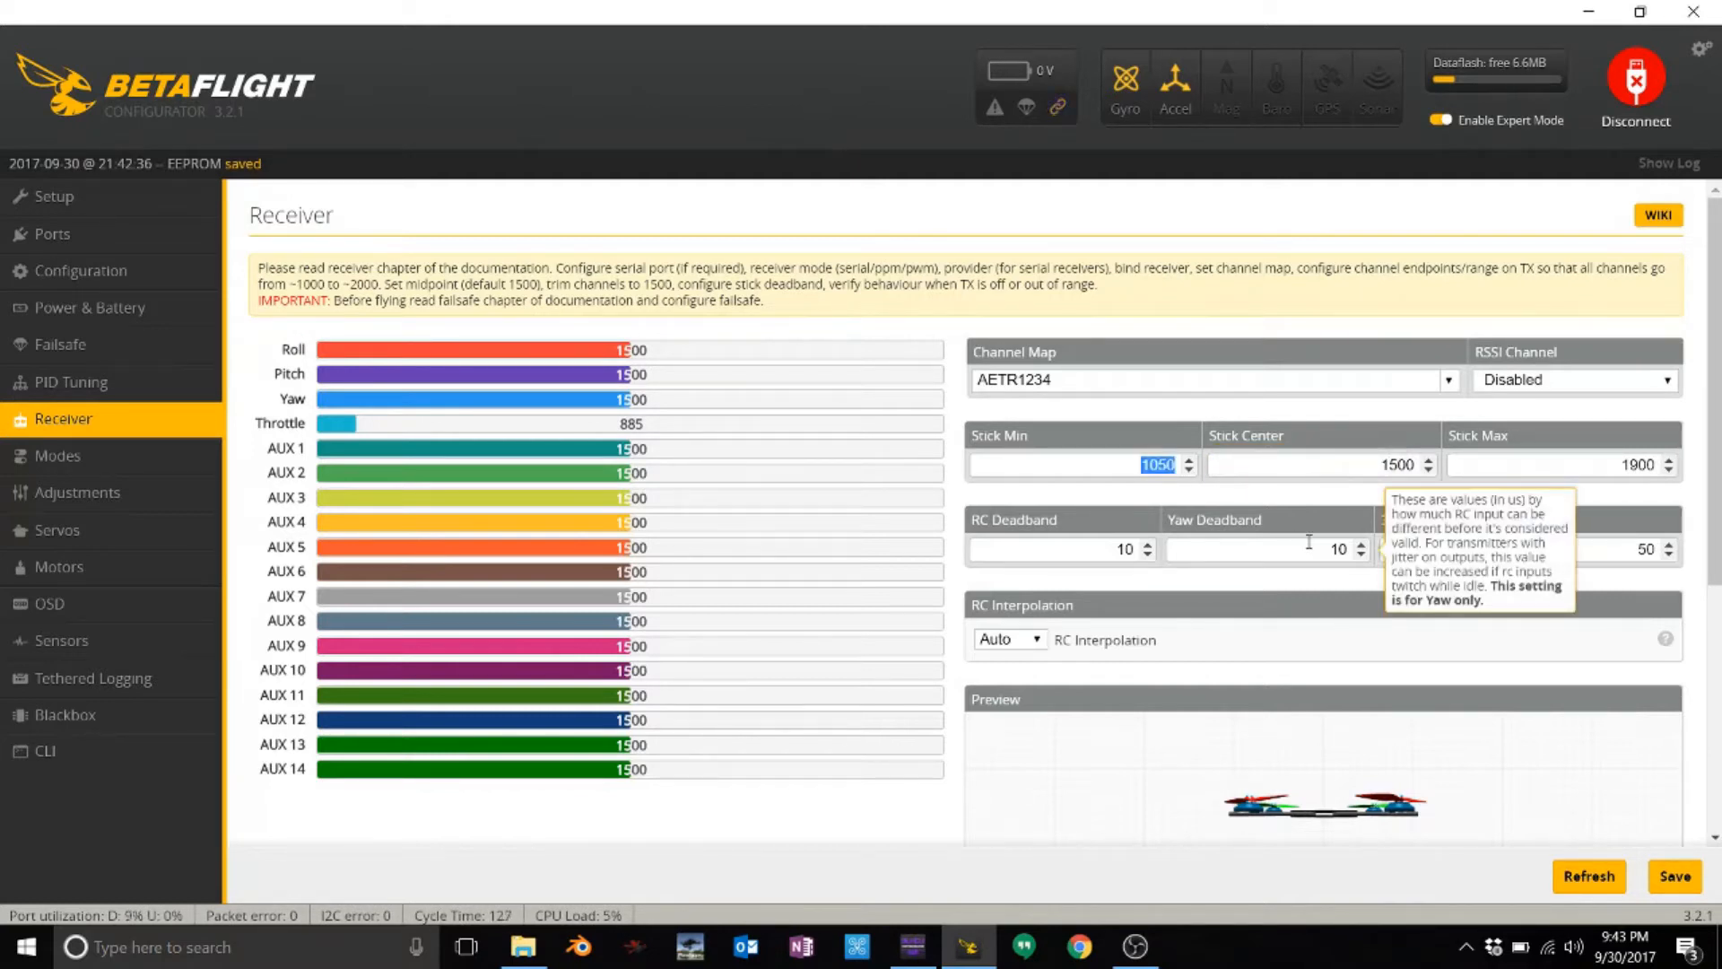
{"action": "type", "text": "1075"}
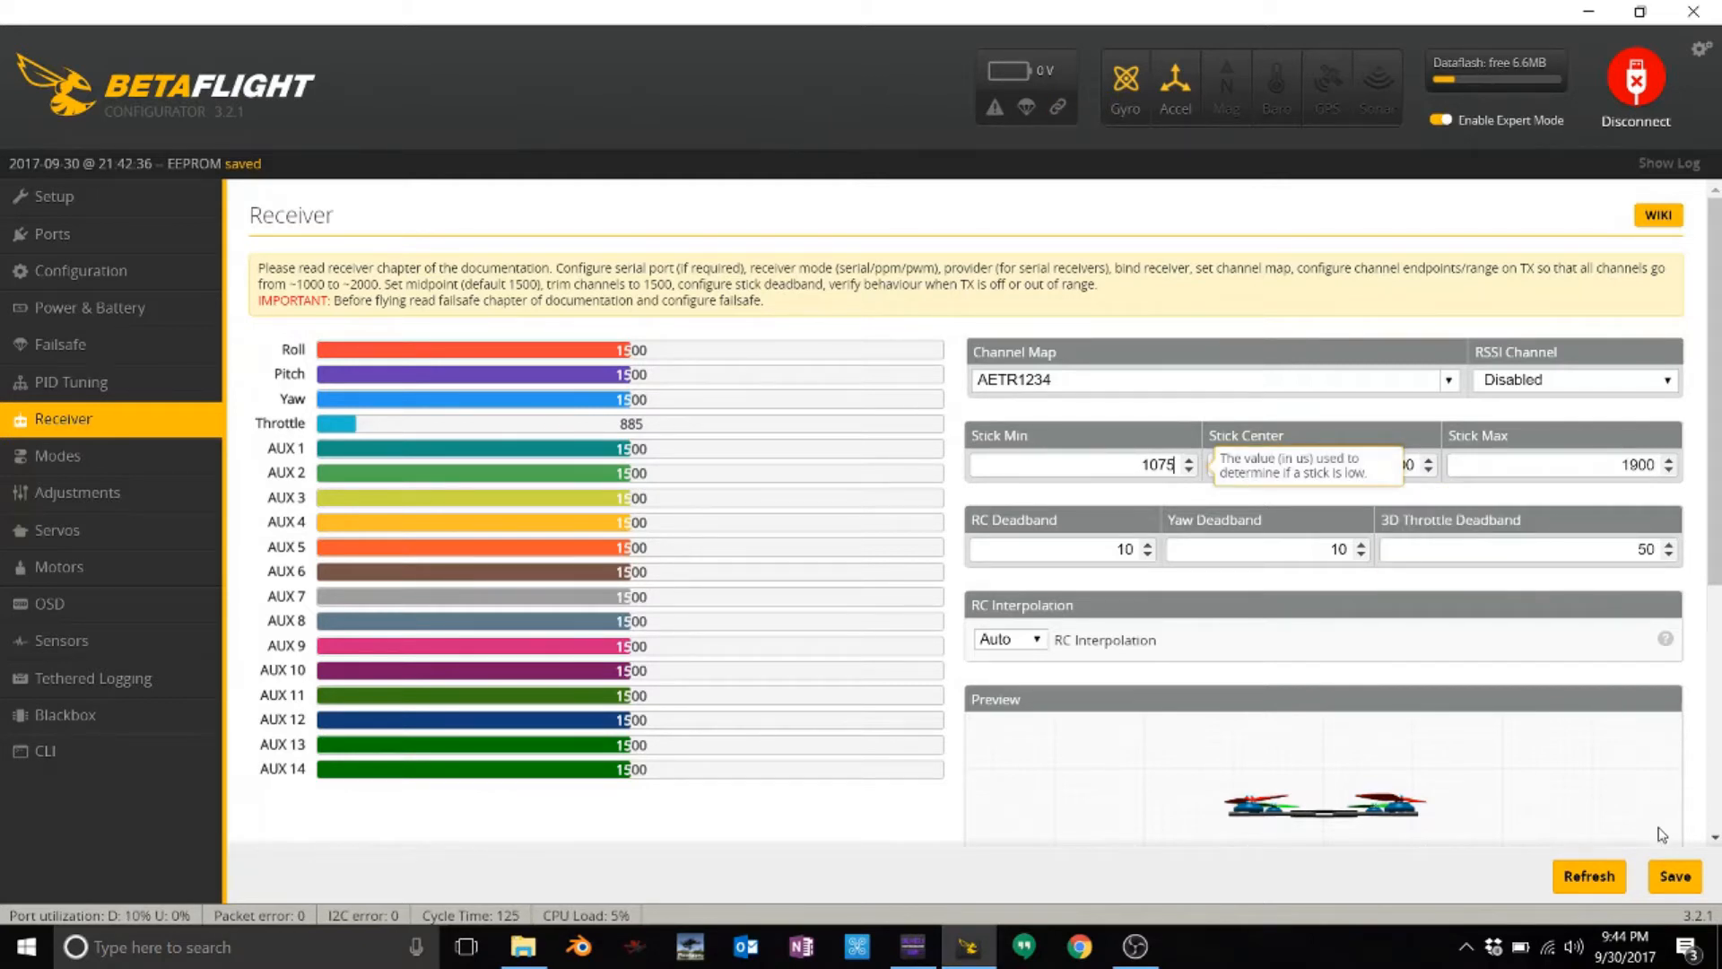
{"action": "scroll", "coordinate": [1593, 799], "scroll_direction": "down", "scroll_amount": 5}
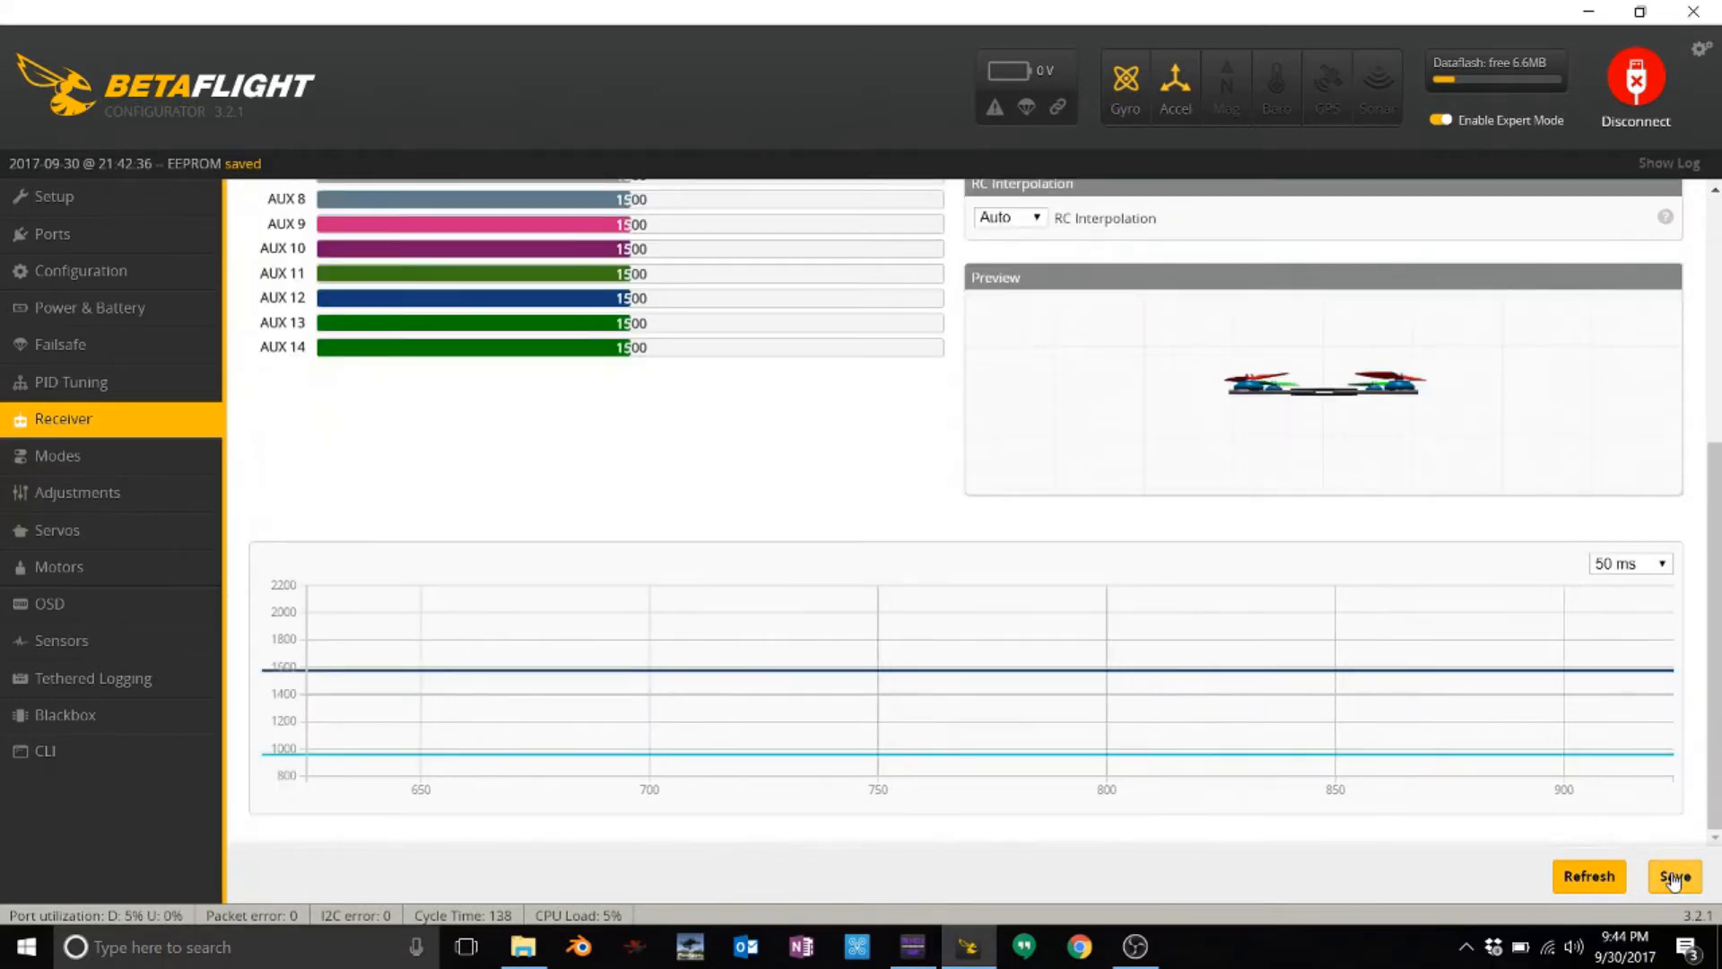
- Add an ARM mode range on AUX 2 covering 1700 to 2100
{"action": "left_click", "coordinate": [62, 456]}
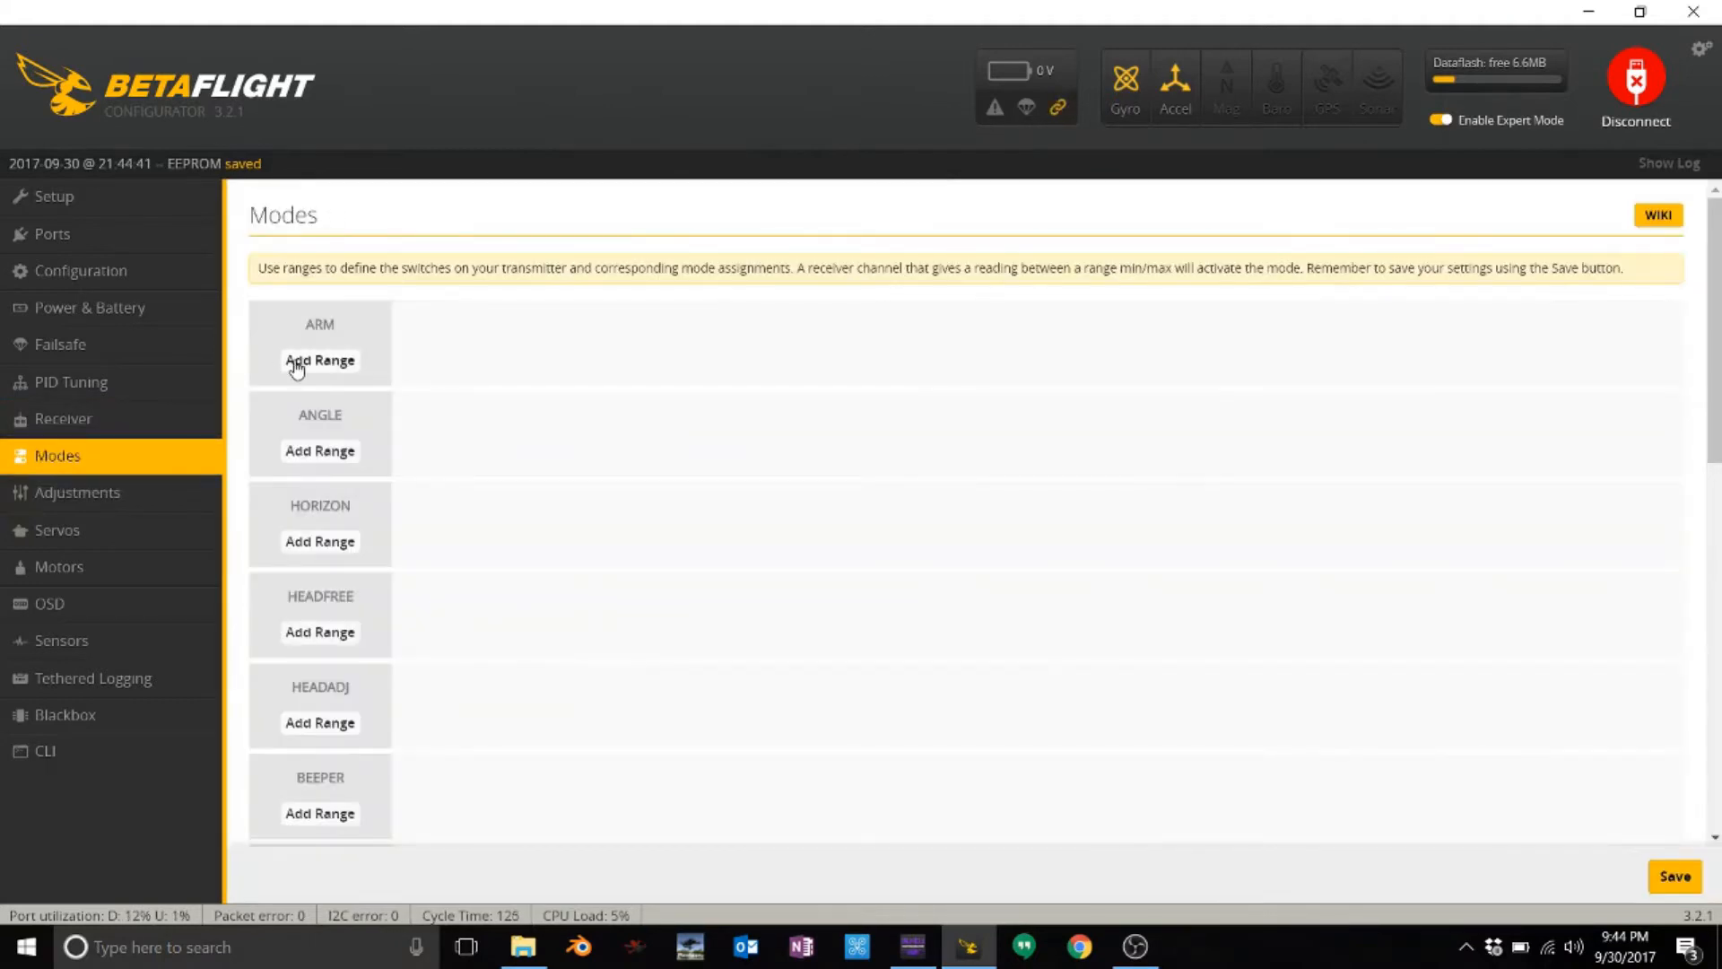
{"action": "left_click", "coordinate": [297, 375]}
{"action": "left_click", "coordinate": [411, 330]}
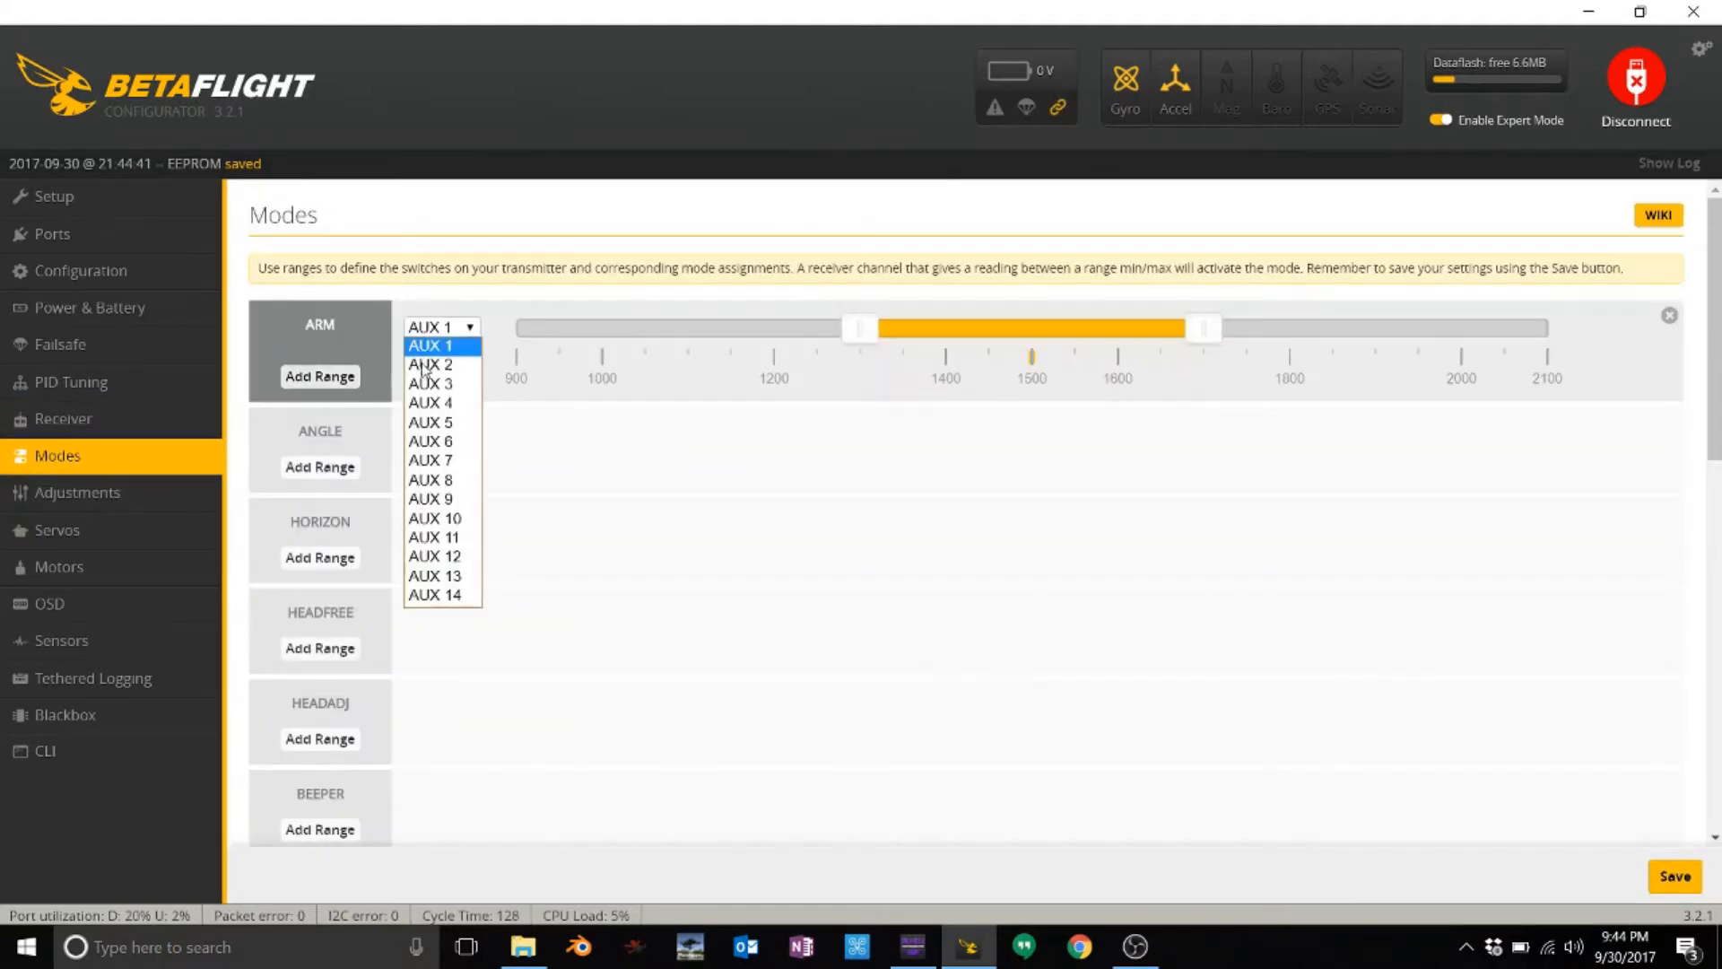
{"action": "left_click", "coordinate": [429, 366]}
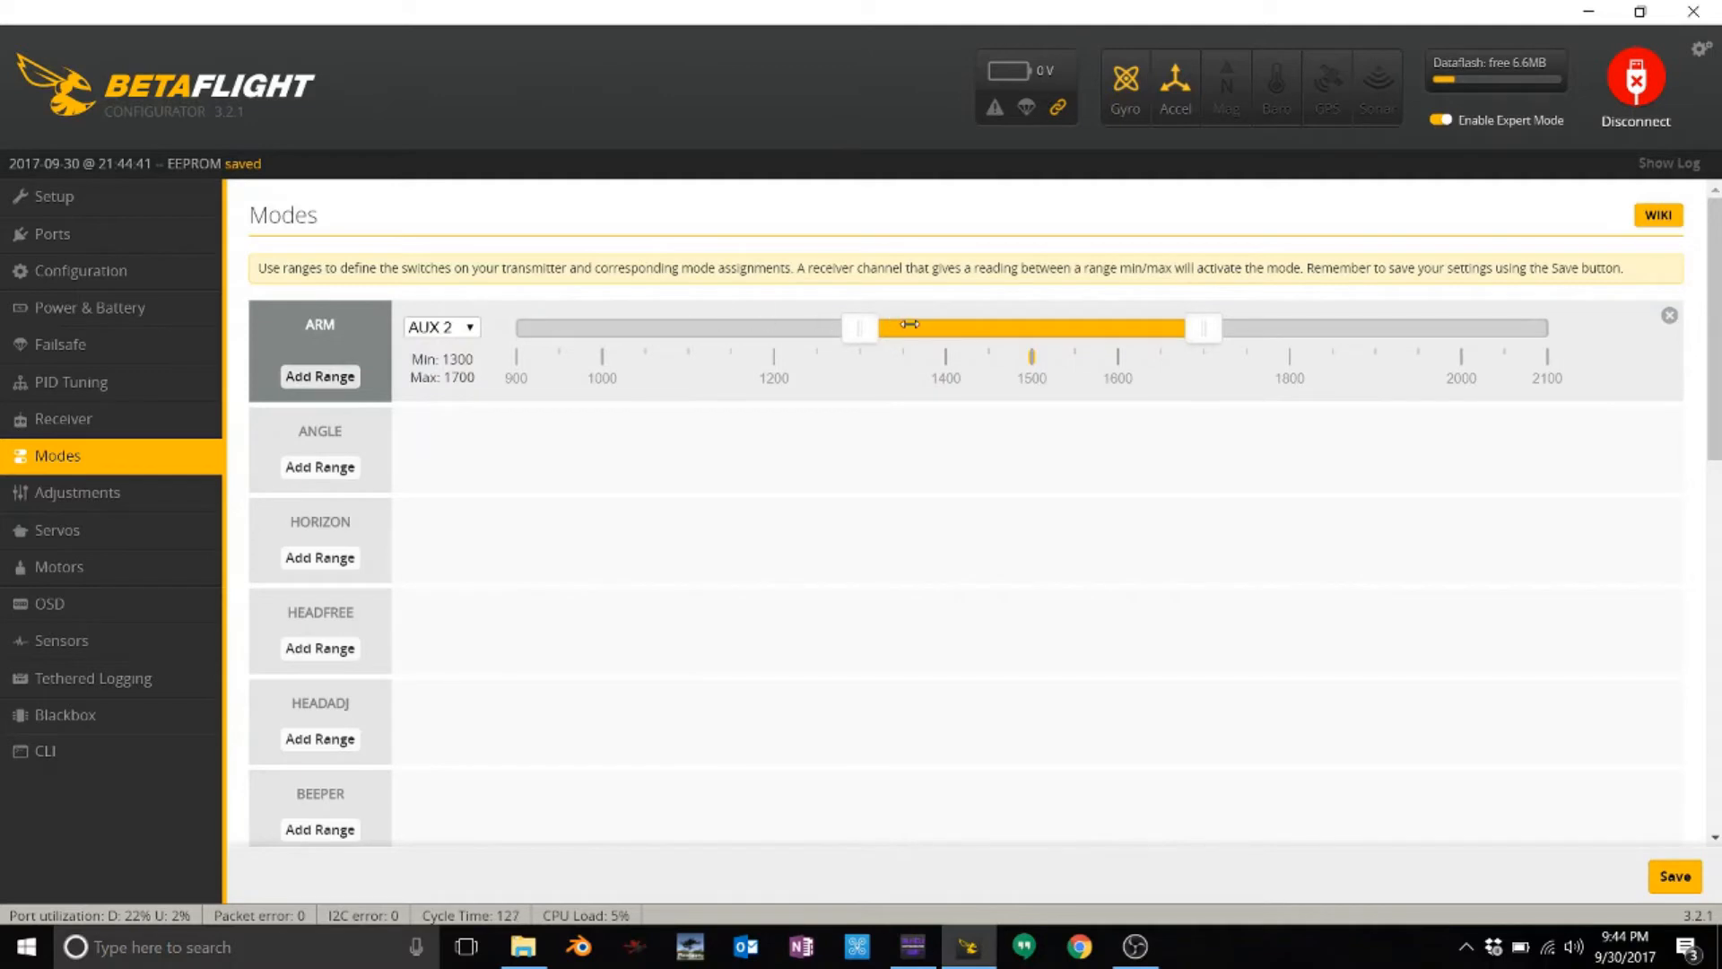
{"action": "left_click_drag", "start_coordinate": [910, 324], "coordinate": [1446, 318]}
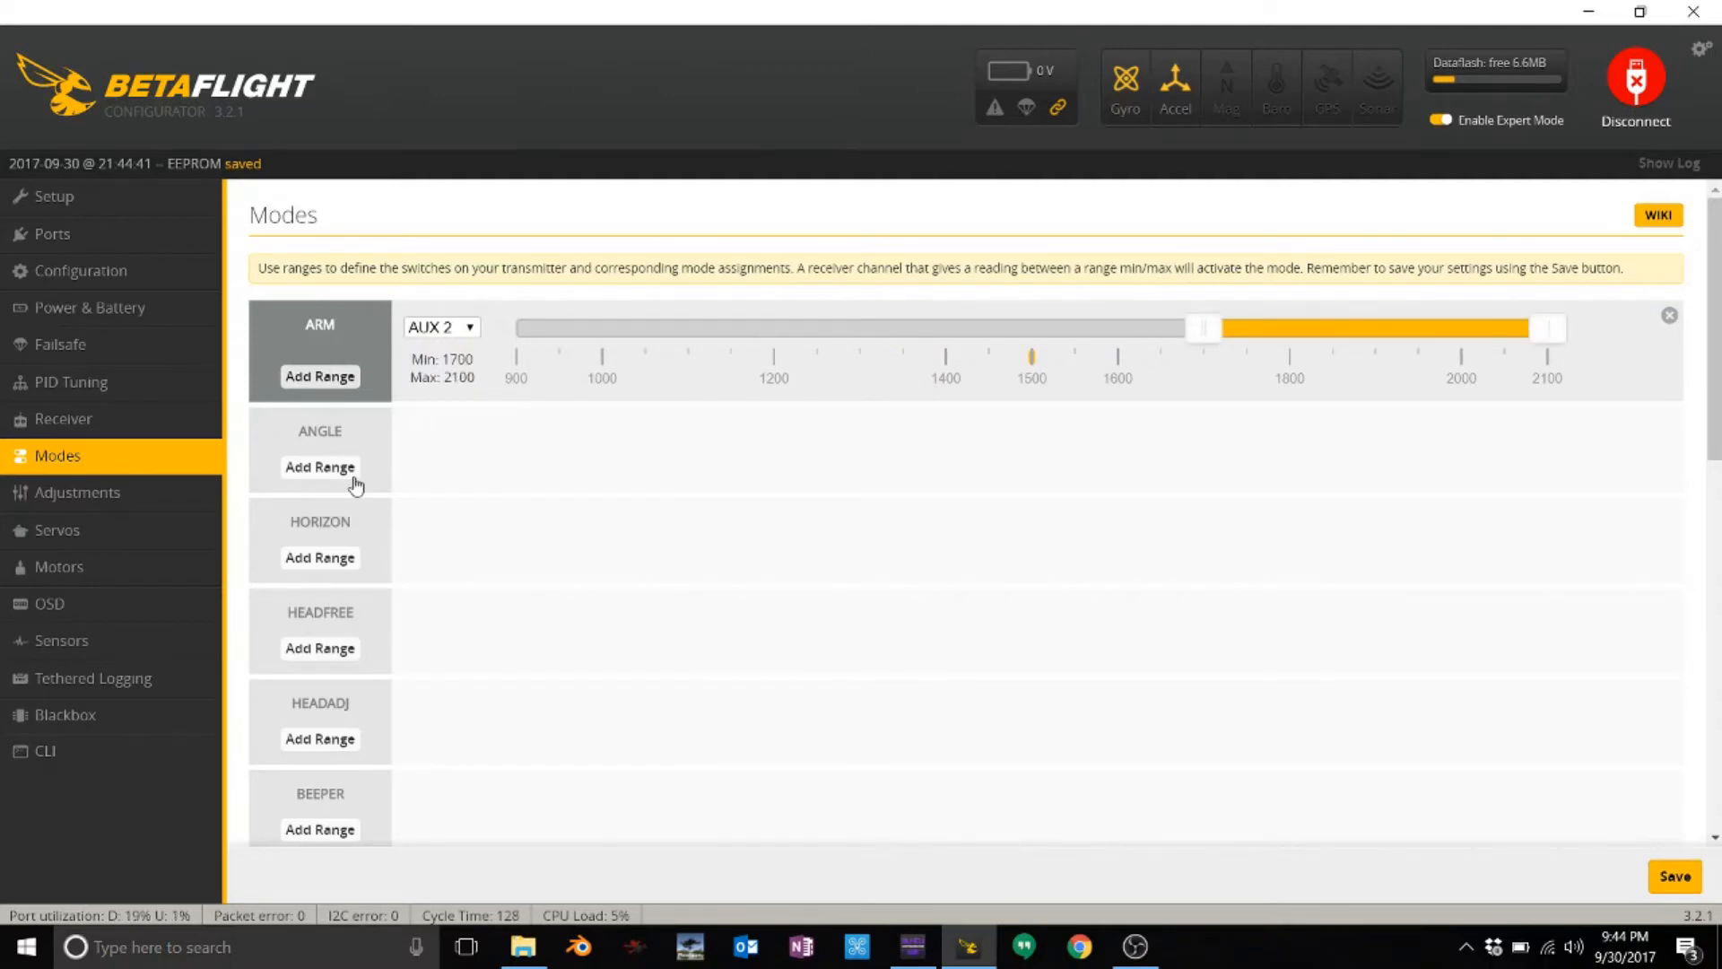
- Add an ANGLE range on AUX 1 from 900 to 1300 and a HORIZON range on AUX 1 from 1300 to 1700
{"action": "left_click", "coordinate": [319, 468]}
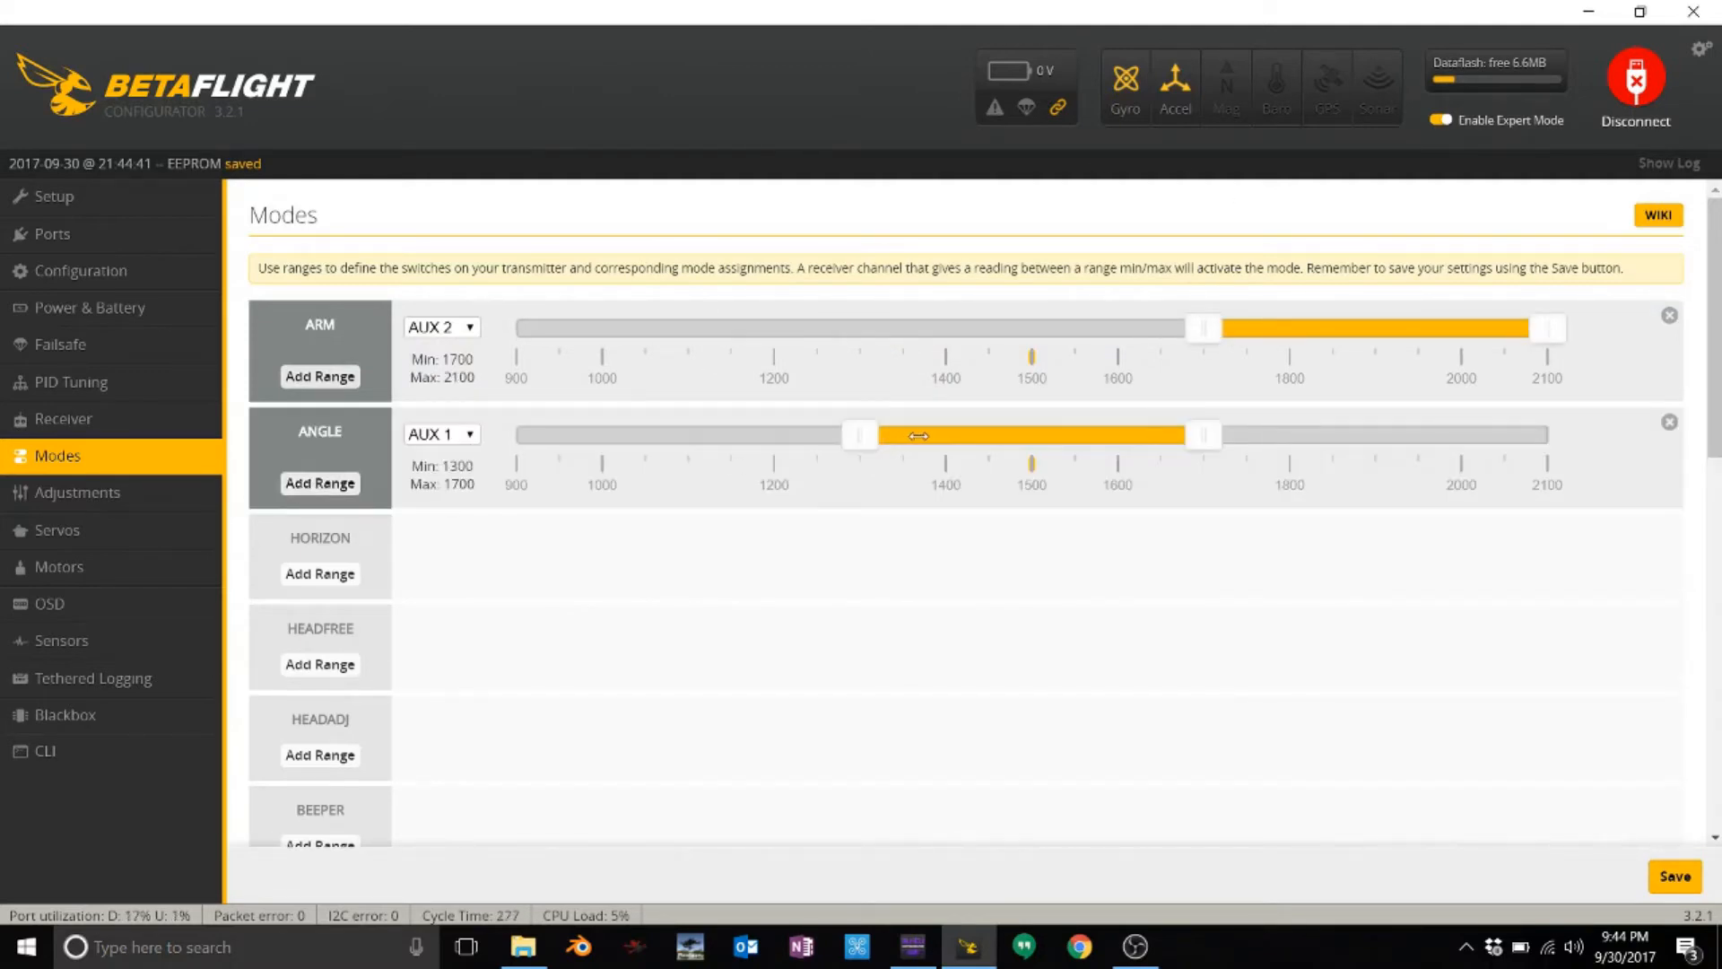
{"action": "left_click_drag", "start_coordinate": [923, 434], "coordinate": [579, 434]}
{"action": "left_click", "coordinate": [320, 574]}
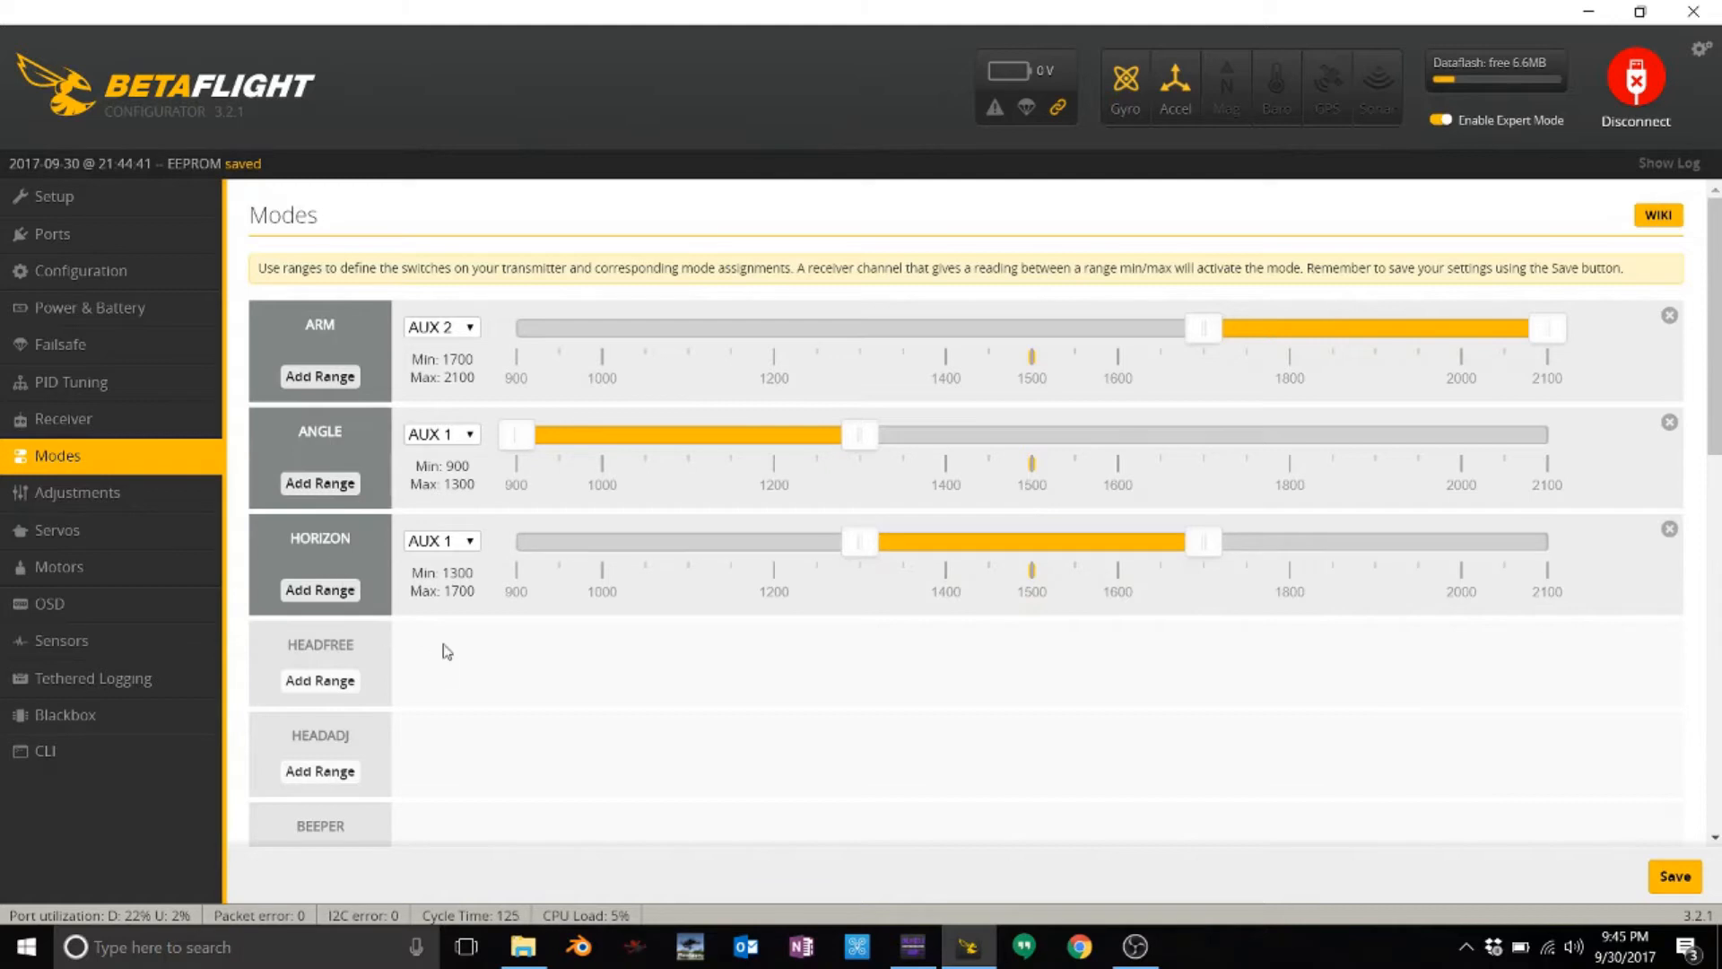
- Add a BEEPER mode range on AUX 4 covering 1700 to 2100
{"action": "scroll", "coordinate": [588, 688], "scroll_direction": "down", "scroll_amount": 4}
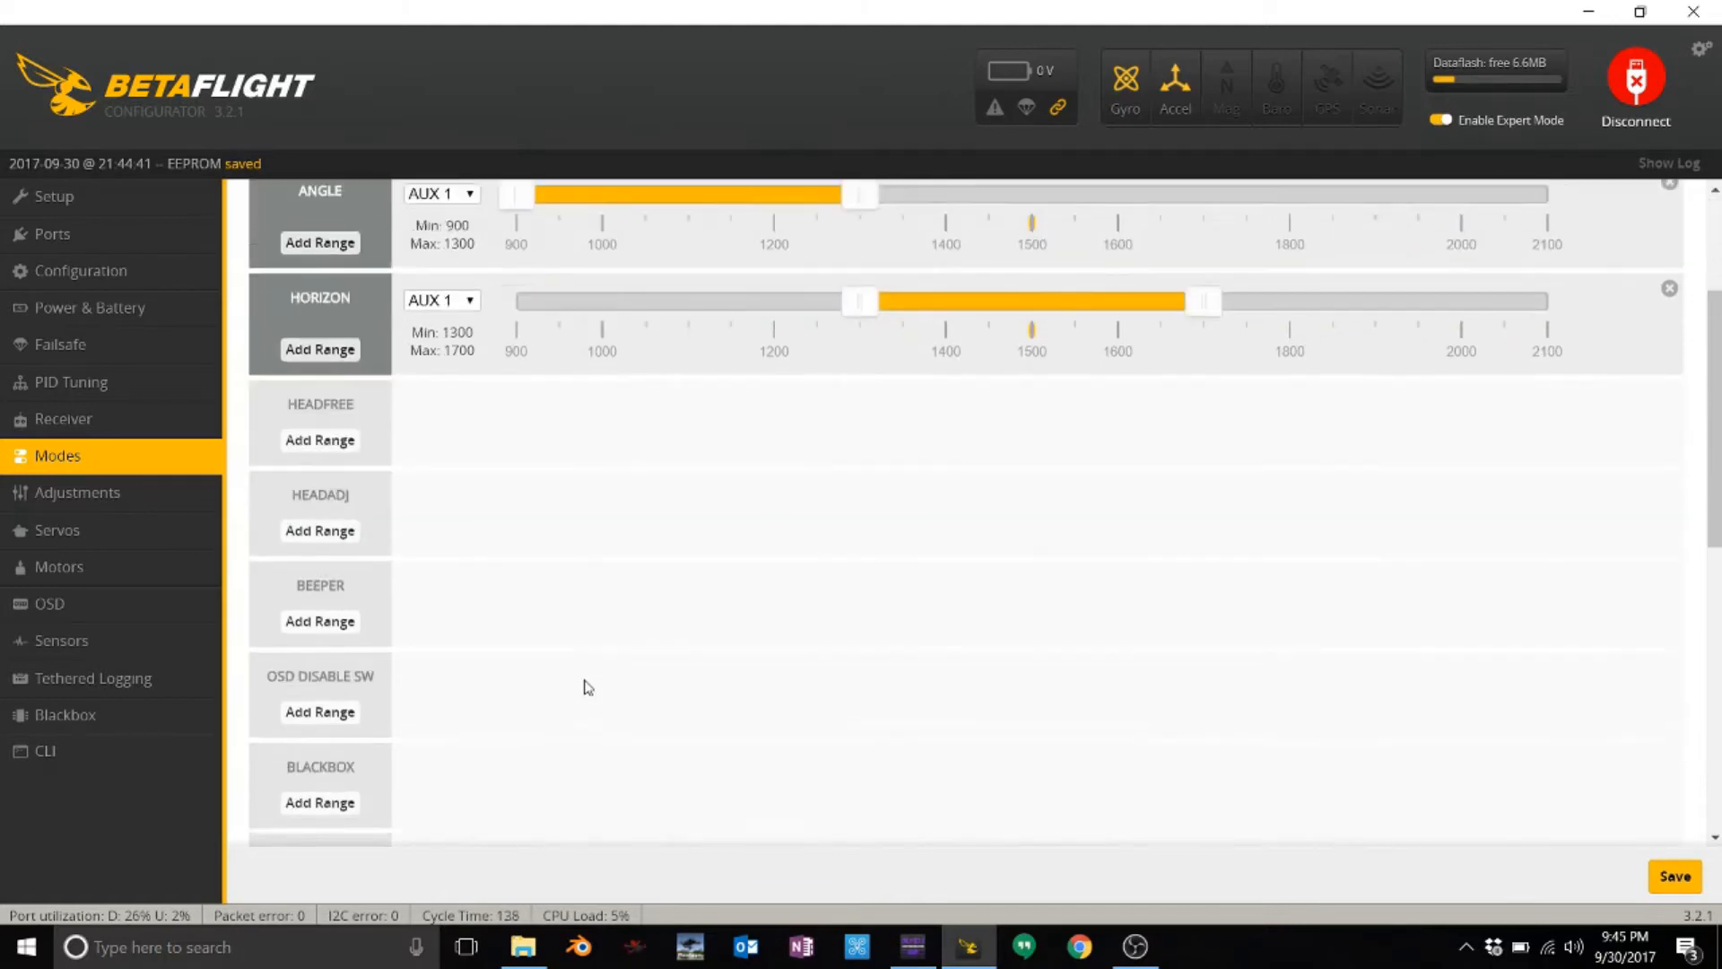
{"action": "left_click", "coordinate": [308, 482]}
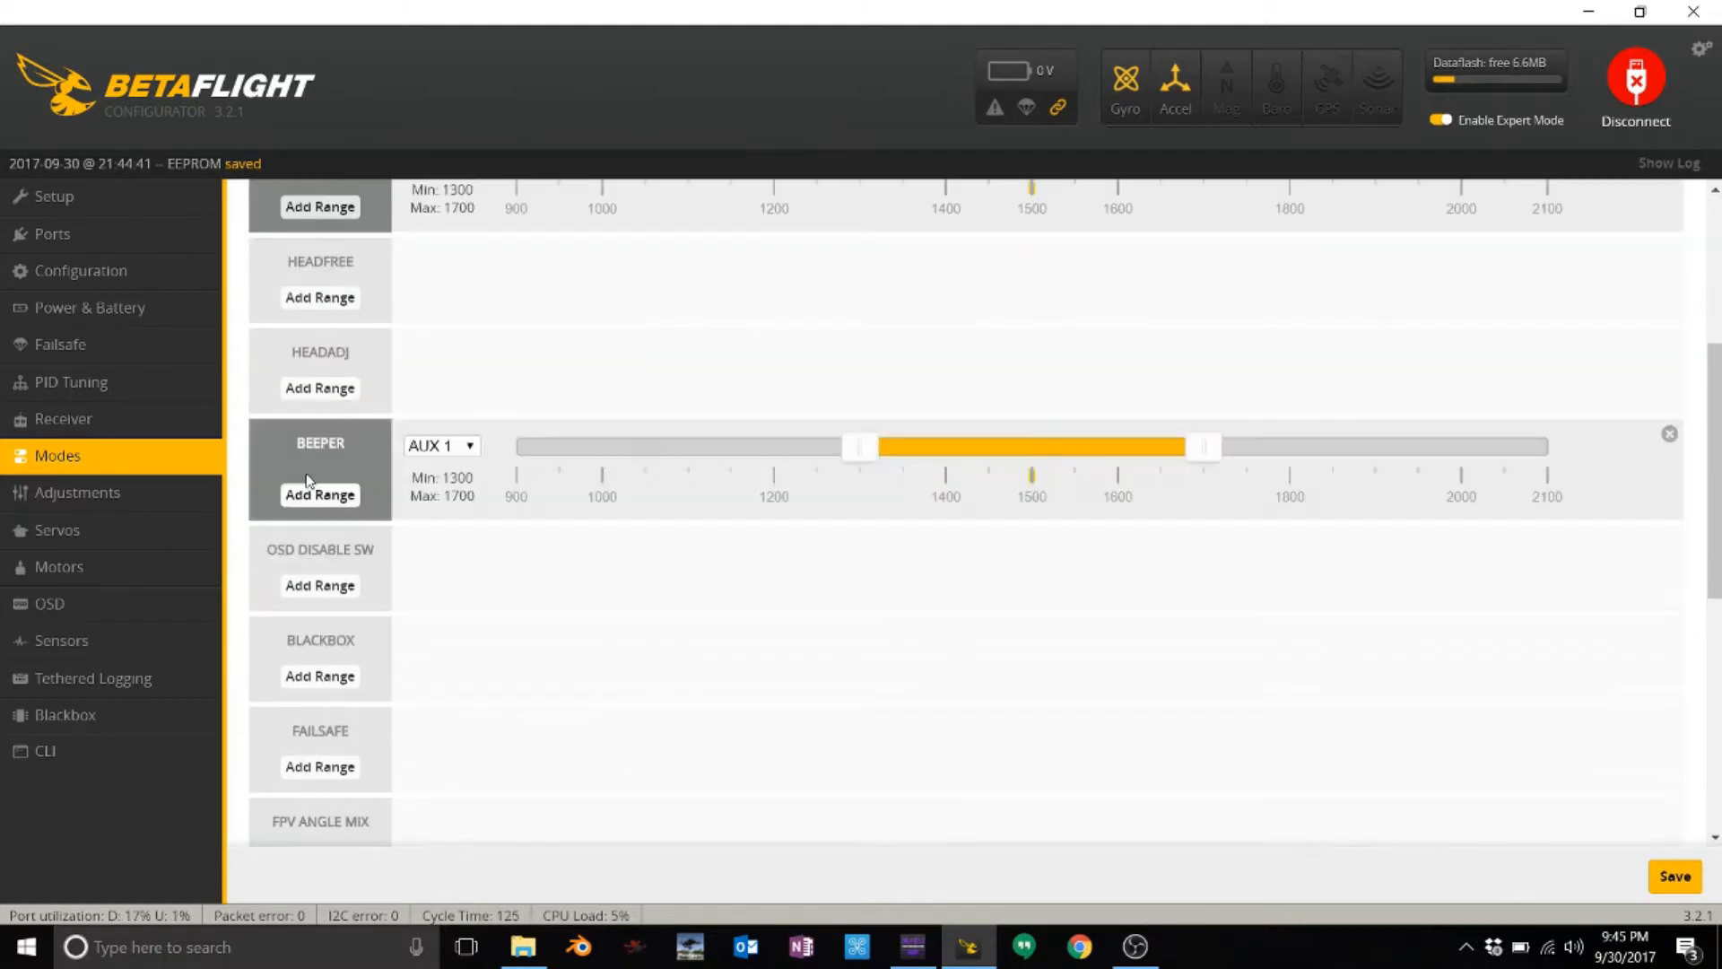
{"action": "left_click", "coordinate": [426, 447]}
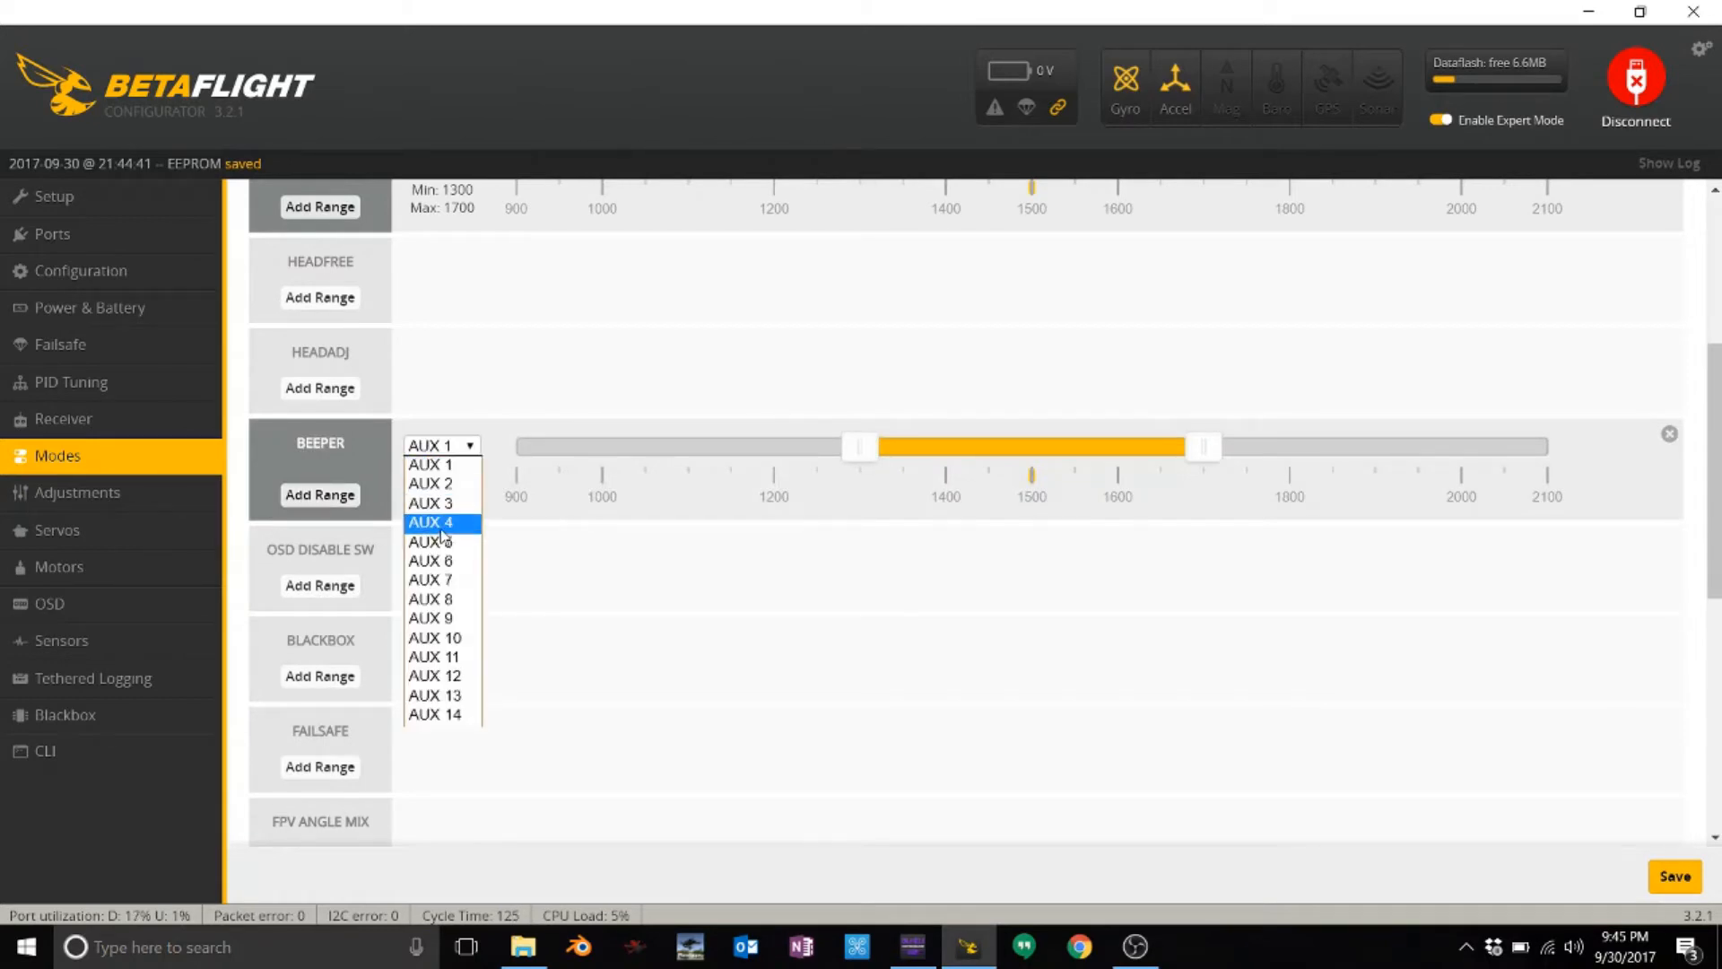
{"action": "left_click", "coordinate": [440, 527]}
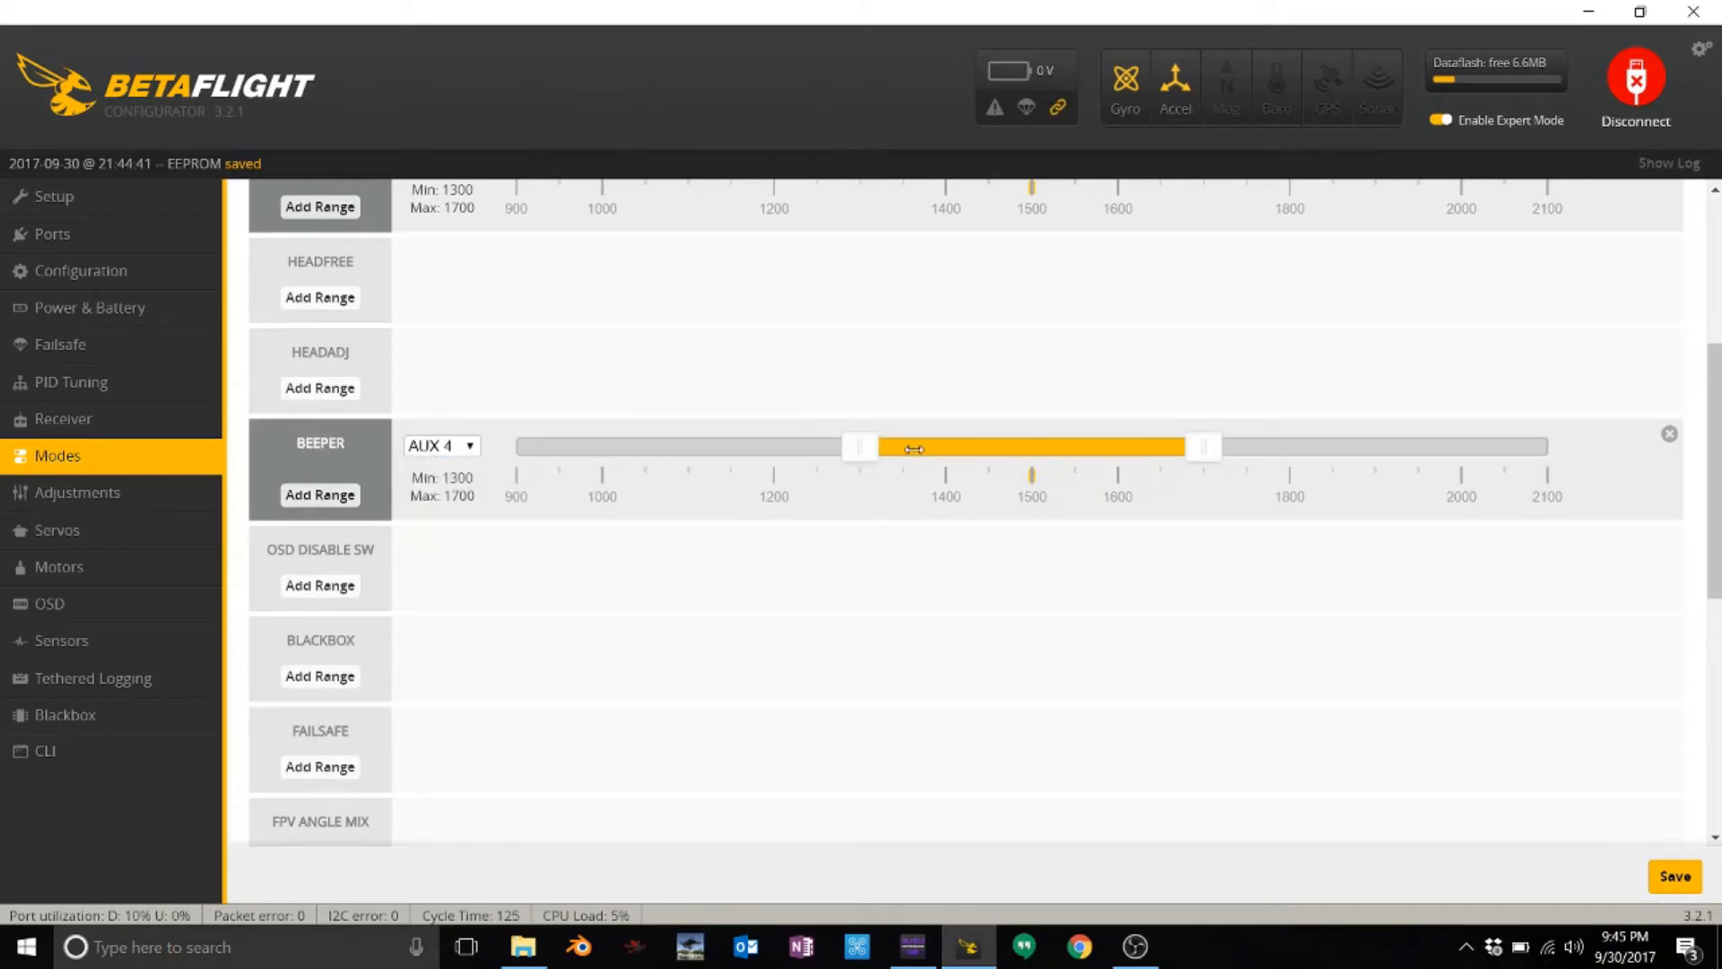
{"action": "left_click_drag", "start_coordinate": [914, 449], "coordinate": [1284, 468]}
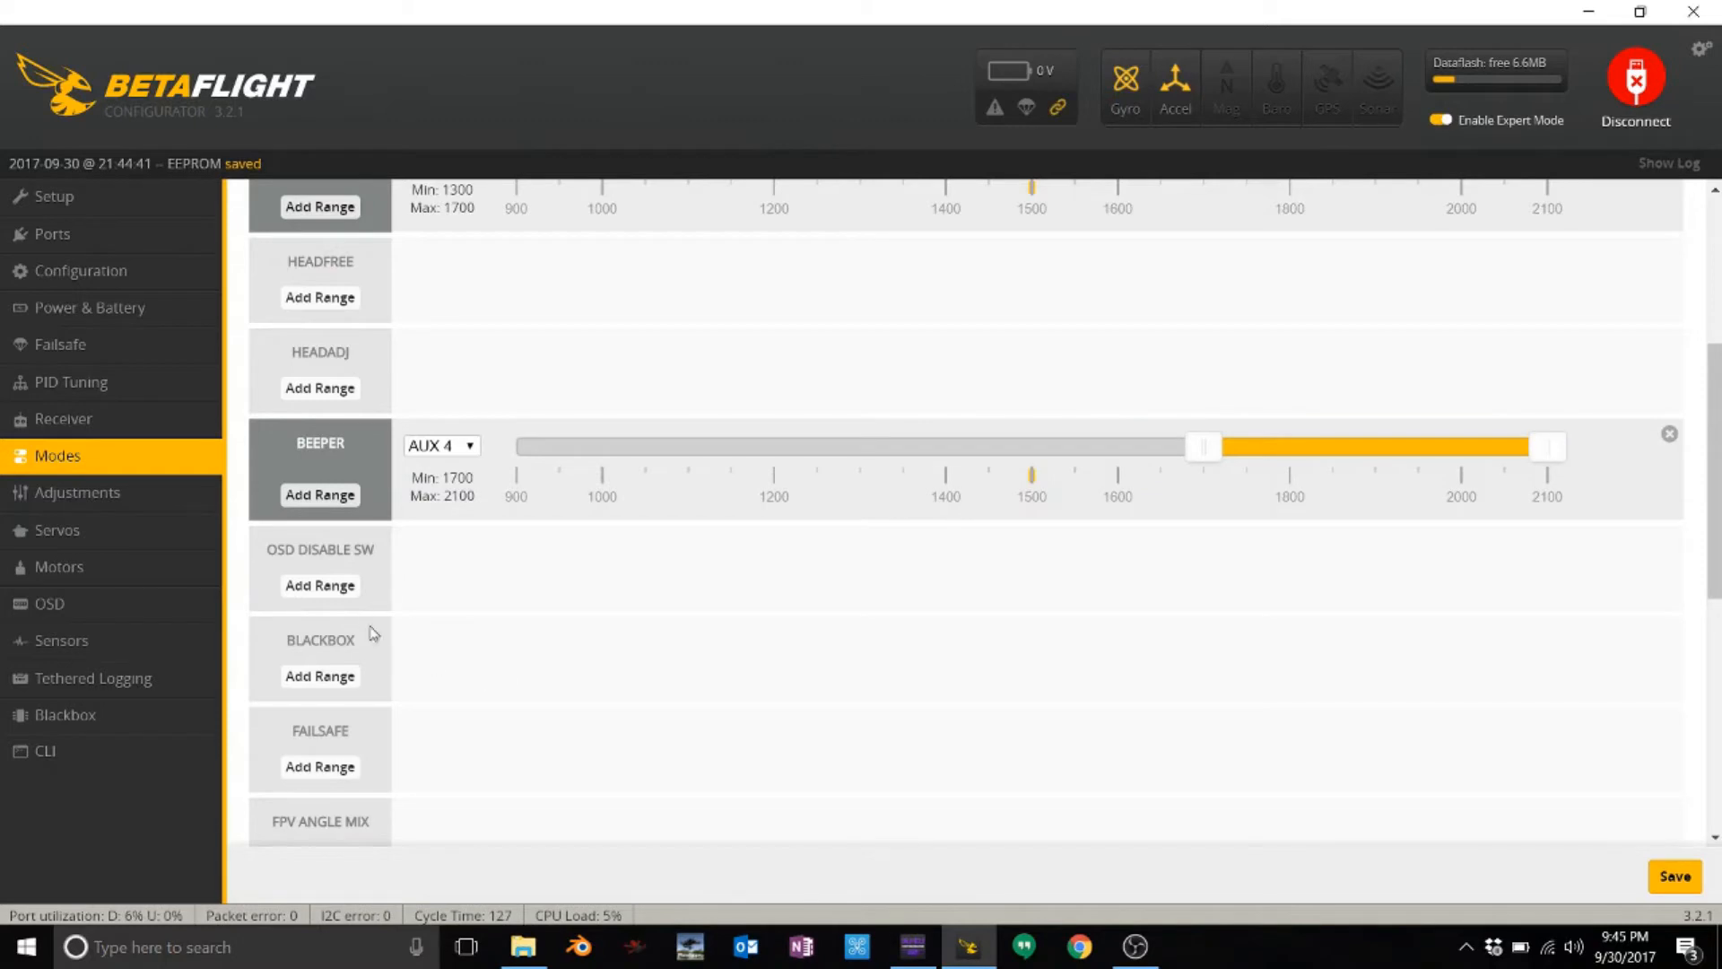
- Add a FLIP OVER AFTER CRASH mode range on AUX 3 covering 1700 to 2100
{"action": "scroll", "coordinate": [450, 743], "scroll_direction": "down", "scroll_amount": 4}
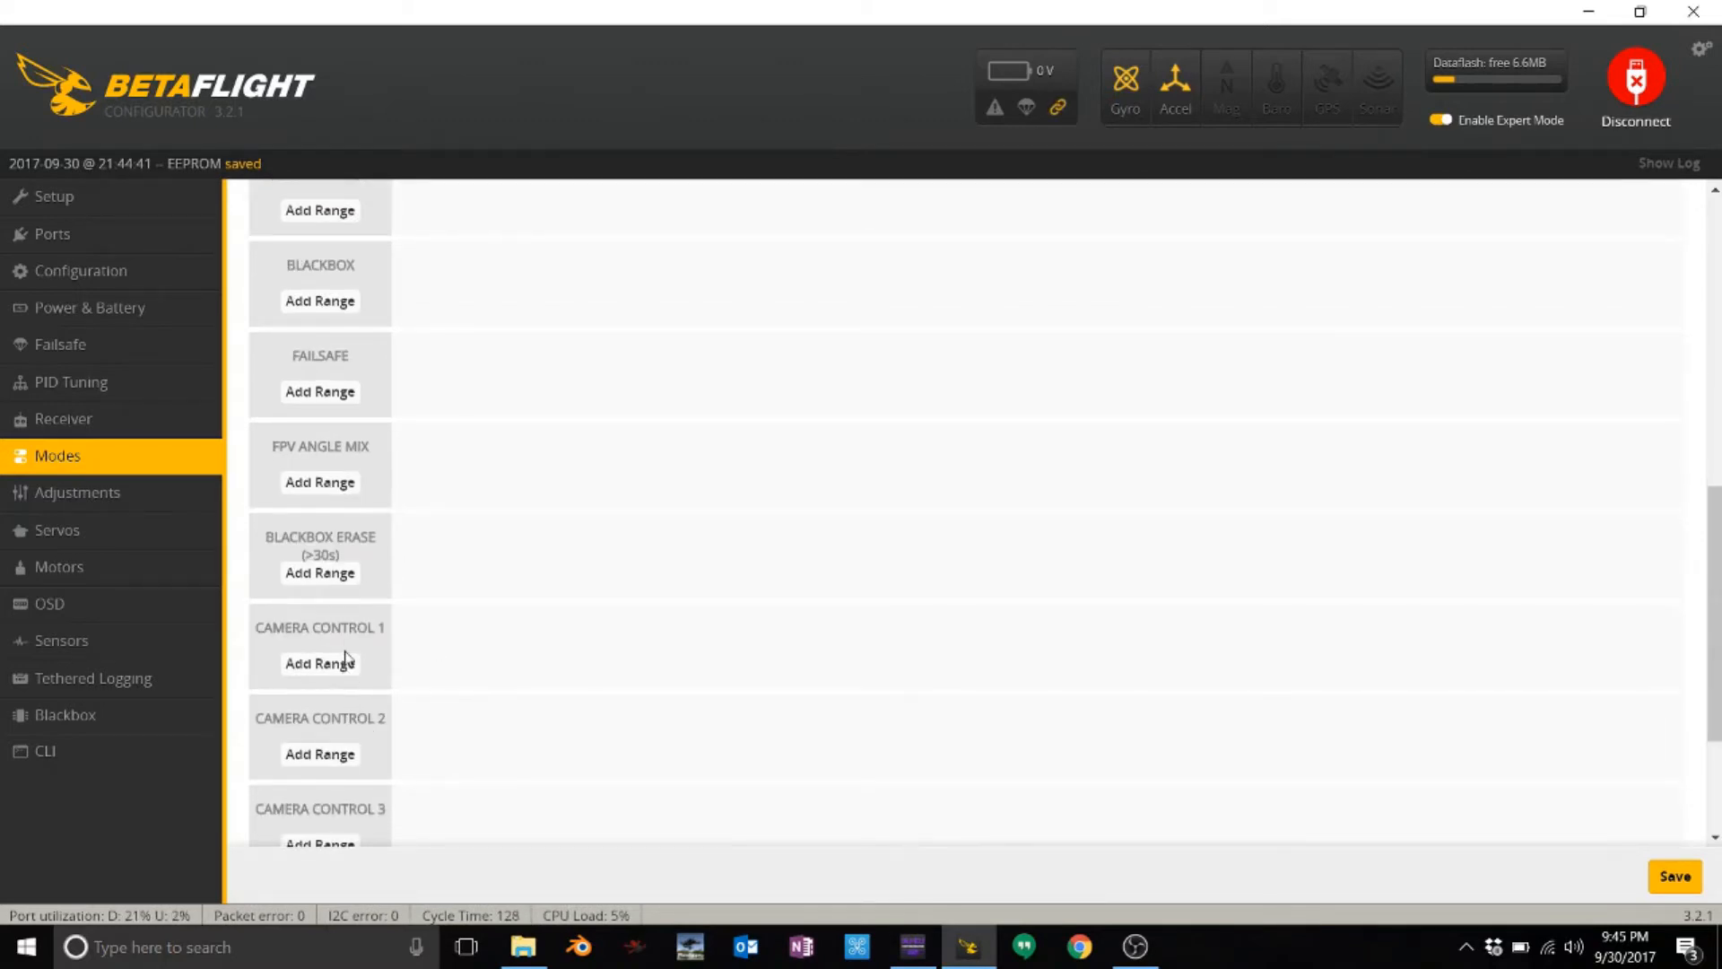
{"action": "scroll", "coordinate": [631, 635], "scroll_direction": "down", "scroll_amount": 3}
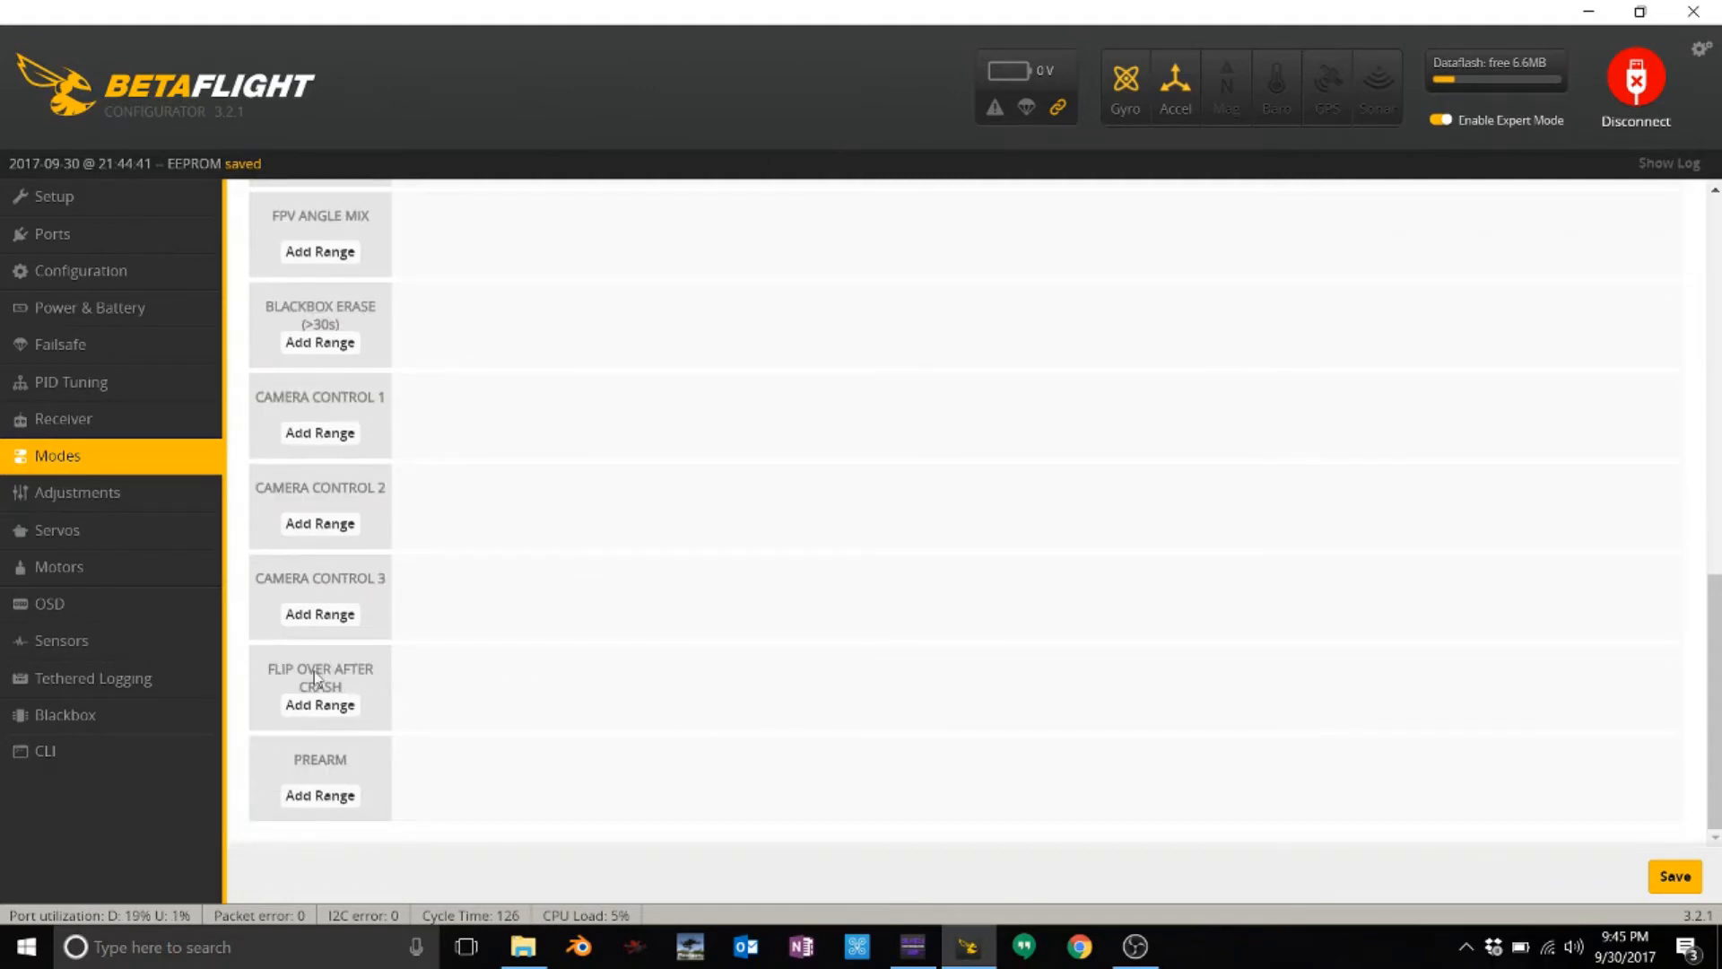
{"action": "left_click", "coordinate": [302, 706]}
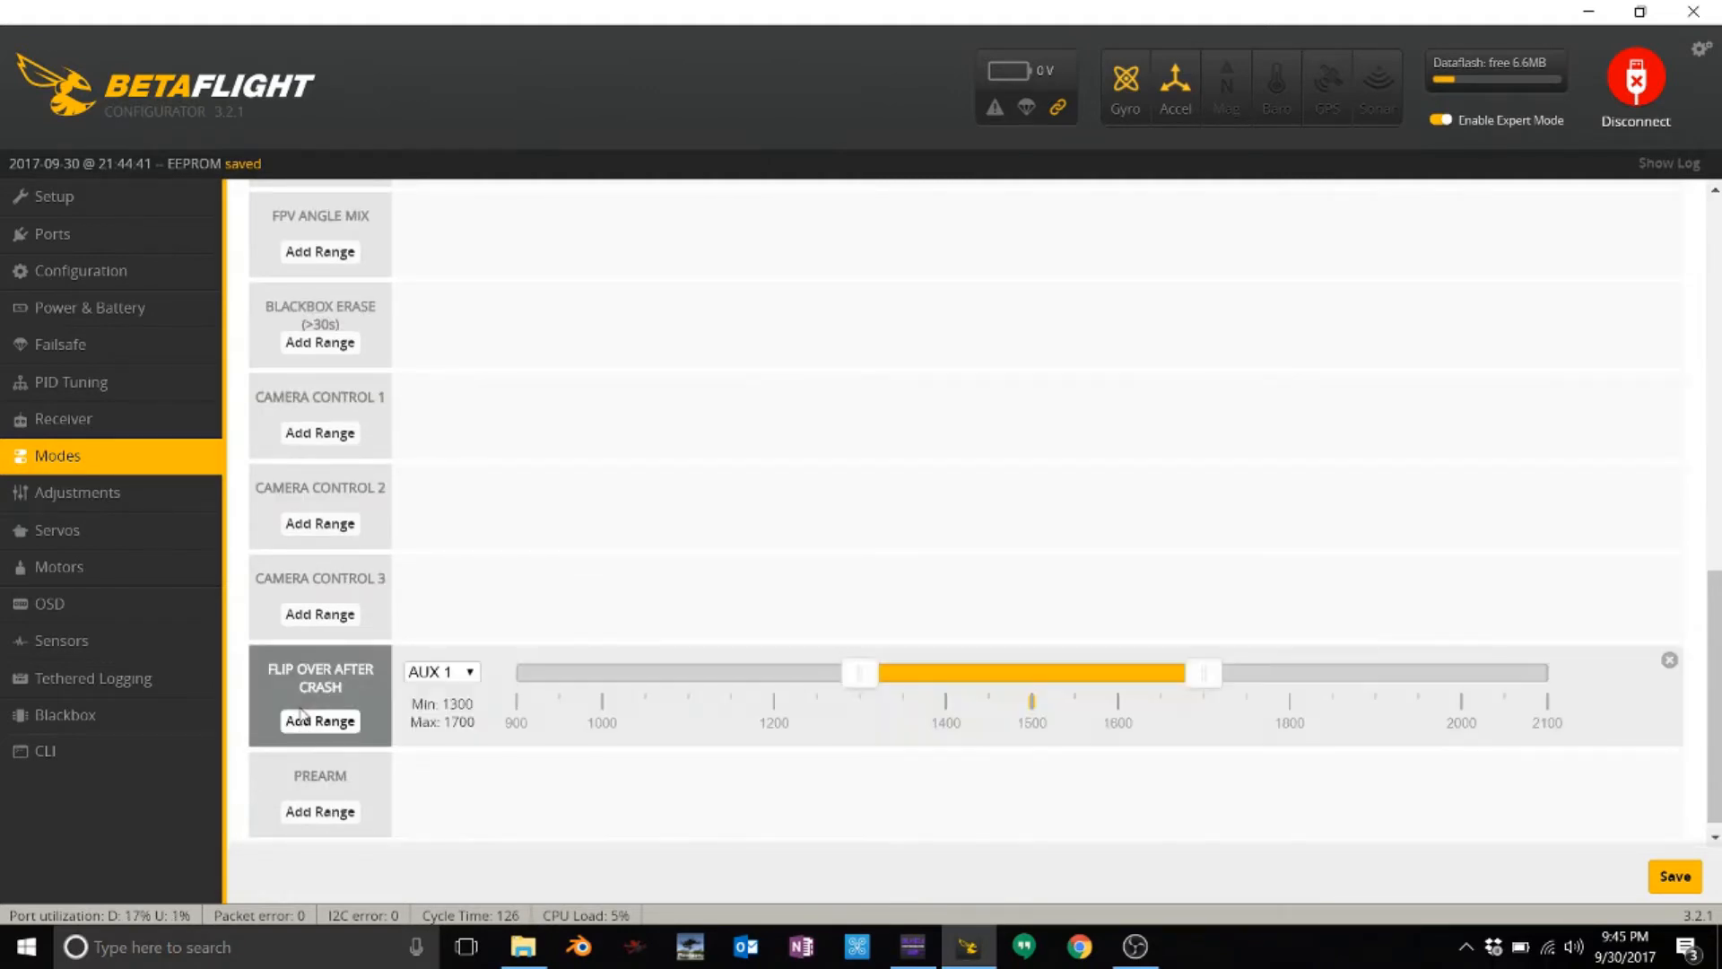
{"action": "left_click", "coordinate": [458, 678]}
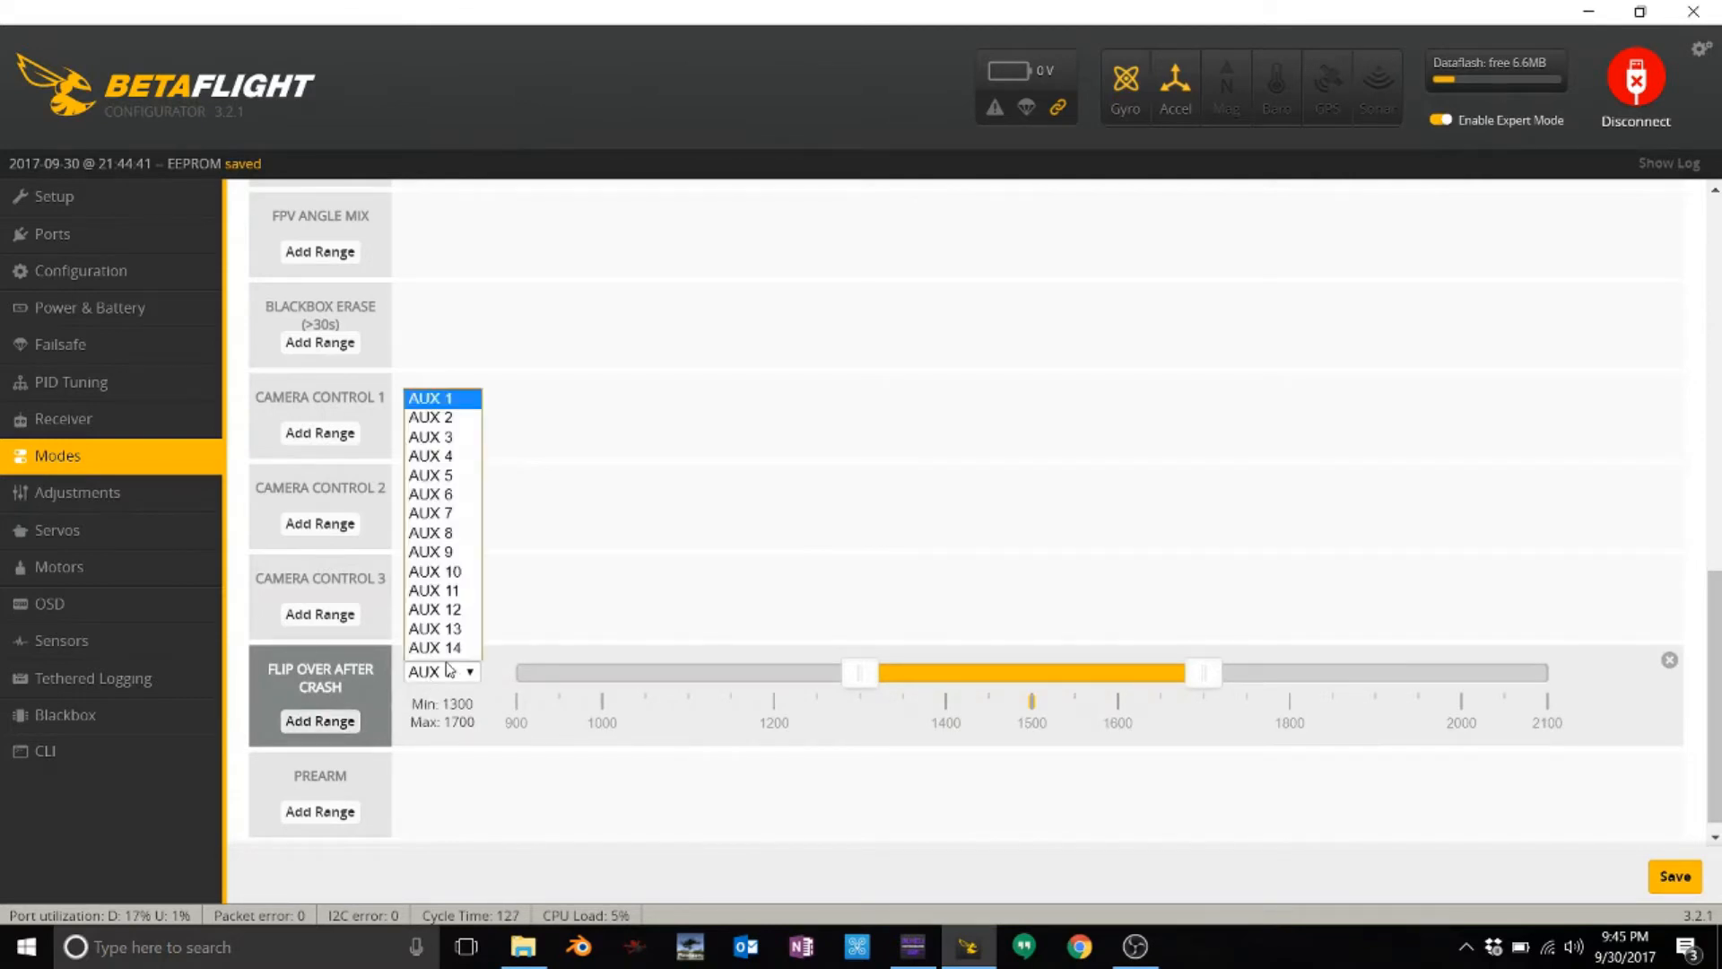
{"action": "left_click", "coordinate": [424, 440]}
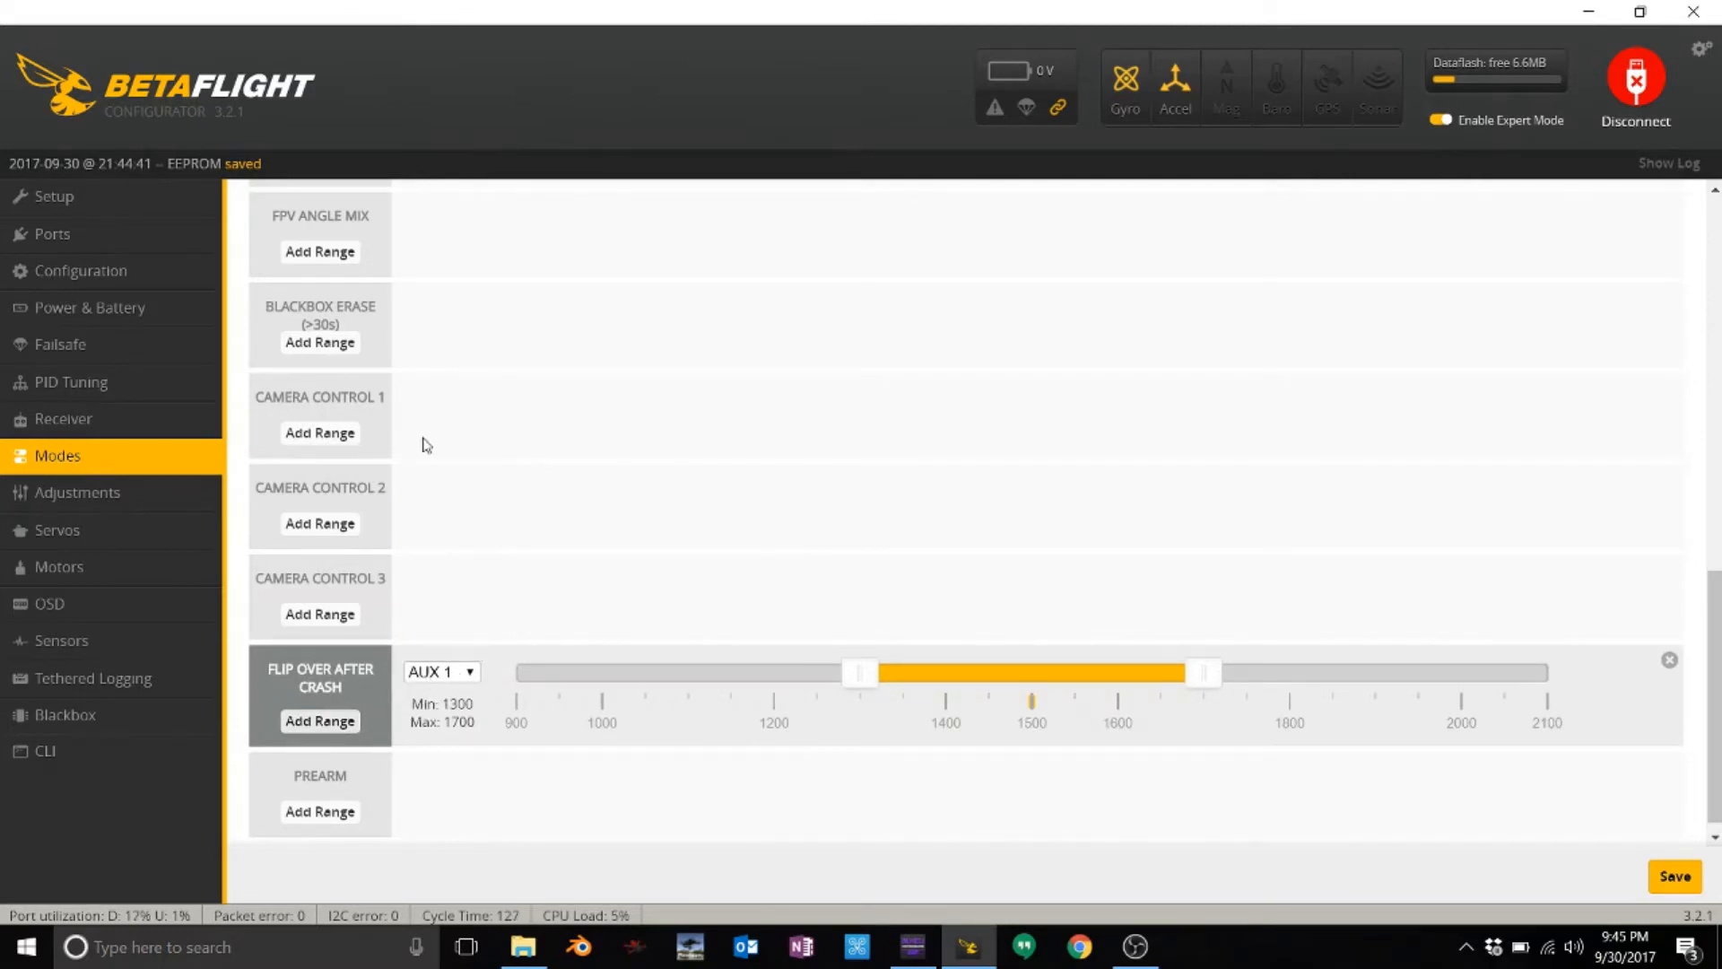
{"action": "left_click_drag", "start_coordinate": [959, 680], "coordinate": [1304, 679]}
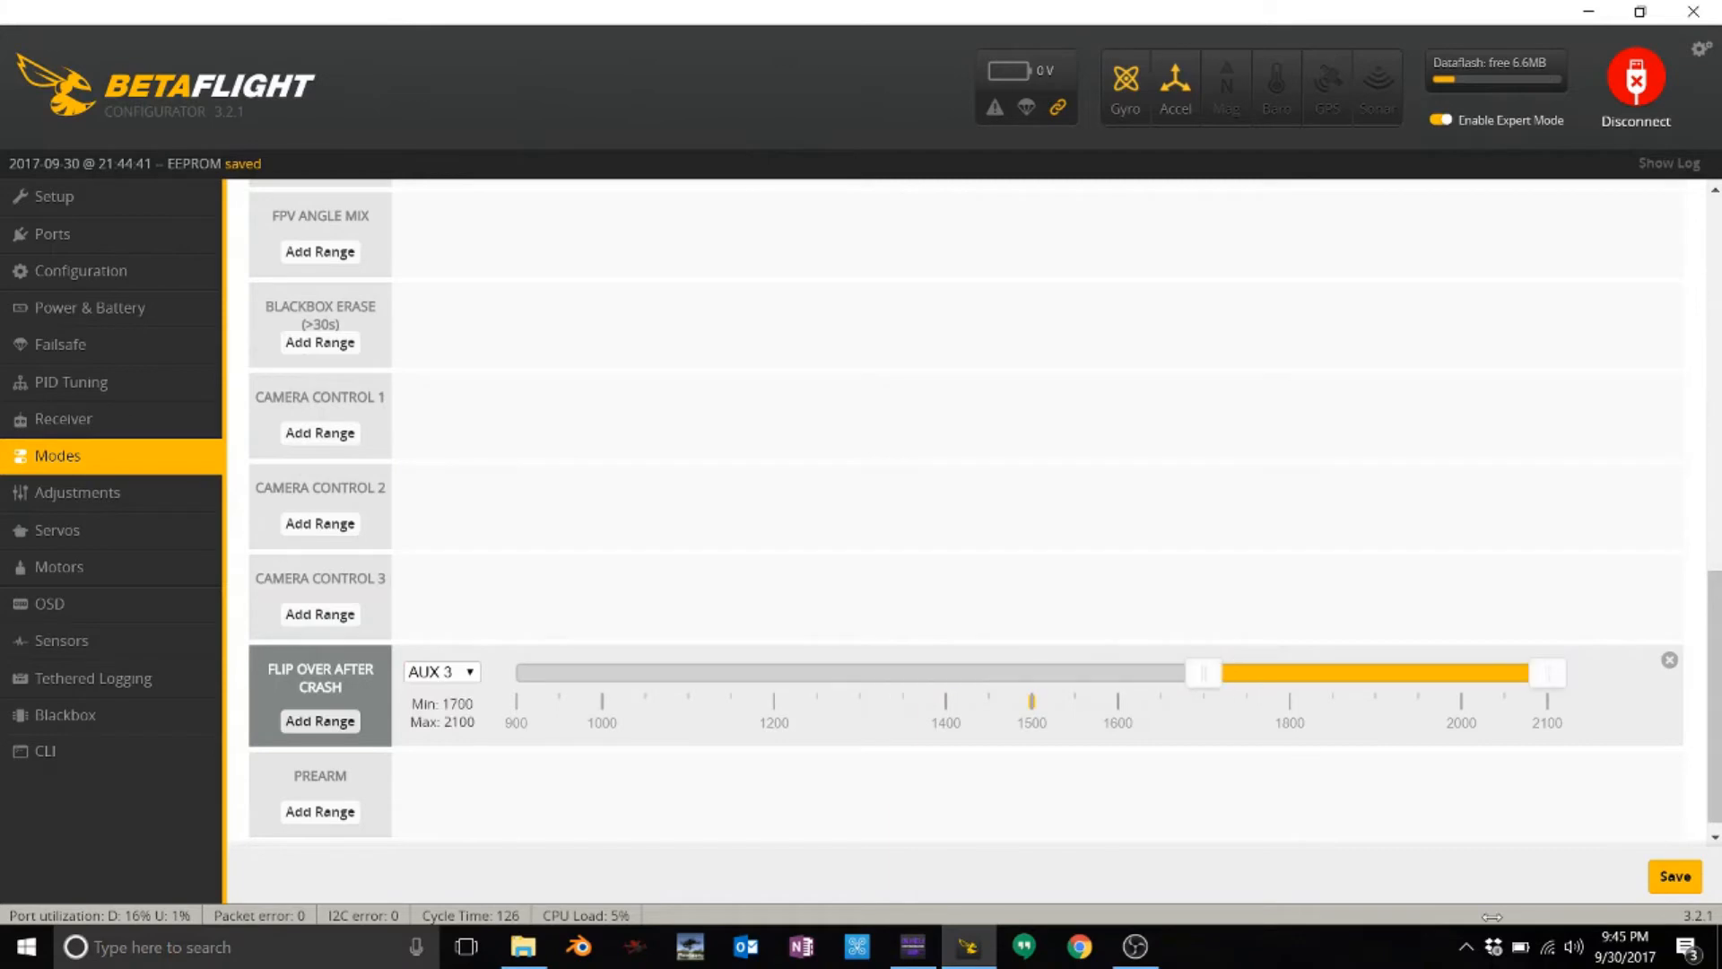
{"action": "scroll", "coordinate": [1114, 694], "scroll_direction": "down", "scroll_amount": 1}
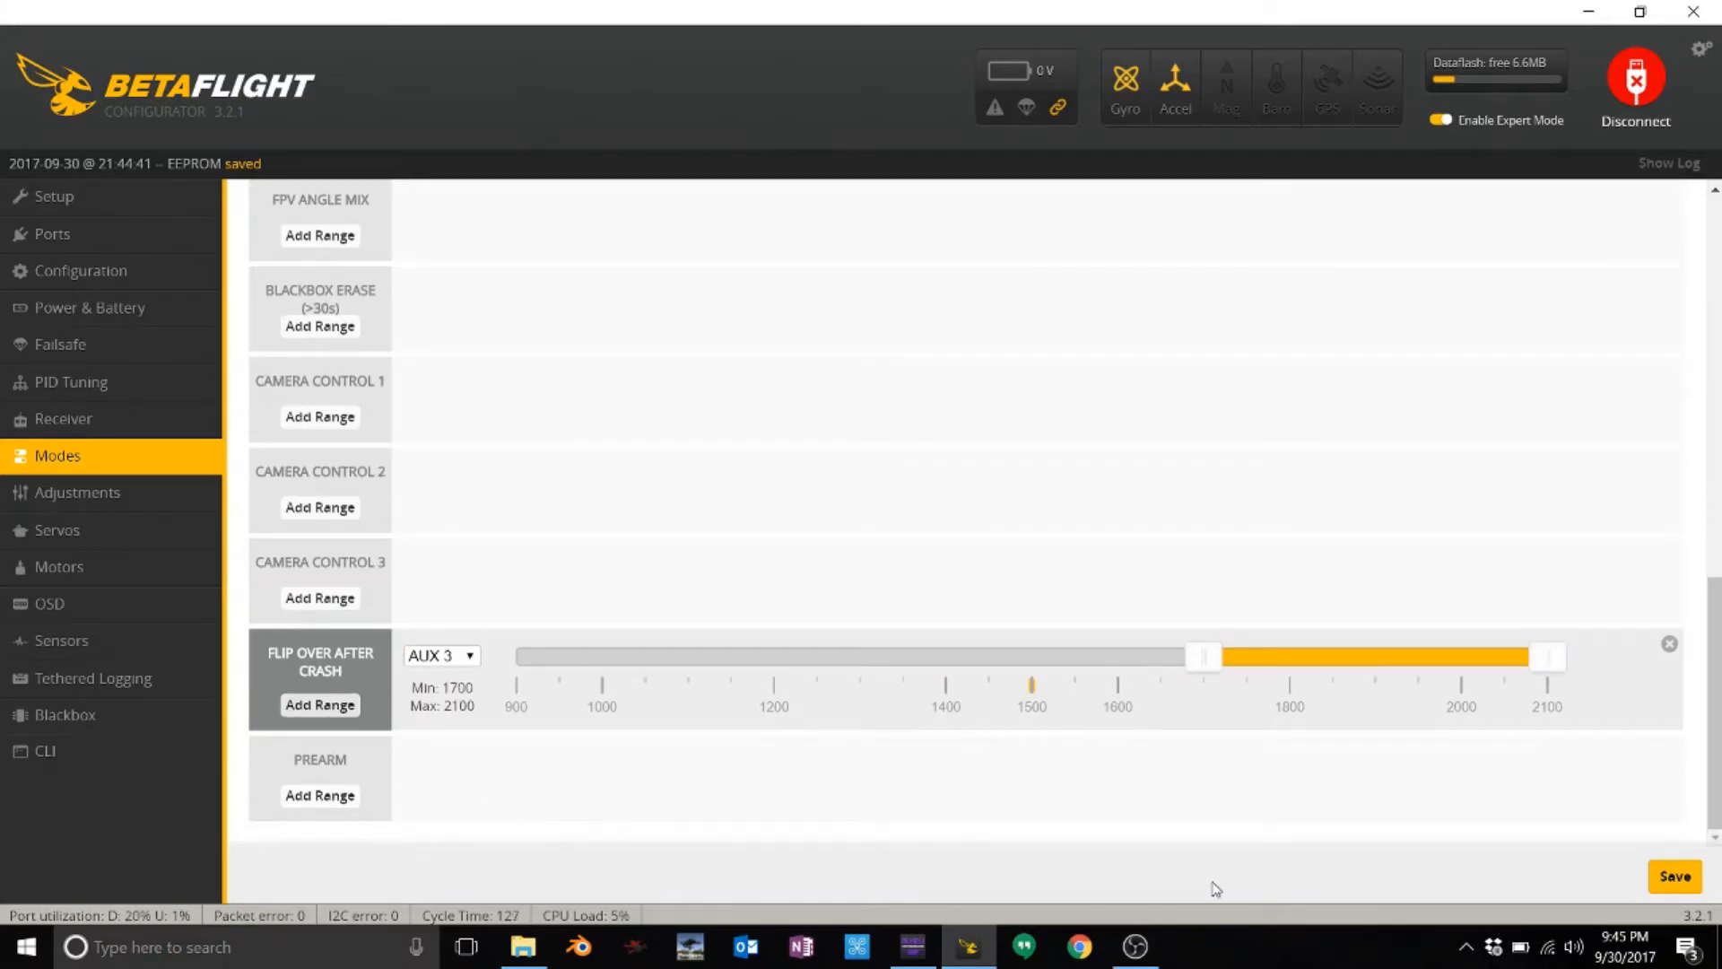
- Save the mode assignments and look over the ARM, ANGLE, HORIZON and BEEPER ranges
{"action": "left_click", "coordinate": [1676, 876]}
{"action": "scroll", "coordinate": [995, 481], "scroll_direction": "up", "scroll_amount": 20}
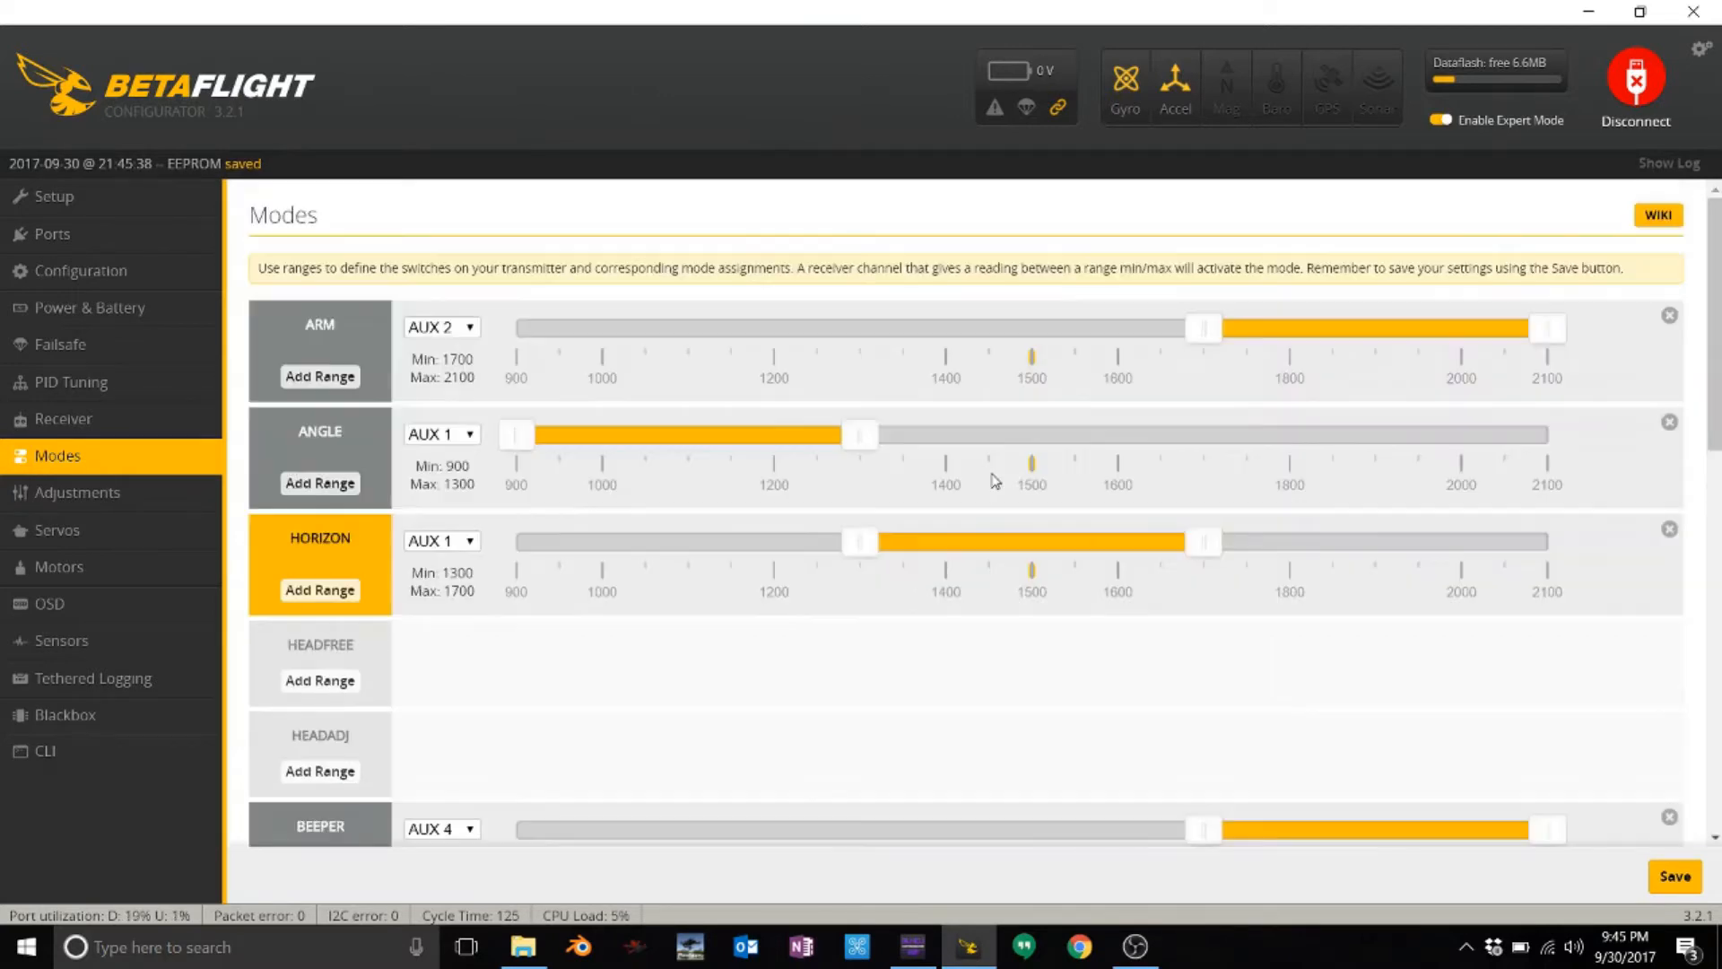
{"action": "scroll", "coordinate": [994, 481], "scroll_direction": "down", "scroll_amount": 1}
{"action": "scroll", "coordinate": [995, 480], "scroll_direction": "down", "scroll_amount": 10}
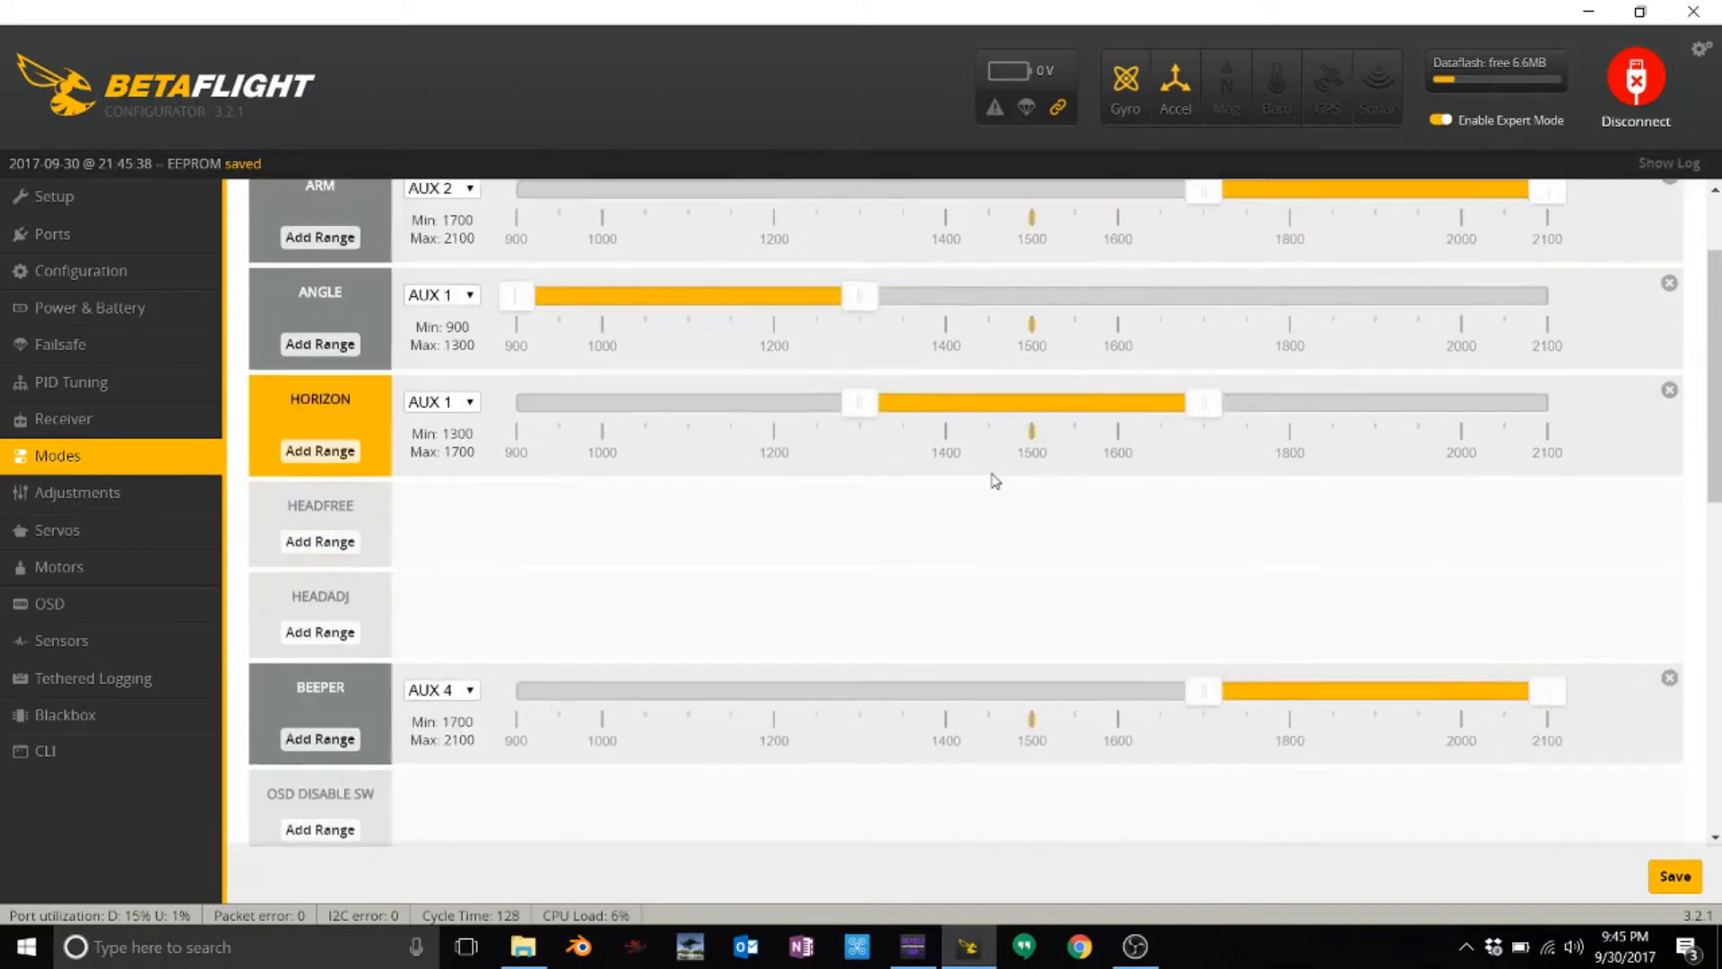
{"action": "scroll", "coordinate": [995, 481], "scroll_direction": "up", "scroll_amount": 10}
{"action": "scroll", "coordinate": [995, 481], "scroll_direction": "down", "scroll_amount": 1}
{"action": "scroll", "coordinate": [995, 481], "scroll_direction": "up", "scroll_amount": 1}
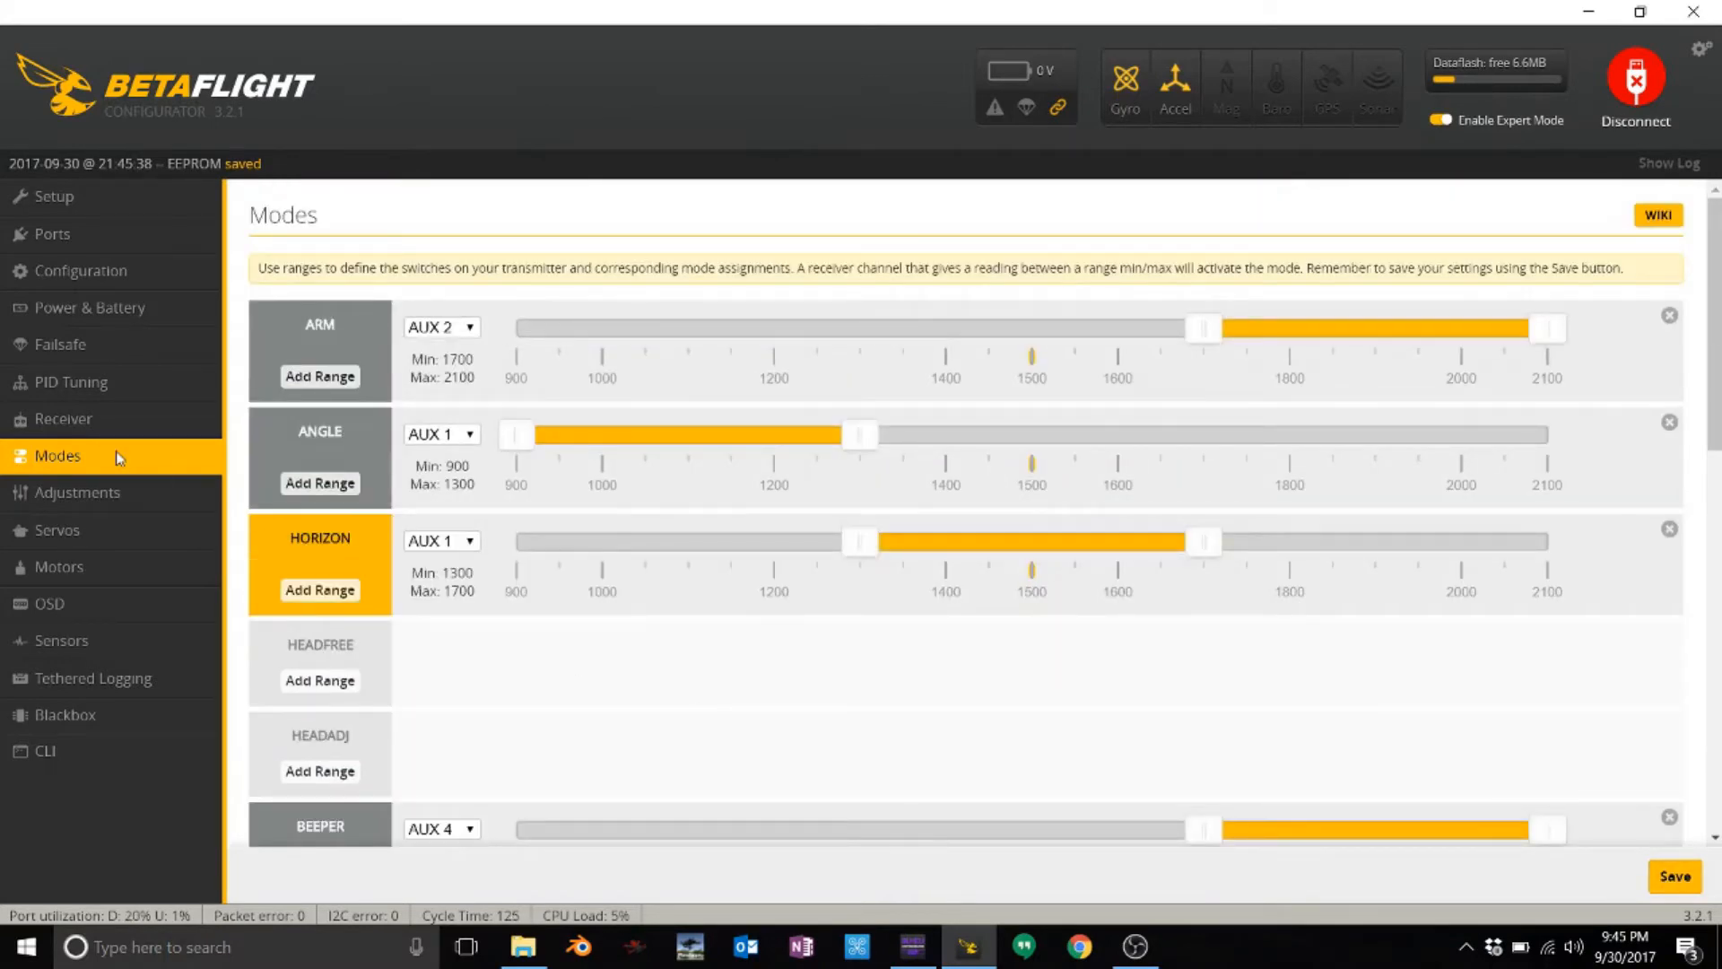
- Open the OSD settings and choose NTSC video format, imperial units and a value of 3 for the total armed time timer
{"action": "left_click", "coordinate": [66, 499]}
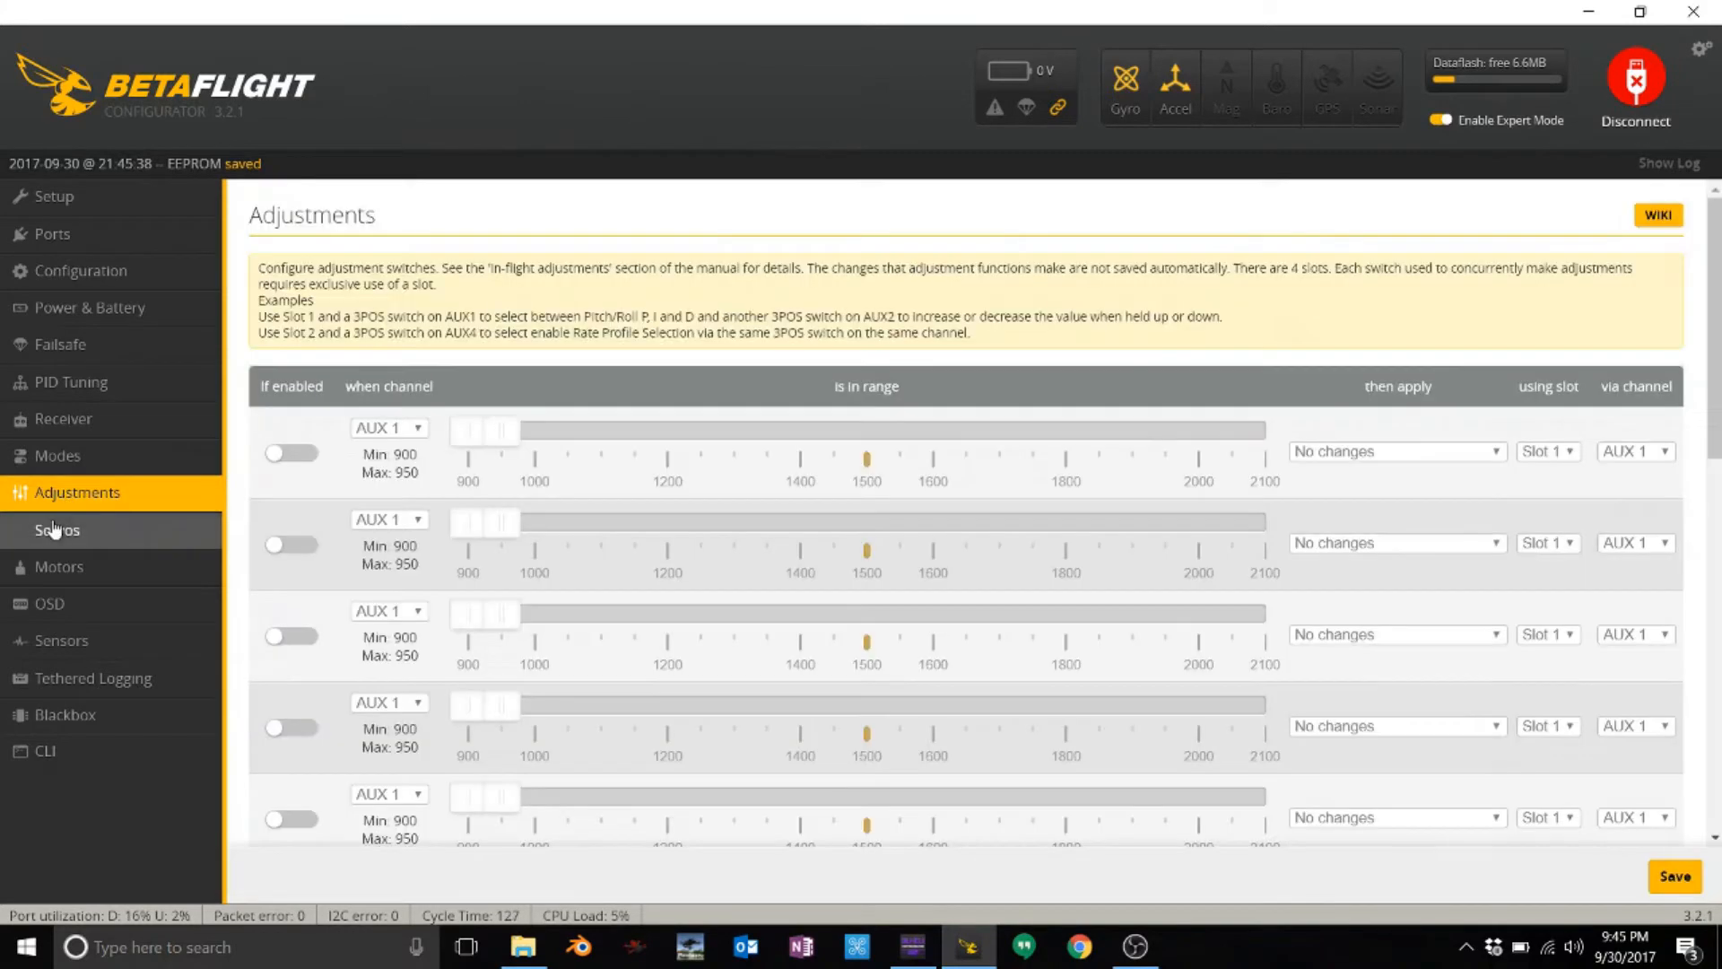
{"action": "left_click", "coordinate": [52, 534]}
{"action": "left_click", "coordinate": [52, 569]}
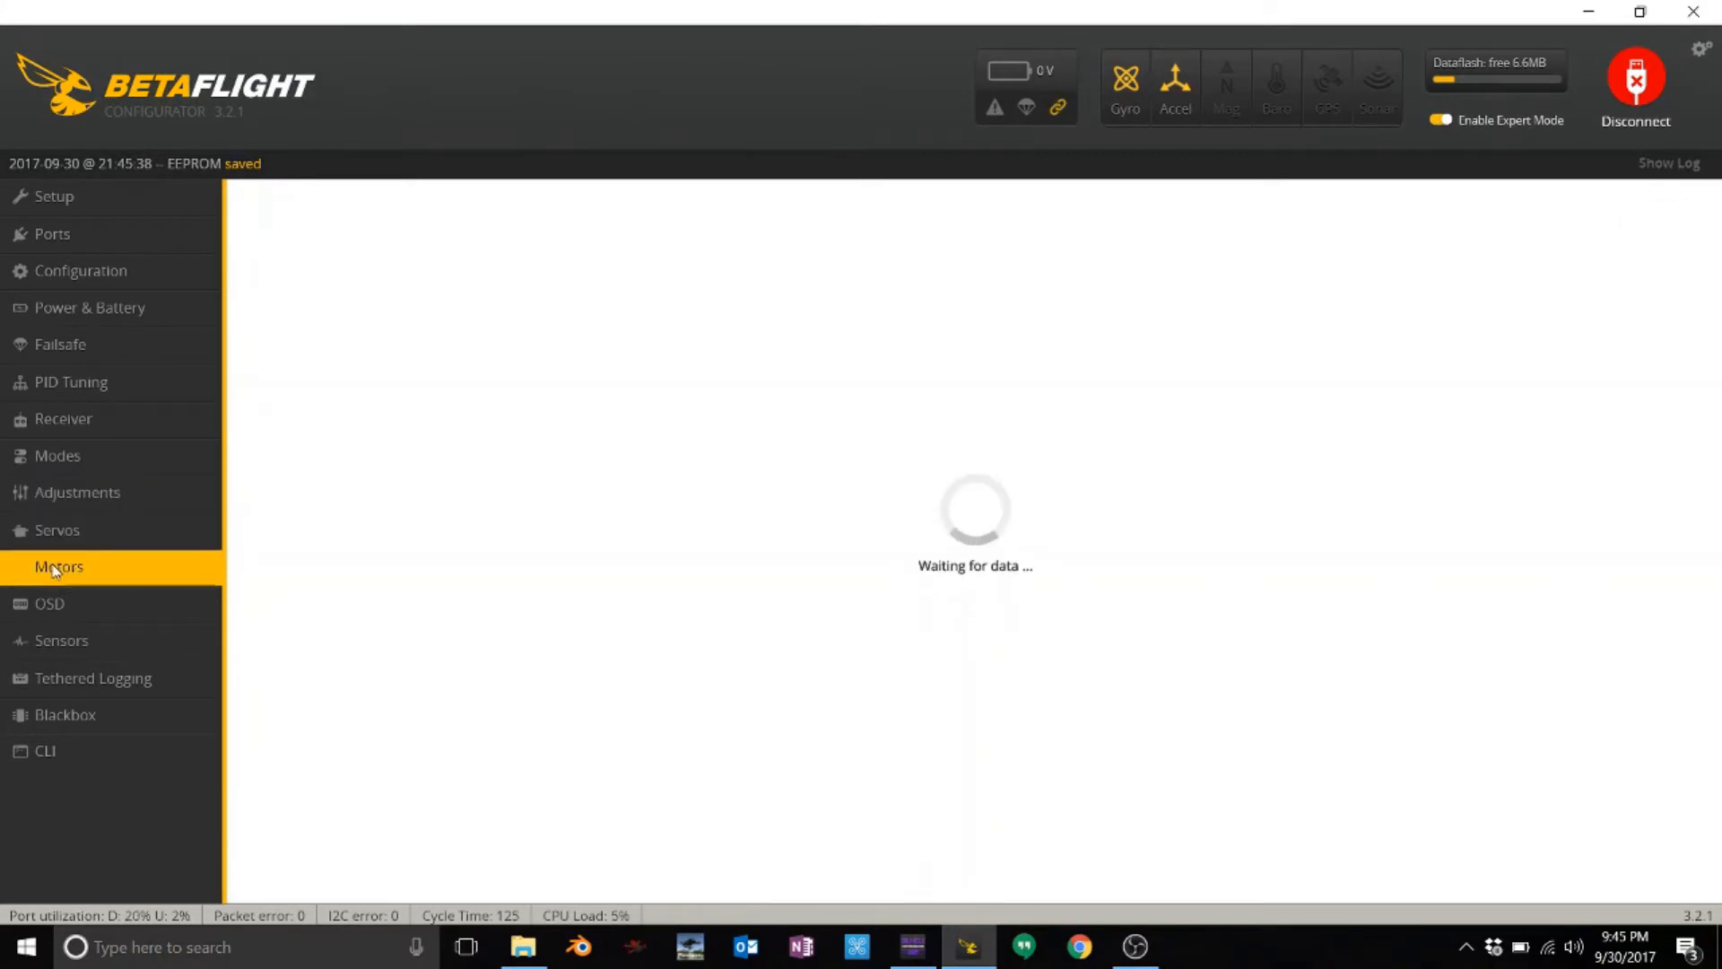
{"action": "left_click", "coordinate": [53, 615]}
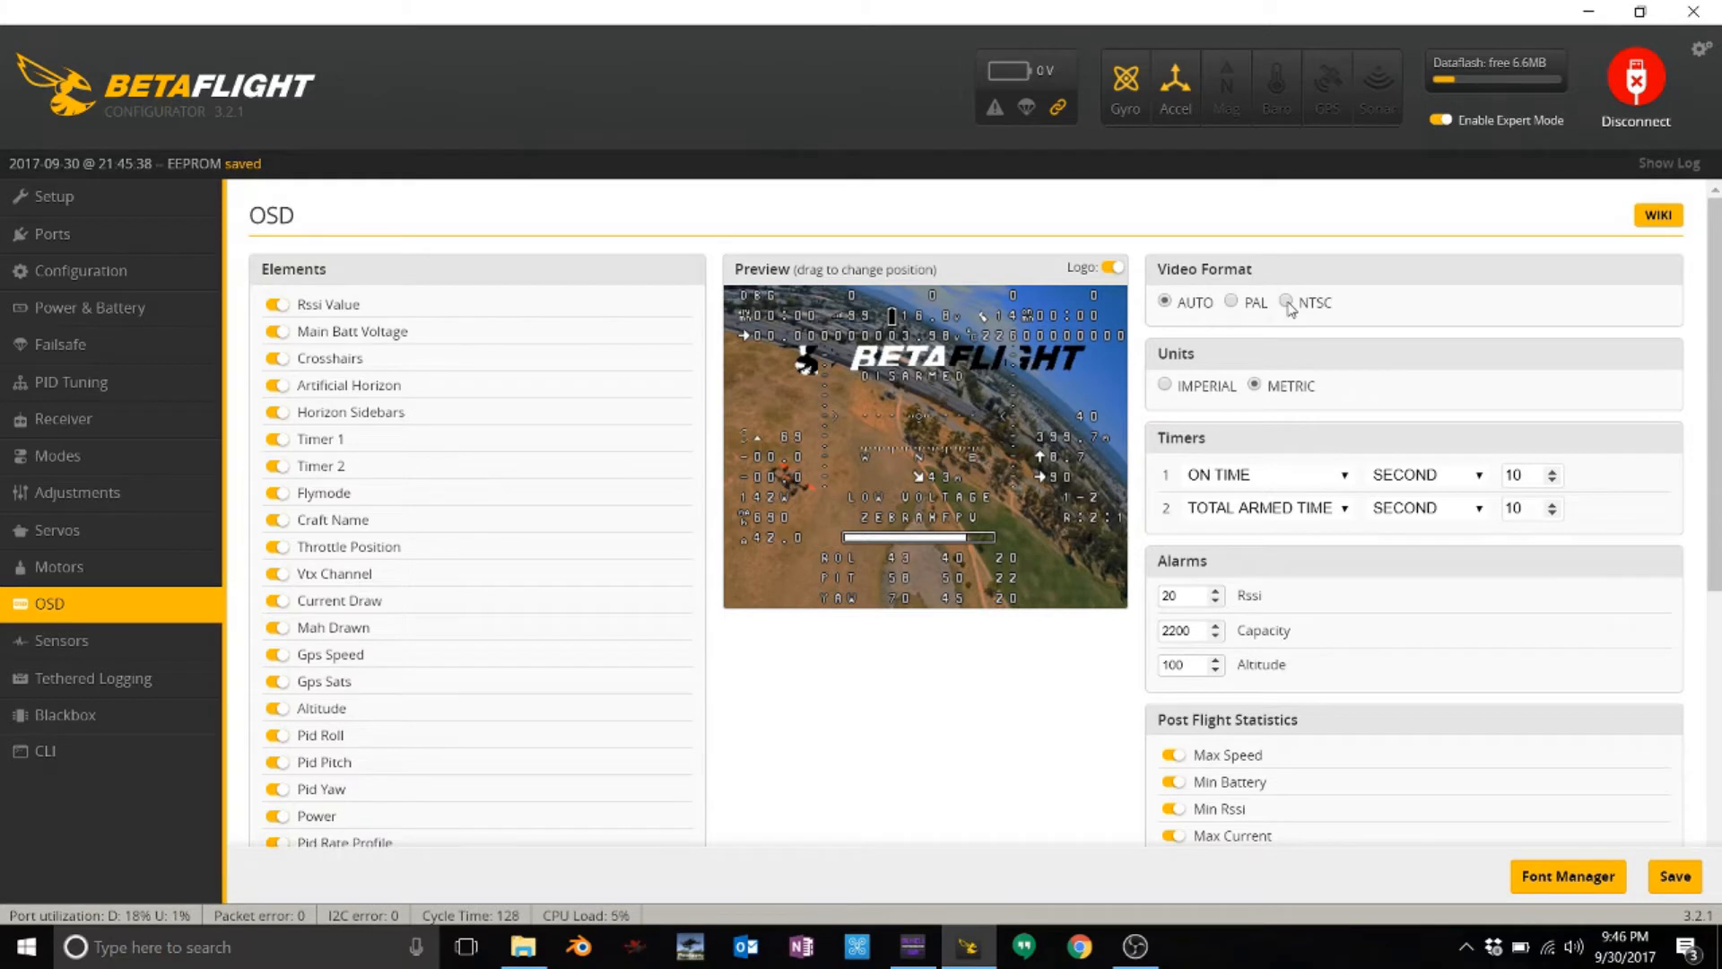
{"action": "left_click", "coordinate": [1164, 385]}
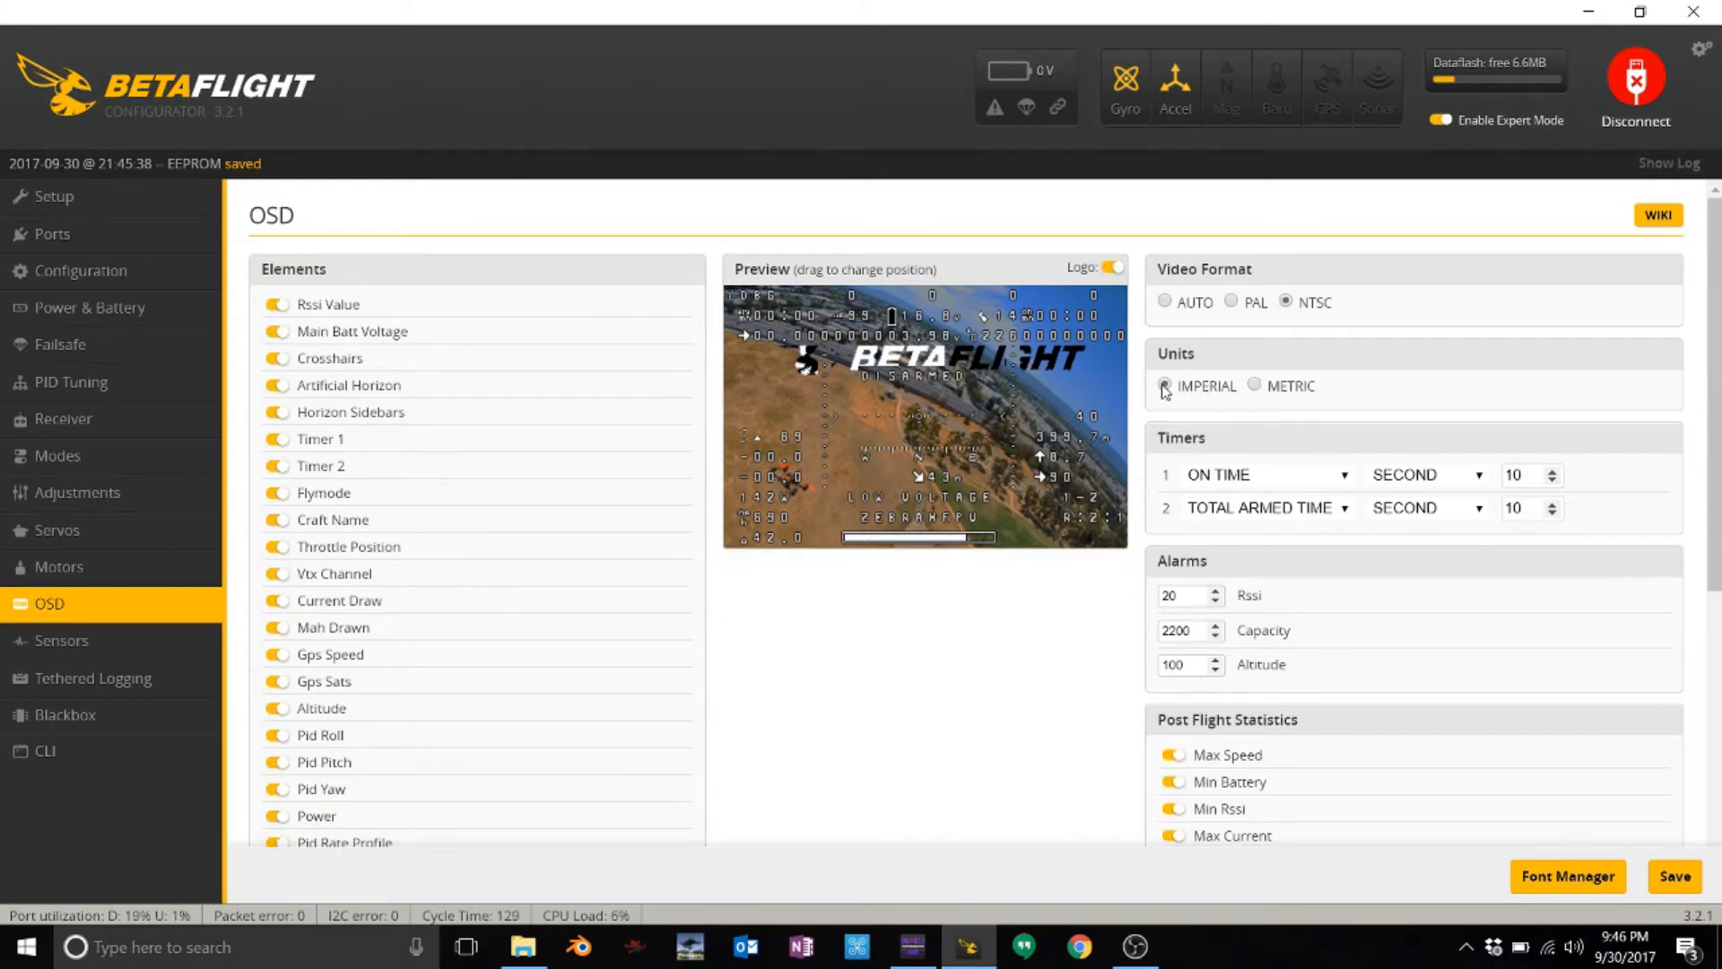
{"action": "double_click", "coordinate": [1514, 509]}
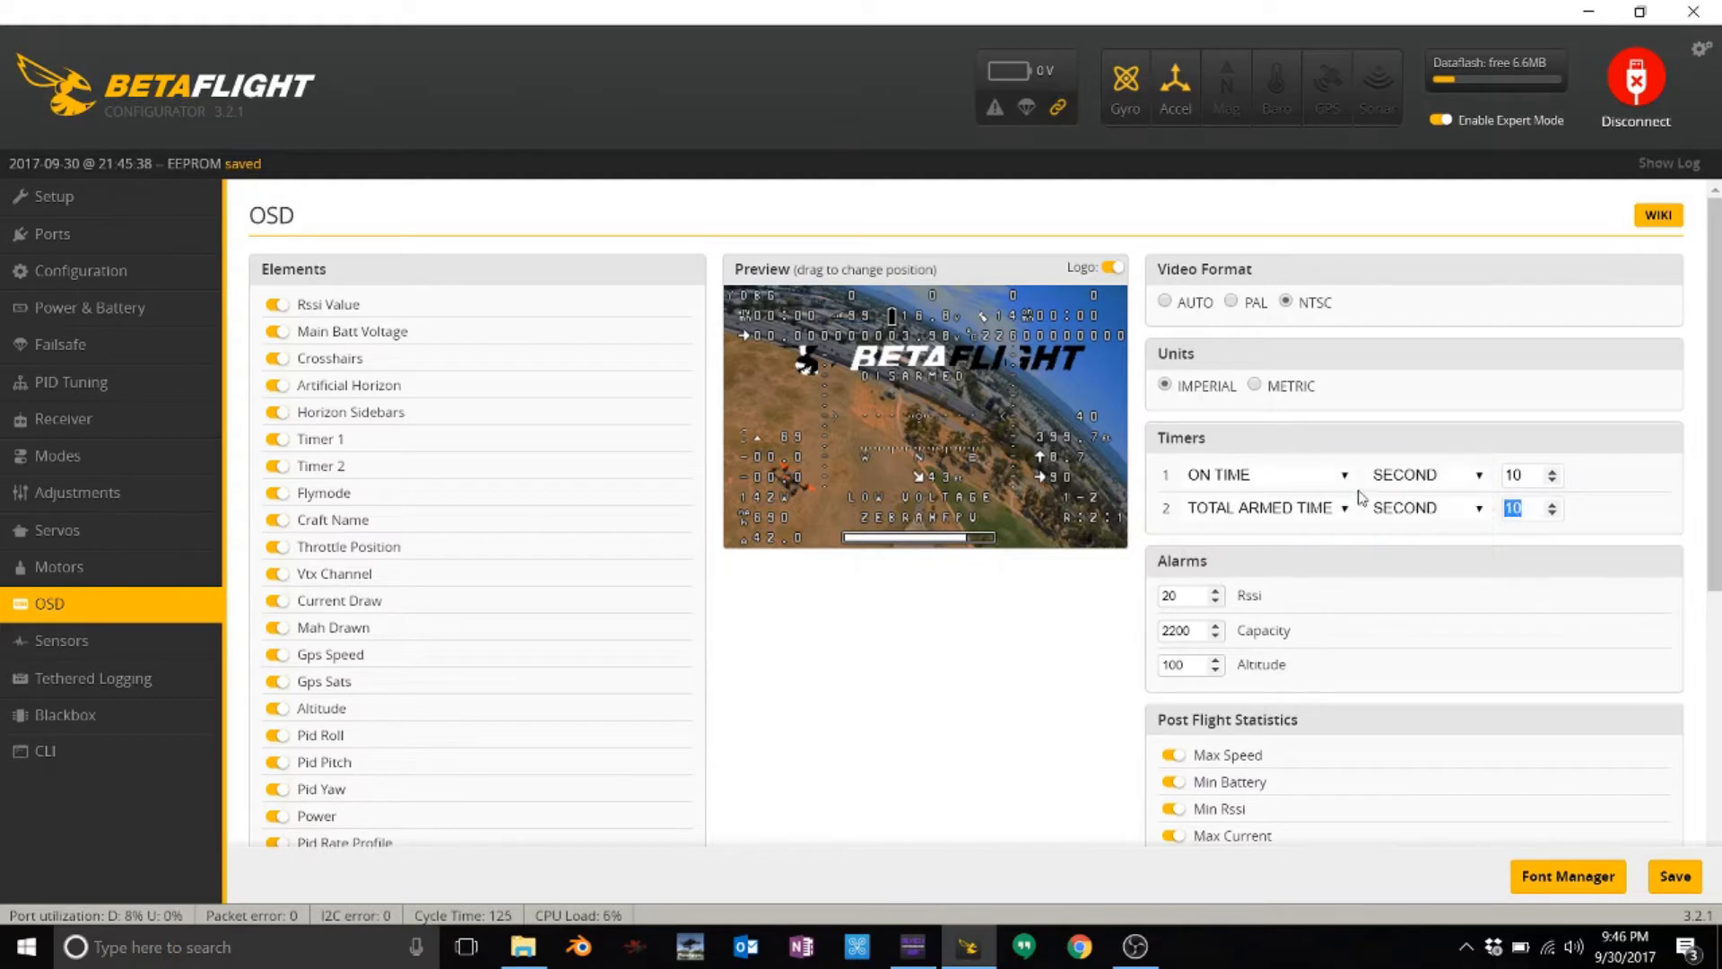
{"action": "type", "text": "3"}
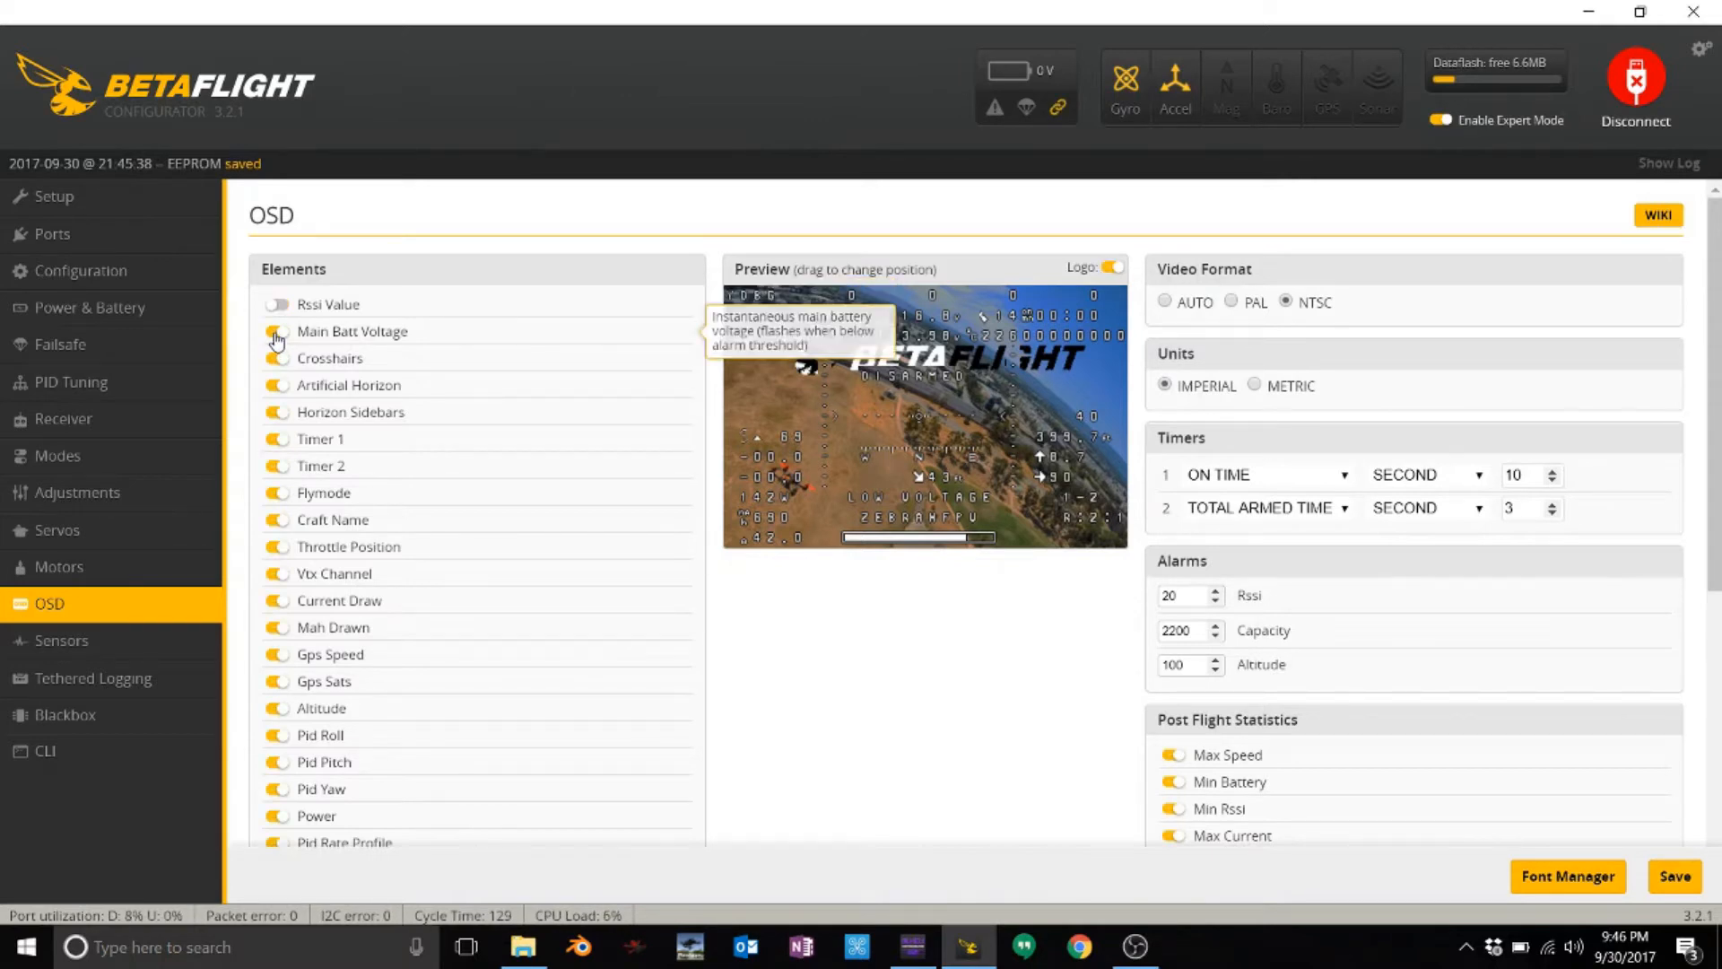
- Turn off the OSD elements Rssi Value, Crosshairs, Artificial Horizon, Horizon Sidebars, Timer 1 and Flymode
{"action": "left_click", "coordinate": [276, 388]}
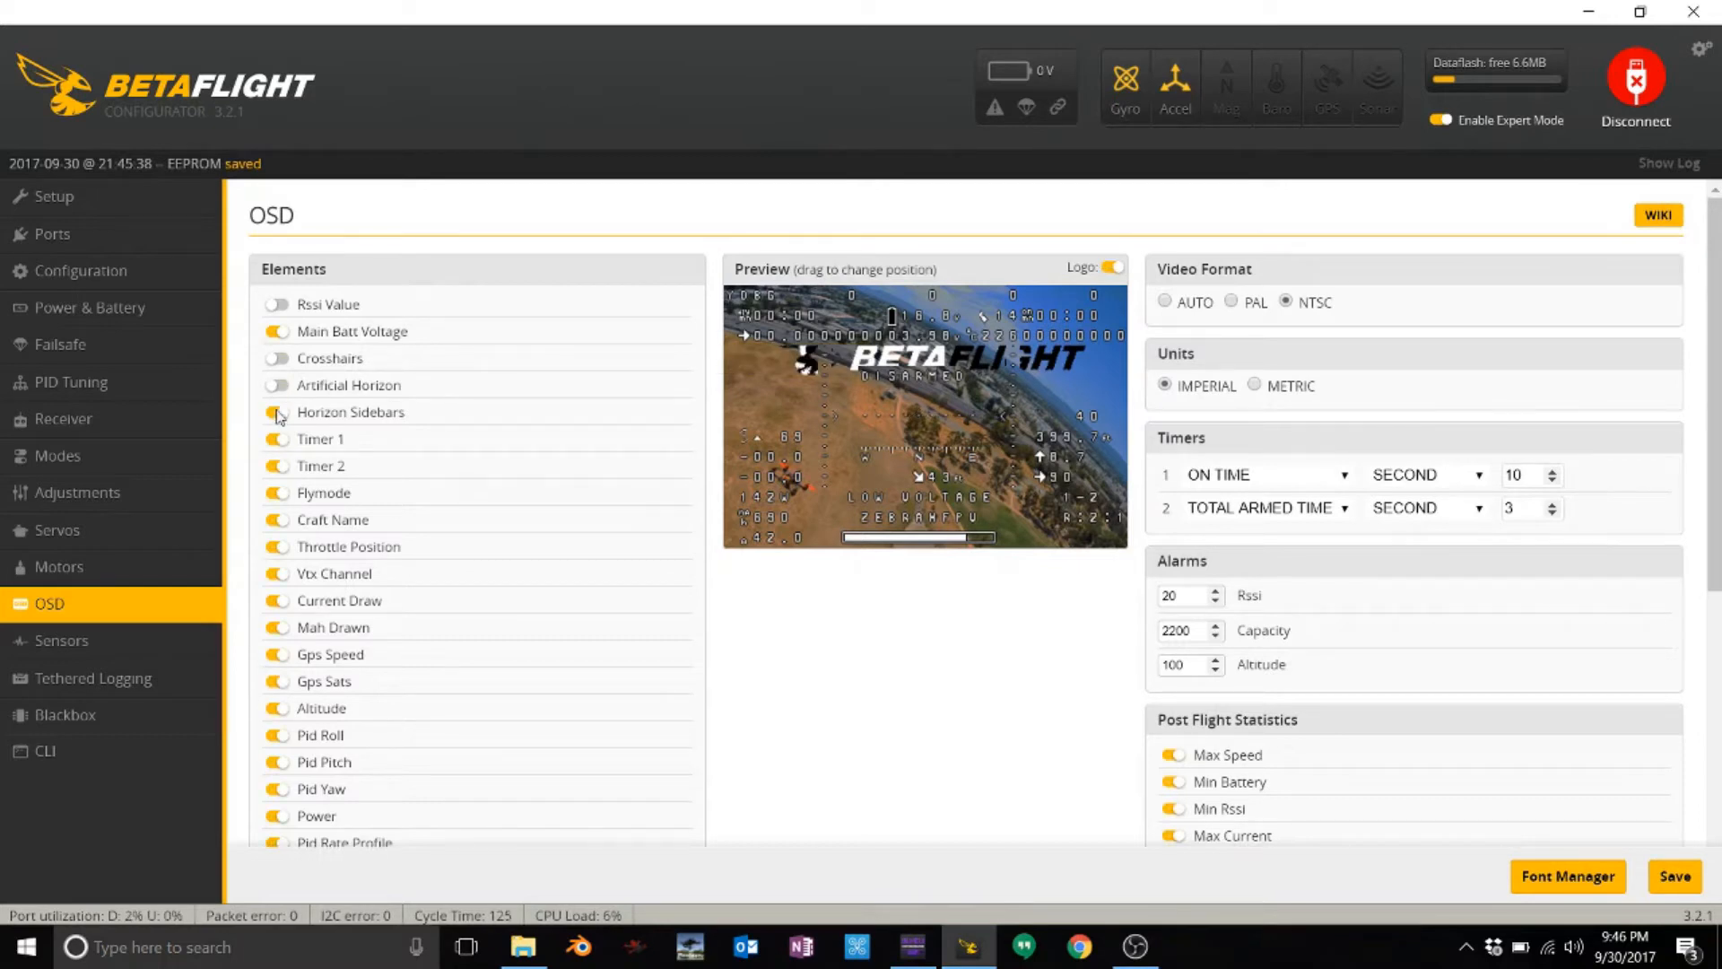
{"action": "left_click", "coordinate": [277, 414]}
{"action": "left_click", "coordinate": [278, 440]}
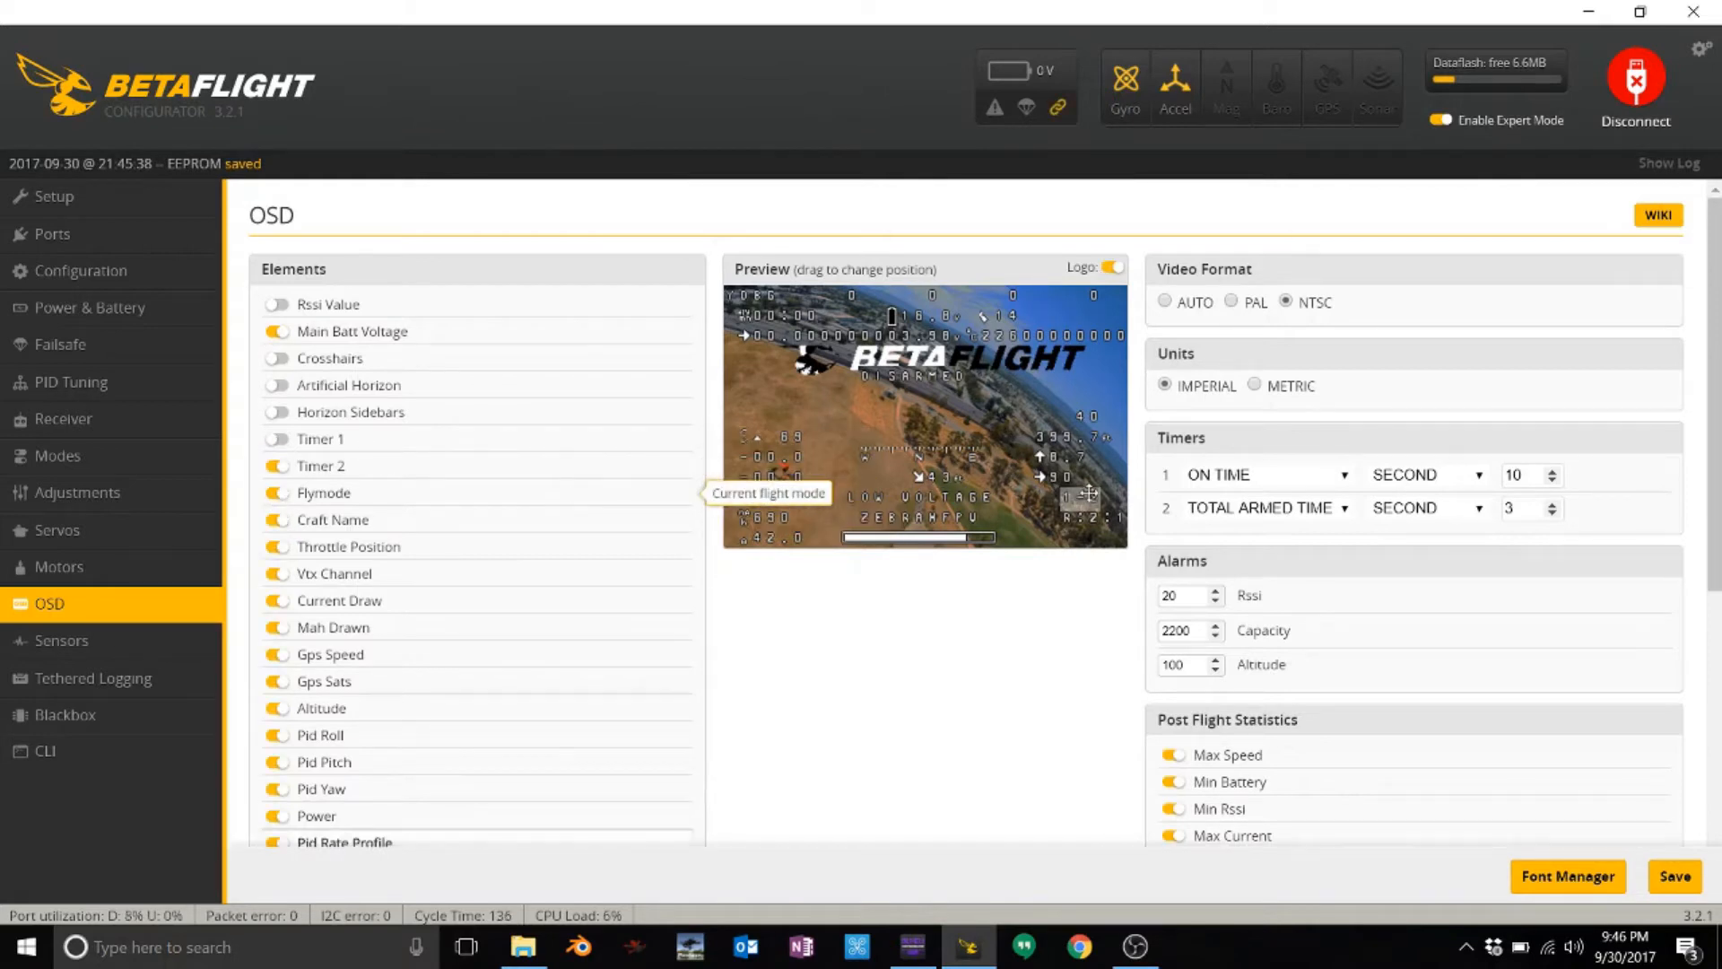
{"action": "left_click", "coordinate": [279, 494]}
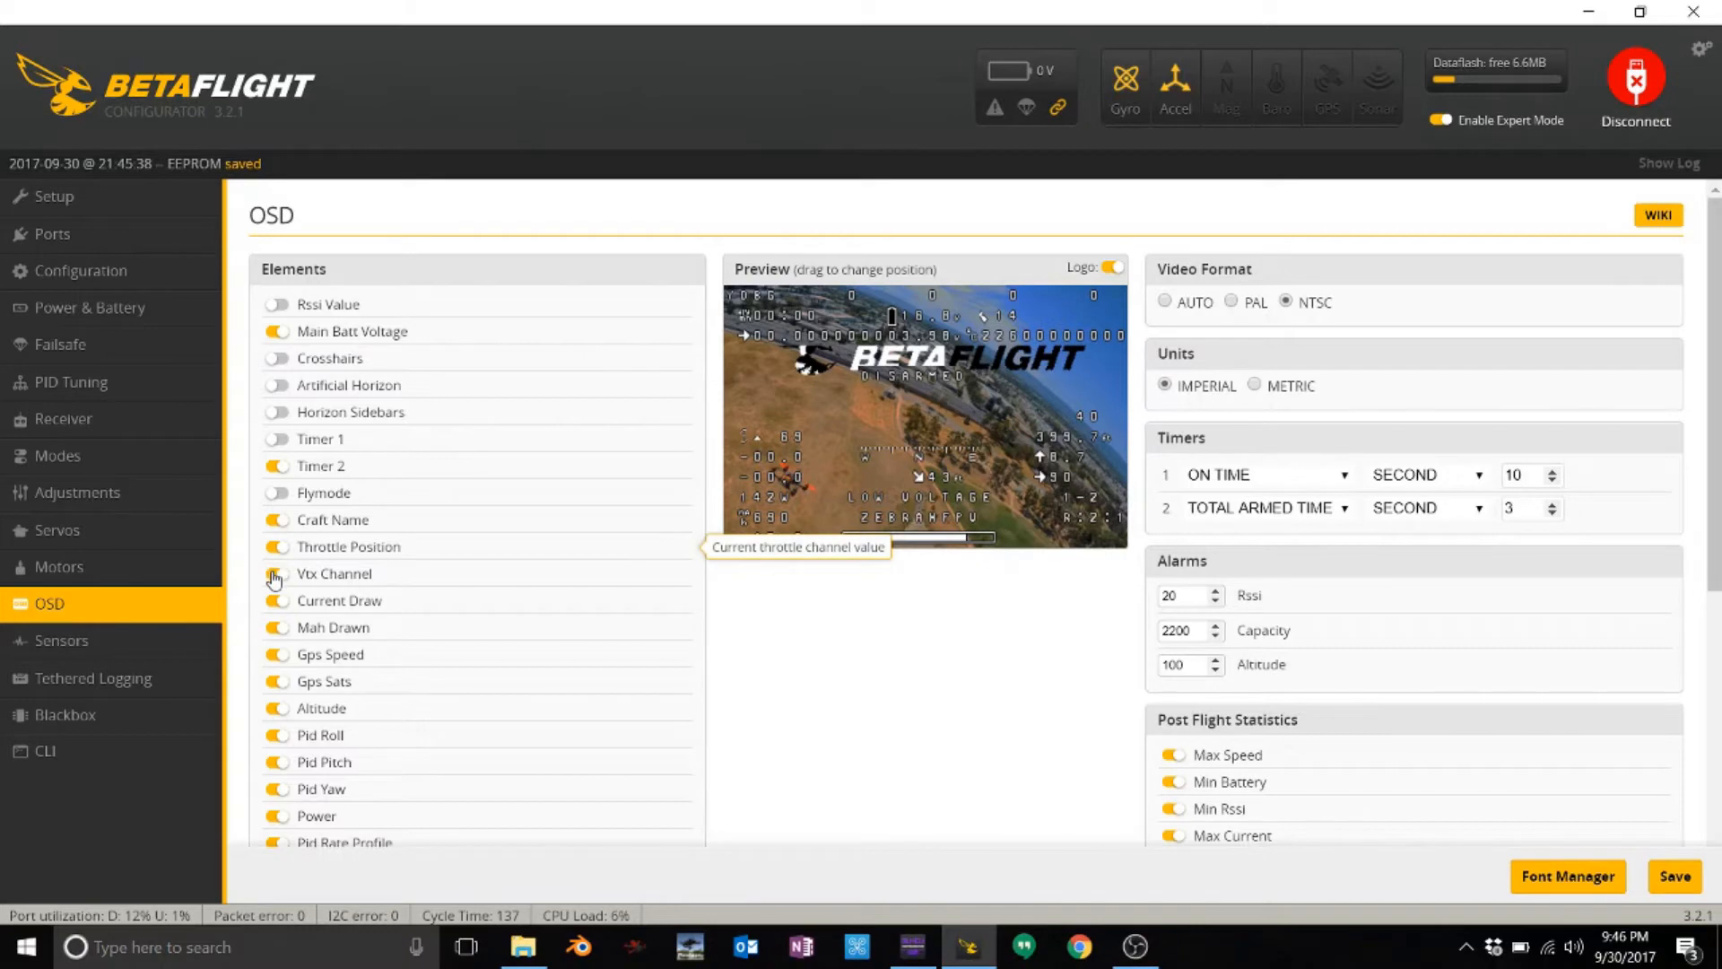
- Turn off the OSD elements Throttle Position, Vtx Channel, Current Draw, Mah Drawn, Gps Speed, Gps Sats, Altitude and Pid Roll
{"action": "left_click", "coordinate": [277, 548]}
{"action": "left_click", "coordinate": [276, 575]}
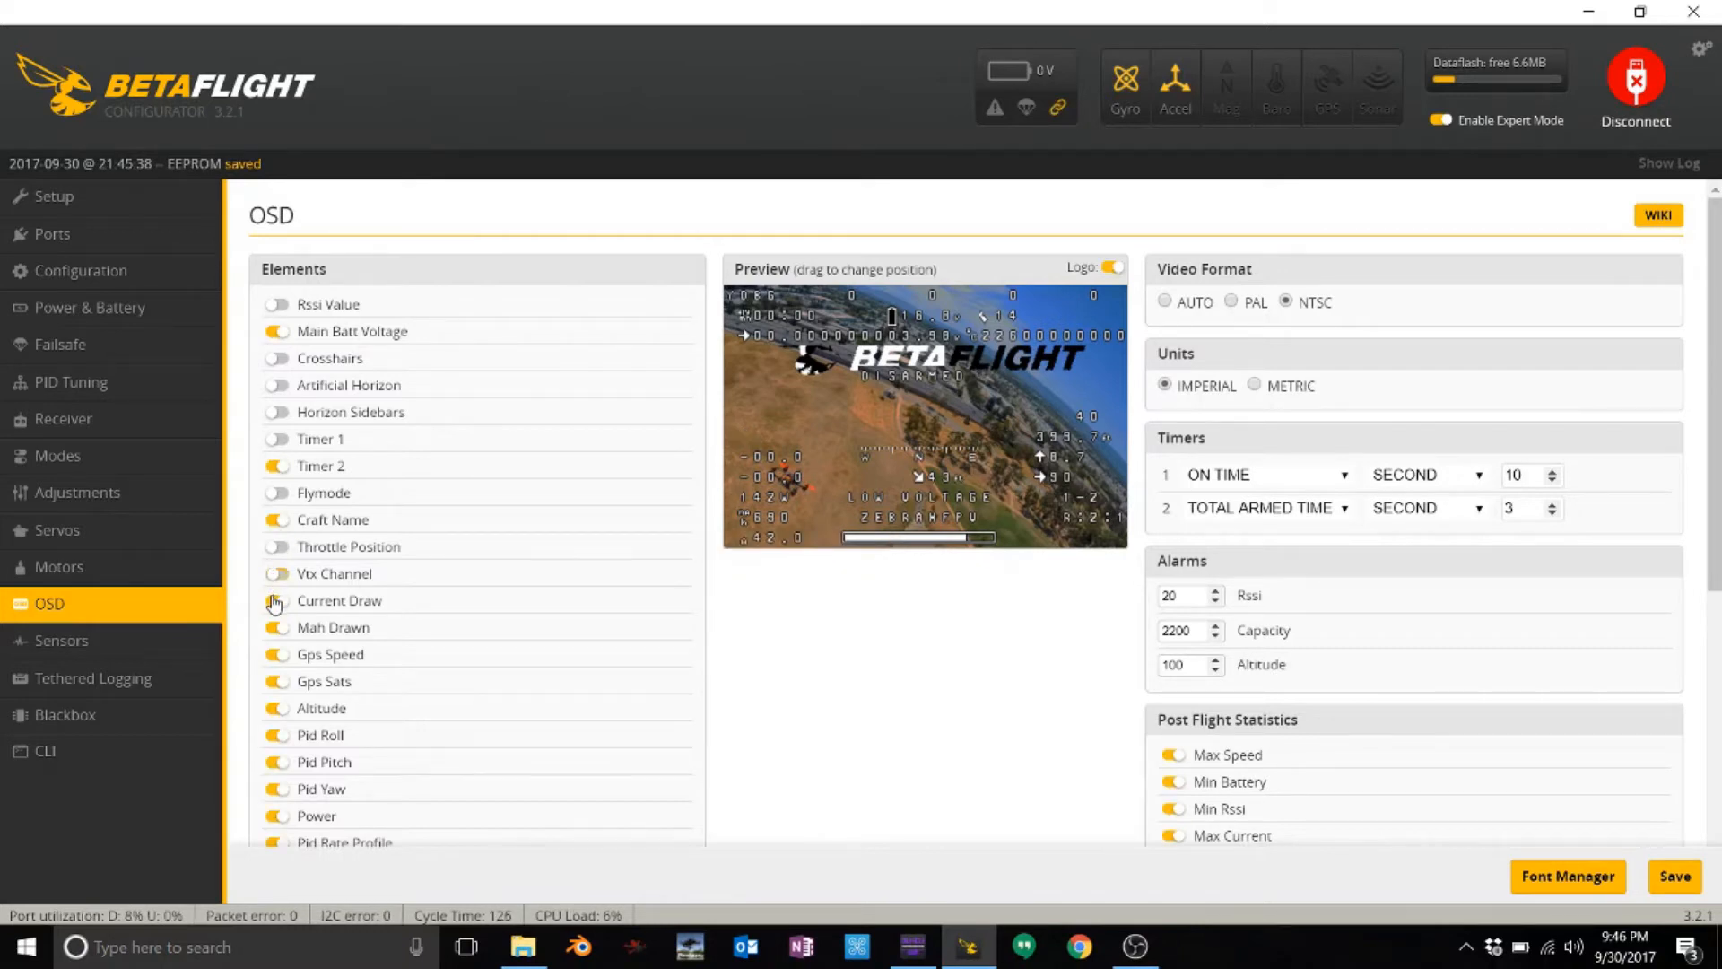
{"action": "left_click", "coordinate": [275, 603]}
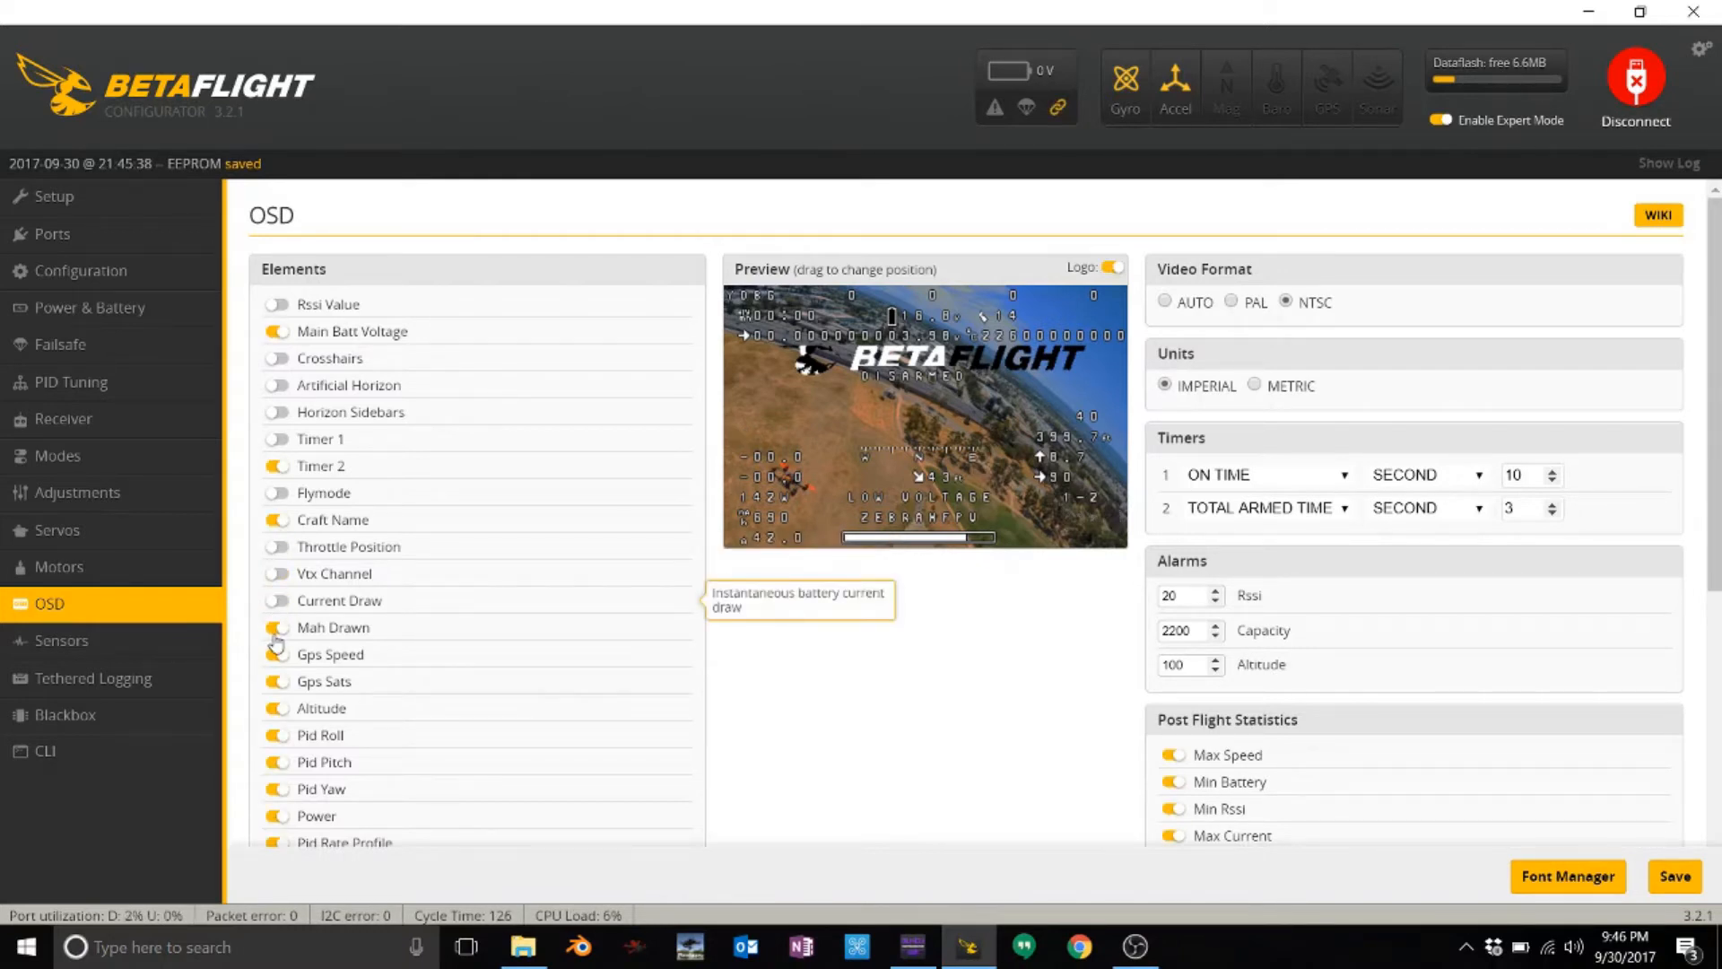
{"action": "left_click", "coordinate": [276, 631]}
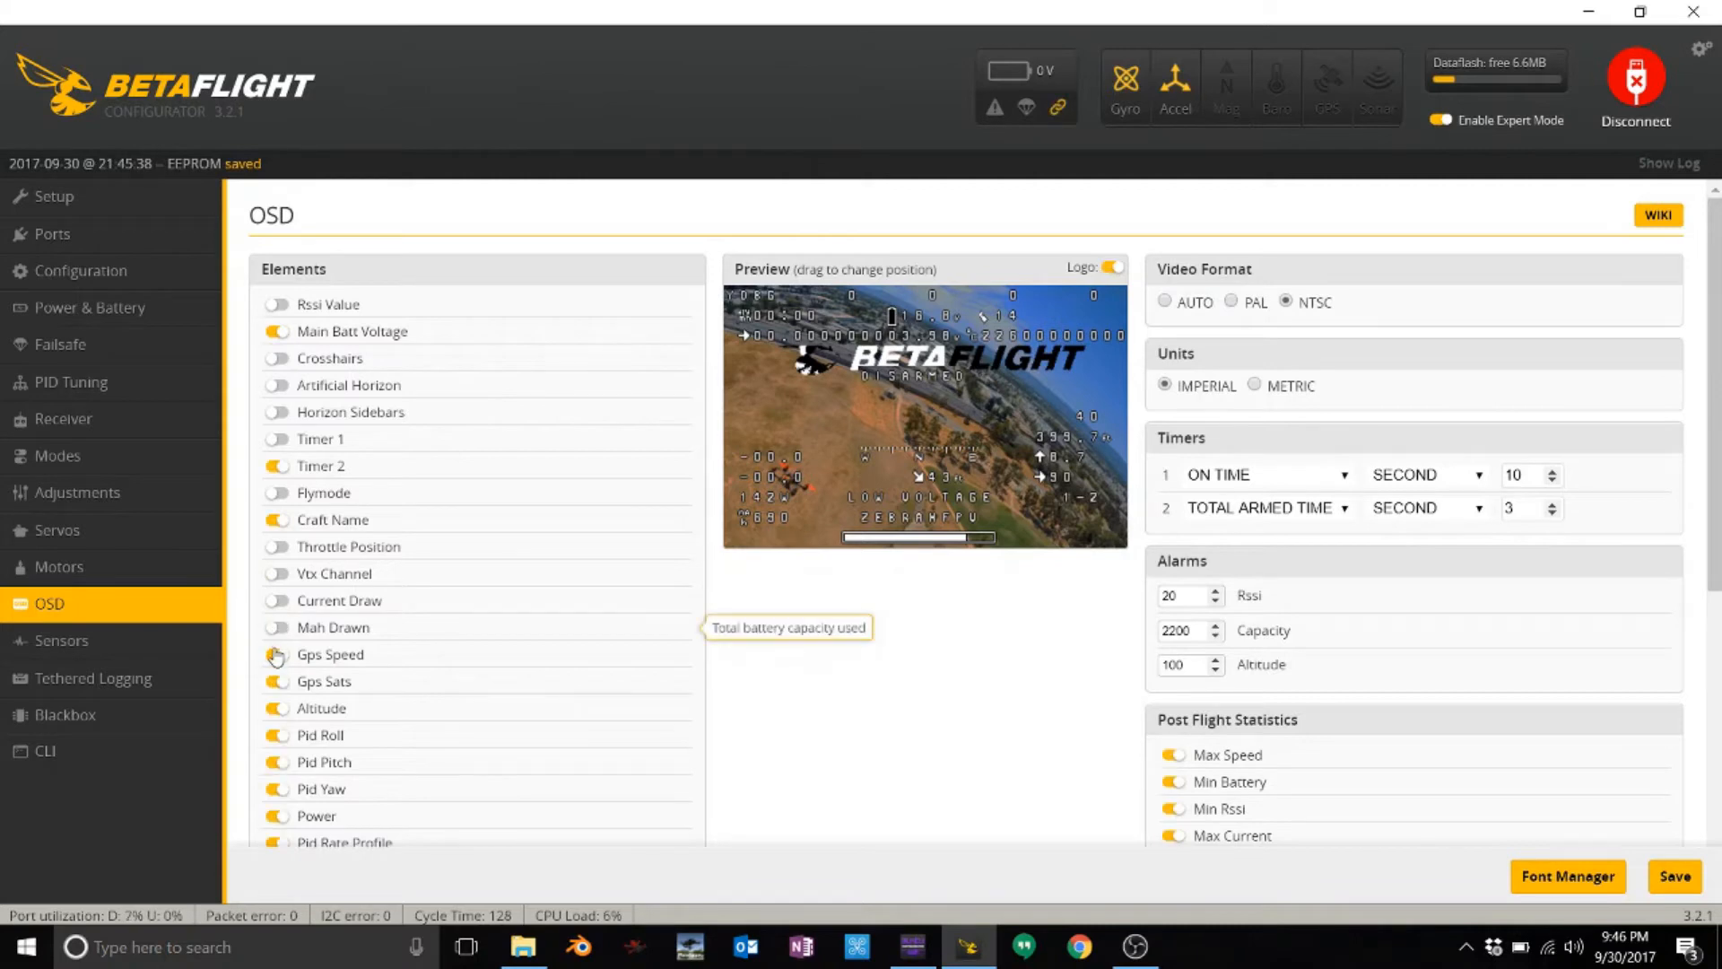
{"action": "left_click", "coordinate": [276, 656]}
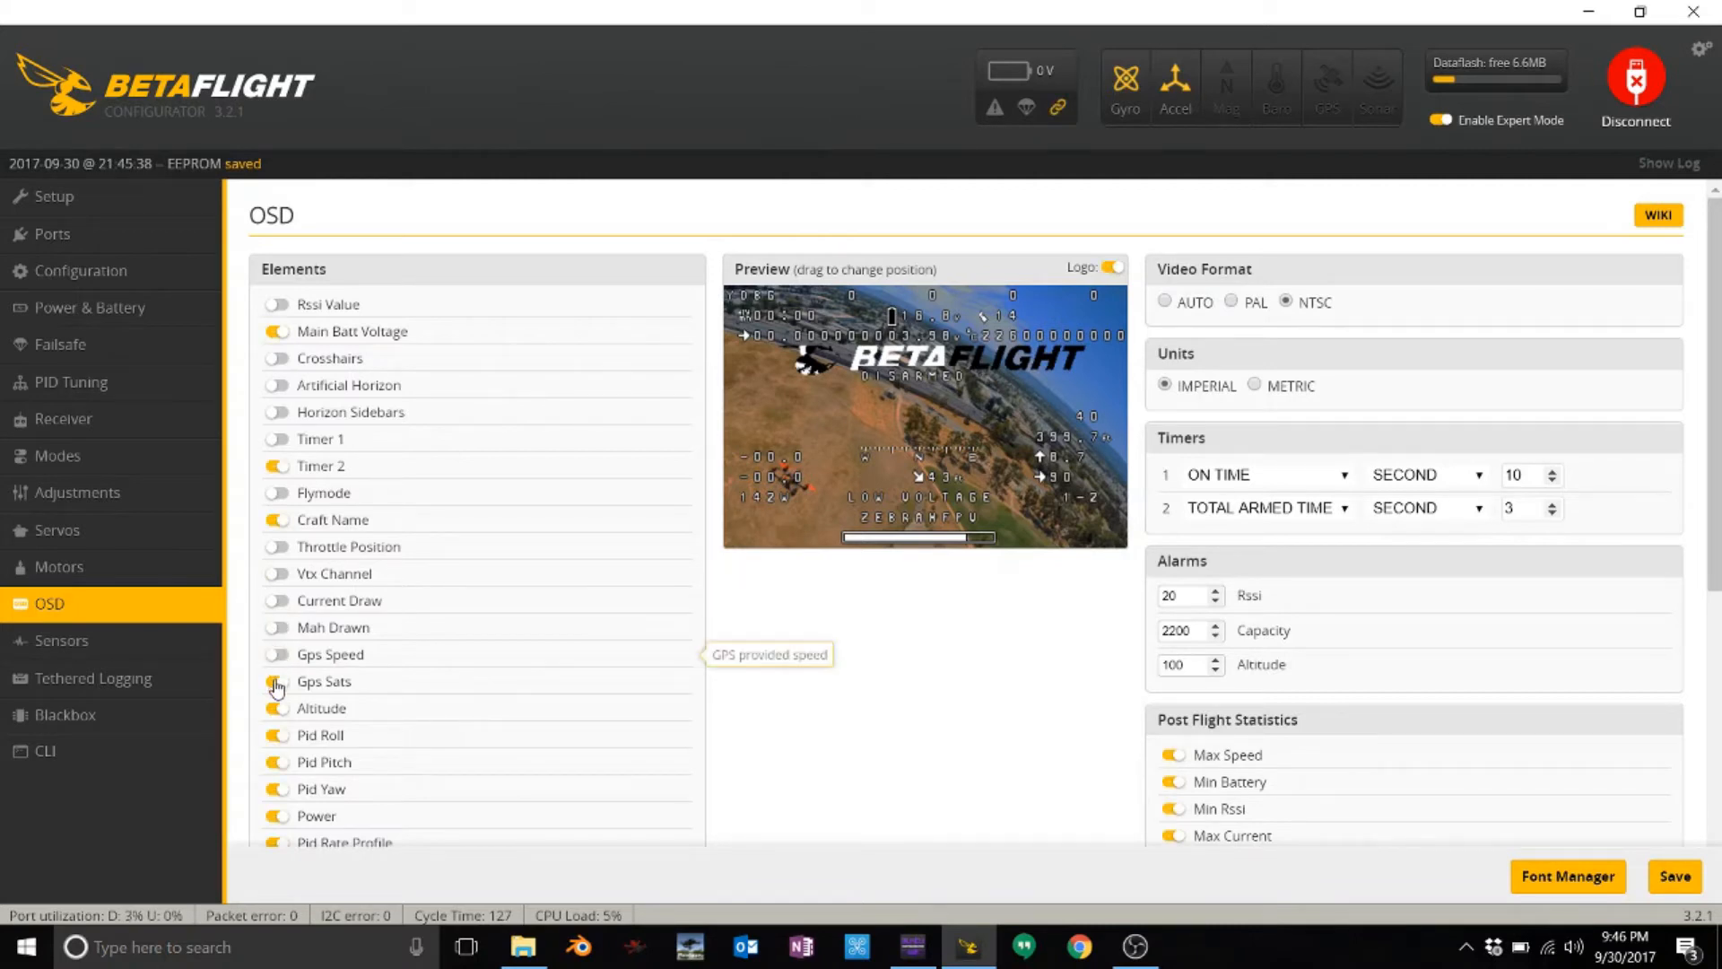
{"action": "left_click", "coordinate": [276, 683]}
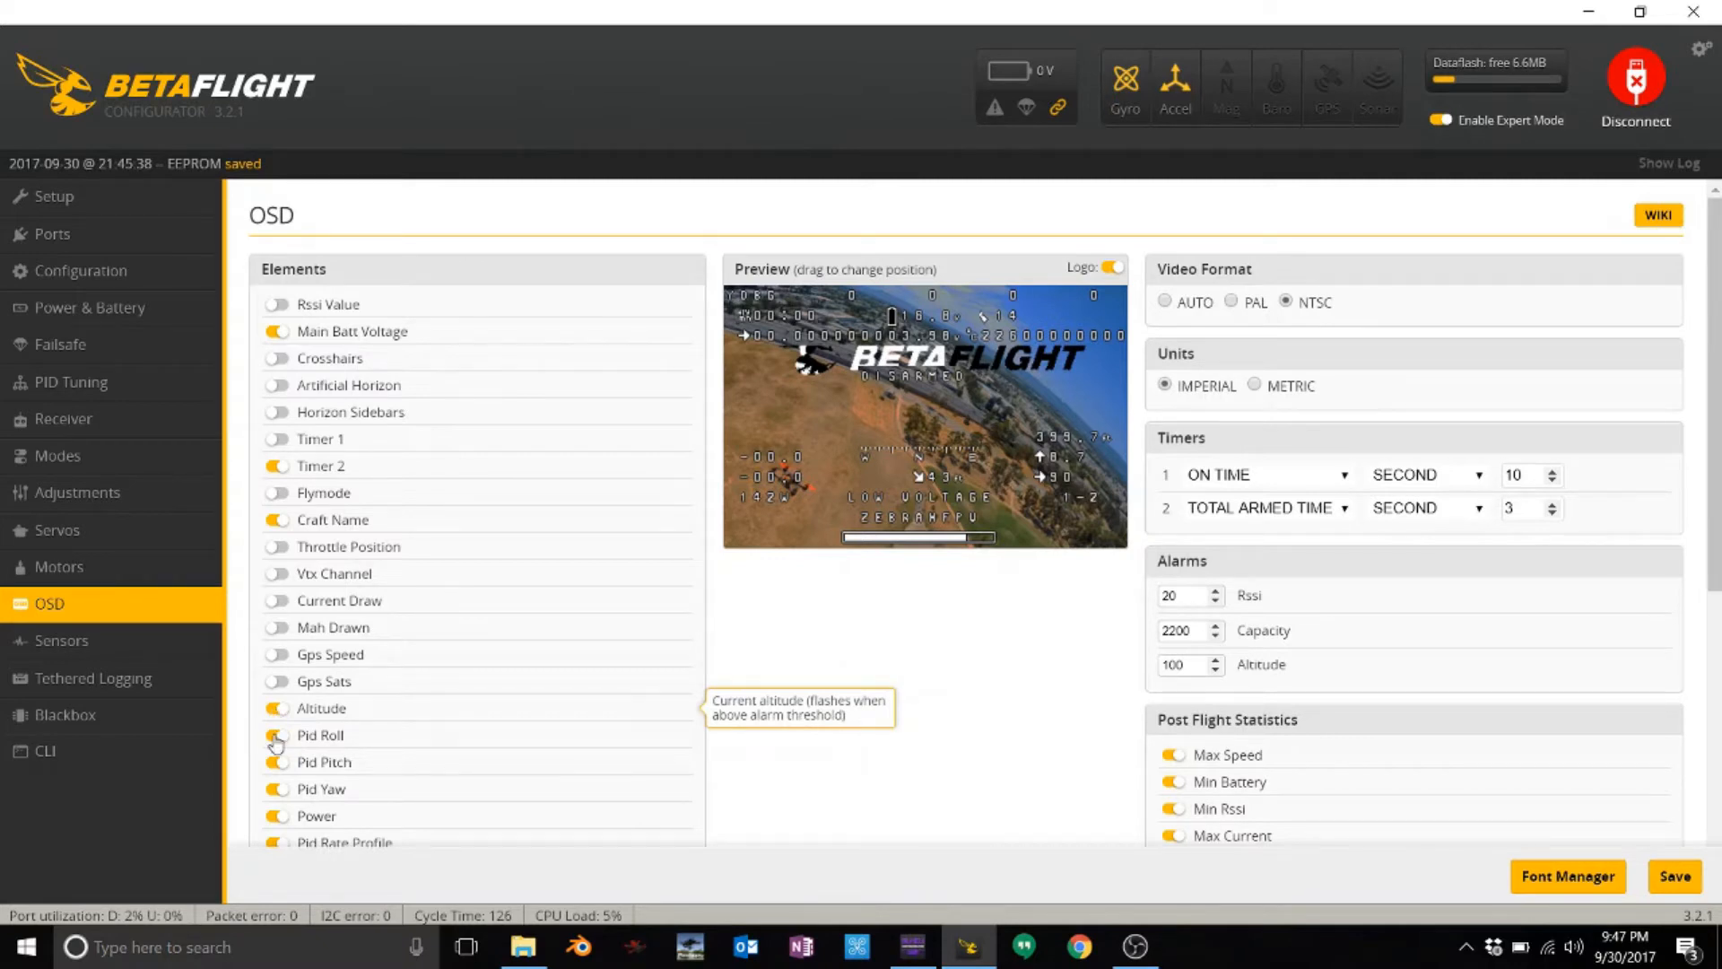
{"action": "left_click", "coordinate": [275, 739]}
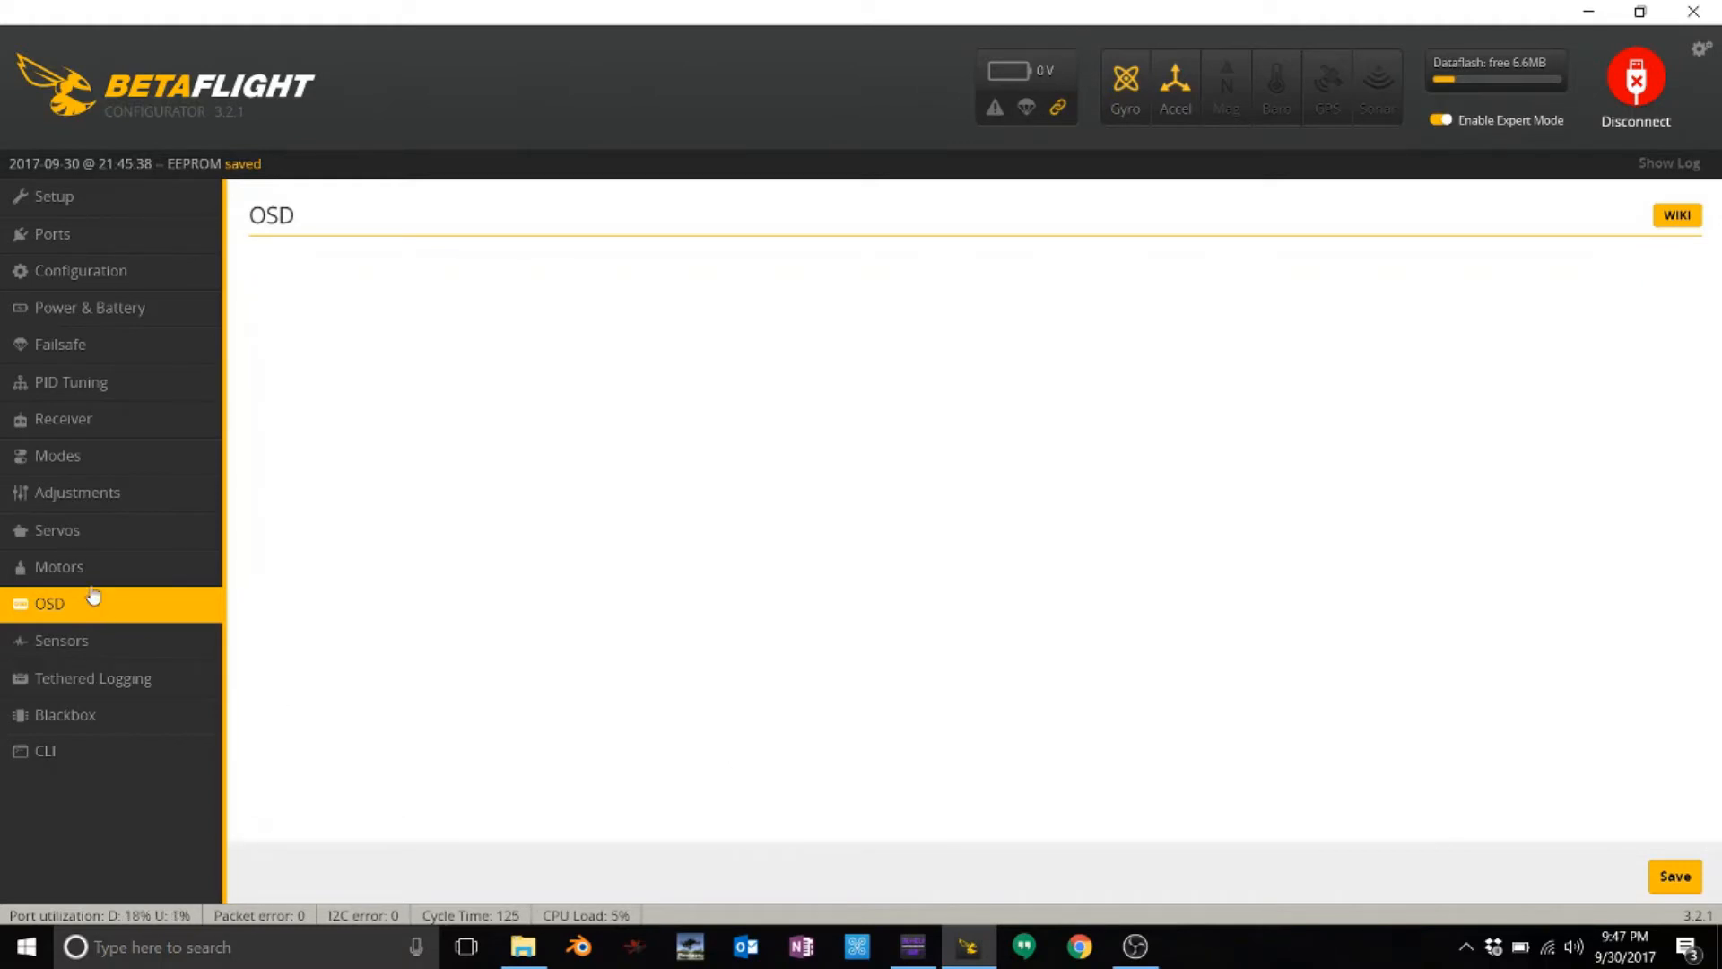
- Reload the OSD settings and turn off the elements Pid Pitch, Pid Yaw and Power
{"action": "left_click", "coordinate": [72, 557]}
{"action": "left_click", "coordinate": [59, 605]}
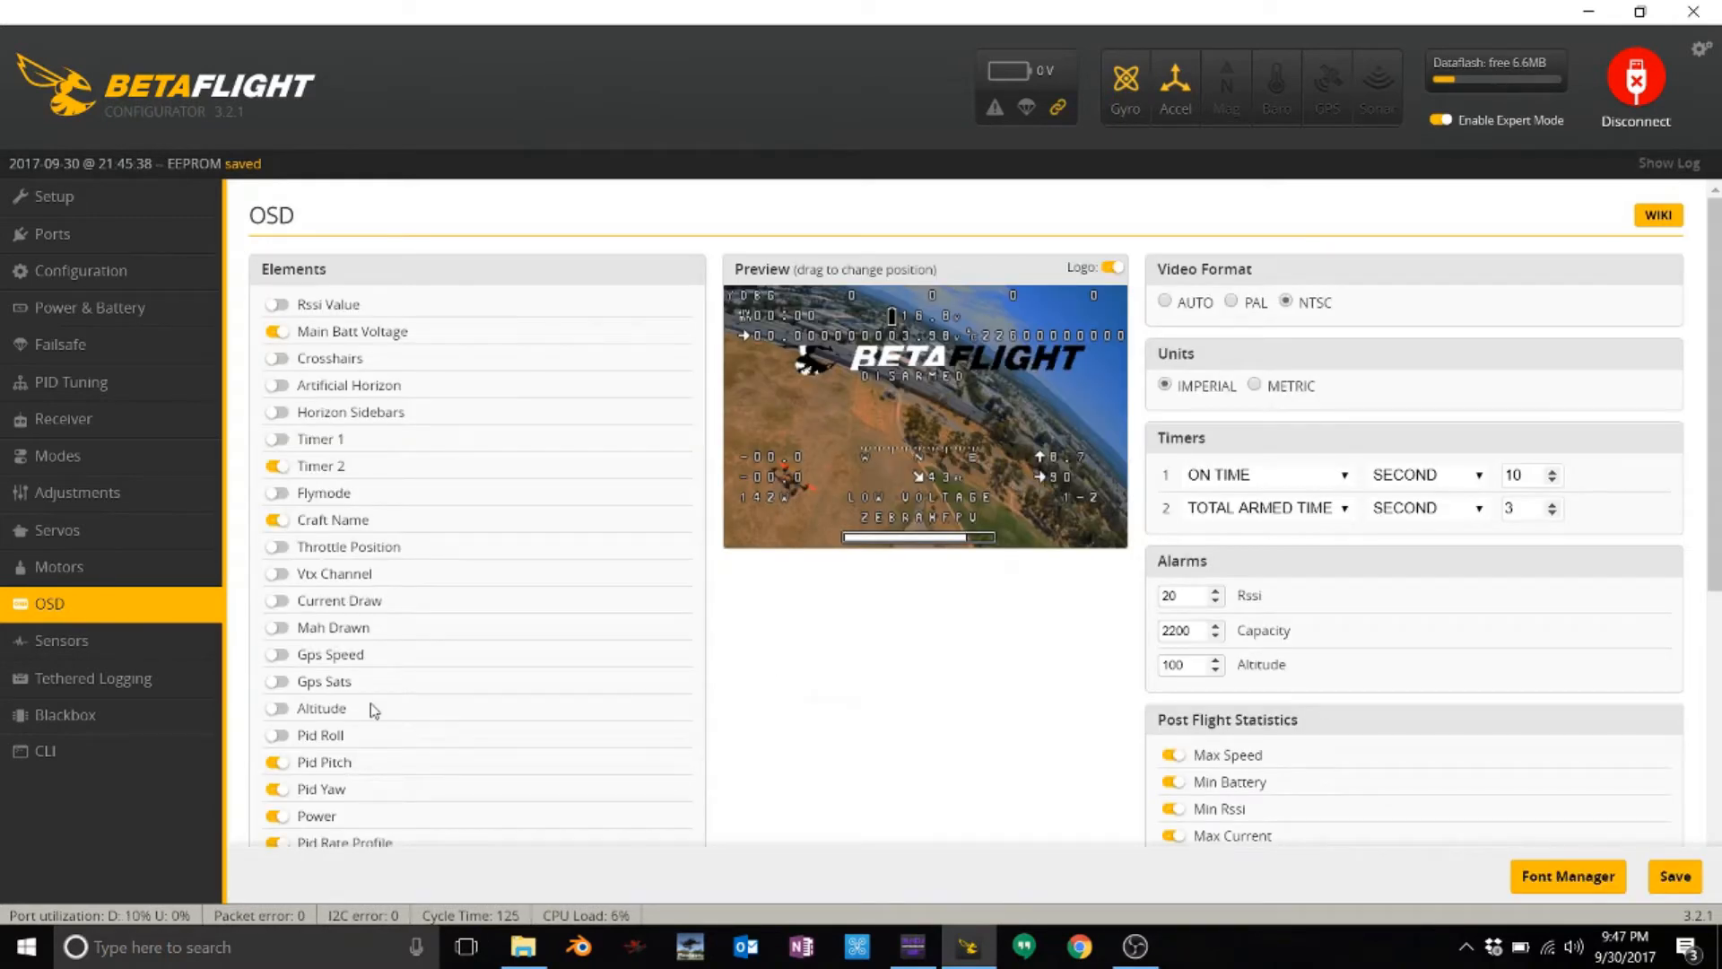
{"action": "left_click", "coordinate": [277, 762]}
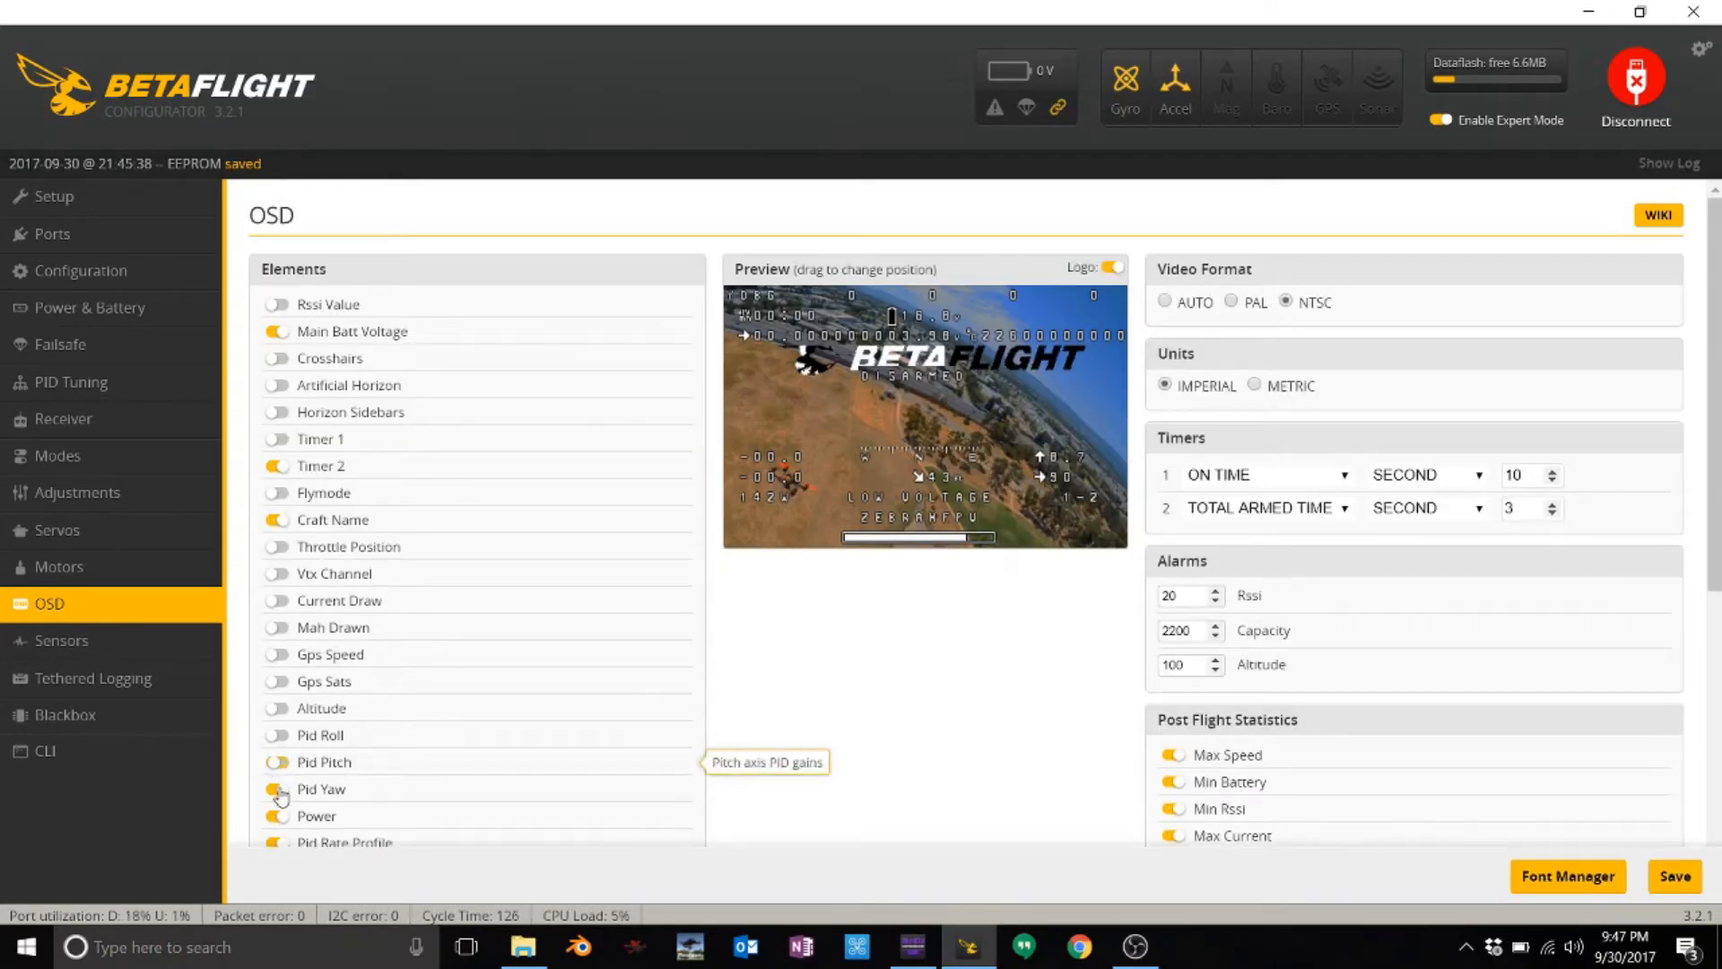
{"action": "left_click", "coordinate": [279, 790]}
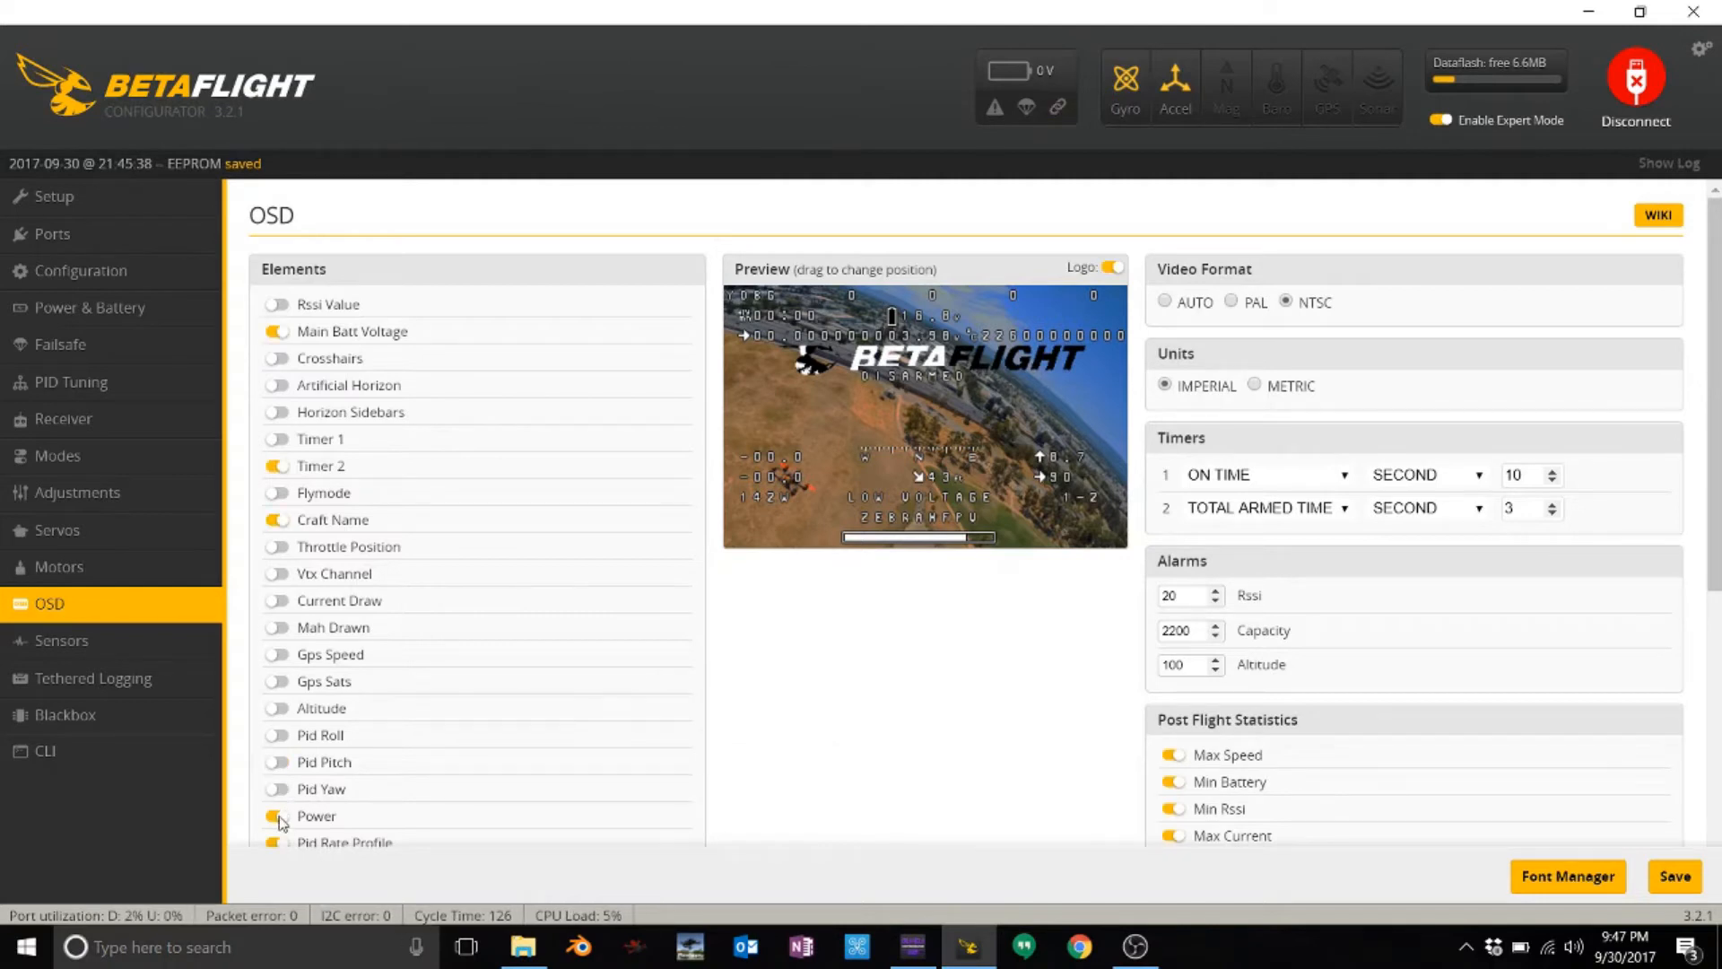
{"action": "left_click", "coordinate": [277, 816]}
- Turn off the OSD elements Pid Rate Profile, Warnings, Gps Lon, Gps Lat, Debug, Pitch Angle and Roll Angle
{"action": "scroll", "coordinate": [415, 771], "scroll_direction": "down", "scroll_amount": 5}
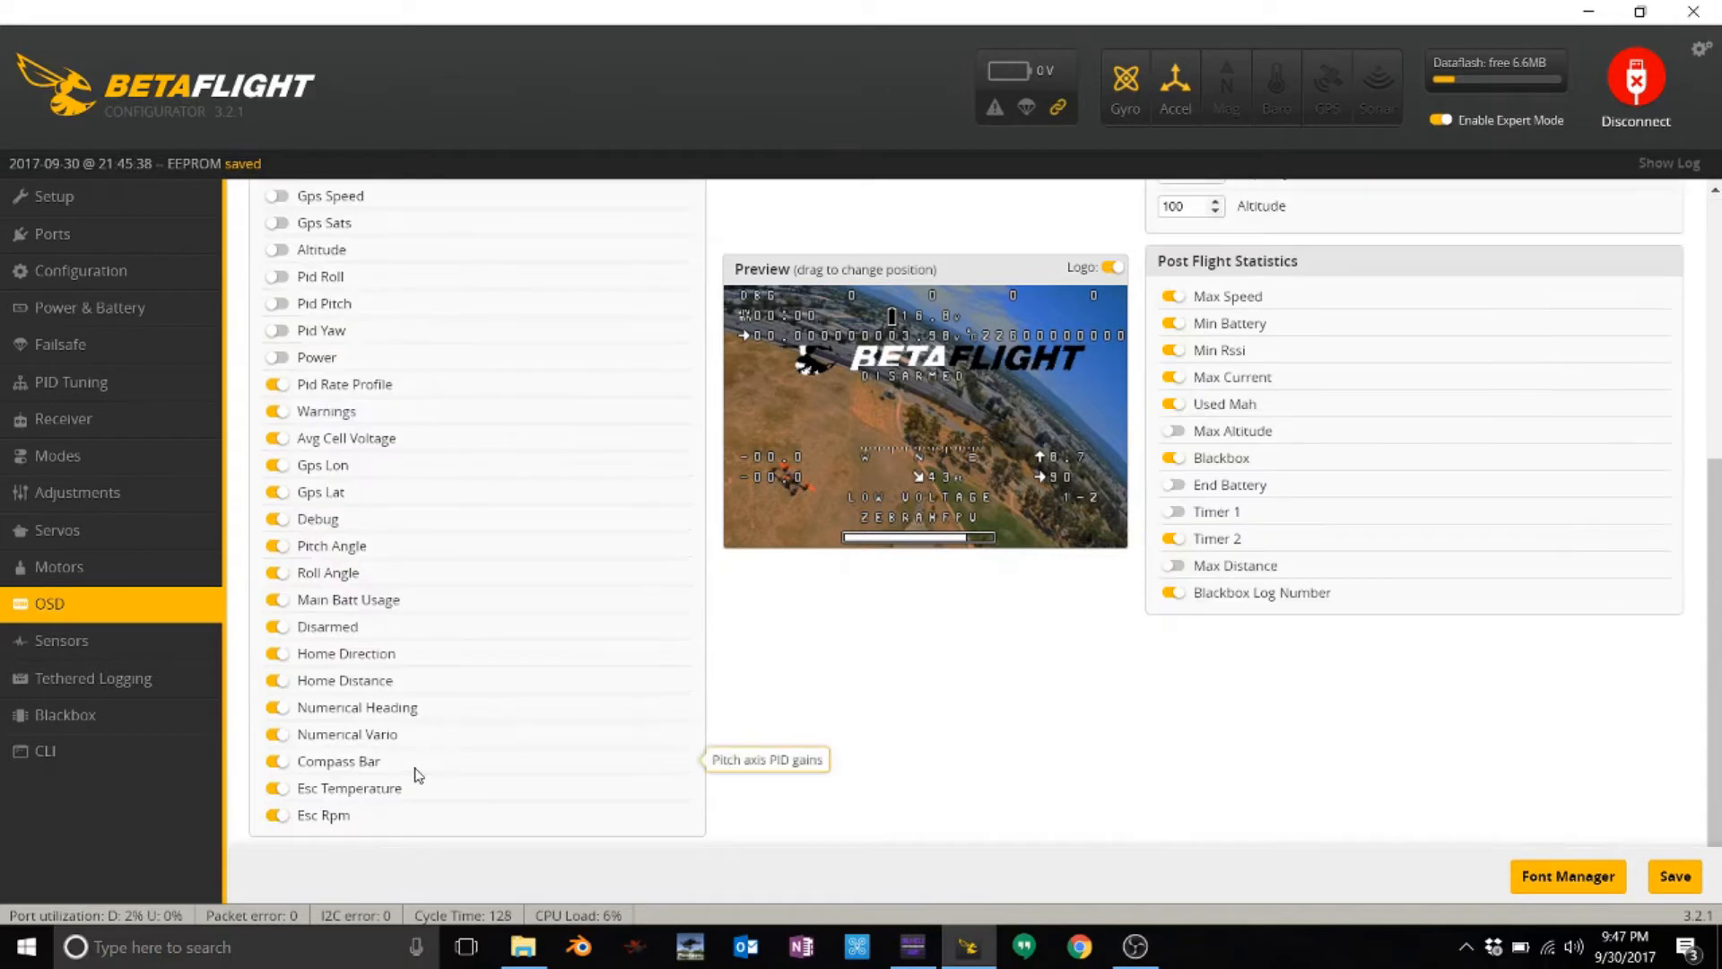
{"action": "left_click", "coordinate": [267, 437]}
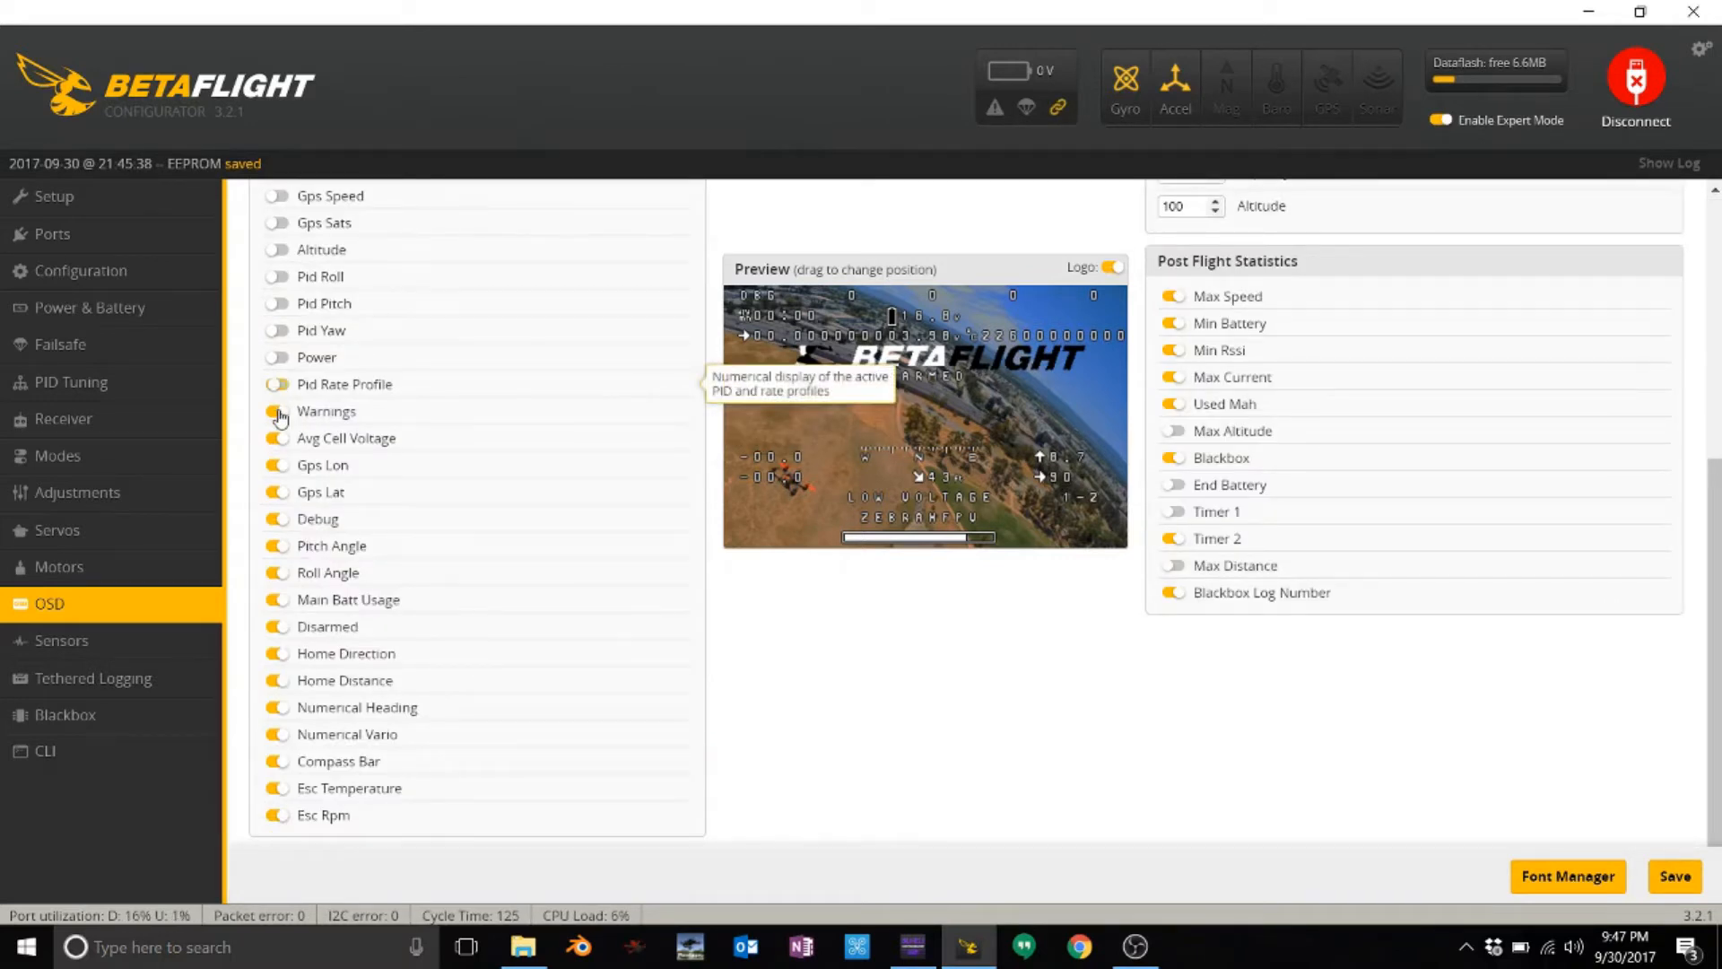
{"action": "left_click", "coordinate": [277, 412]}
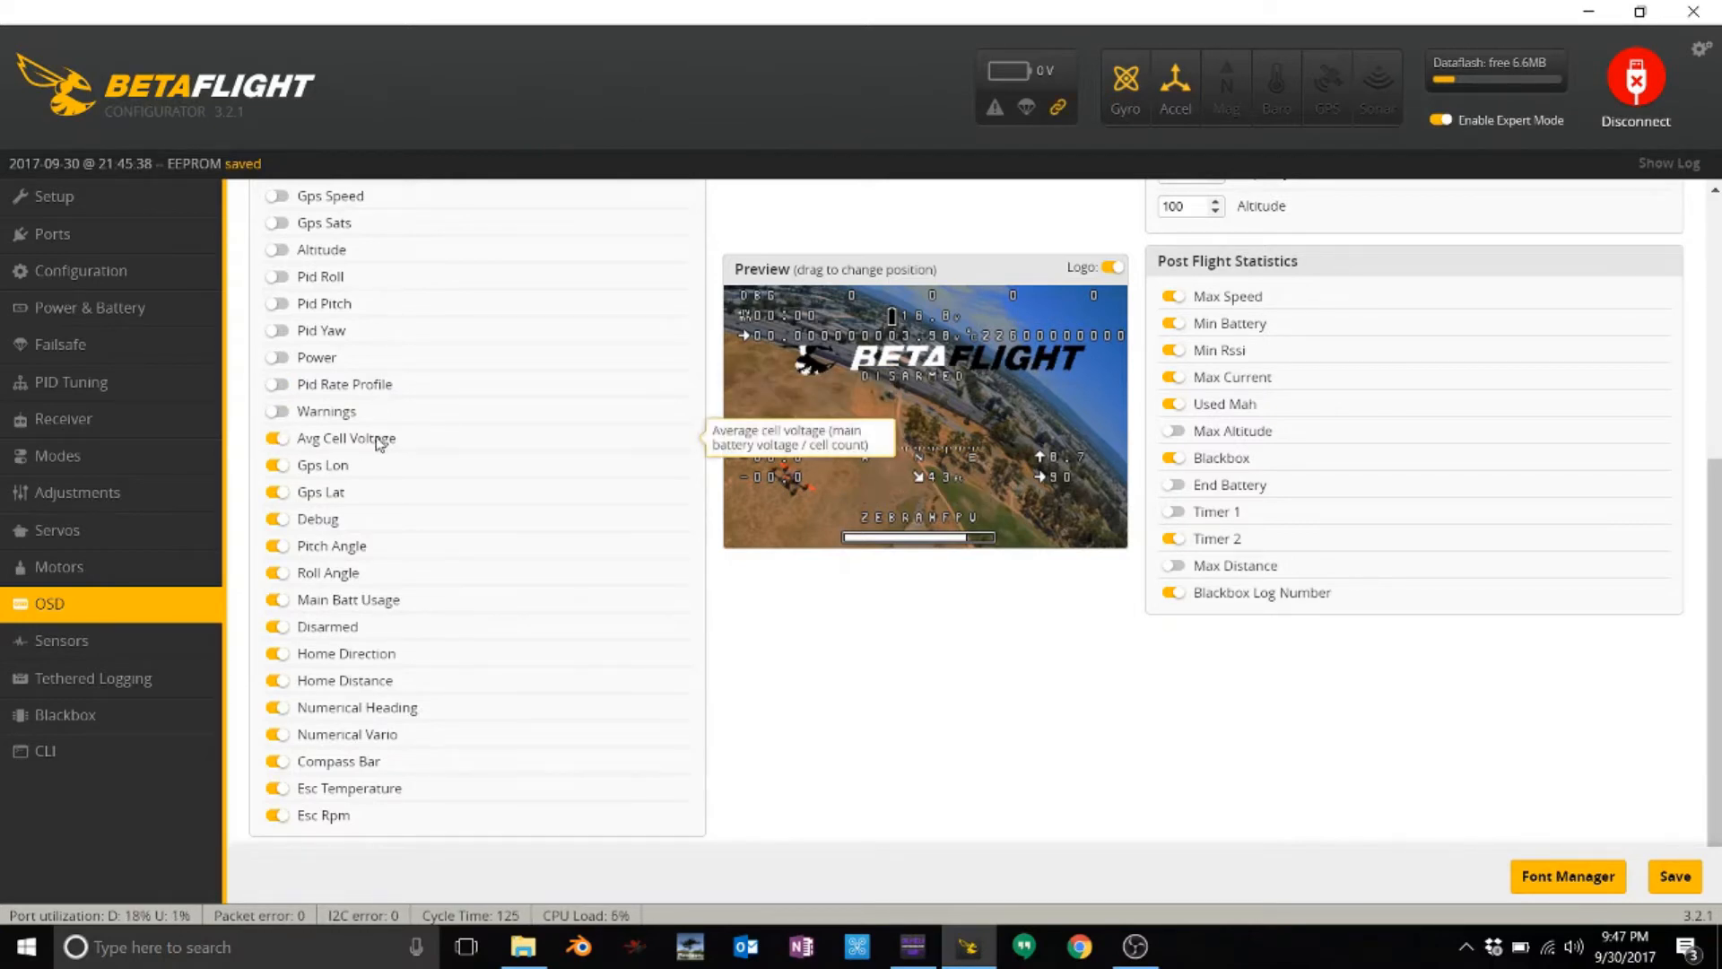
{"action": "left_click", "coordinate": [277, 495]}
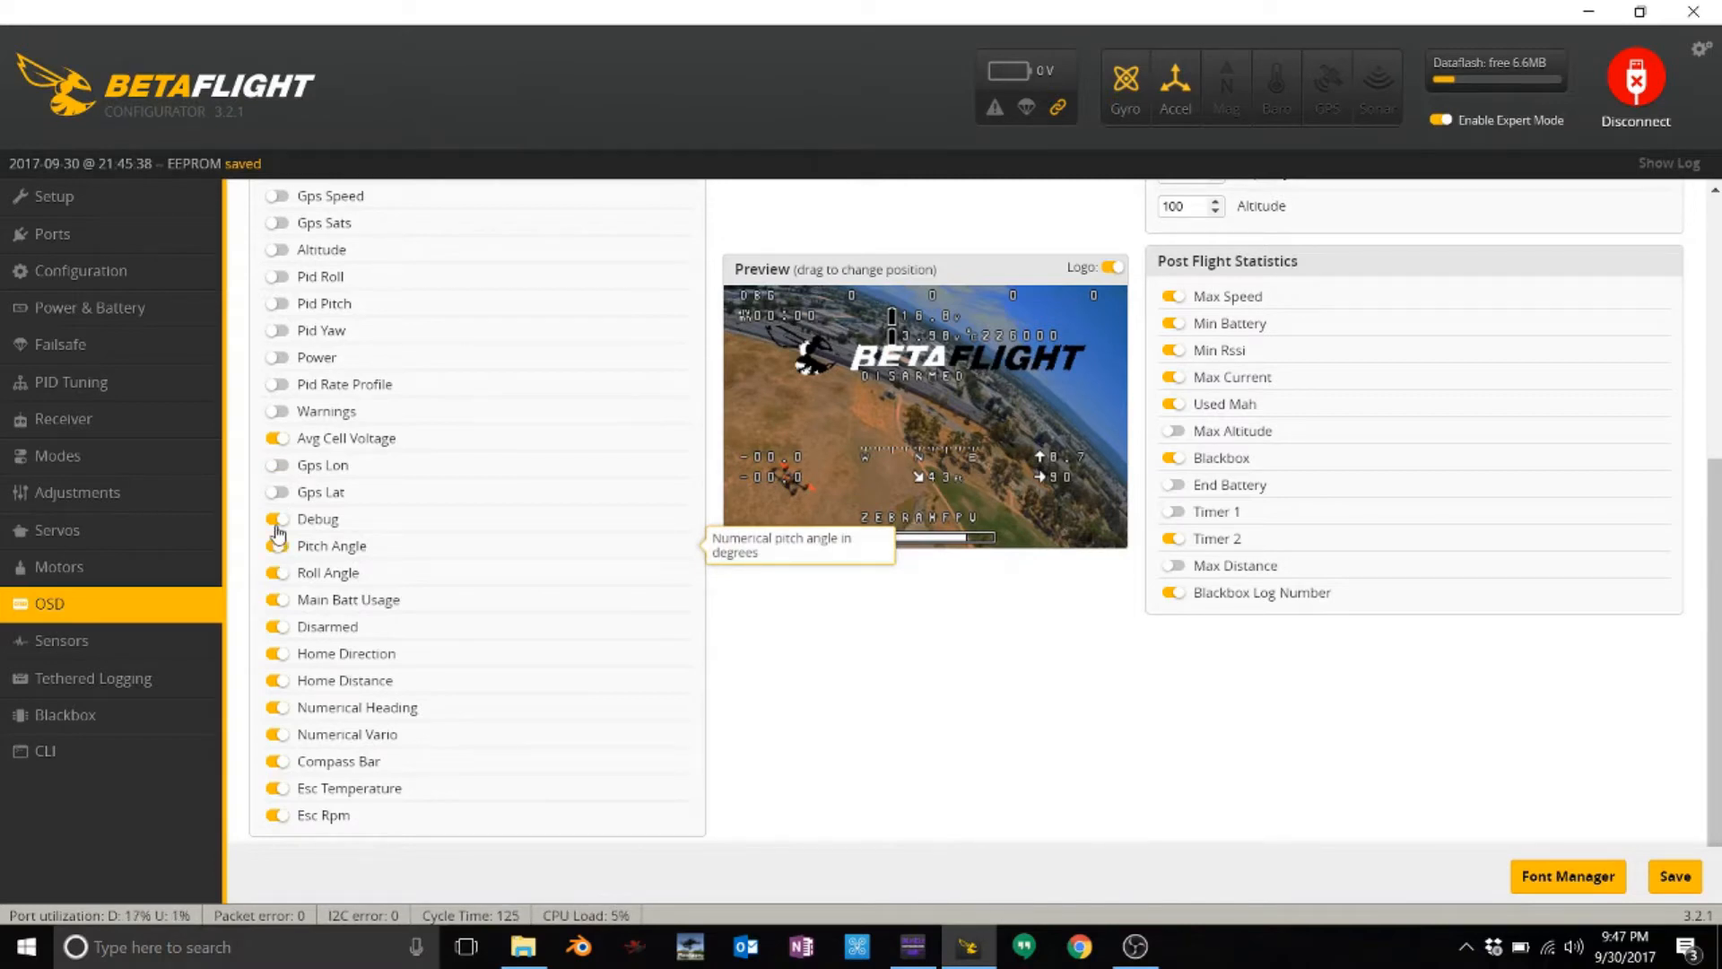
{"action": "left_click", "coordinate": [278, 544]}
{"action": "left_click", "coordinate": [276, 572]}
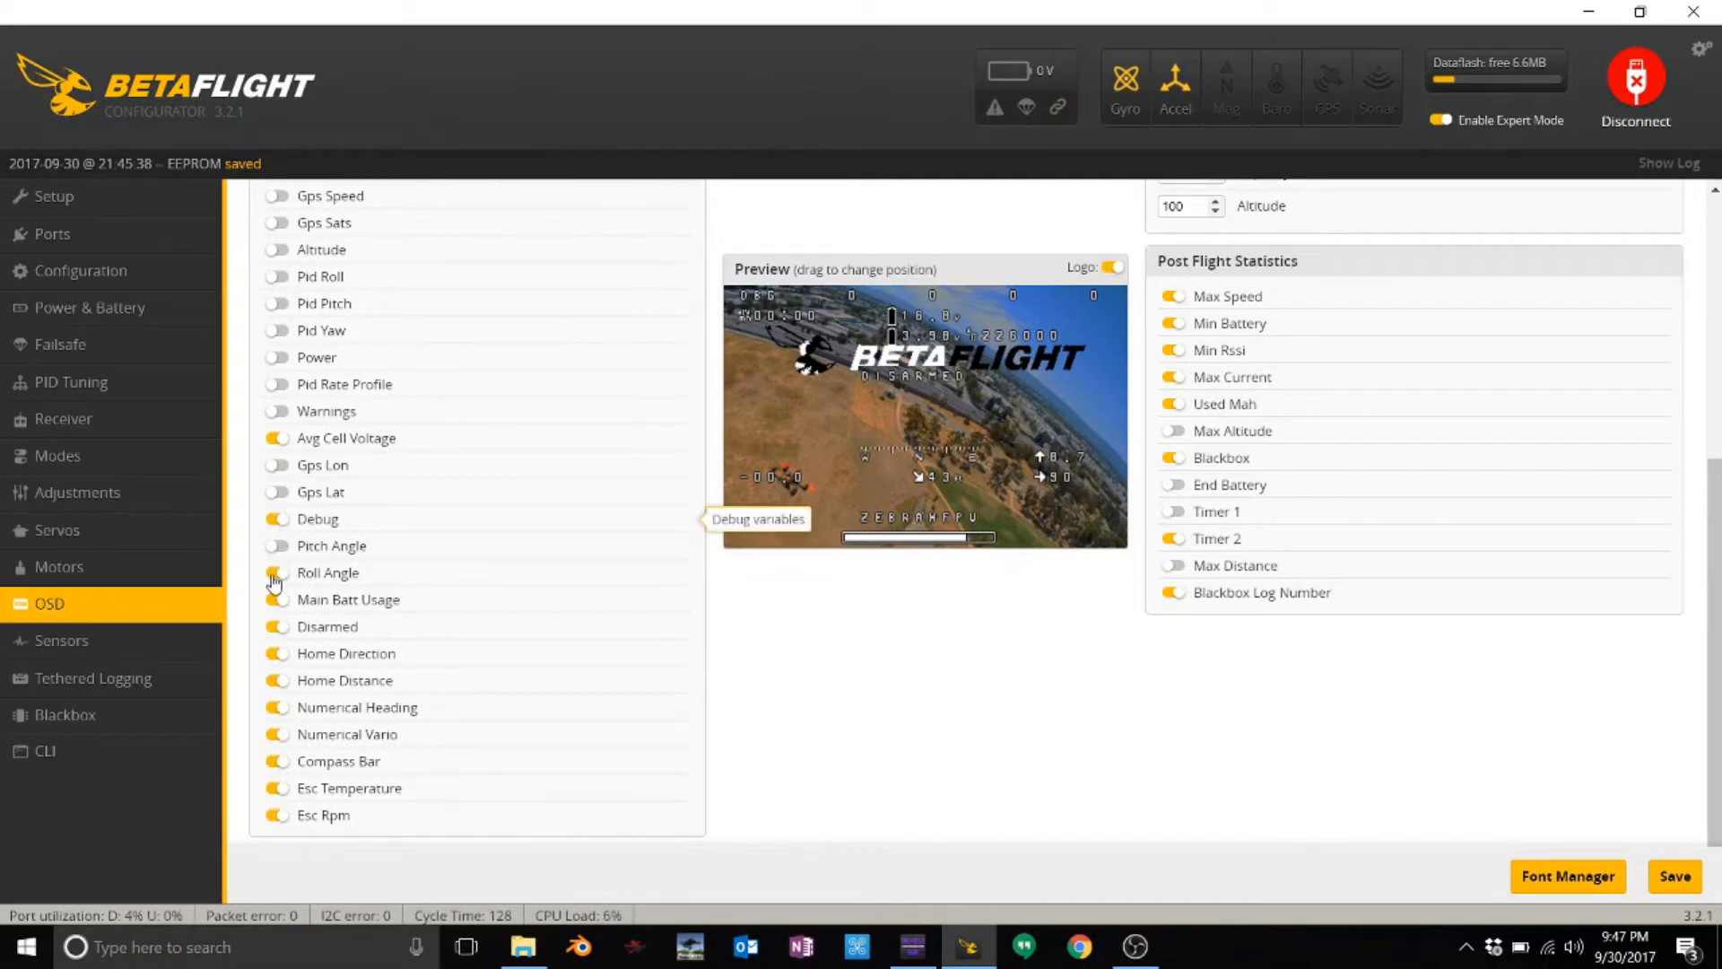
{"action": "left_click", "coordinate": [277, 521]}
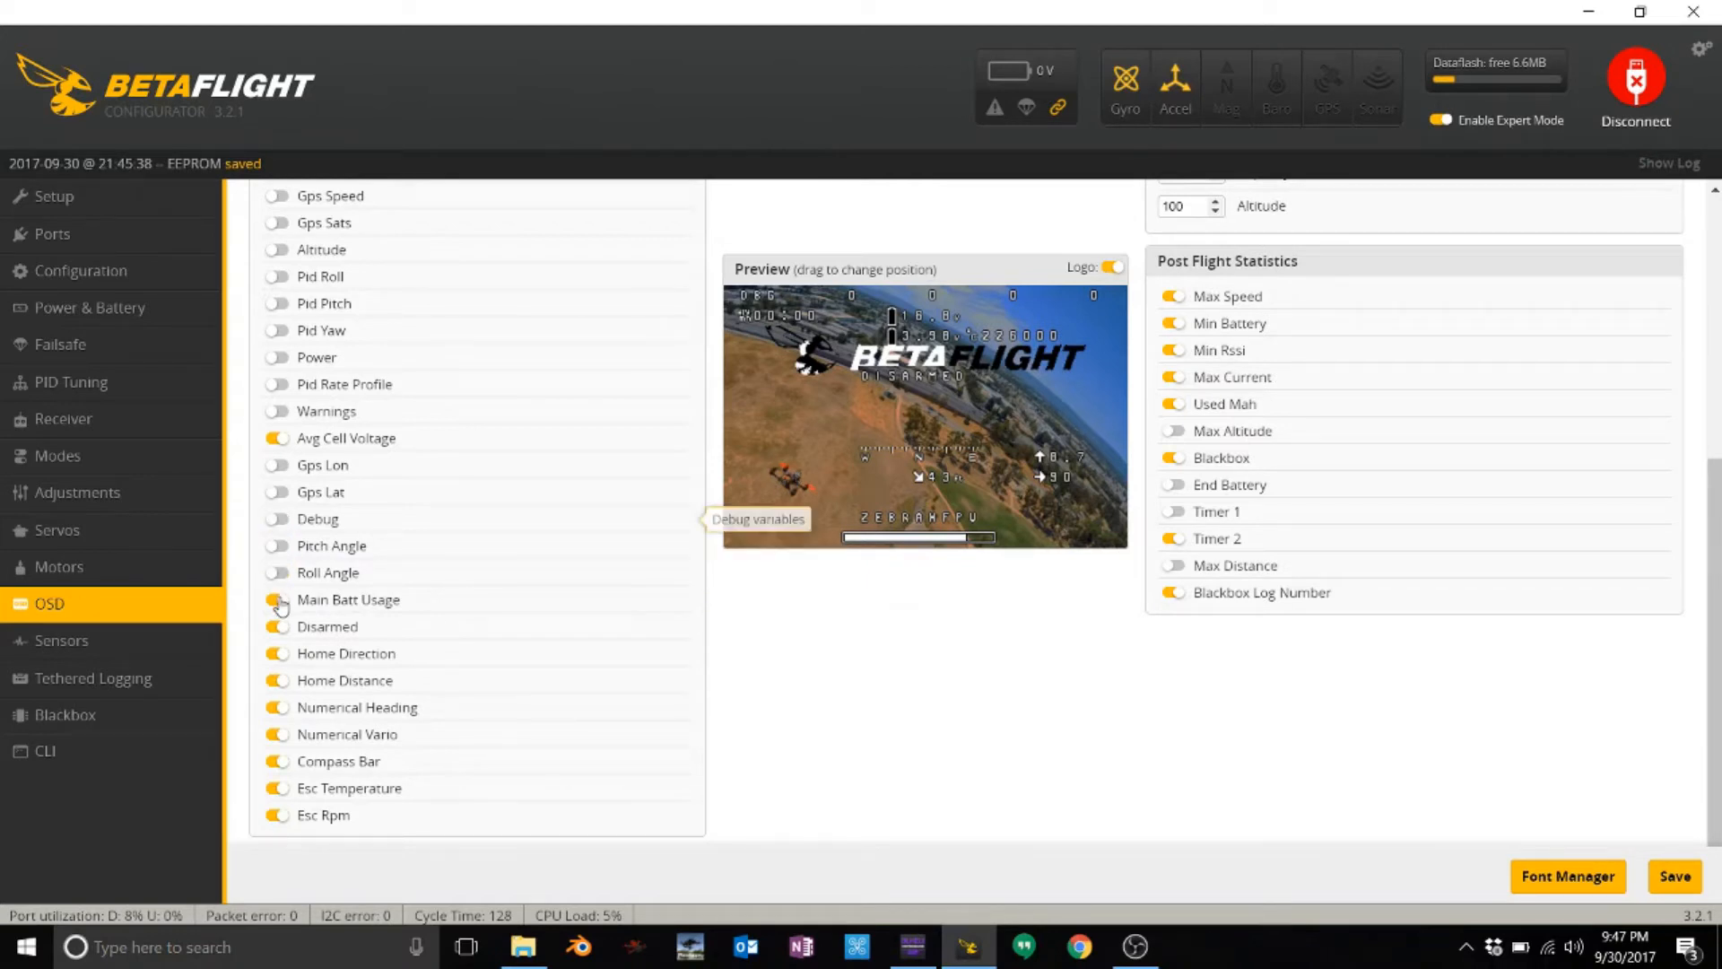
- Turn off the OSD elements Main Batt Usage, Home Direction, Home Distance, Numerical Heading, Numerical Vario and Compass Bar, keeping Disarmed on
{"action": "left_click", "coordinate": [279, 602]}
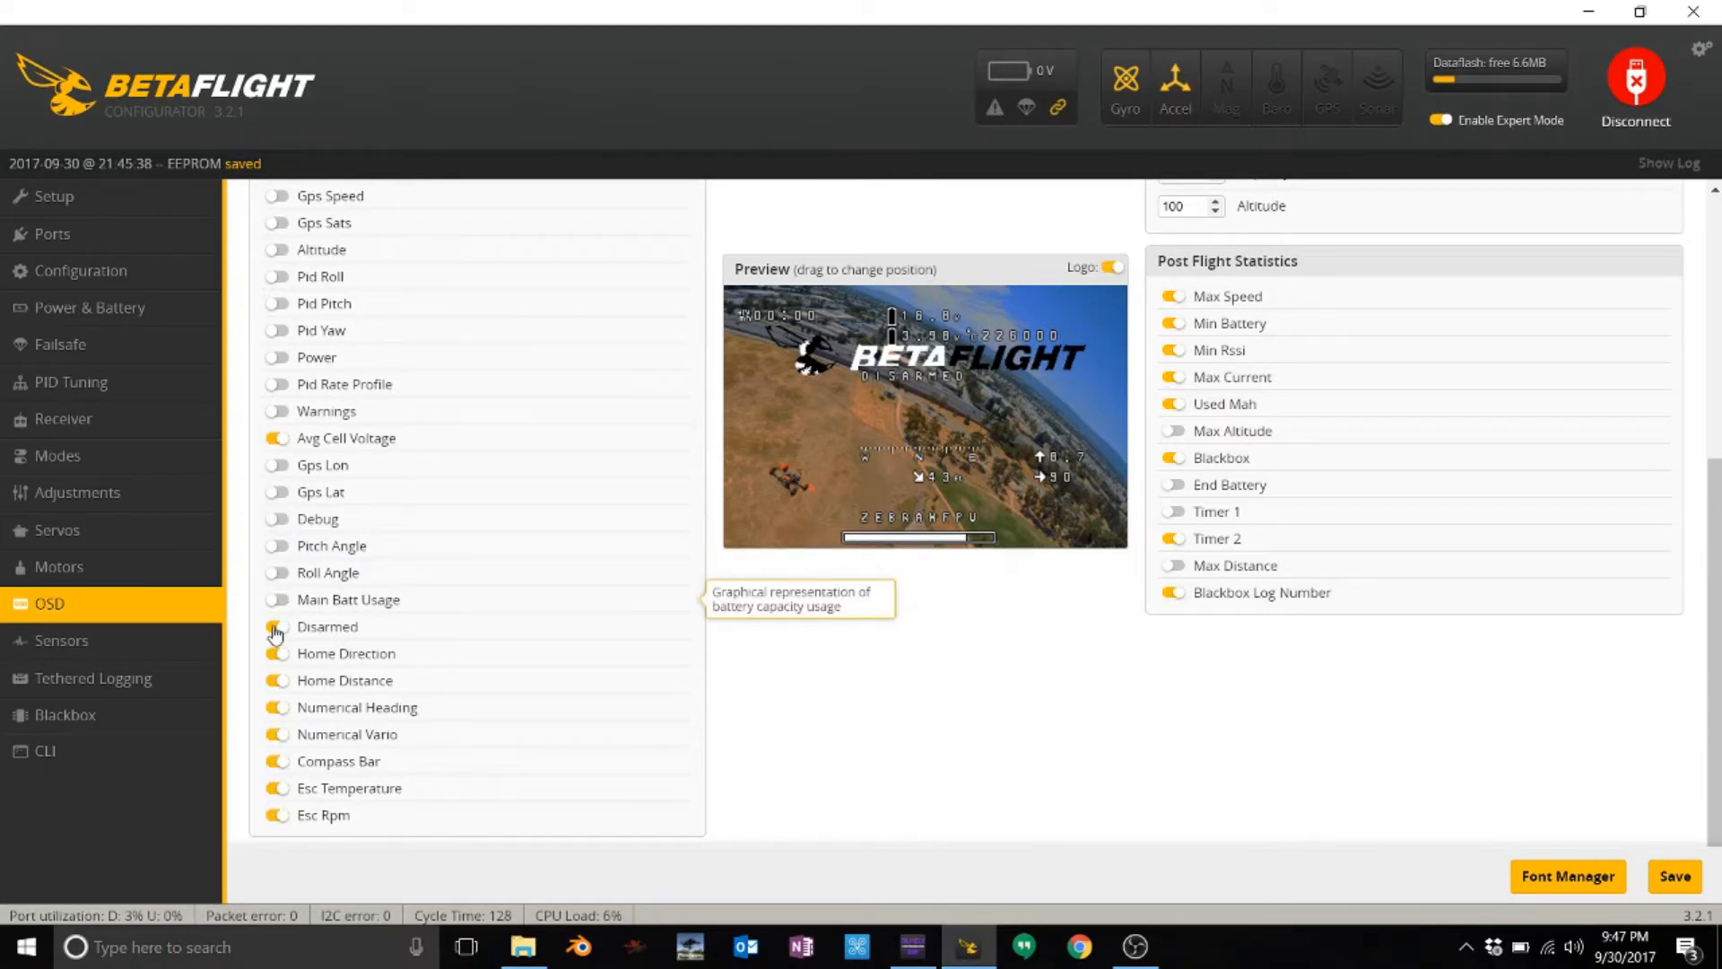
{"action": "left_click", "coordinate": [276, 628]}
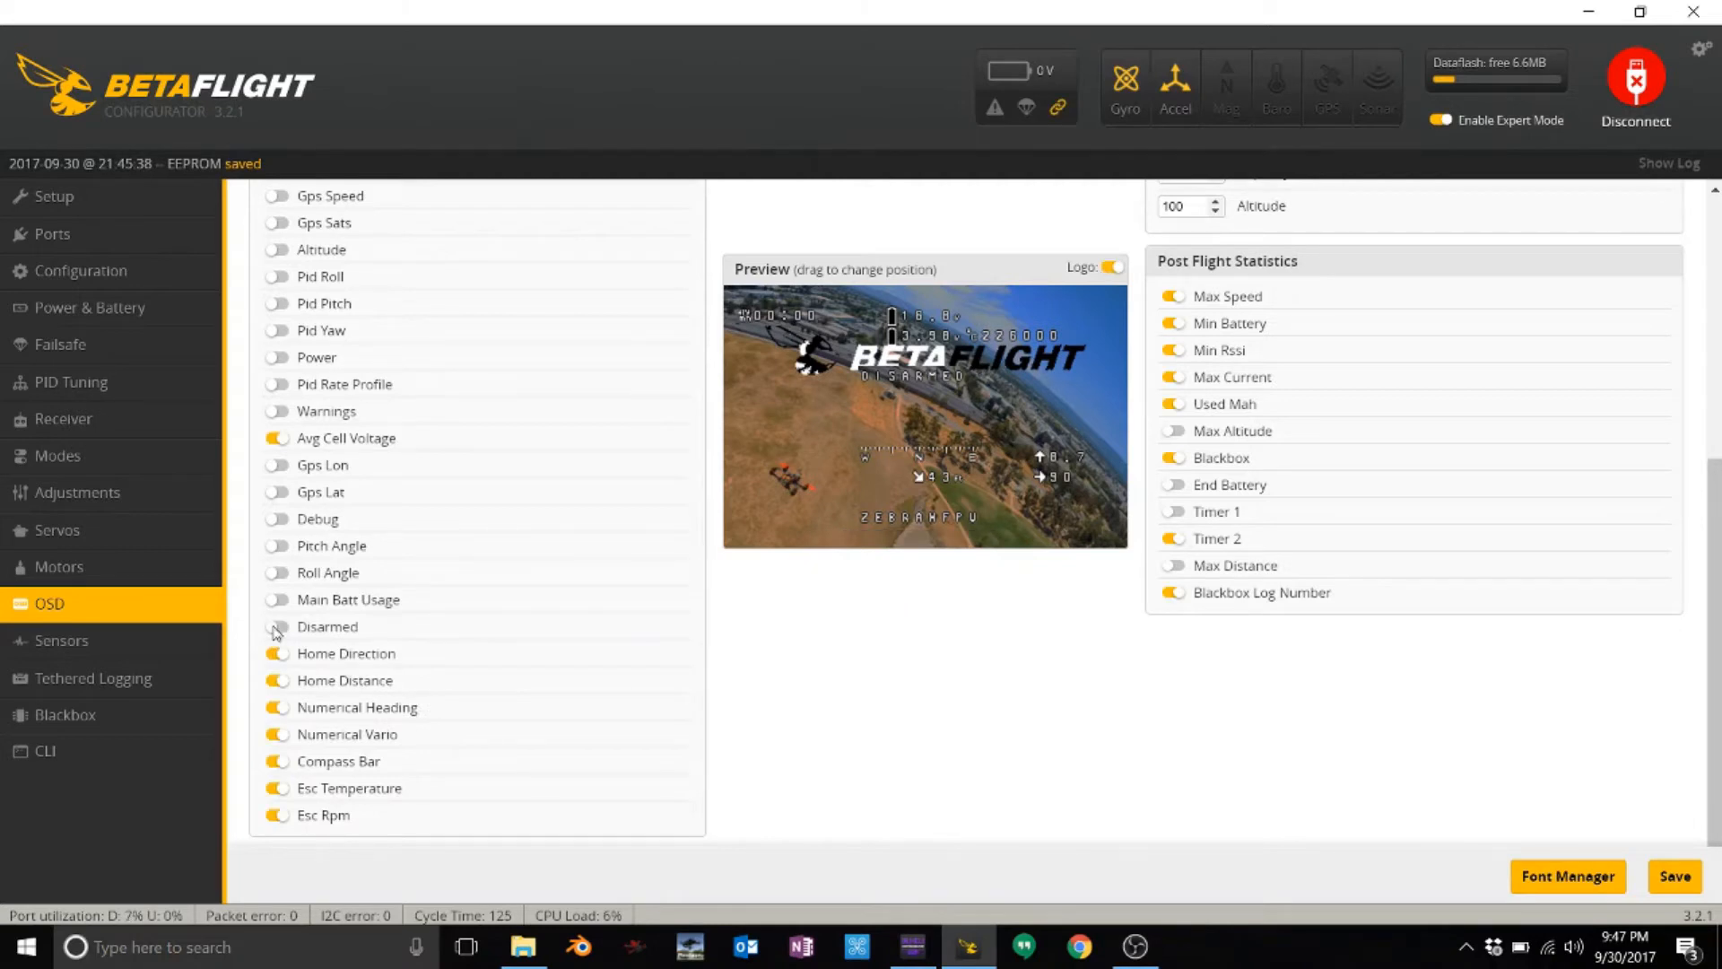
{"action": "left_click", "coordinate": [278, 660]}
{"action": "left_click", "coordinate": [277, 707]}
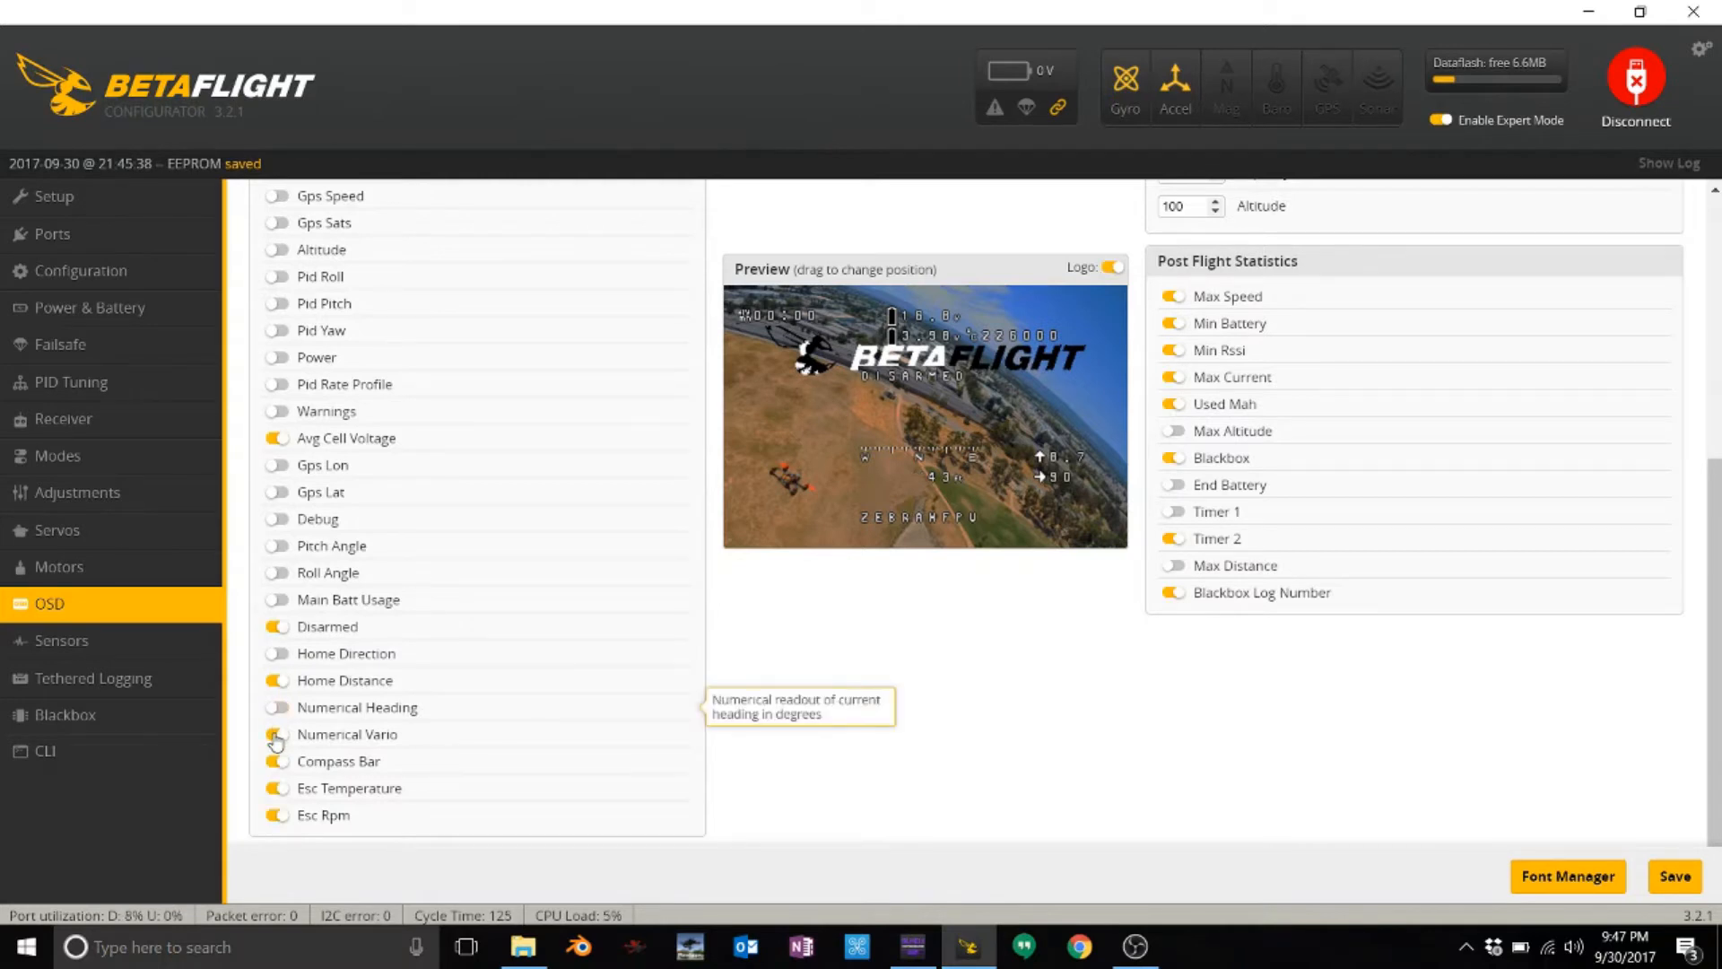
{"action": "left_click", "coordinate": [275, 736]}
{"action": "left_click", "coordinate": [279, 683]}
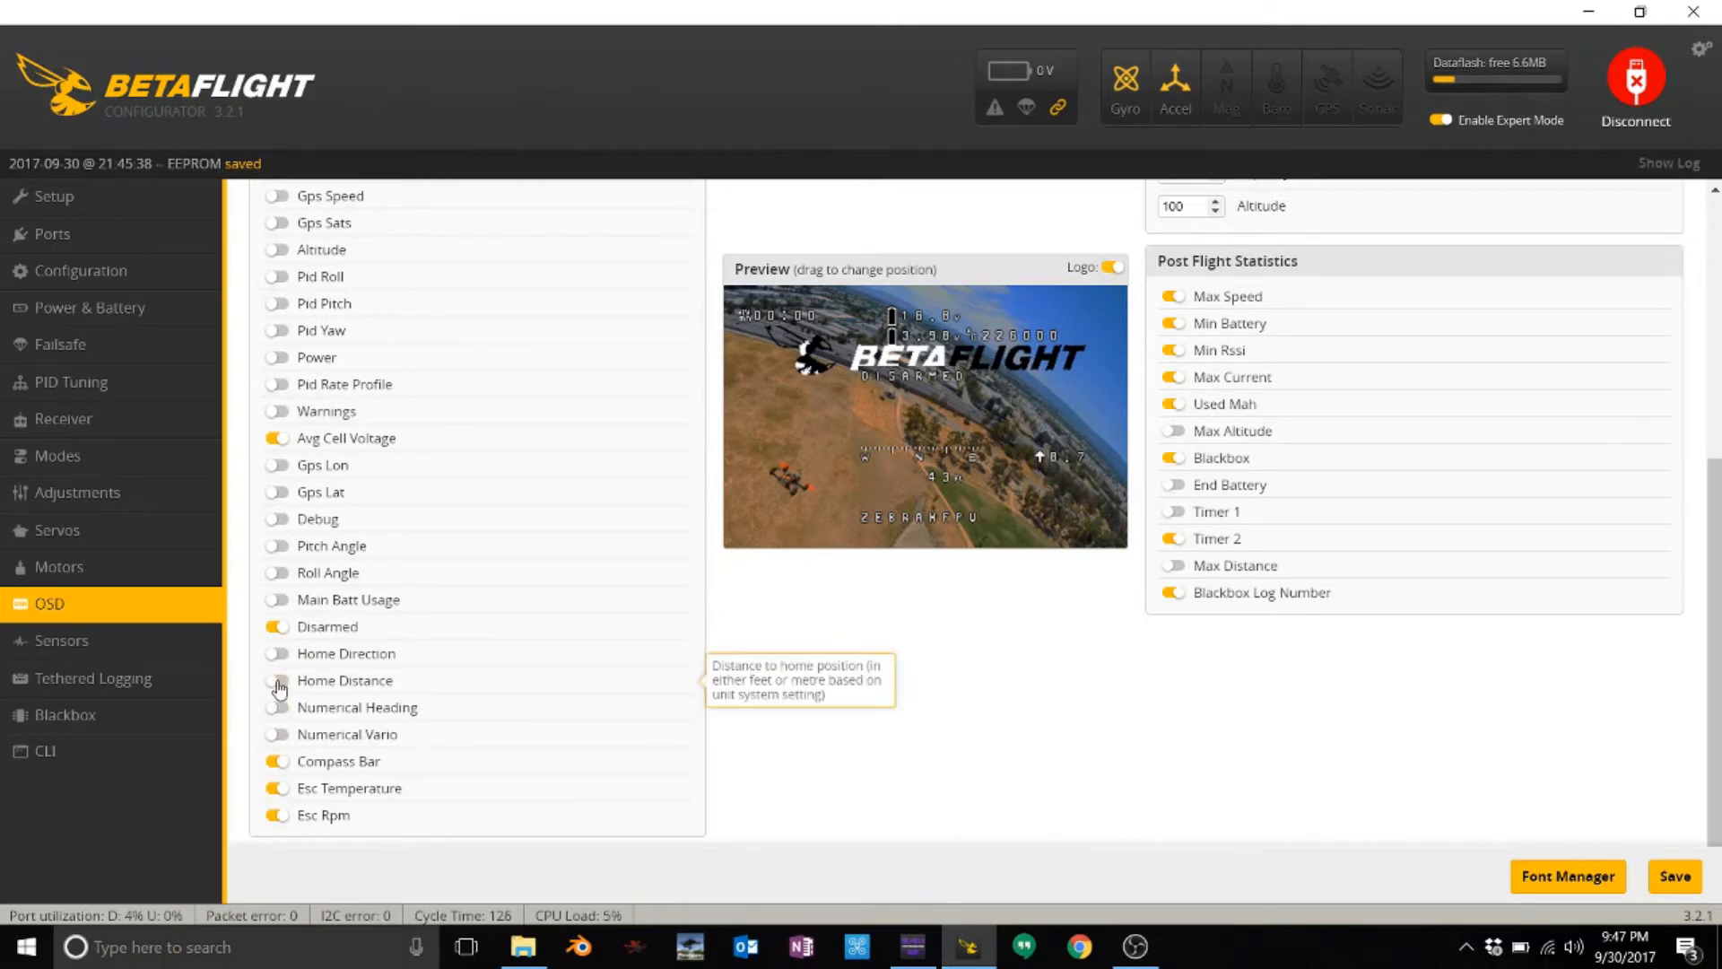
{"action": "left_click", "coordinate": [277, 761]}
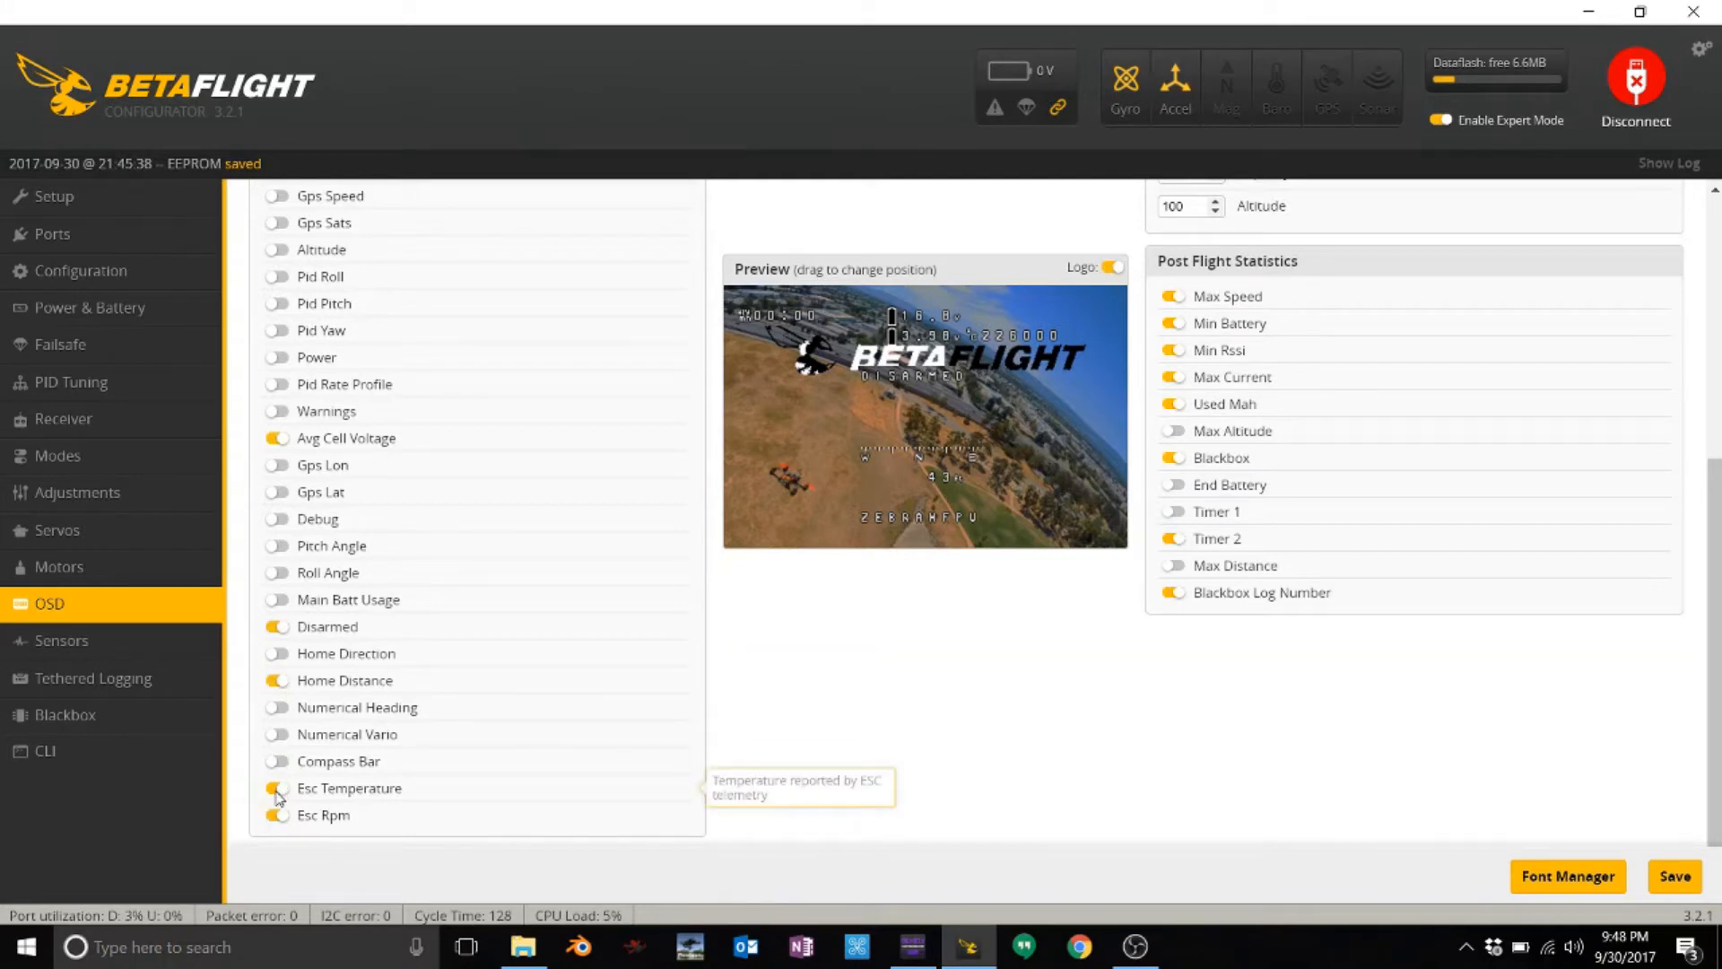
- Reload the OSD settings, turn off Esc Temperature and Esc Rpm, and hide the logo in the preview
{"action": "left_click", "coordinate": [276, 818]}
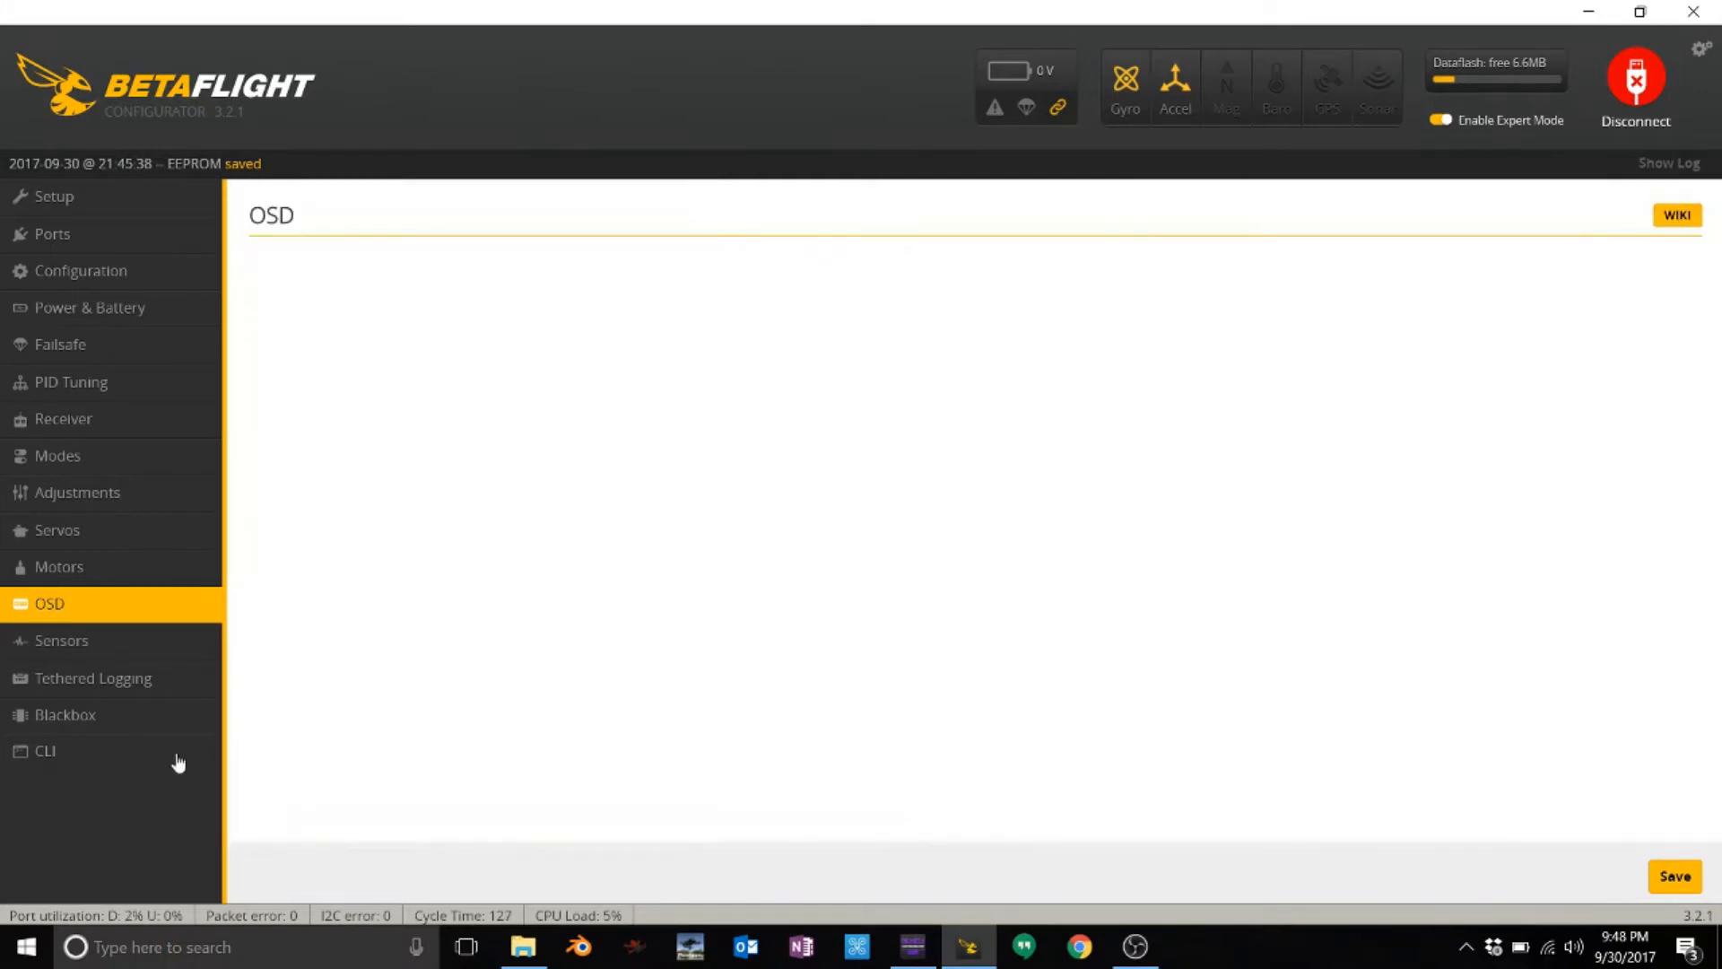
{"action": "left_click", "coordinate": [90, 646]}
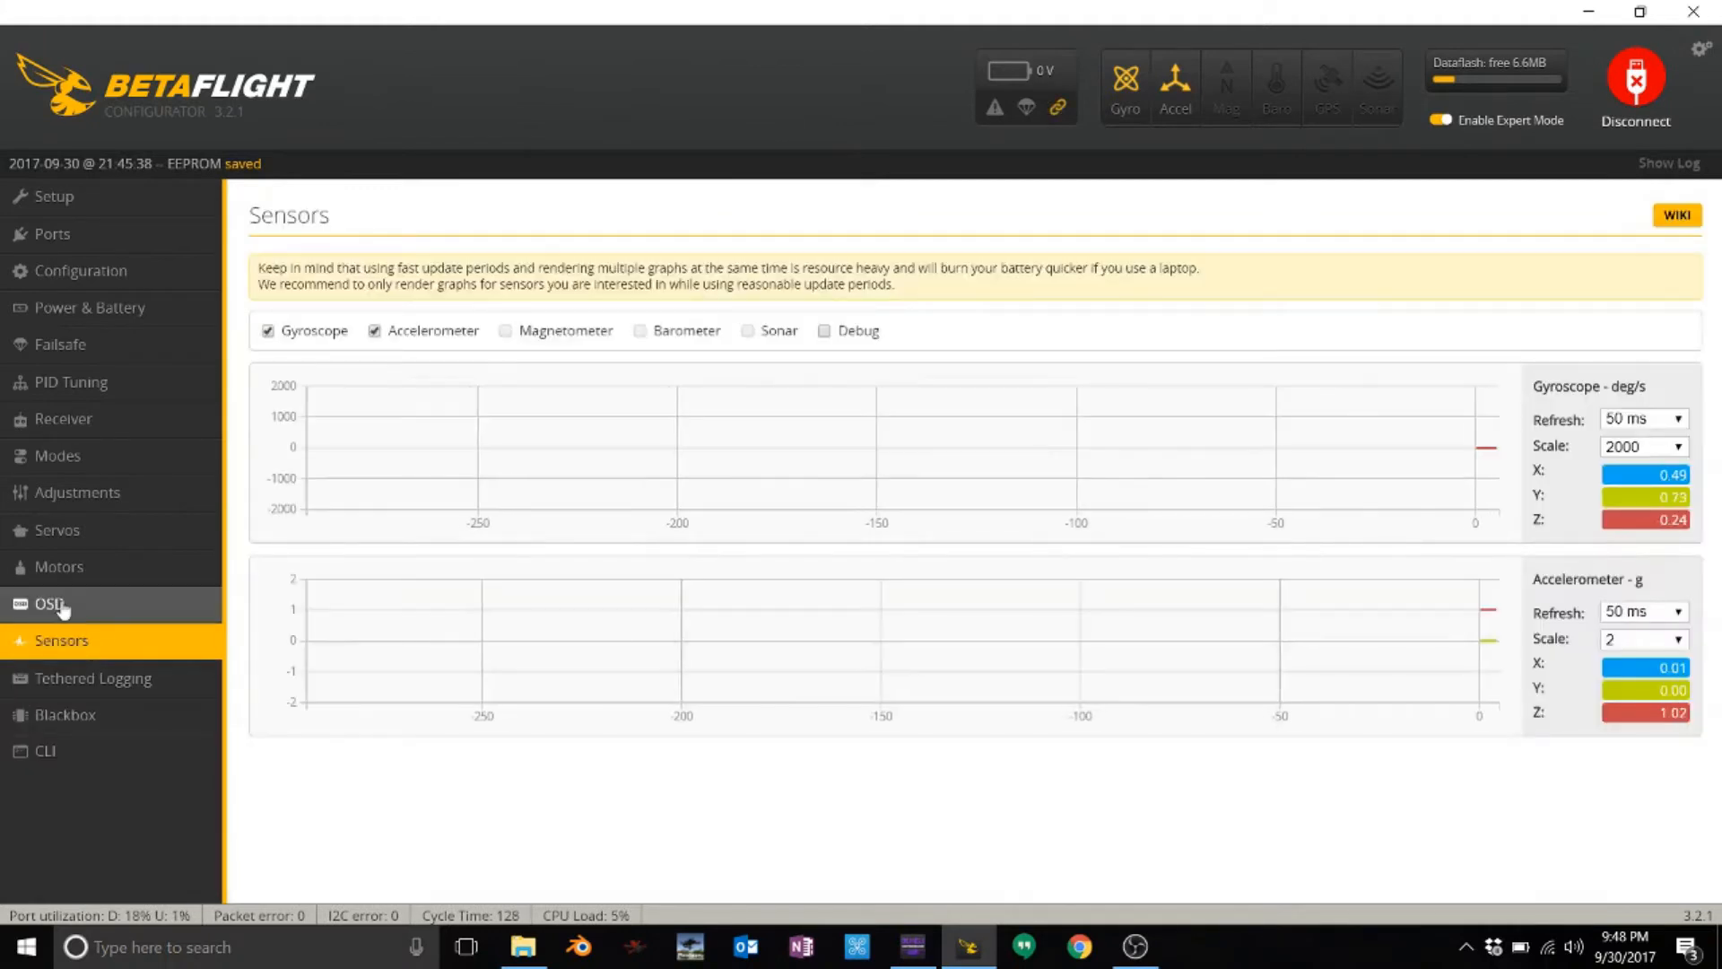
{"action": "left_click", "coordinate": [61, 603]}
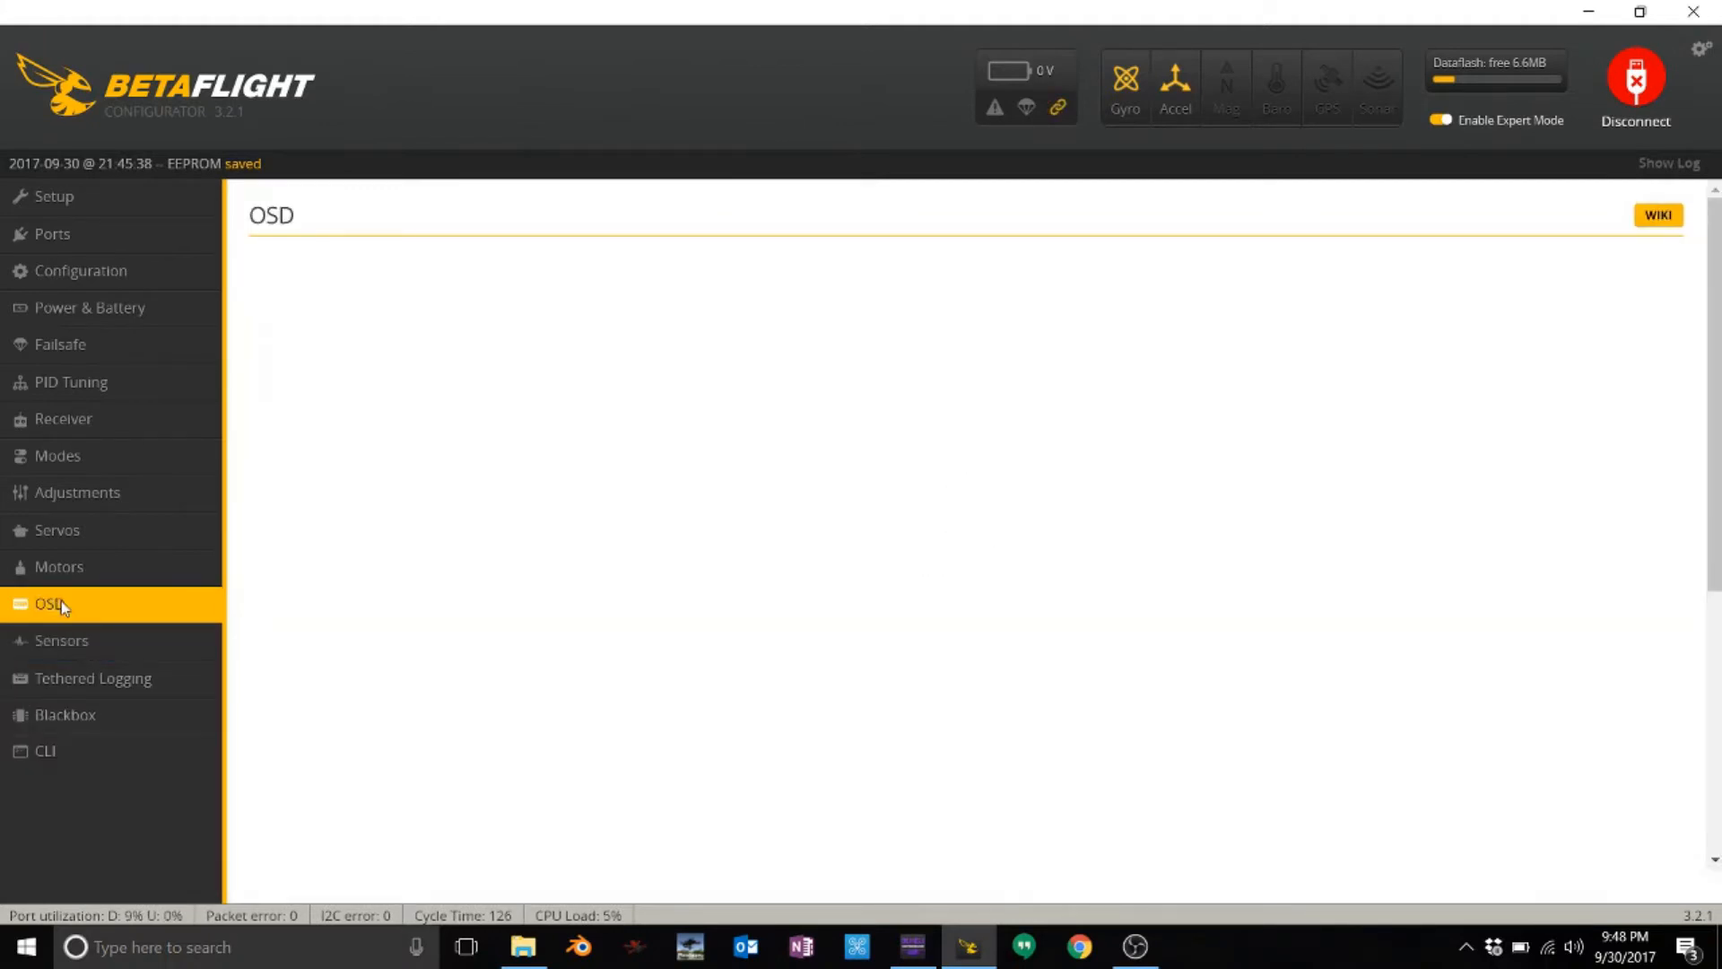
{"action": "scroll", "coordinate": [330, 787], "scroll_direction": "down", "scroll_amount": 5}
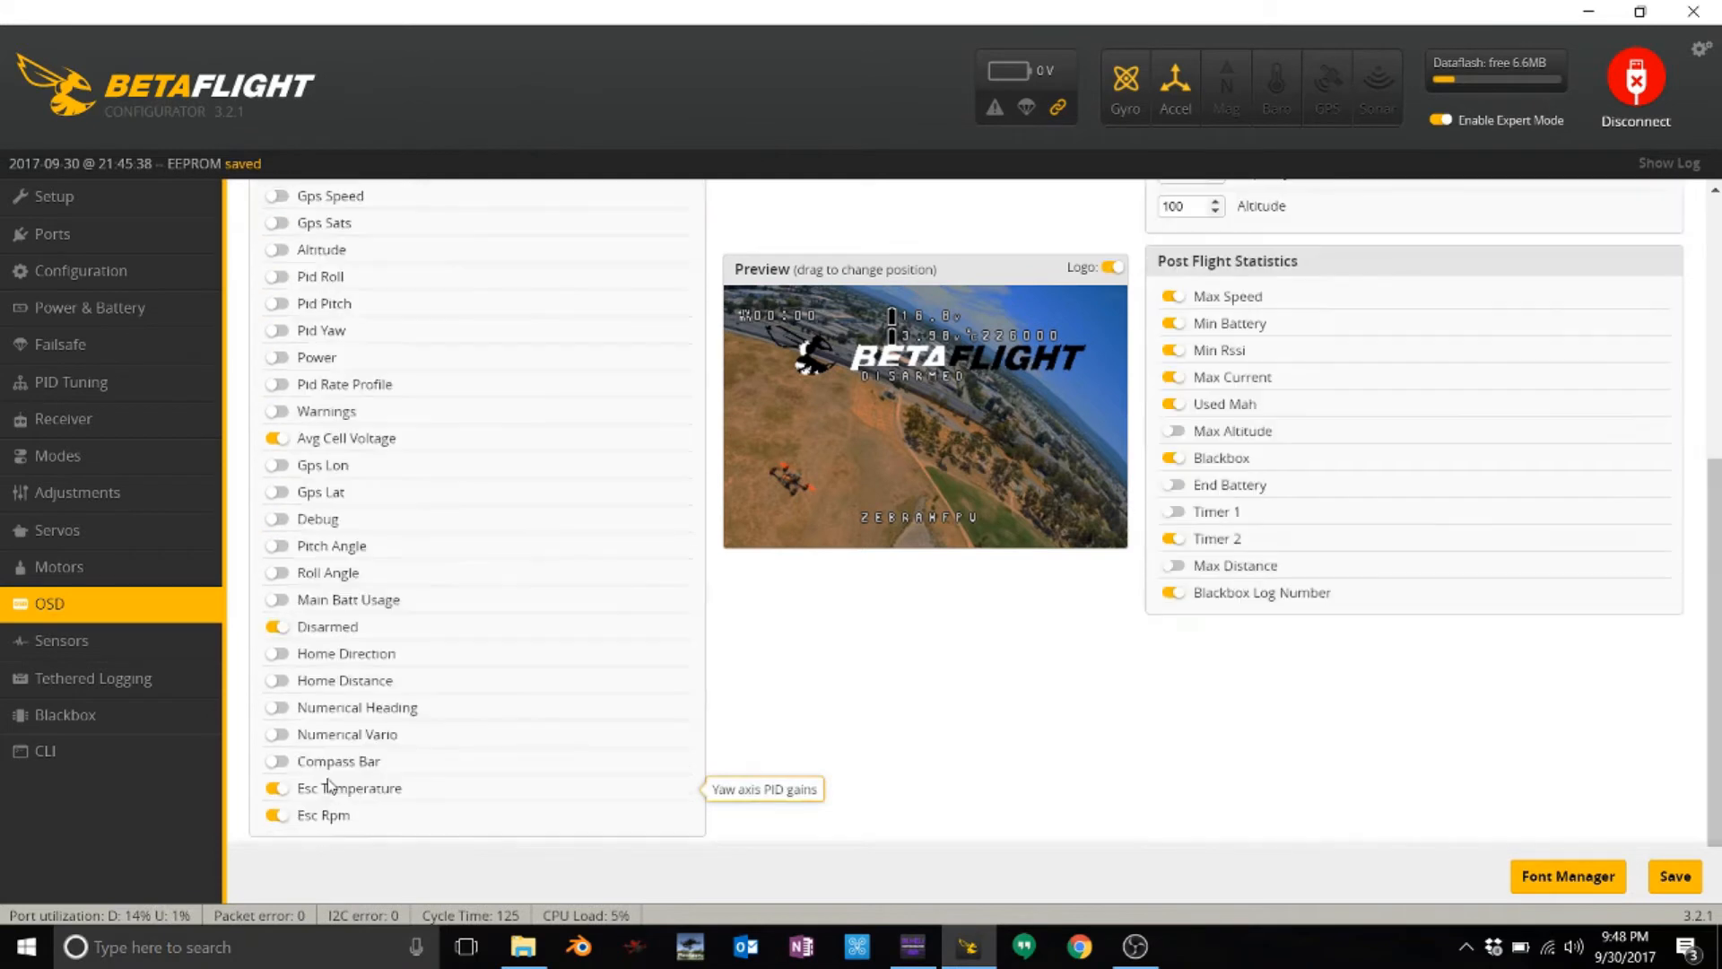
{"action": "left_click", "coordinate": [276, 790]}
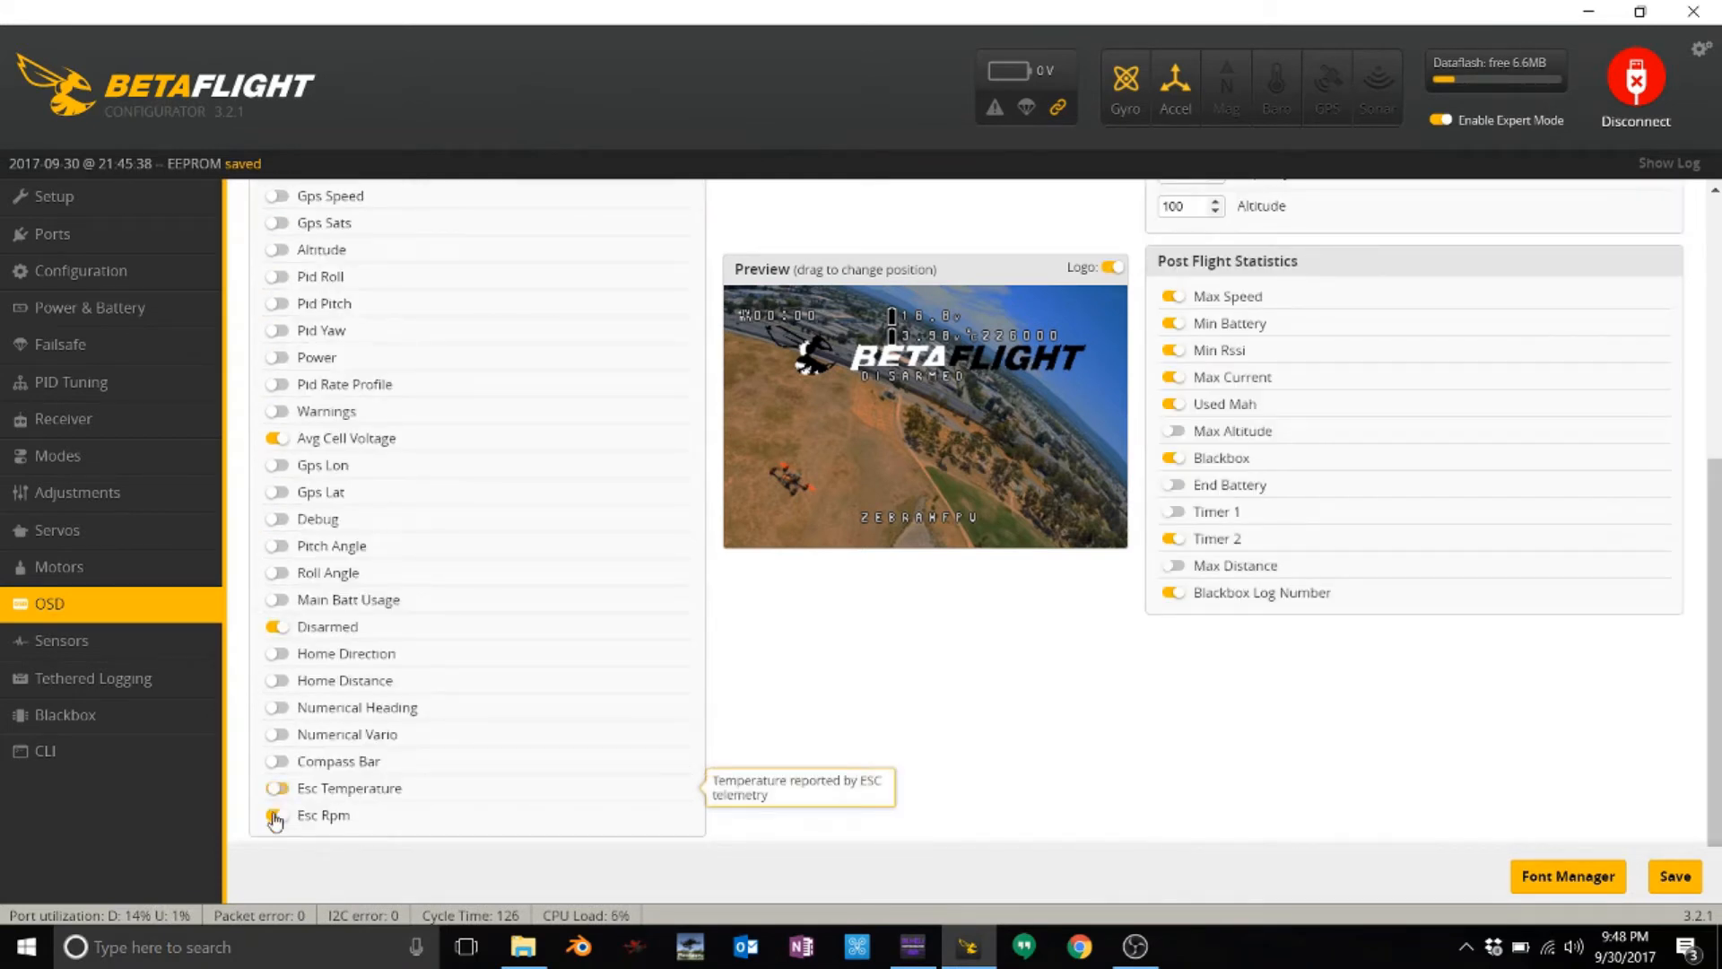
{"action": "left_click", "coordinate": [276, 816]}
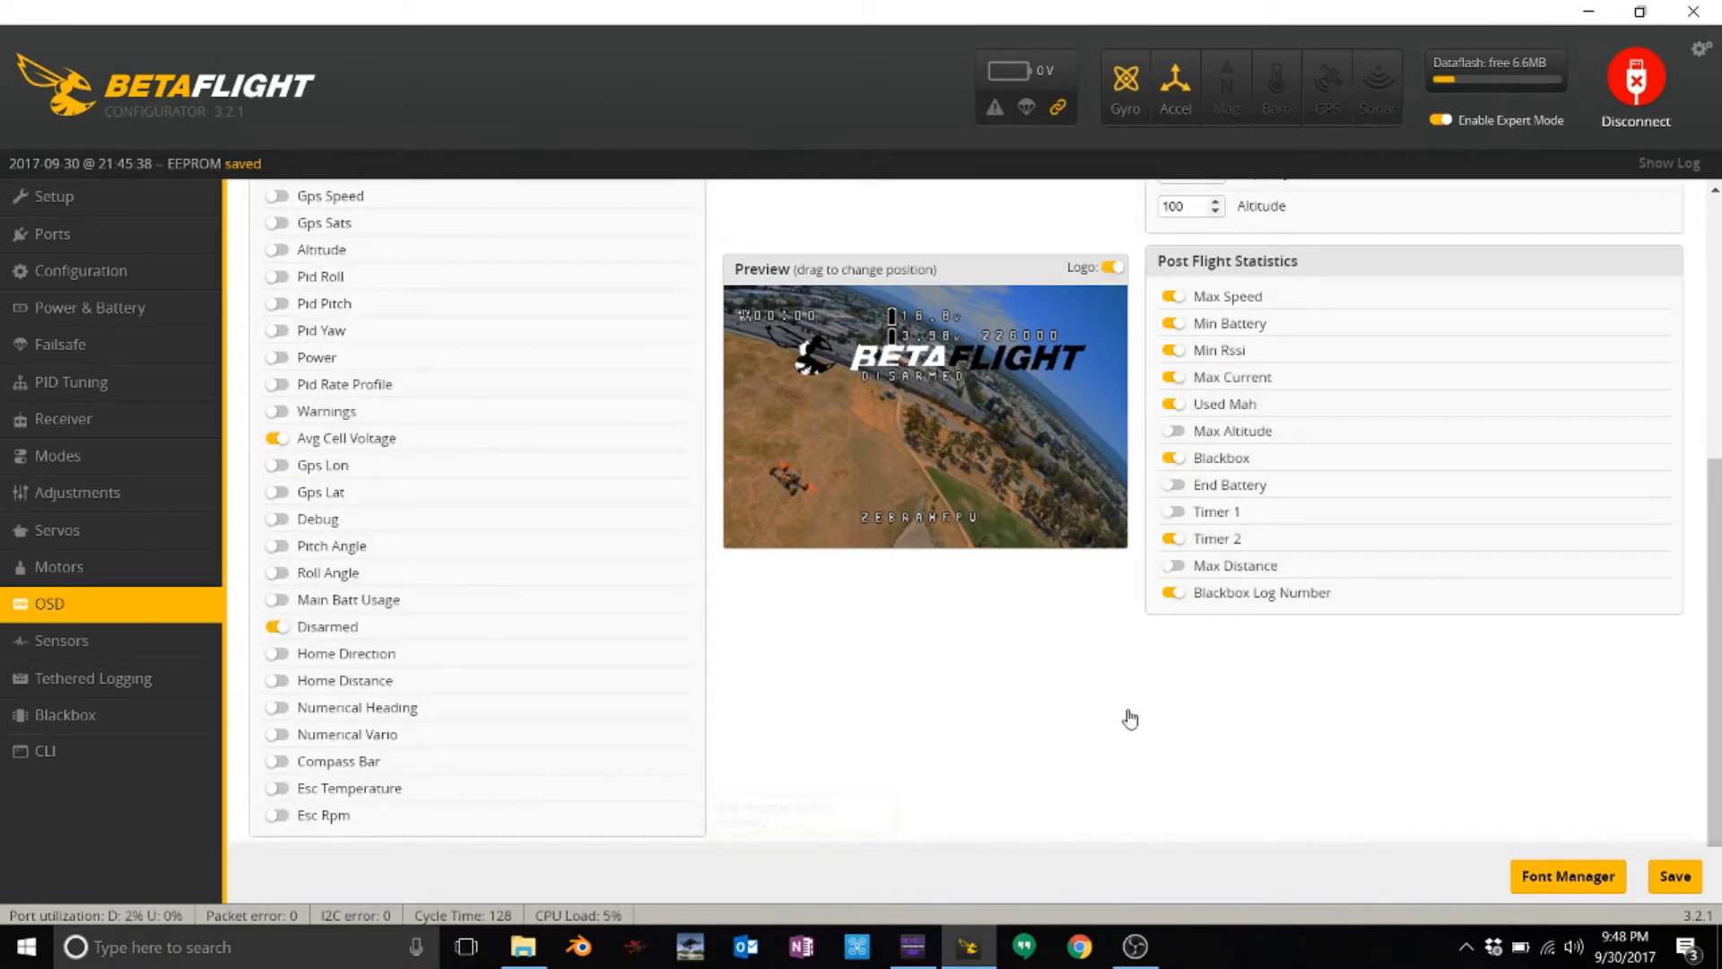
{"action": "left_click", "coordinate": [1110, 268]}
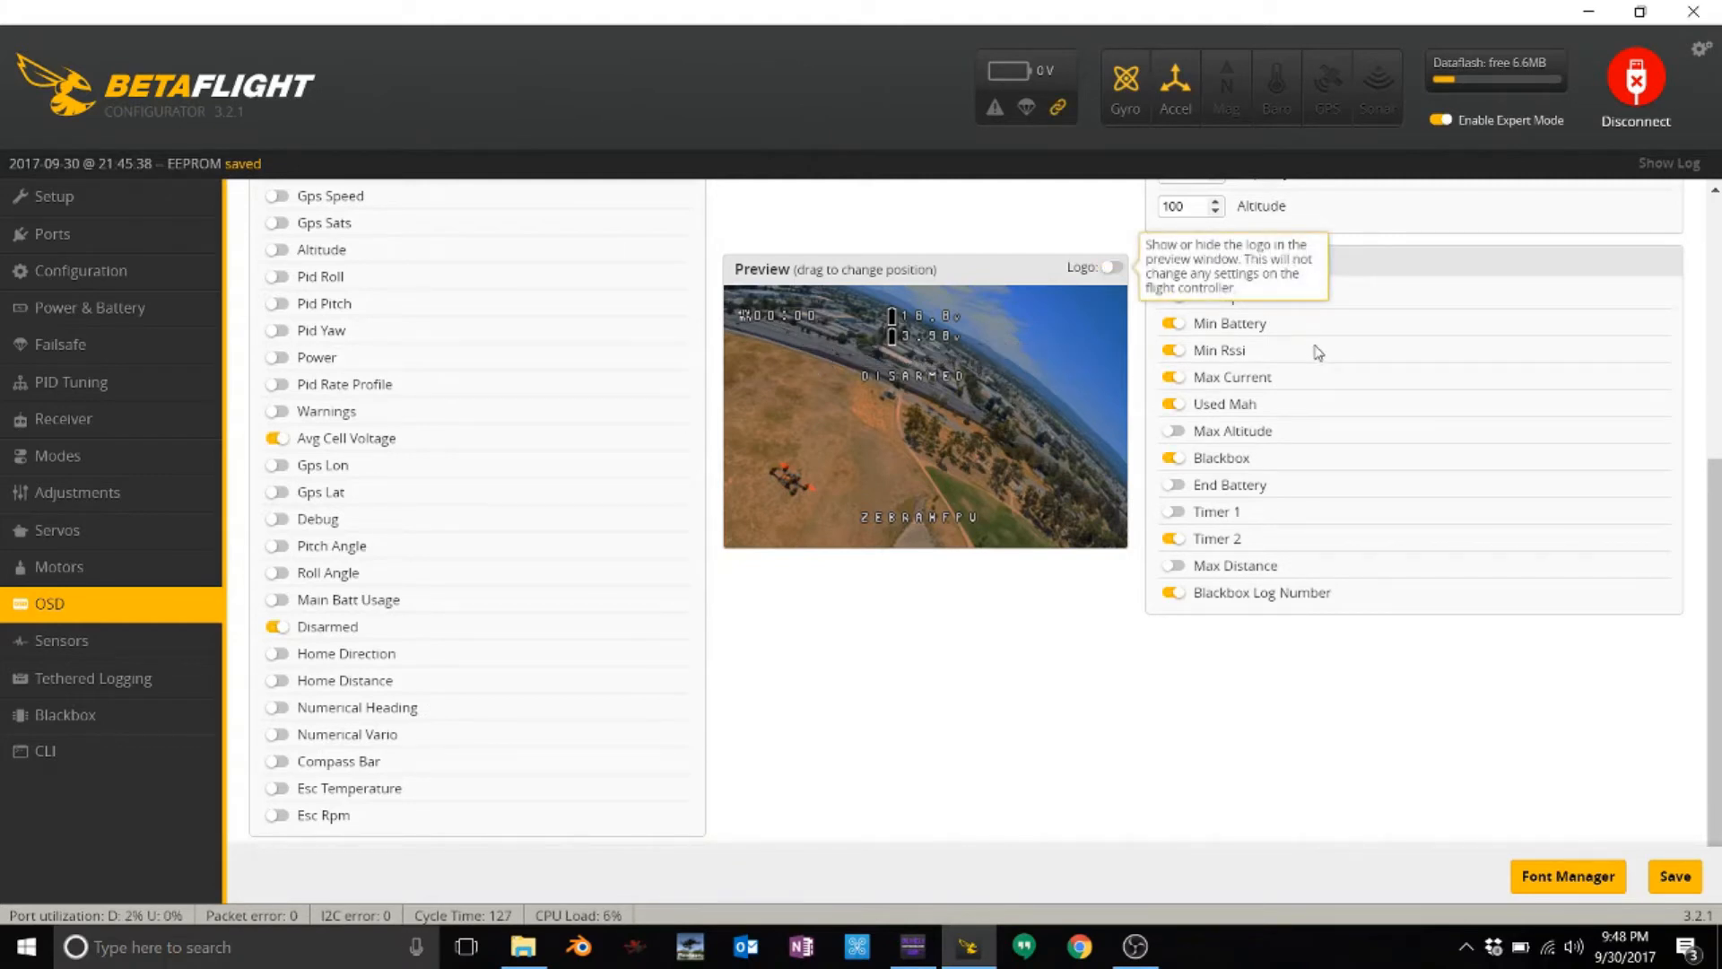
- Turn off the post flight statistics Max Speed, Min Rssi, Max Current, Used Mah, Blackbox and Blackbox Log Number
{"action": "left_click", "coordinate": [1174, 297]}
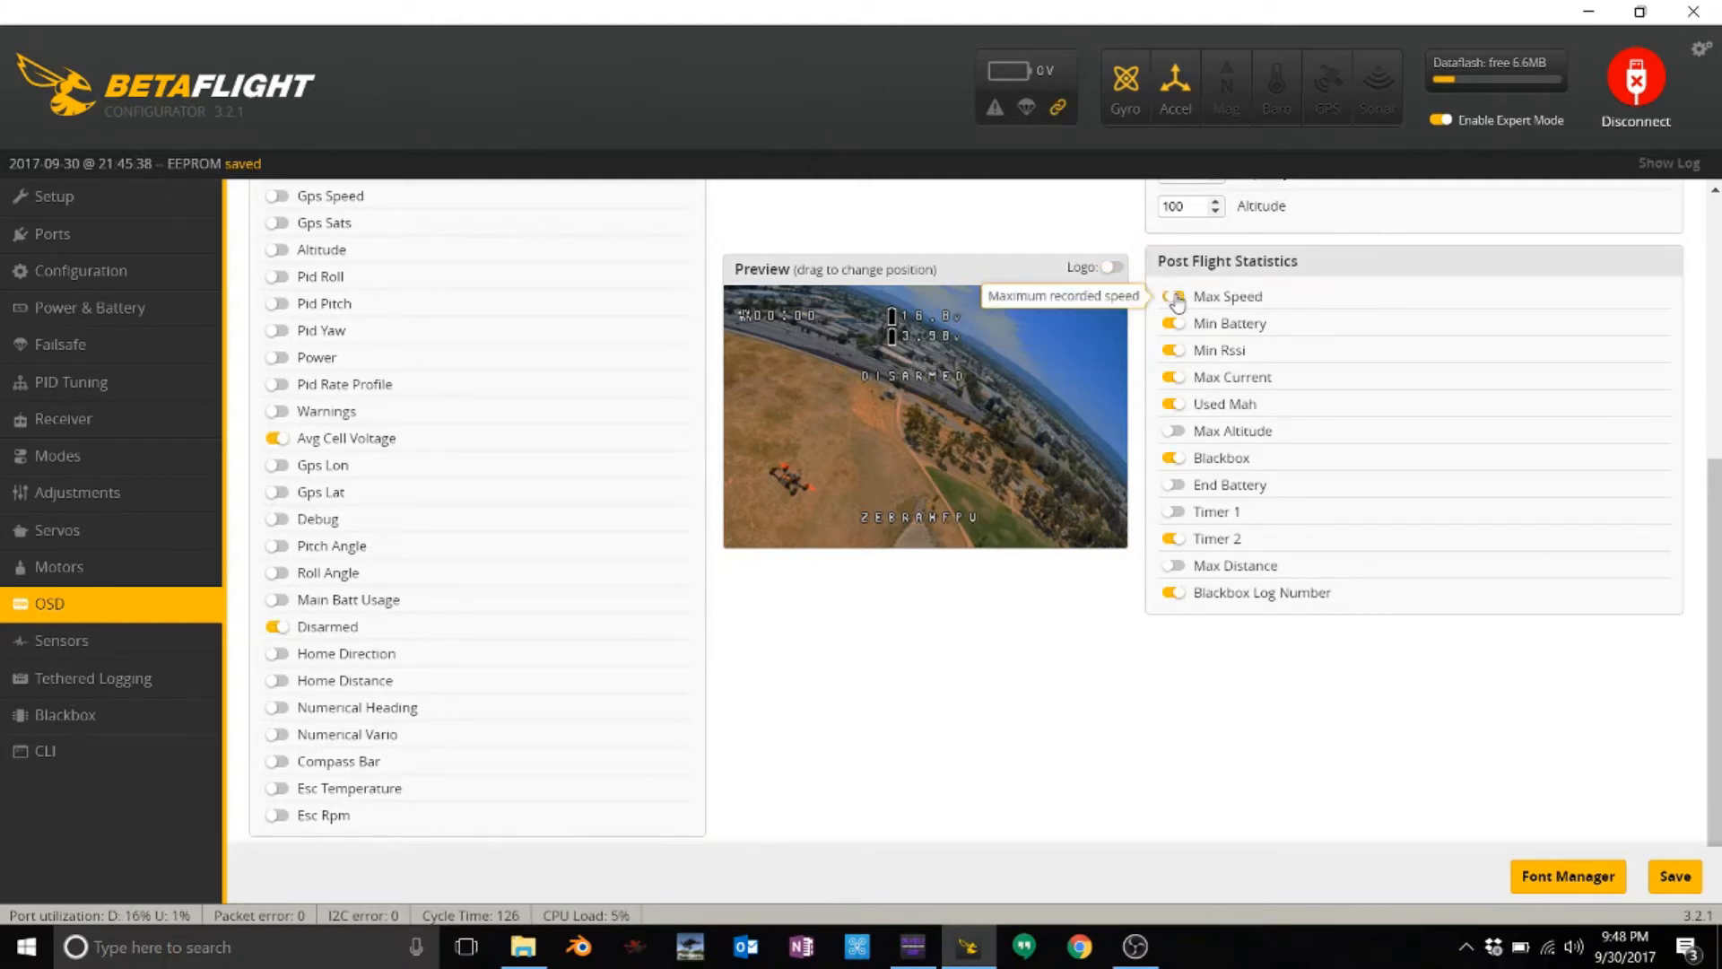
{"action": "left_click", "coordinate": [1174, 351]}
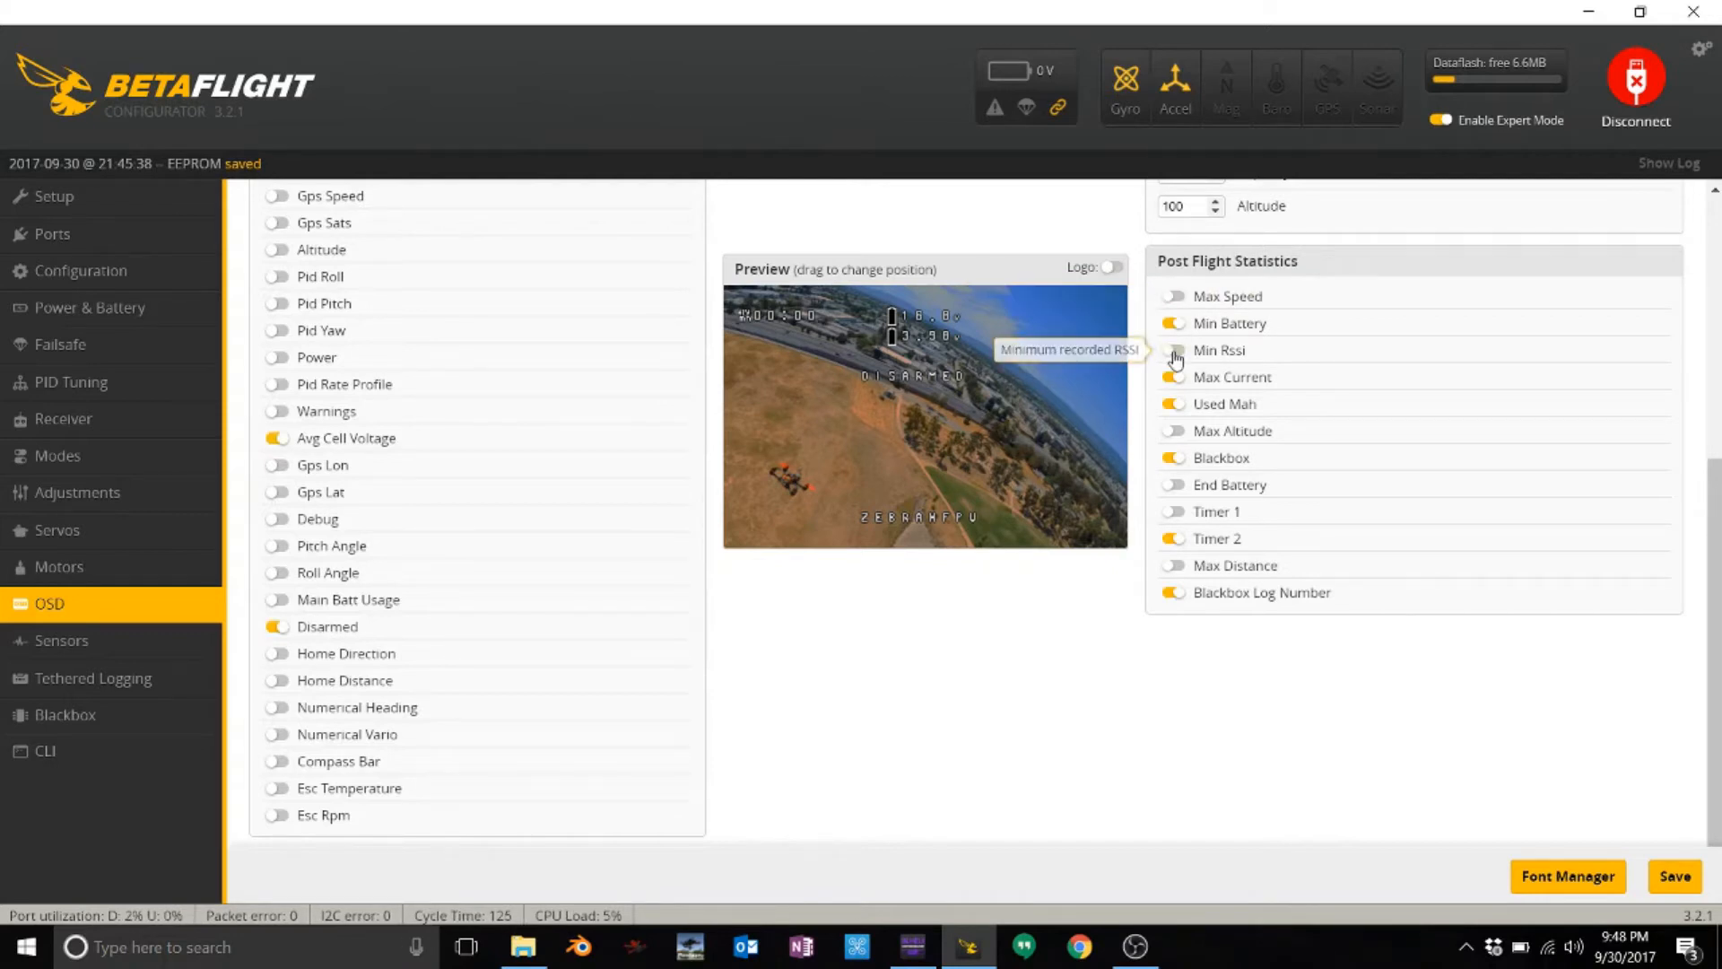
{"action": "left_click", "coordinate": [1173, 381]}
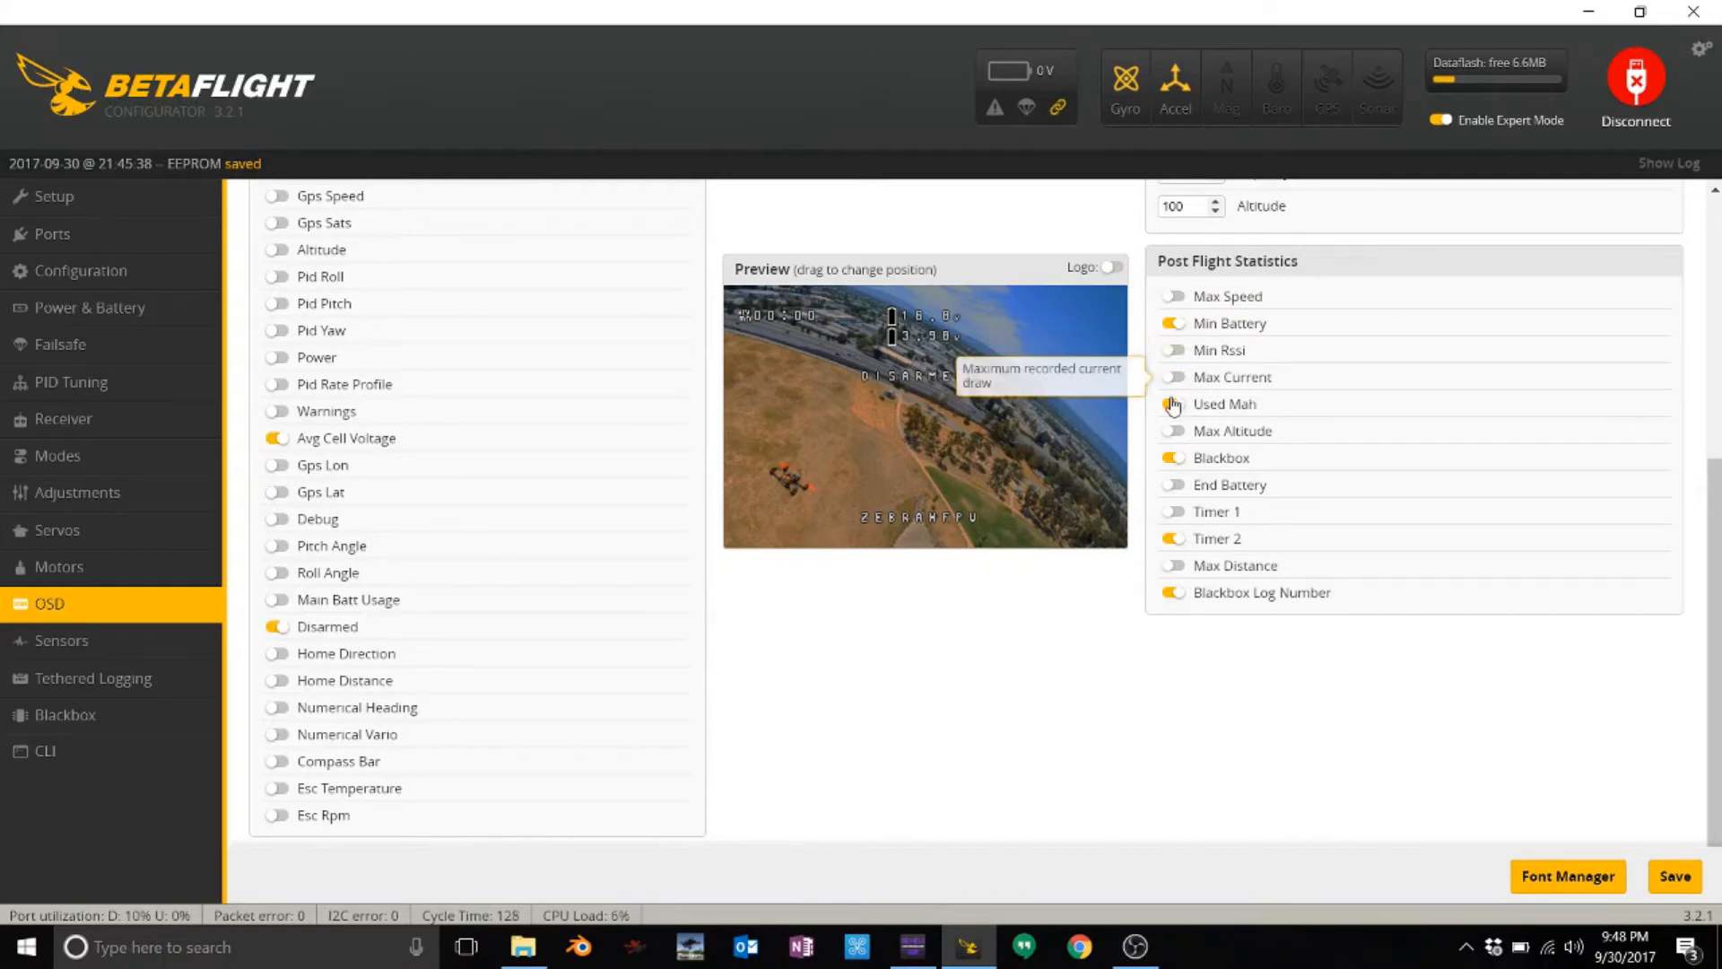
{"action": "left_click", "coordinate": [1173, 409]}
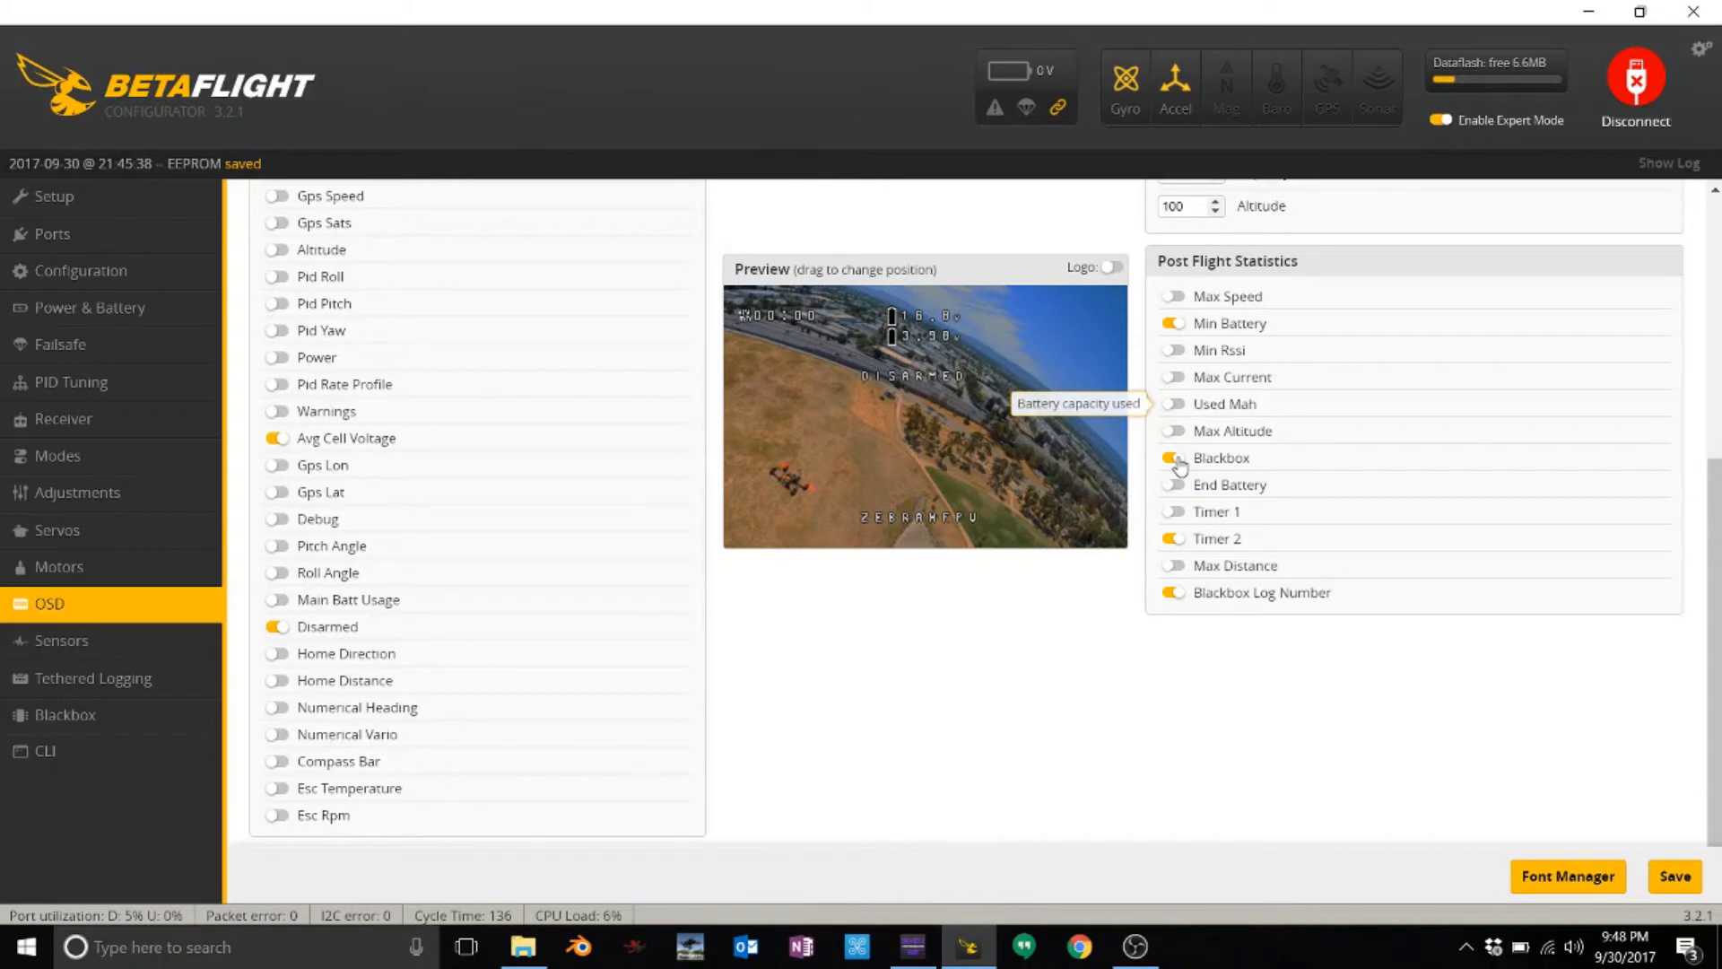
{"action": "left_click", "coordinate": [1176, 459]}
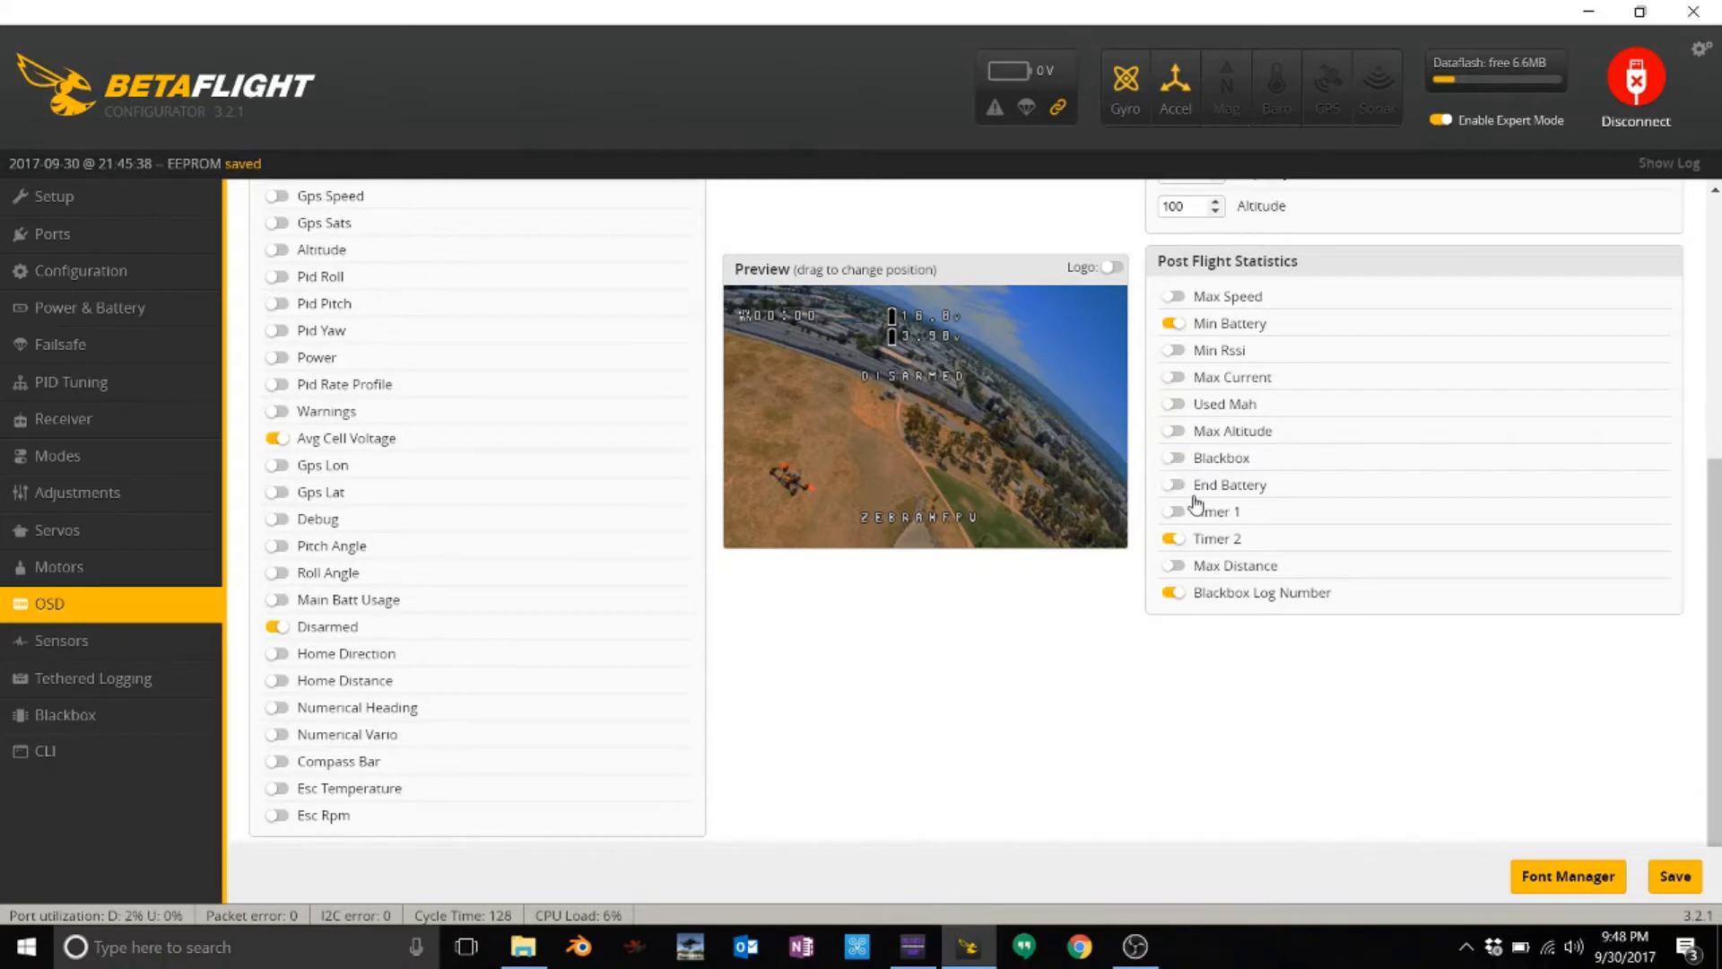
{"action": "left_click", "coordinate": [1176, 595]}
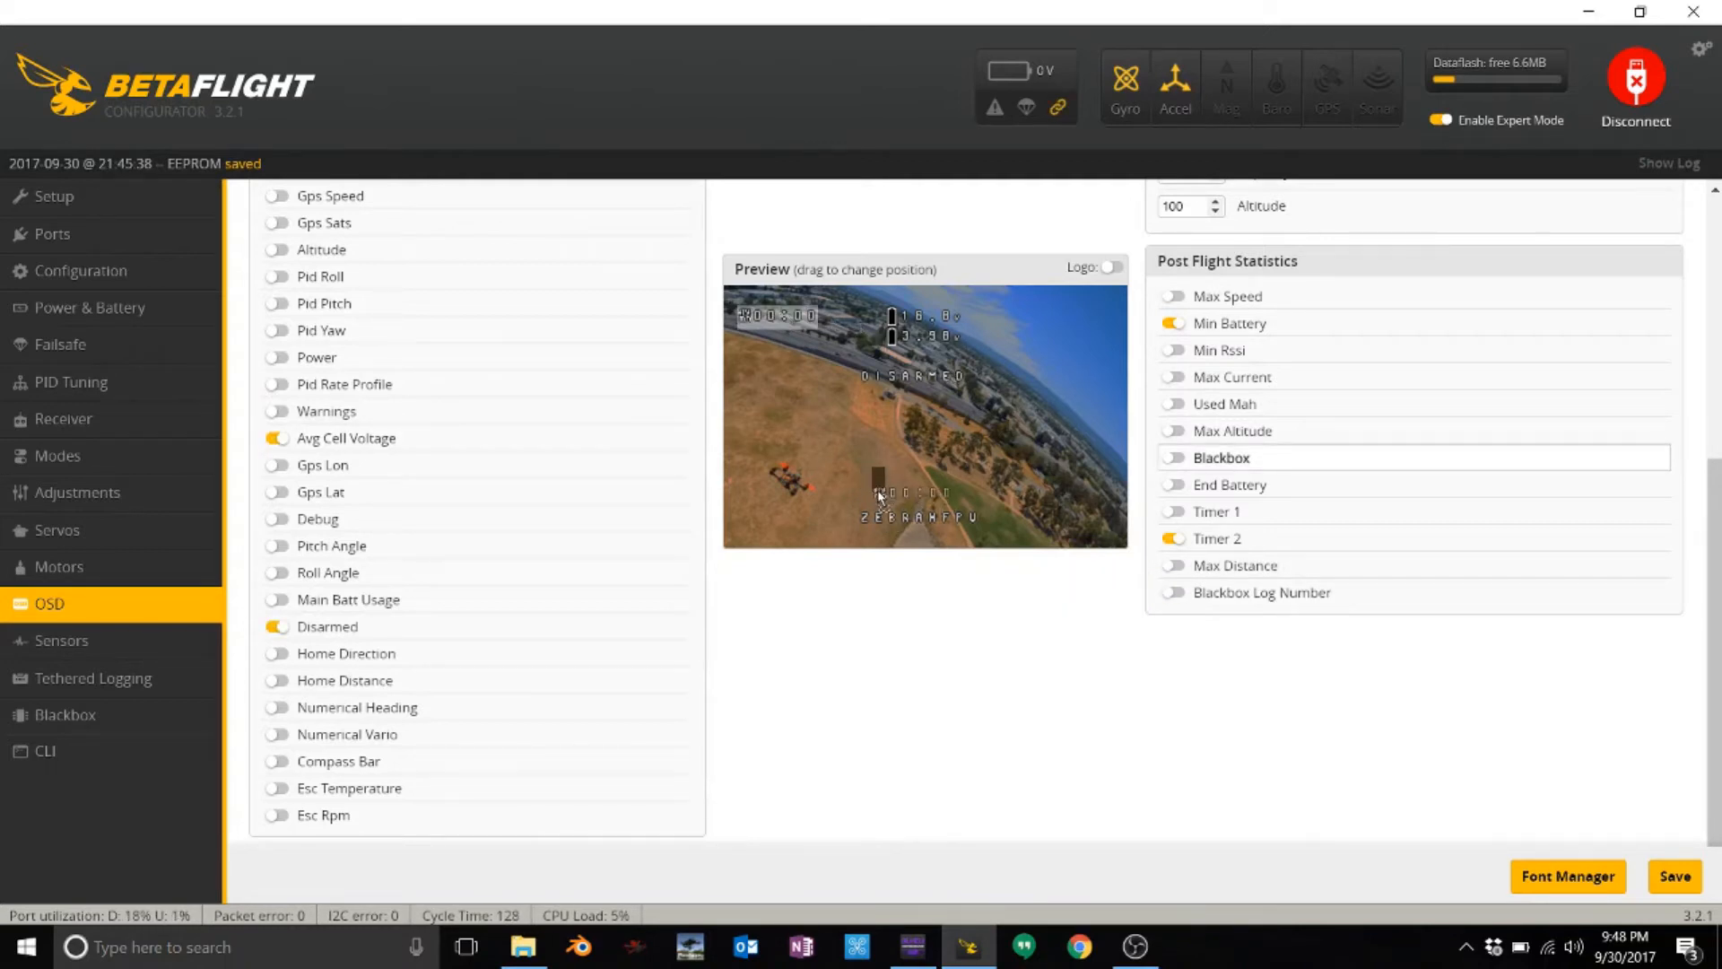
- In the preview, place the timer above the craft name, main battery voltage to its right and average cell voltage to its left, and save
{"action": "left_click_drag", "start_coordinate": [777, 316], "coordinate": [878, 490]}
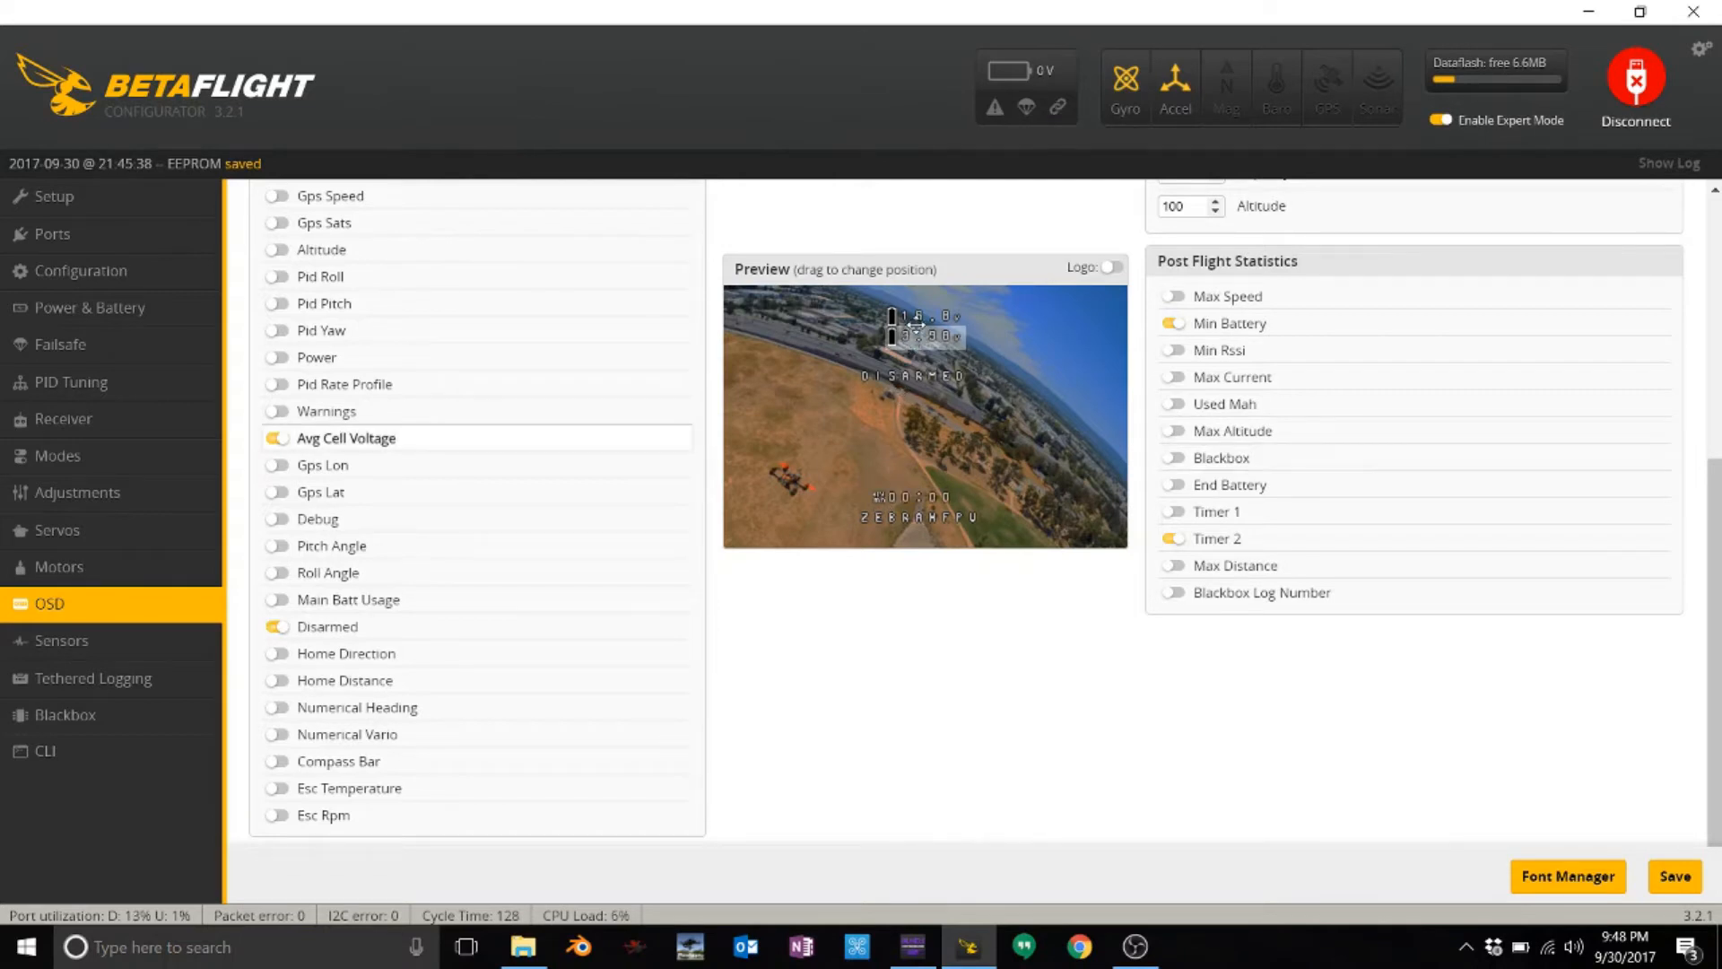
{"action": "left_click_drag", "start_coordinate": [913, 318], "coordinate": [1013, 510]}
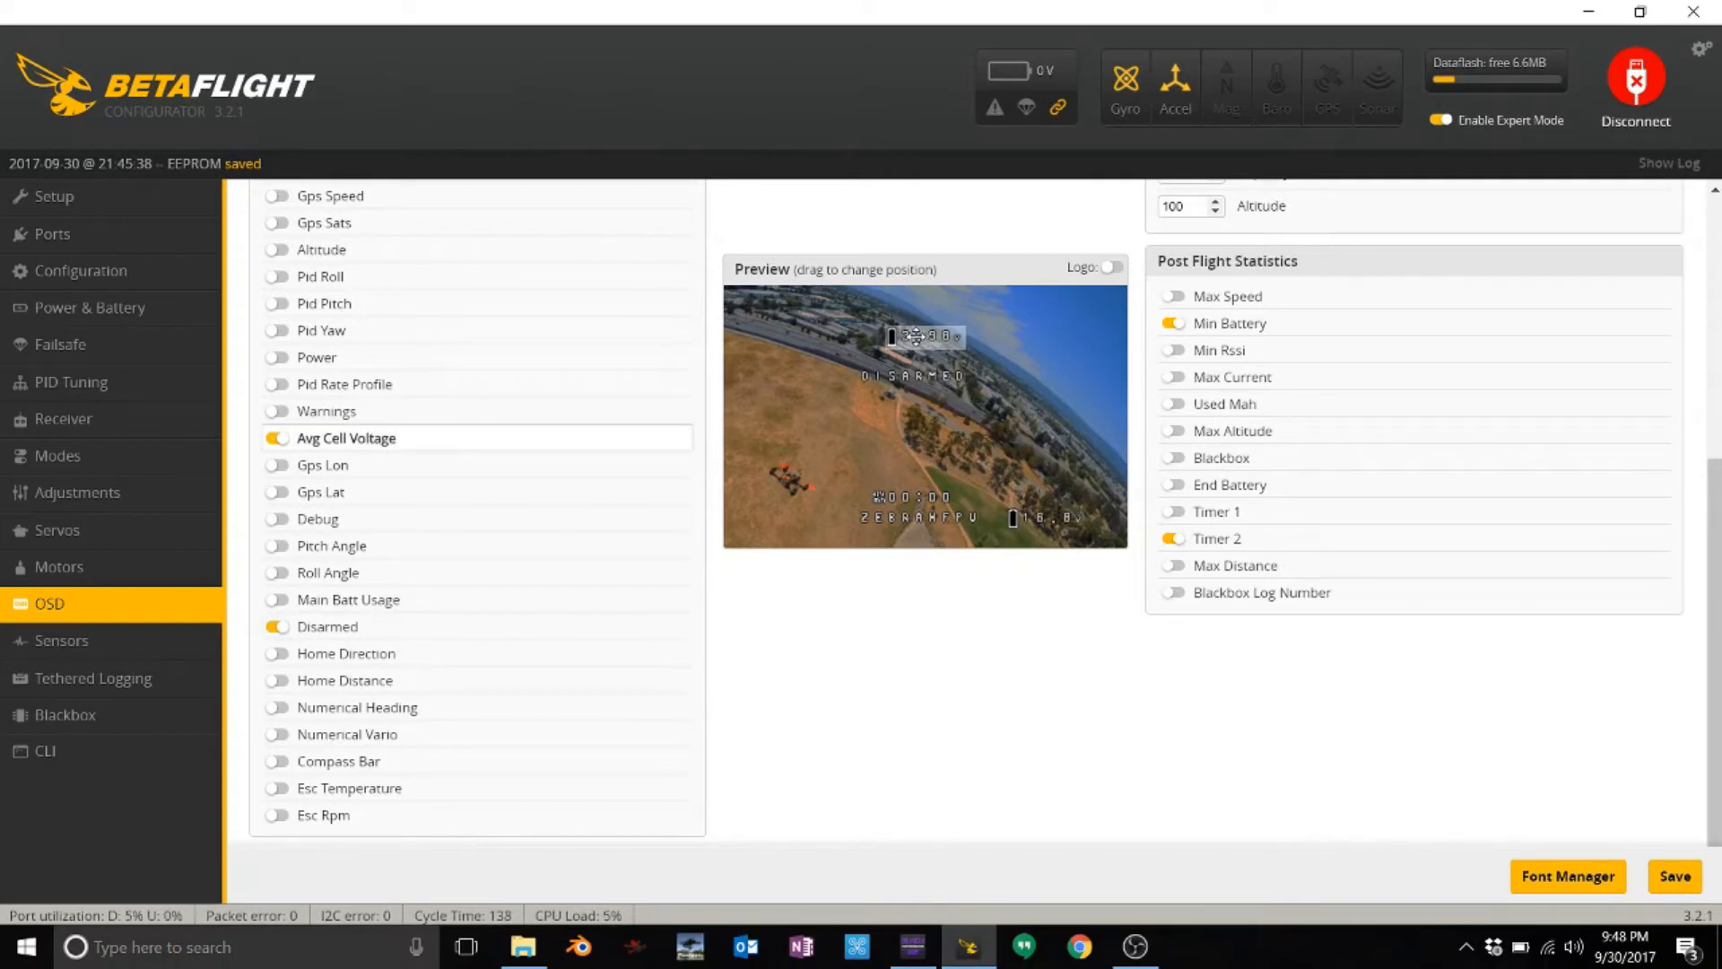
{"action": "left_click_drag", "start_coordinate": [915, 337], "coordinate": [771, 515]}
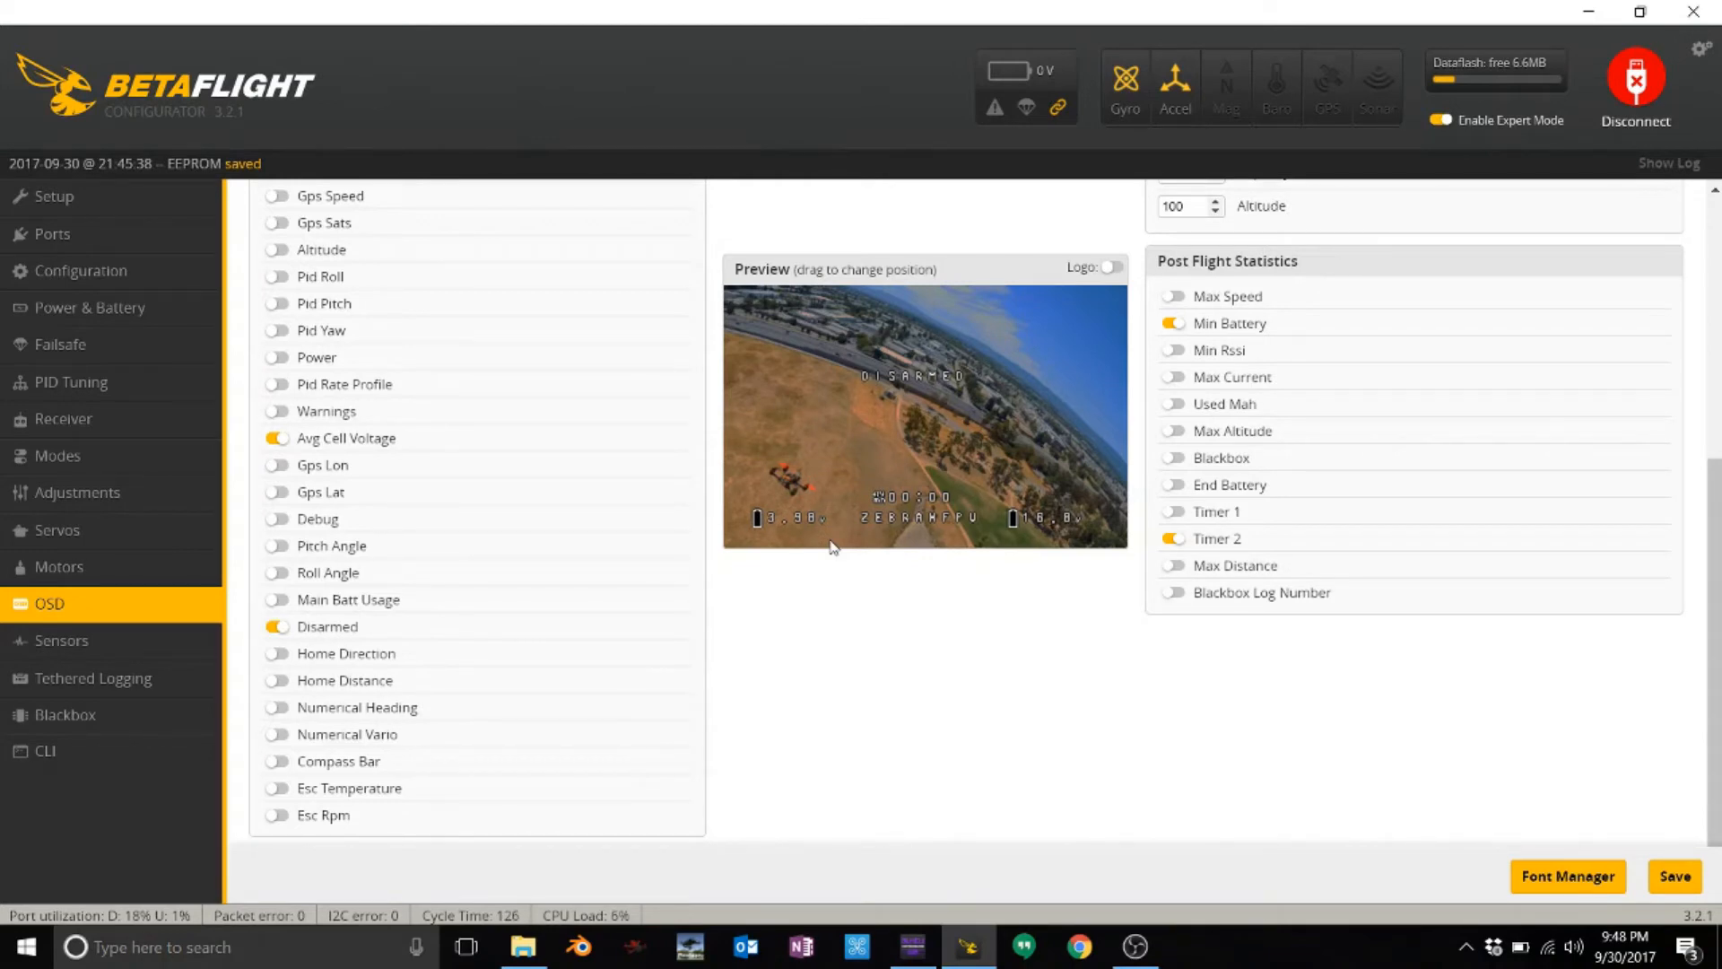
{"action": "left_click", "coordinate": [1674, 880]}
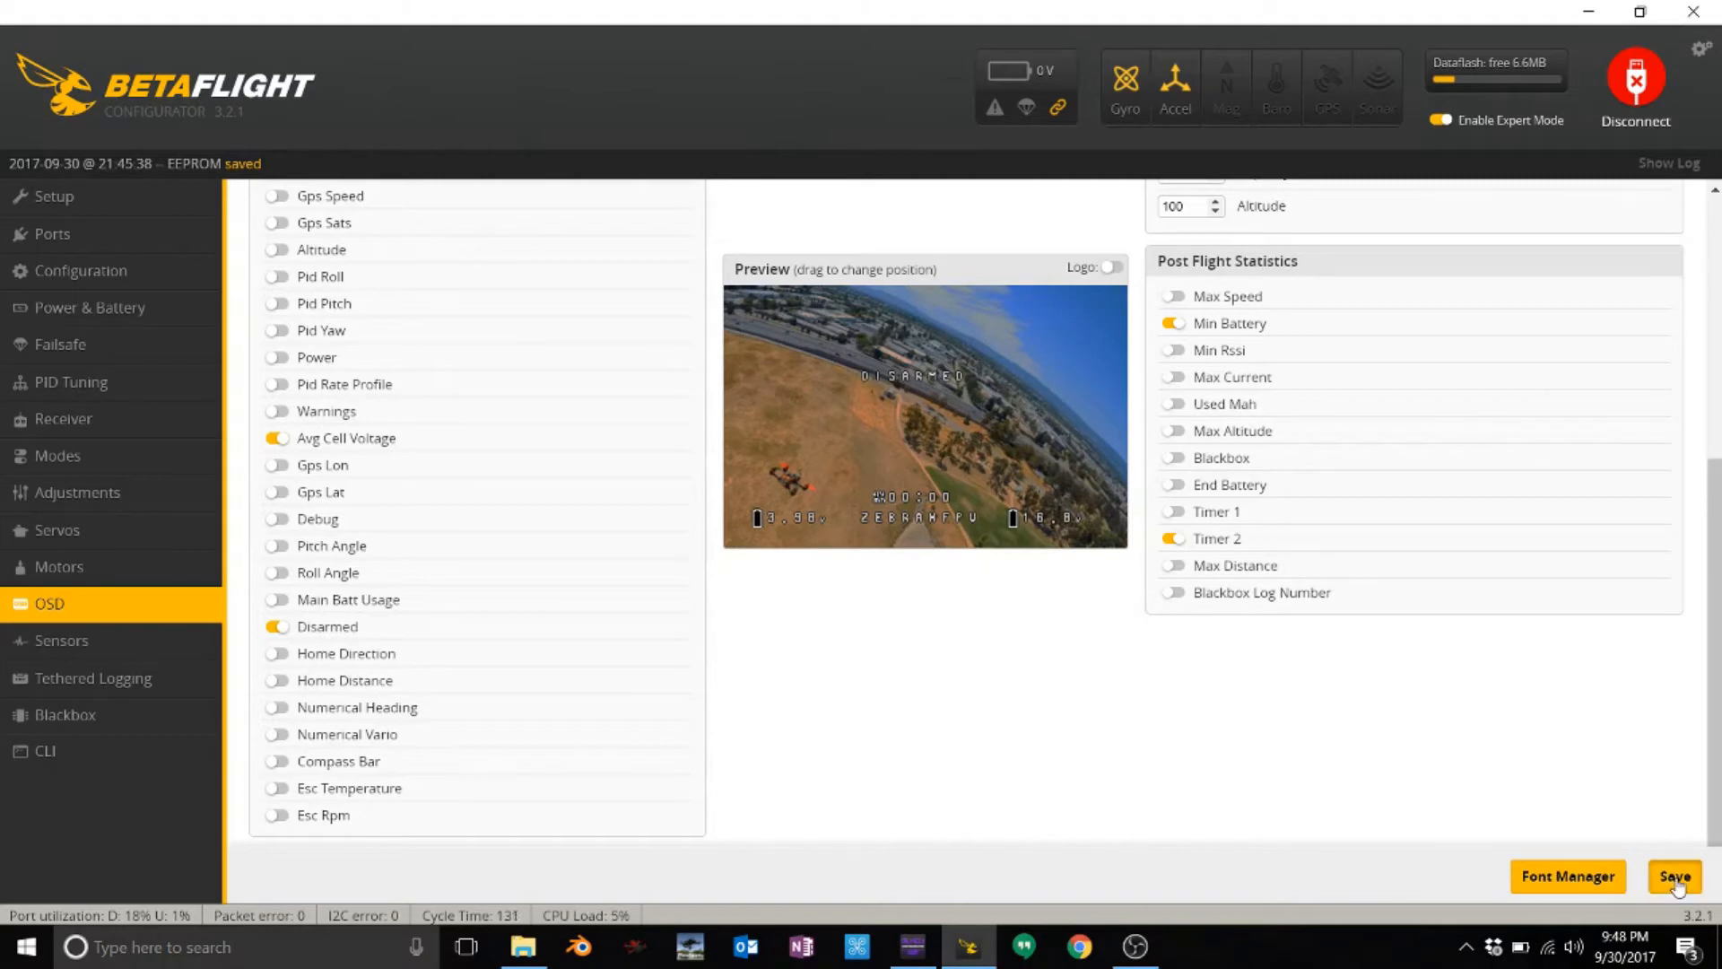
- Load the custom OSD font mugzless.mcm from Tecky stuff > Drone > Parameters > Fonts and upload it to the flight controller
{"action": "left_click", "coordinate": [1569, 877]}
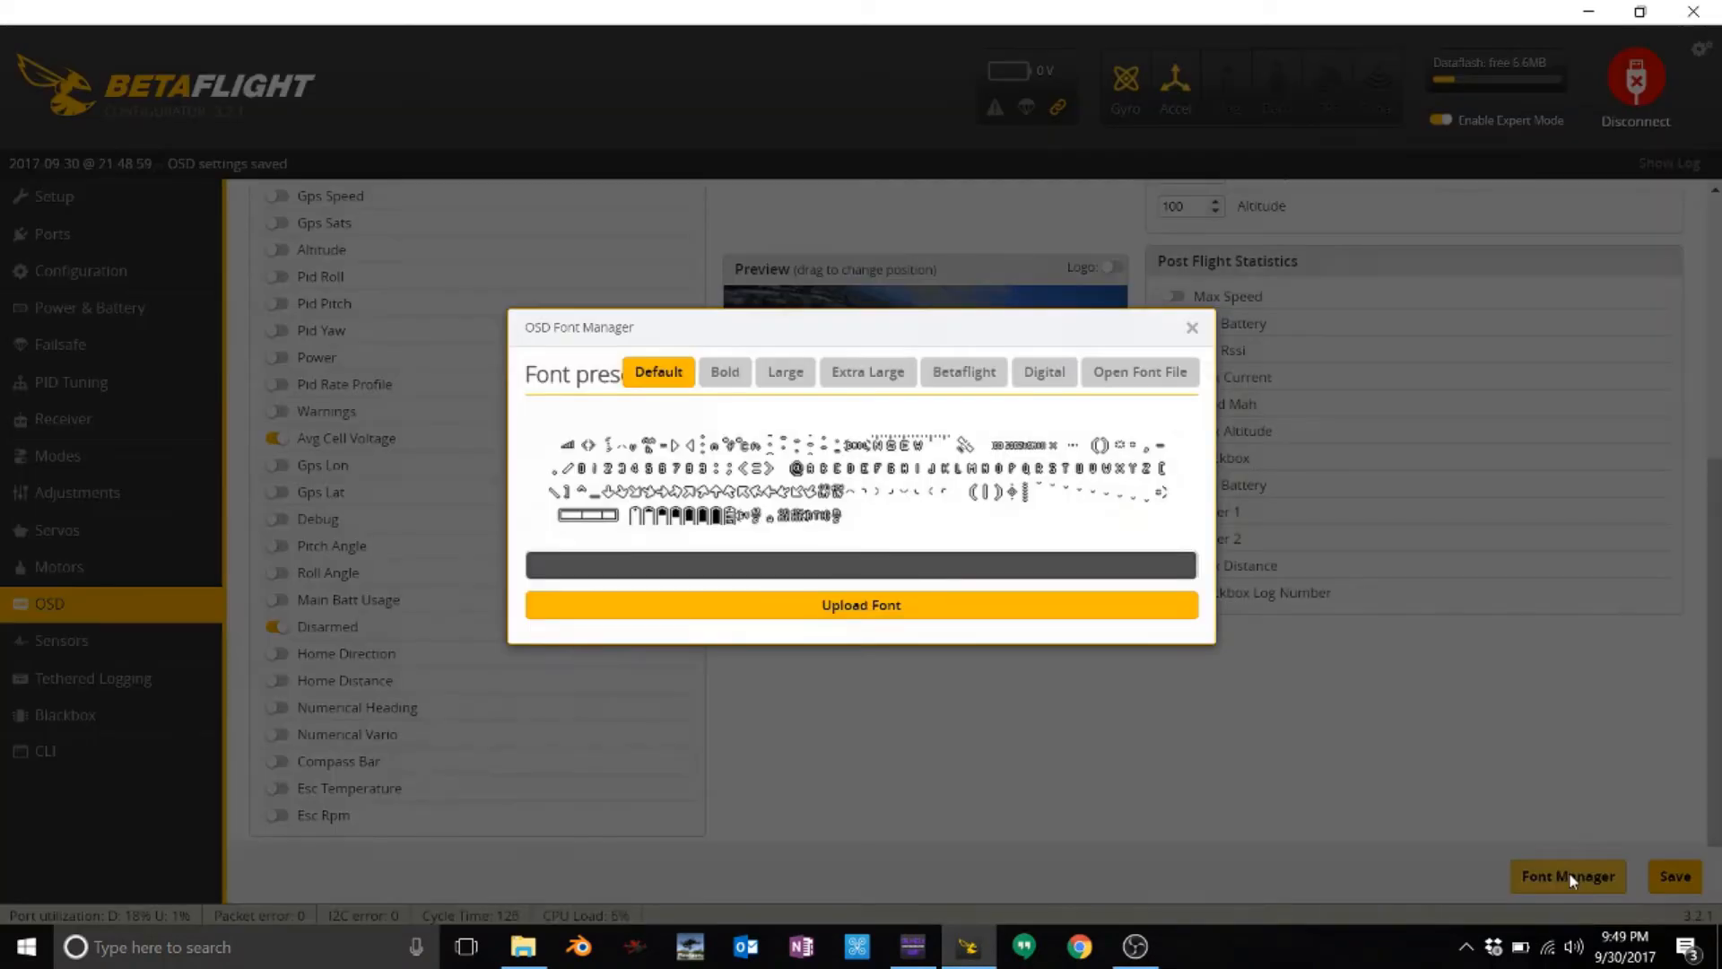
{"action": "left_click", "coordinate": [1134, 386]}
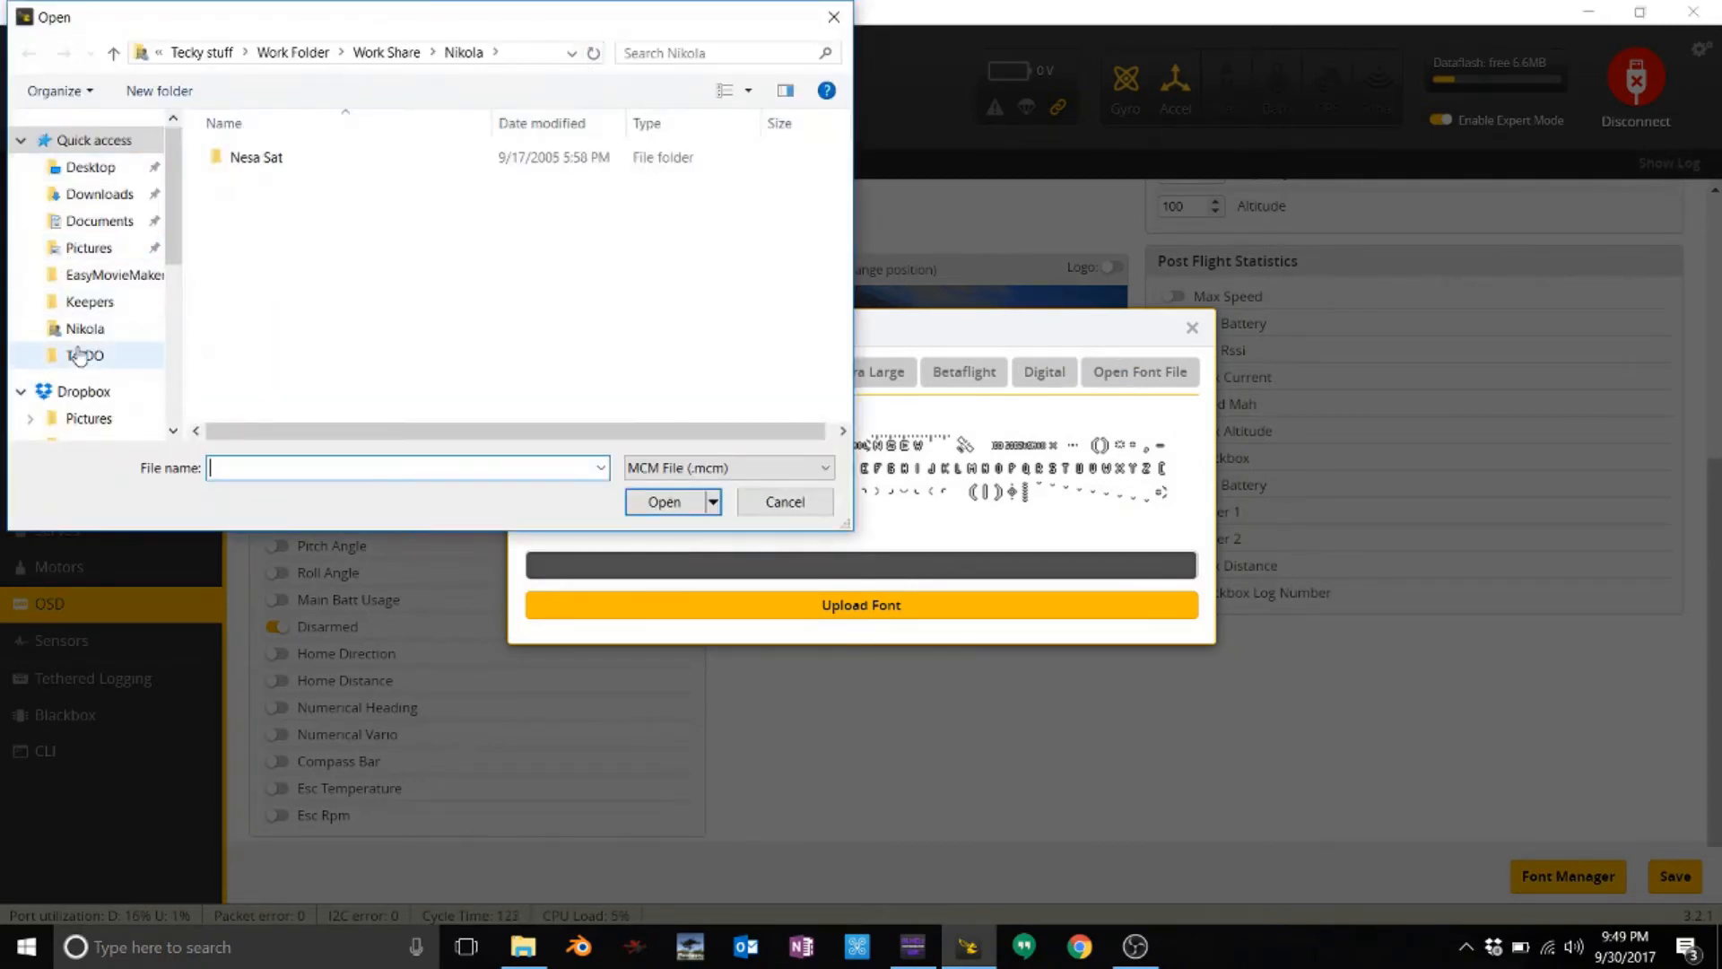
{"action": "scroll", "coordinate": [79, 356], "scroll_direction": "down", "scroll_amount": 1}
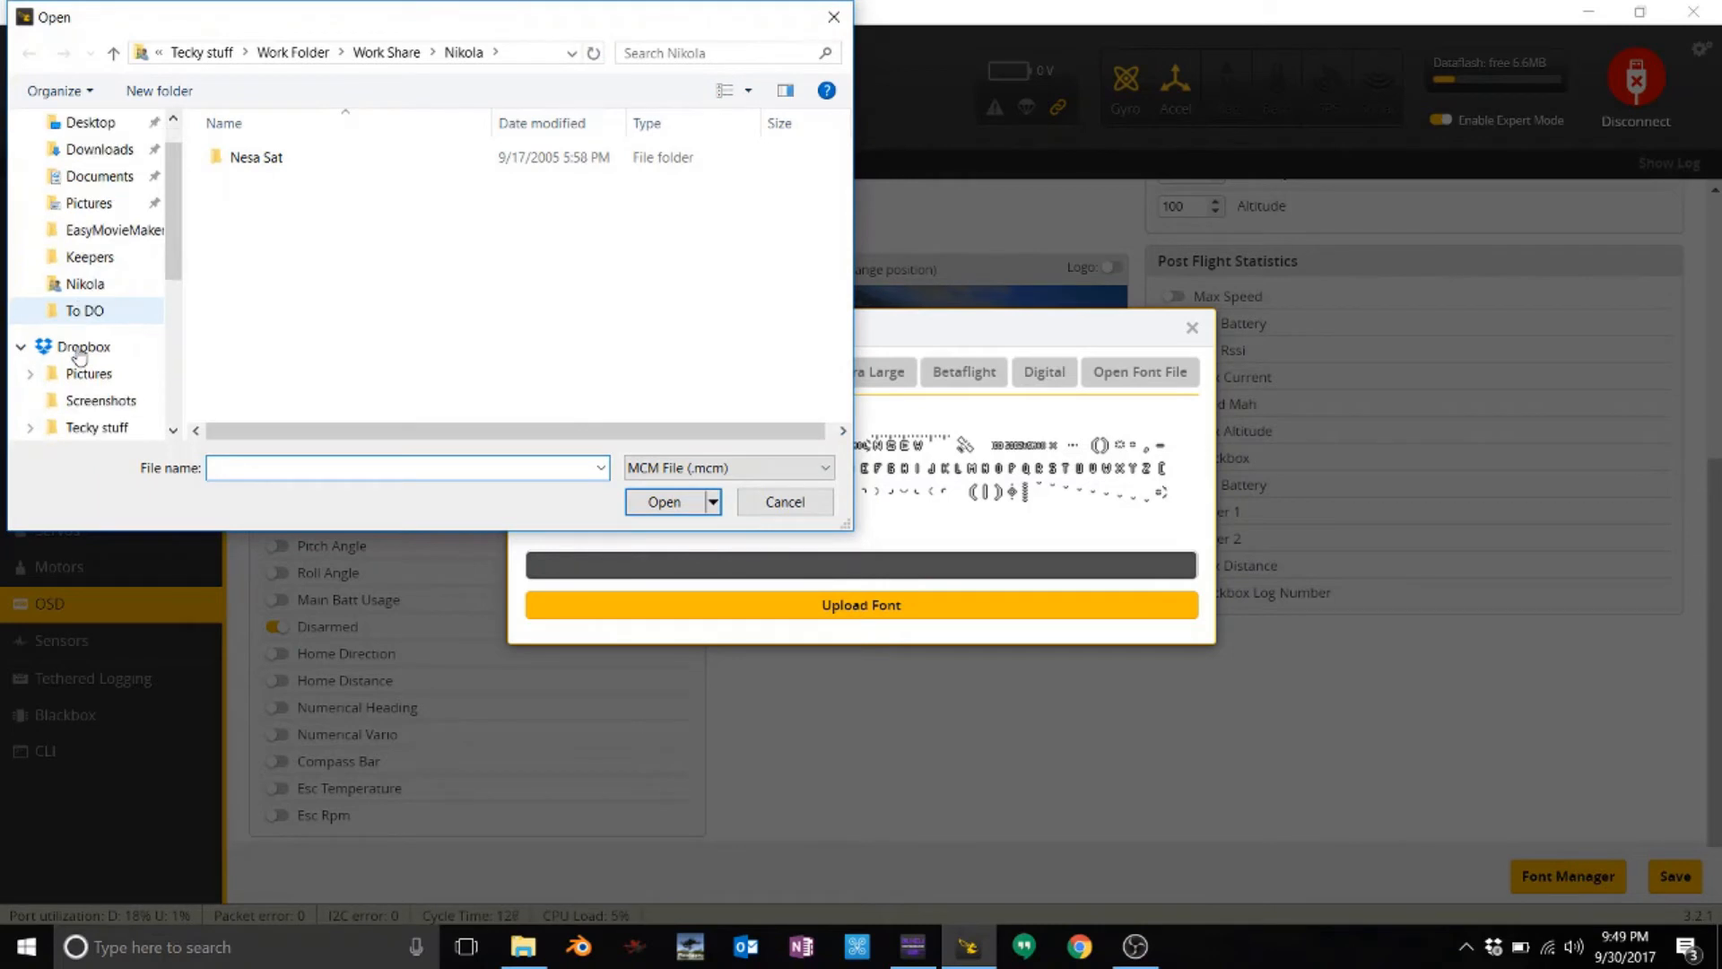
{"action": "left_click", "coordinate": [89, 430]}
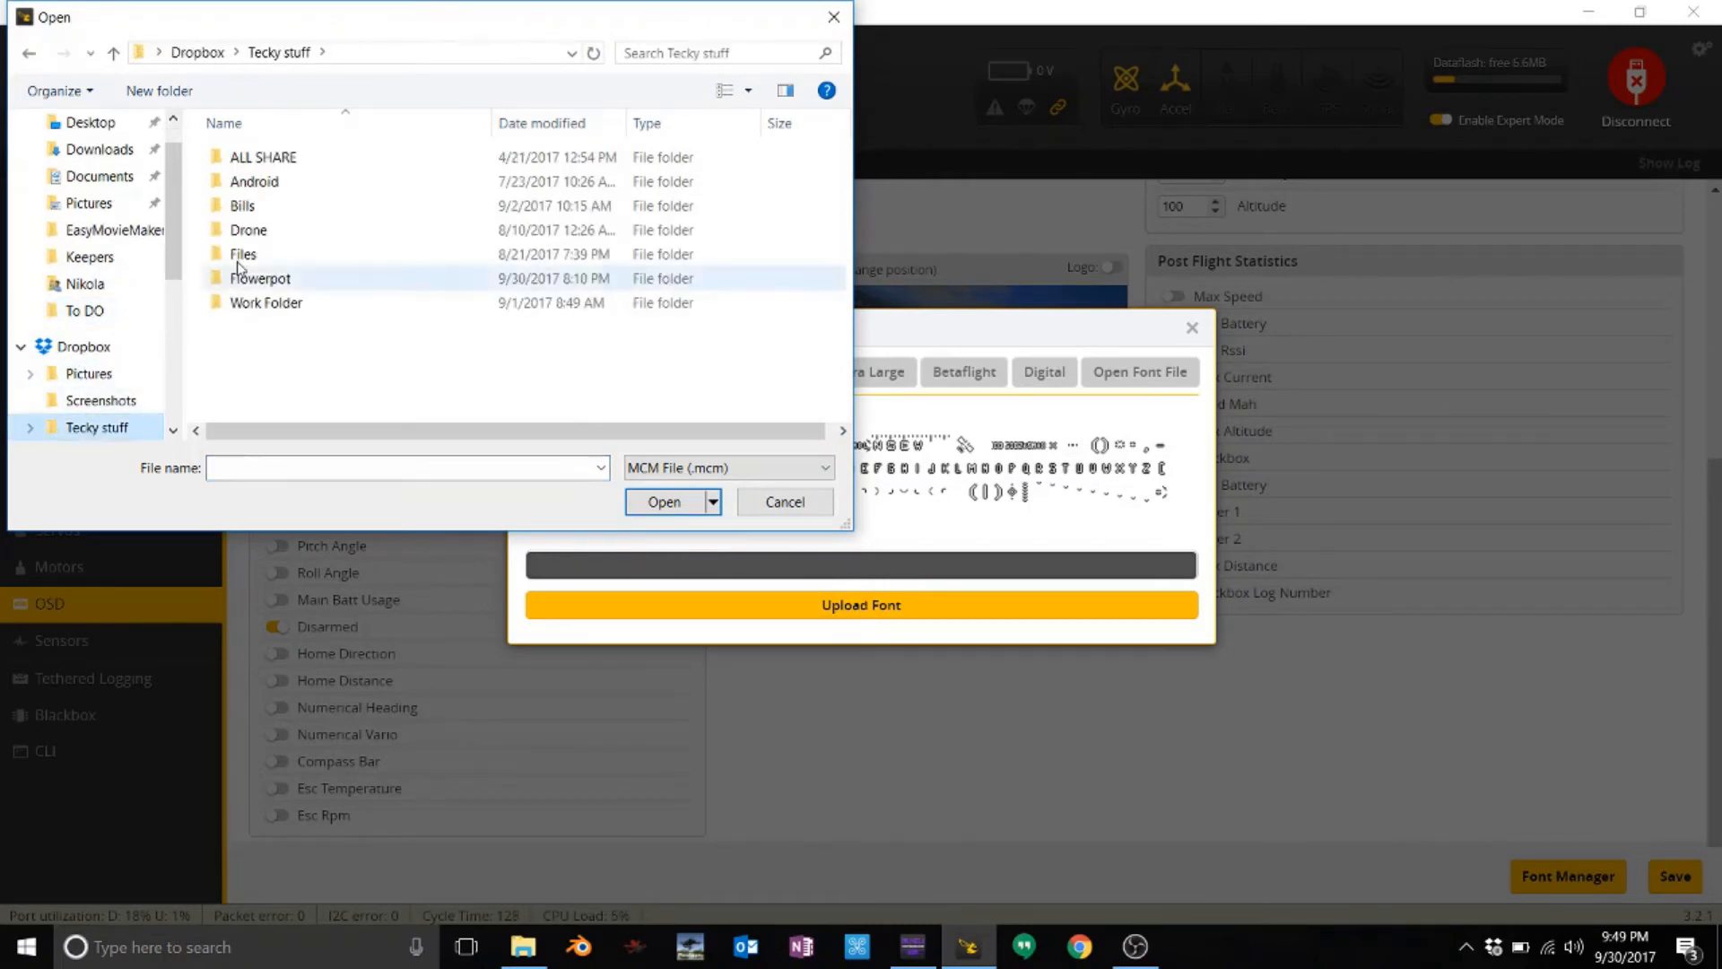
{"action": "double_click", "coordinate": [251, 236]}
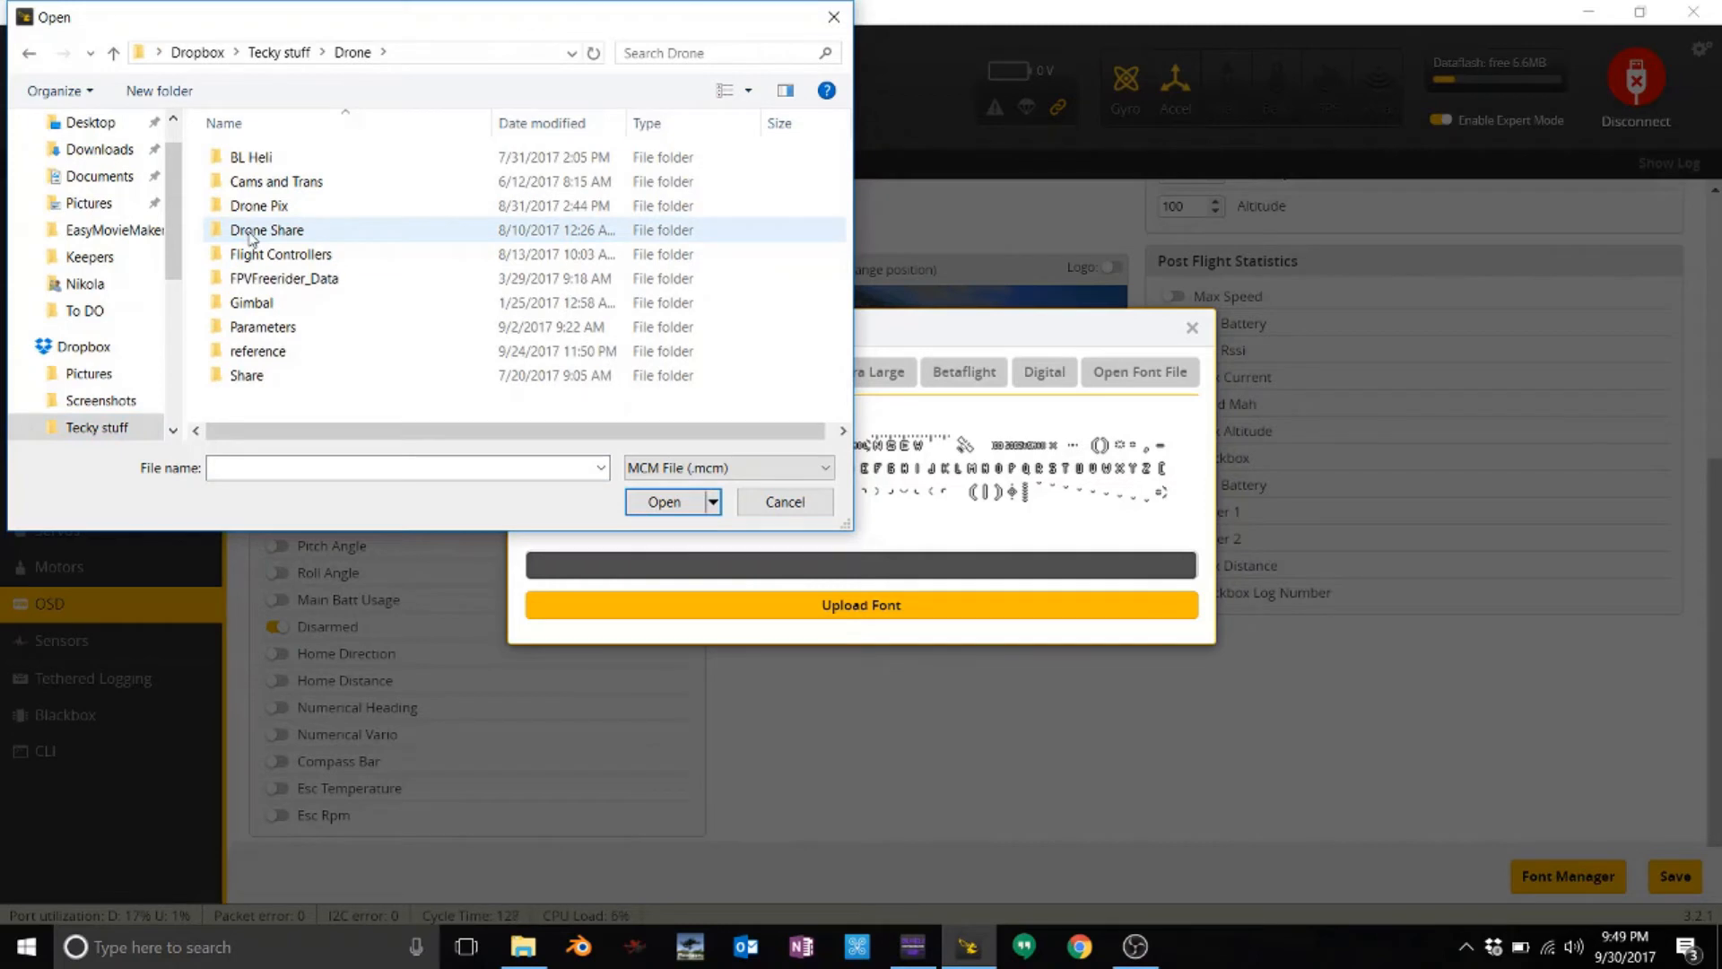
{"action": "double_click", "coordinate": [268, 329]}
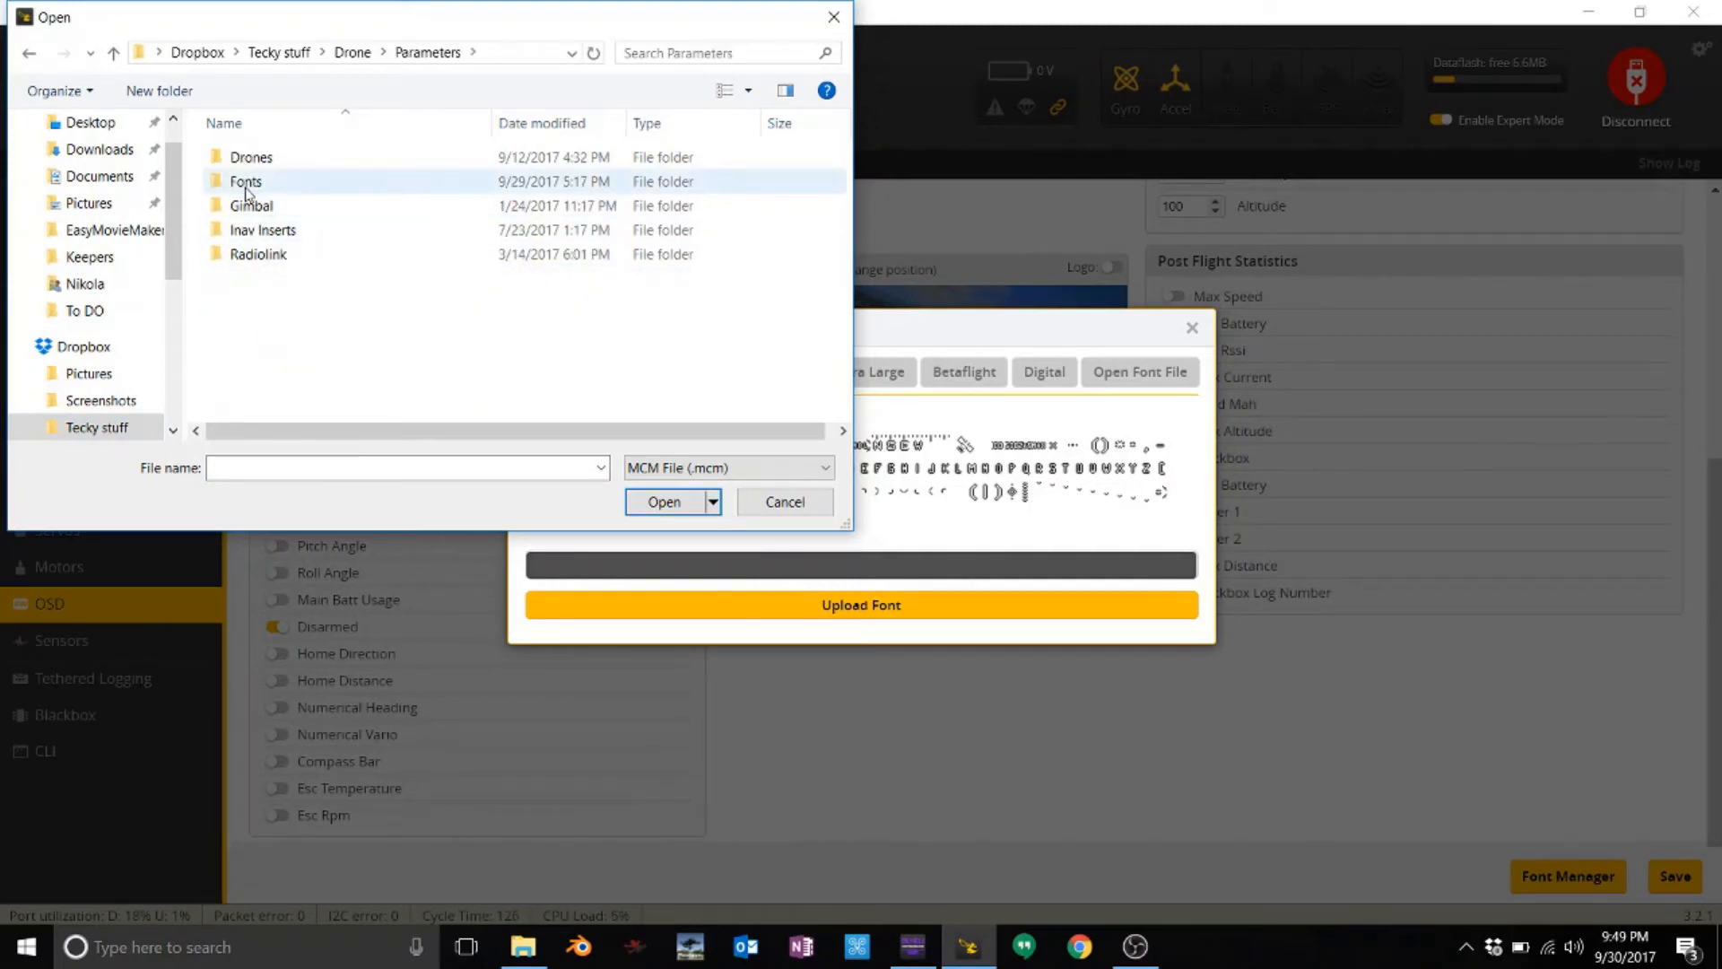
{"action": "double_click", "coordinate": [246, 183]}
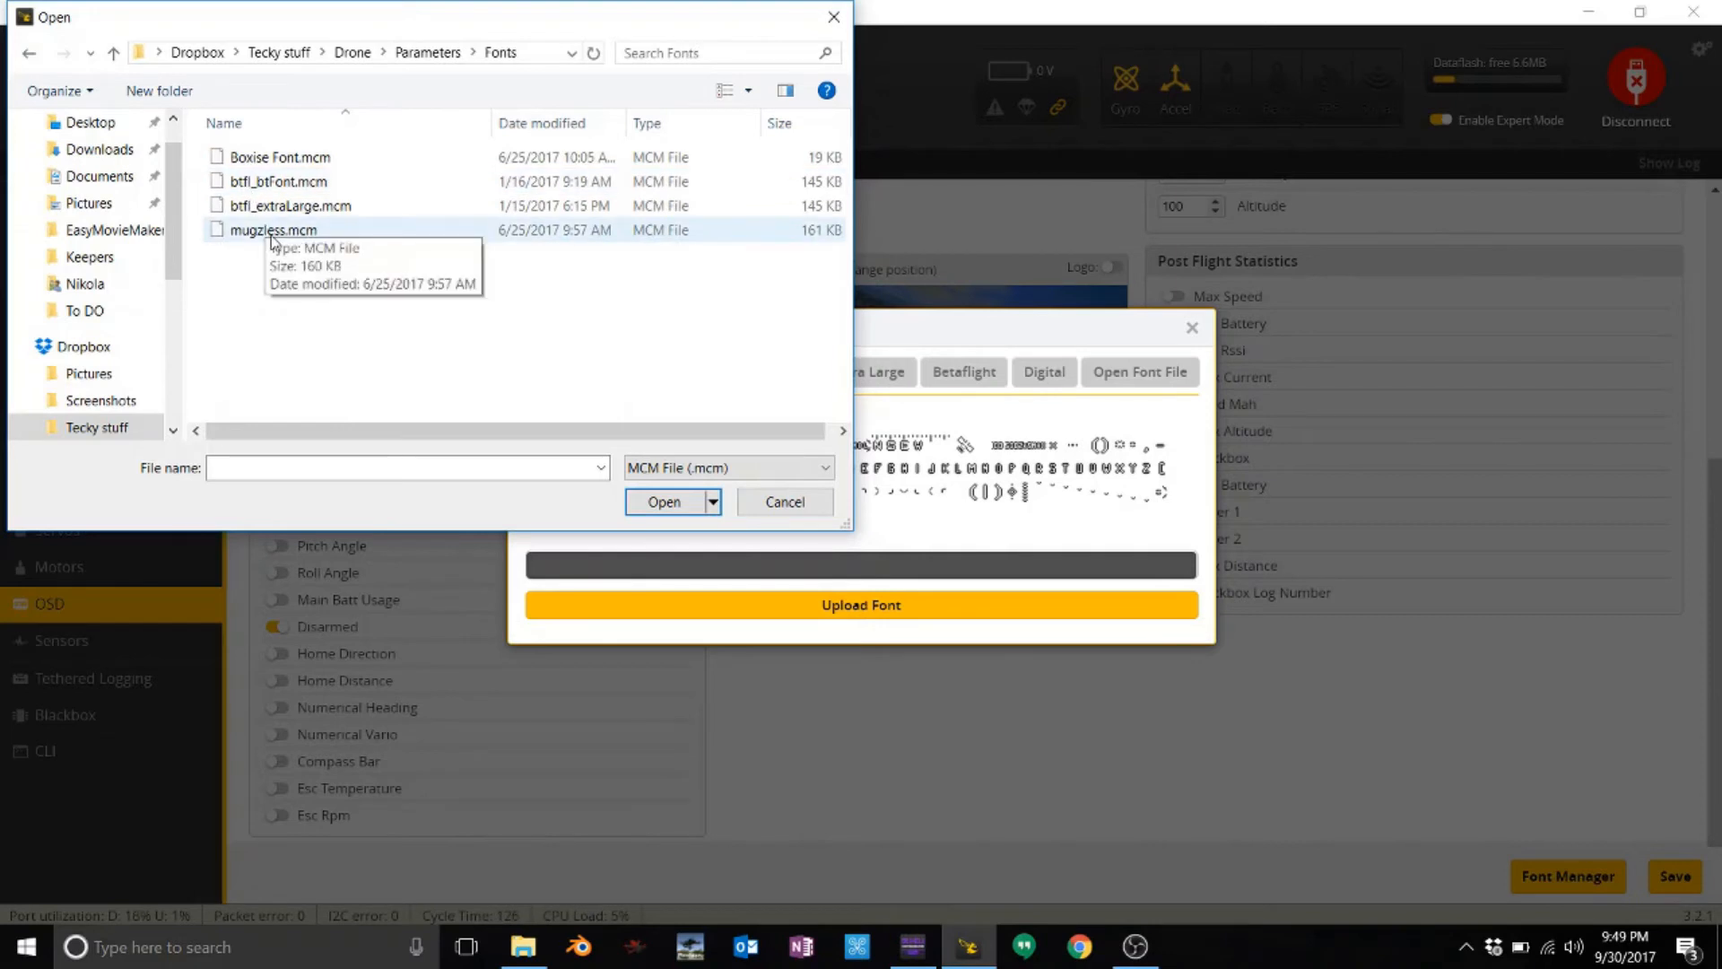
{"action": "double_click", "coordinate": [272, 235]}
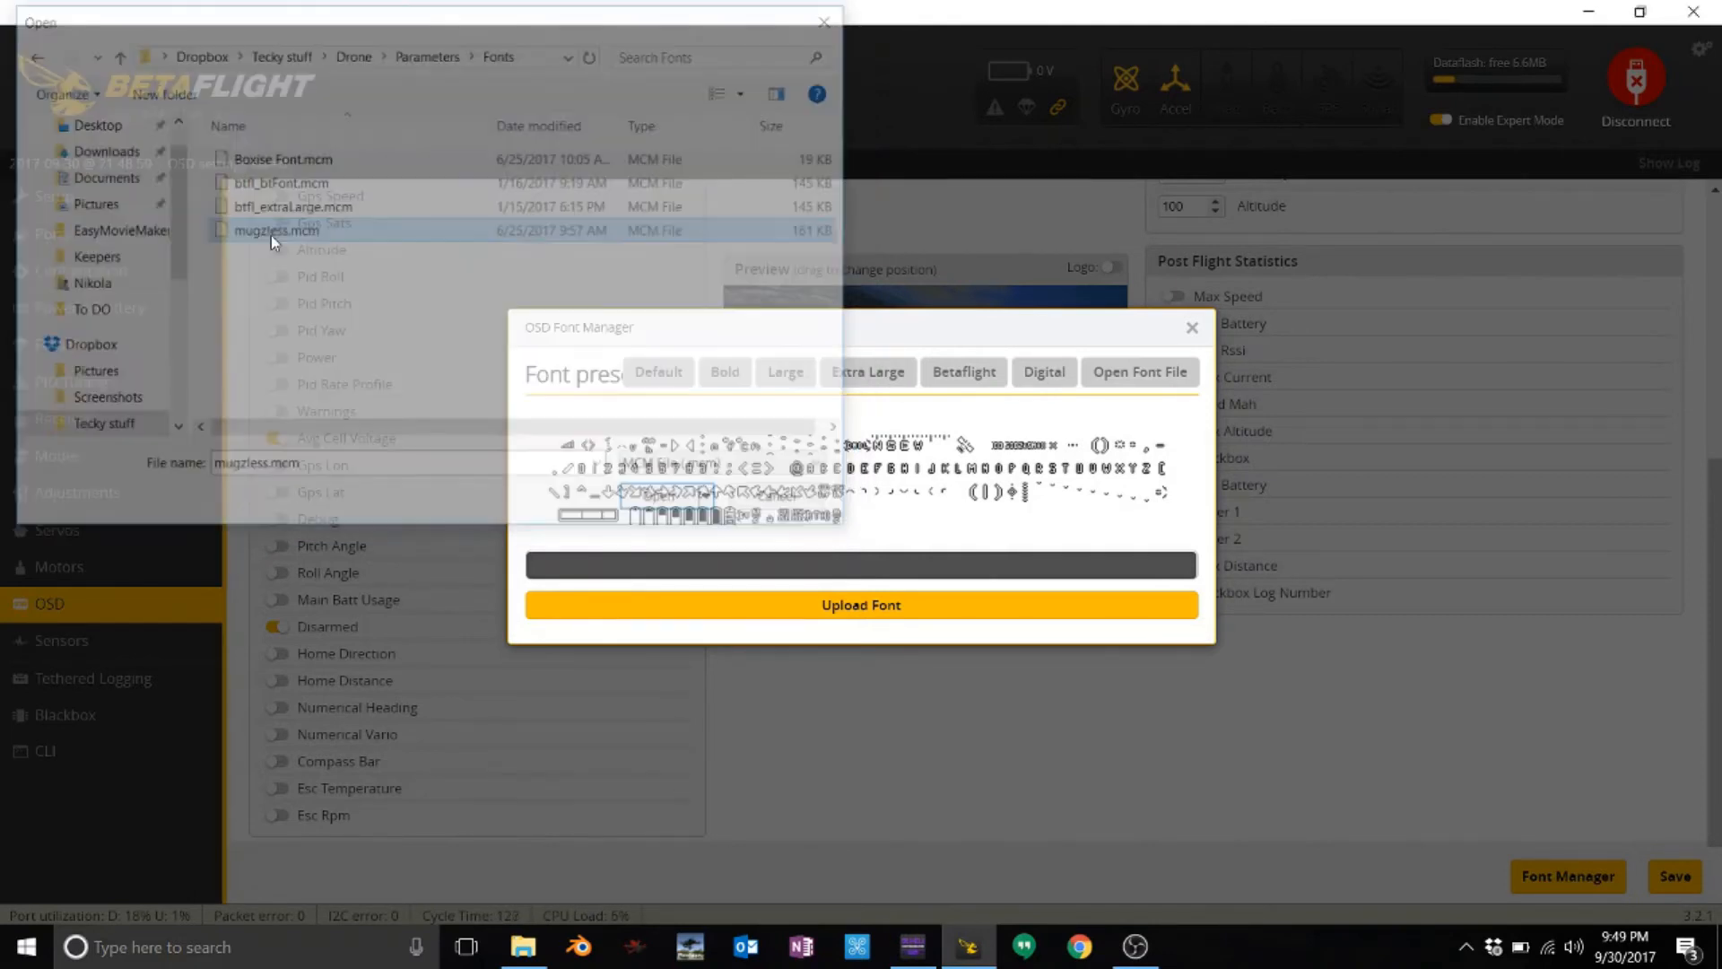
{"action": "left_click", "coordinate": [925, 607]}
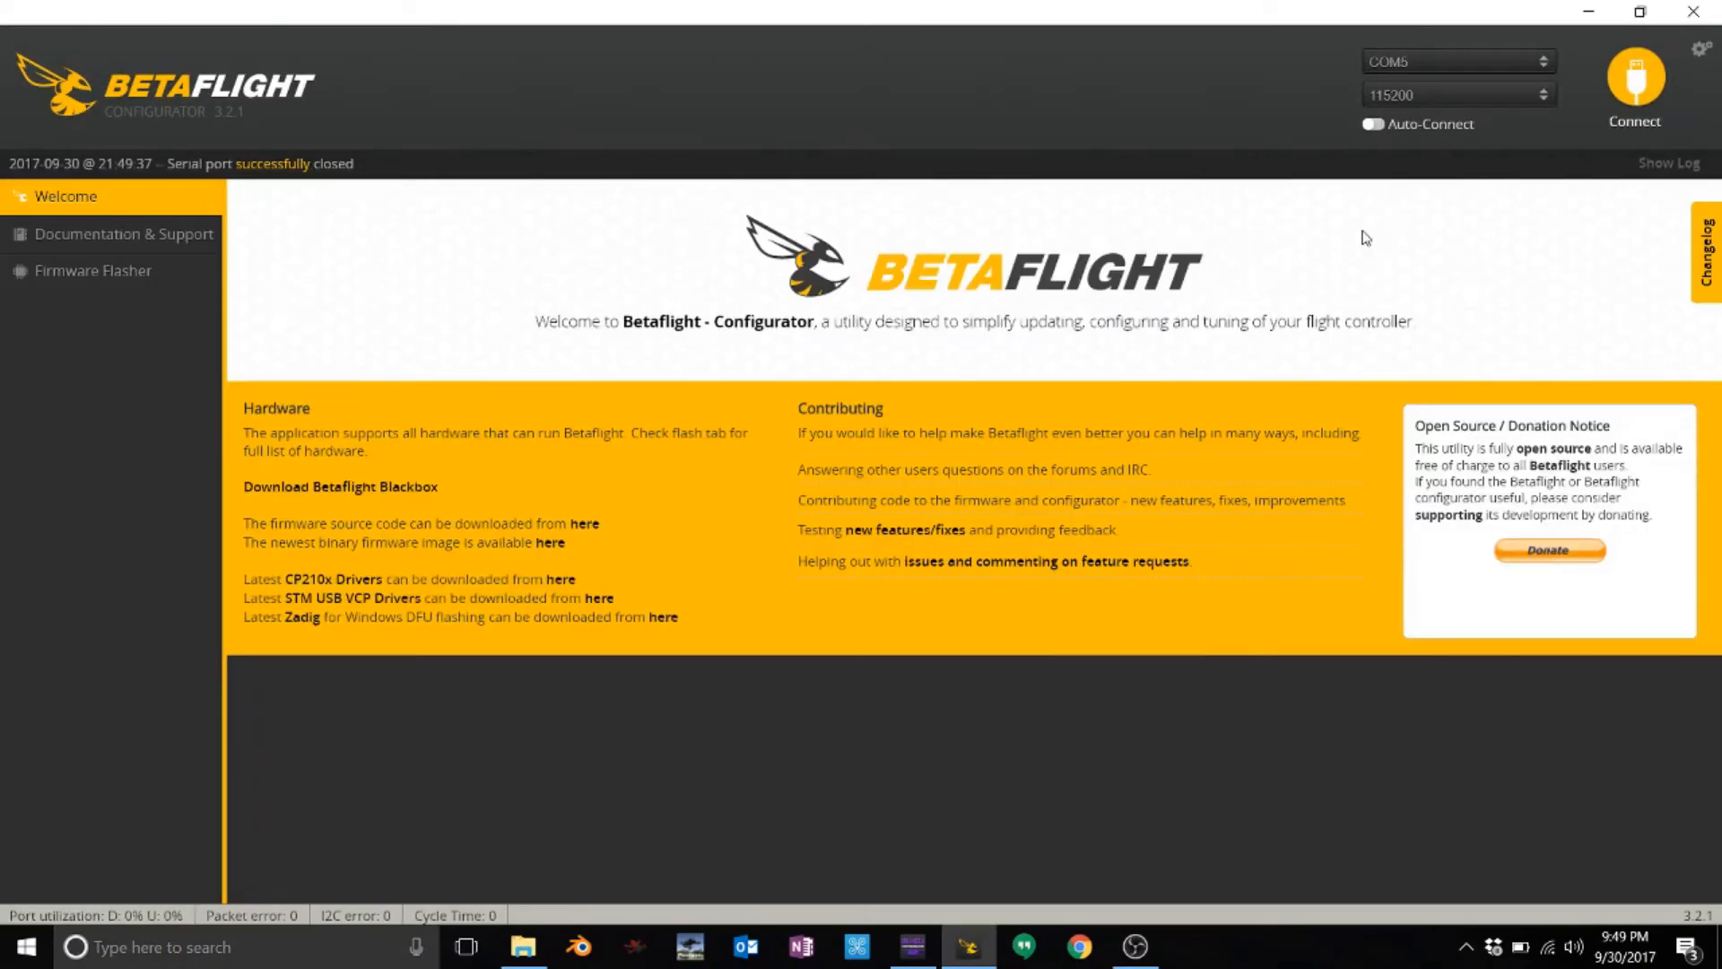
- Reconnect to the flight controller and set the Blackbox logging rate to 500 Hz
{"action": "left_click", "coordinate": [1658, 82]}
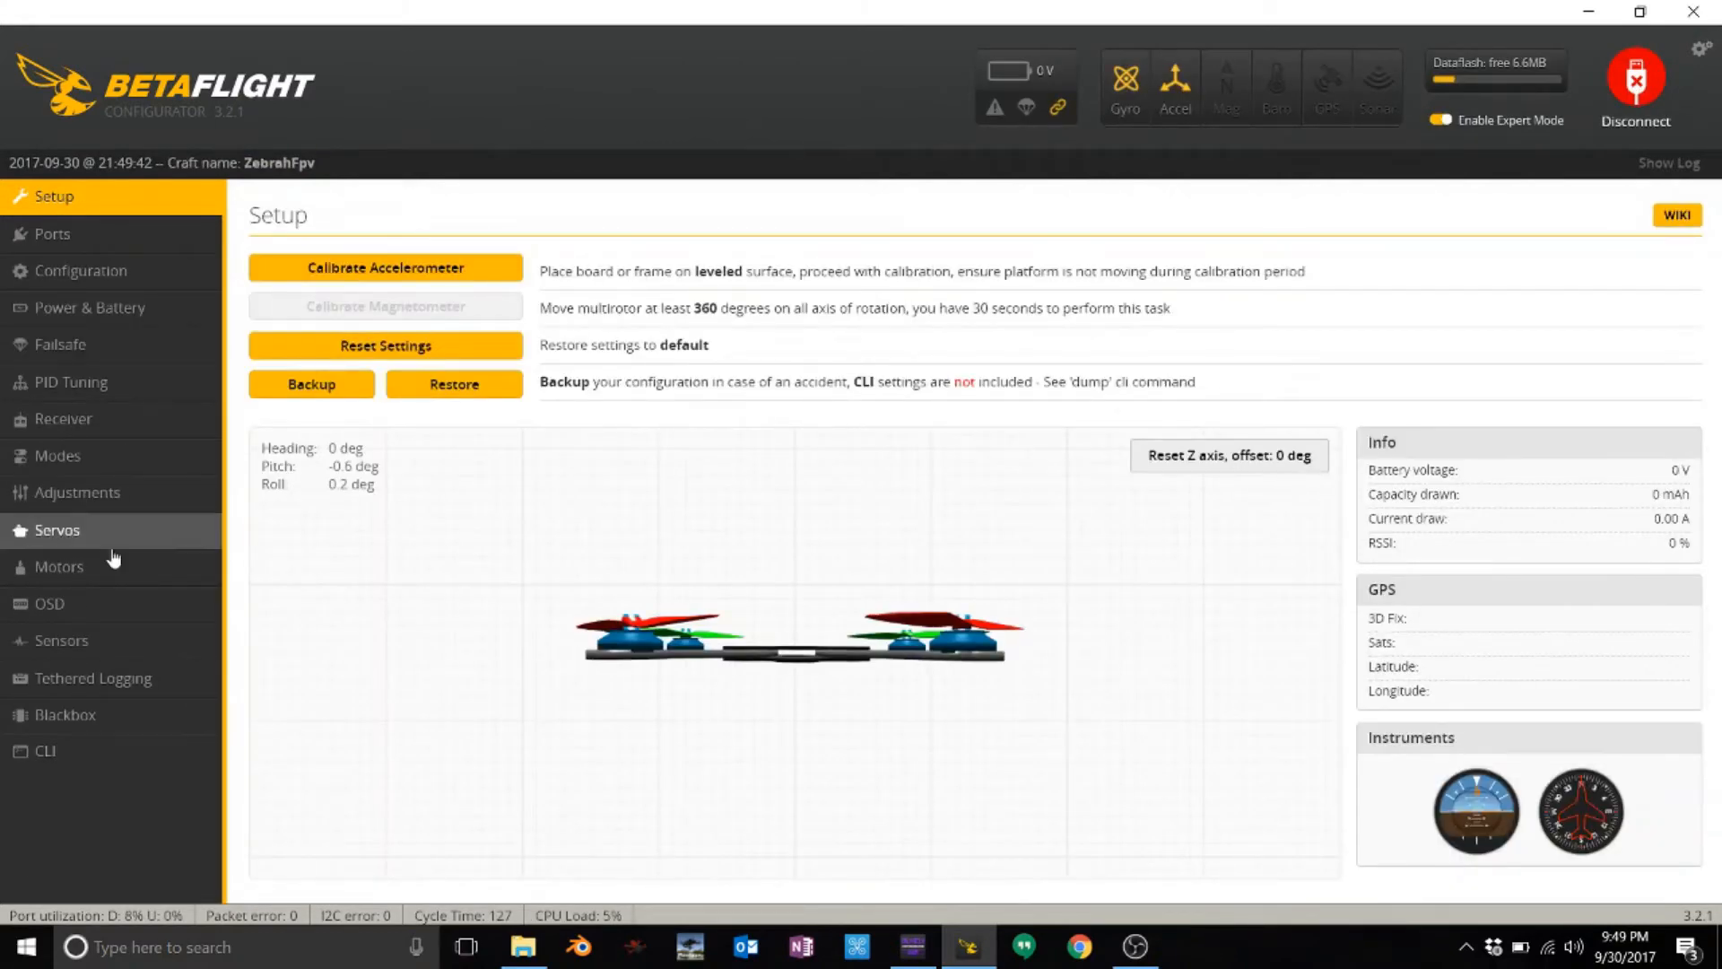
{"action": "left_click", "coordinate": [77, 607]}
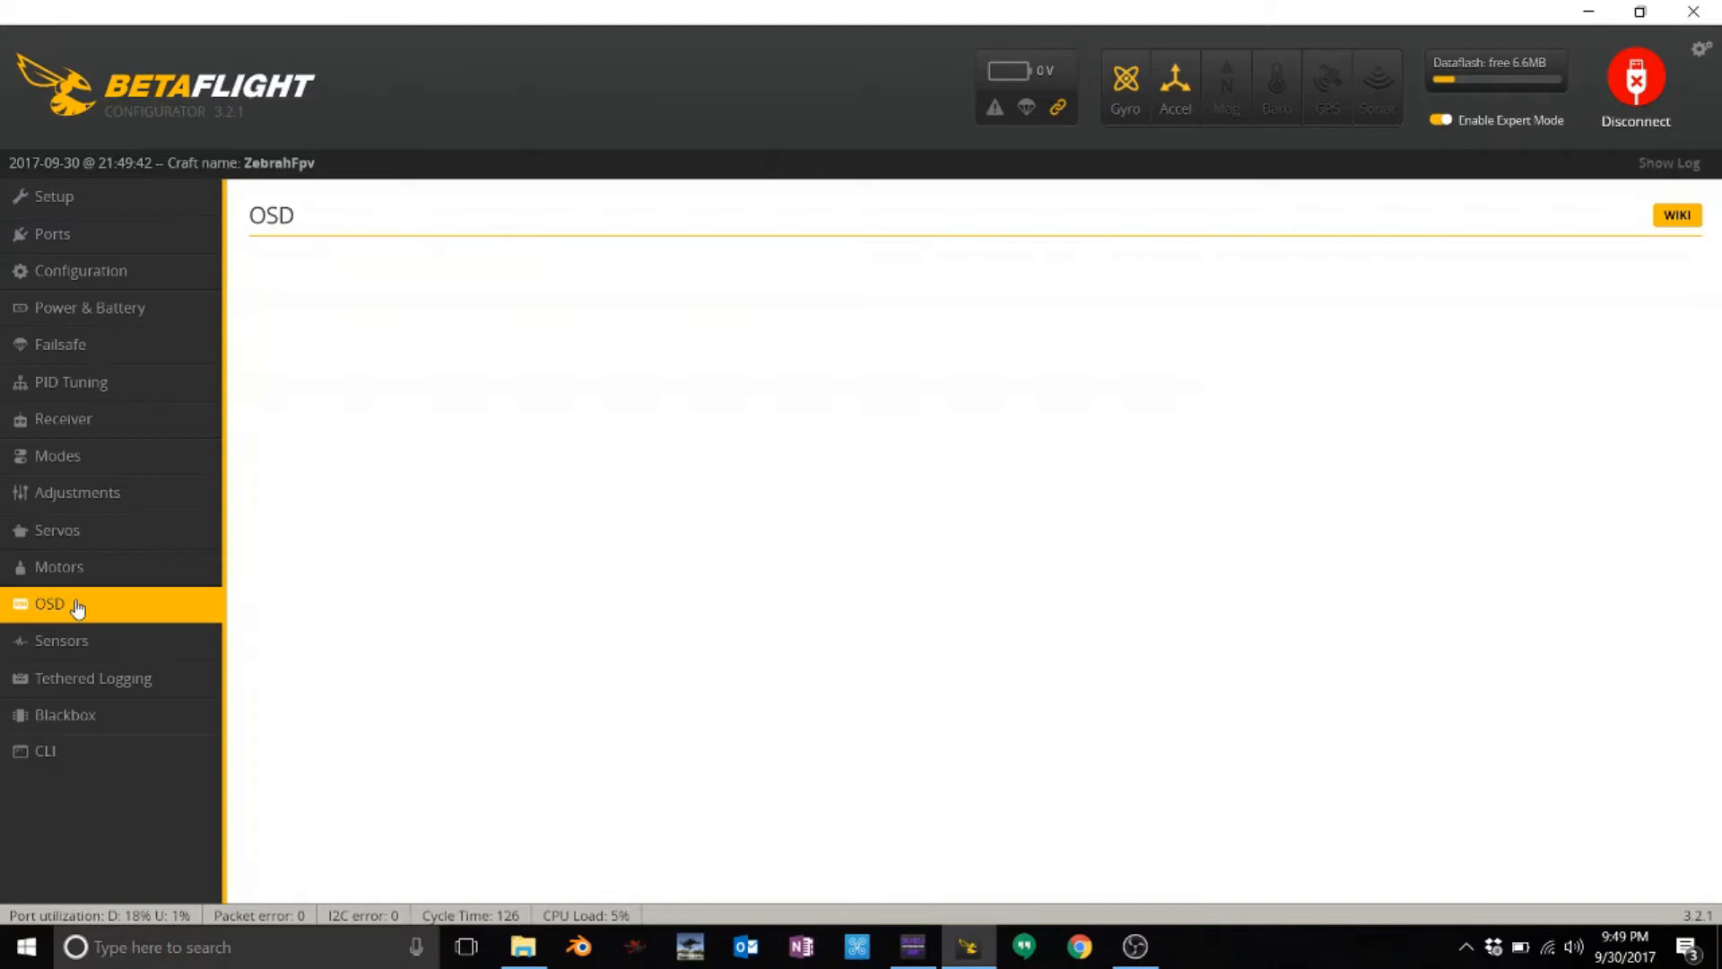
{"action": "left_click", "coordinate": [79, 721]}
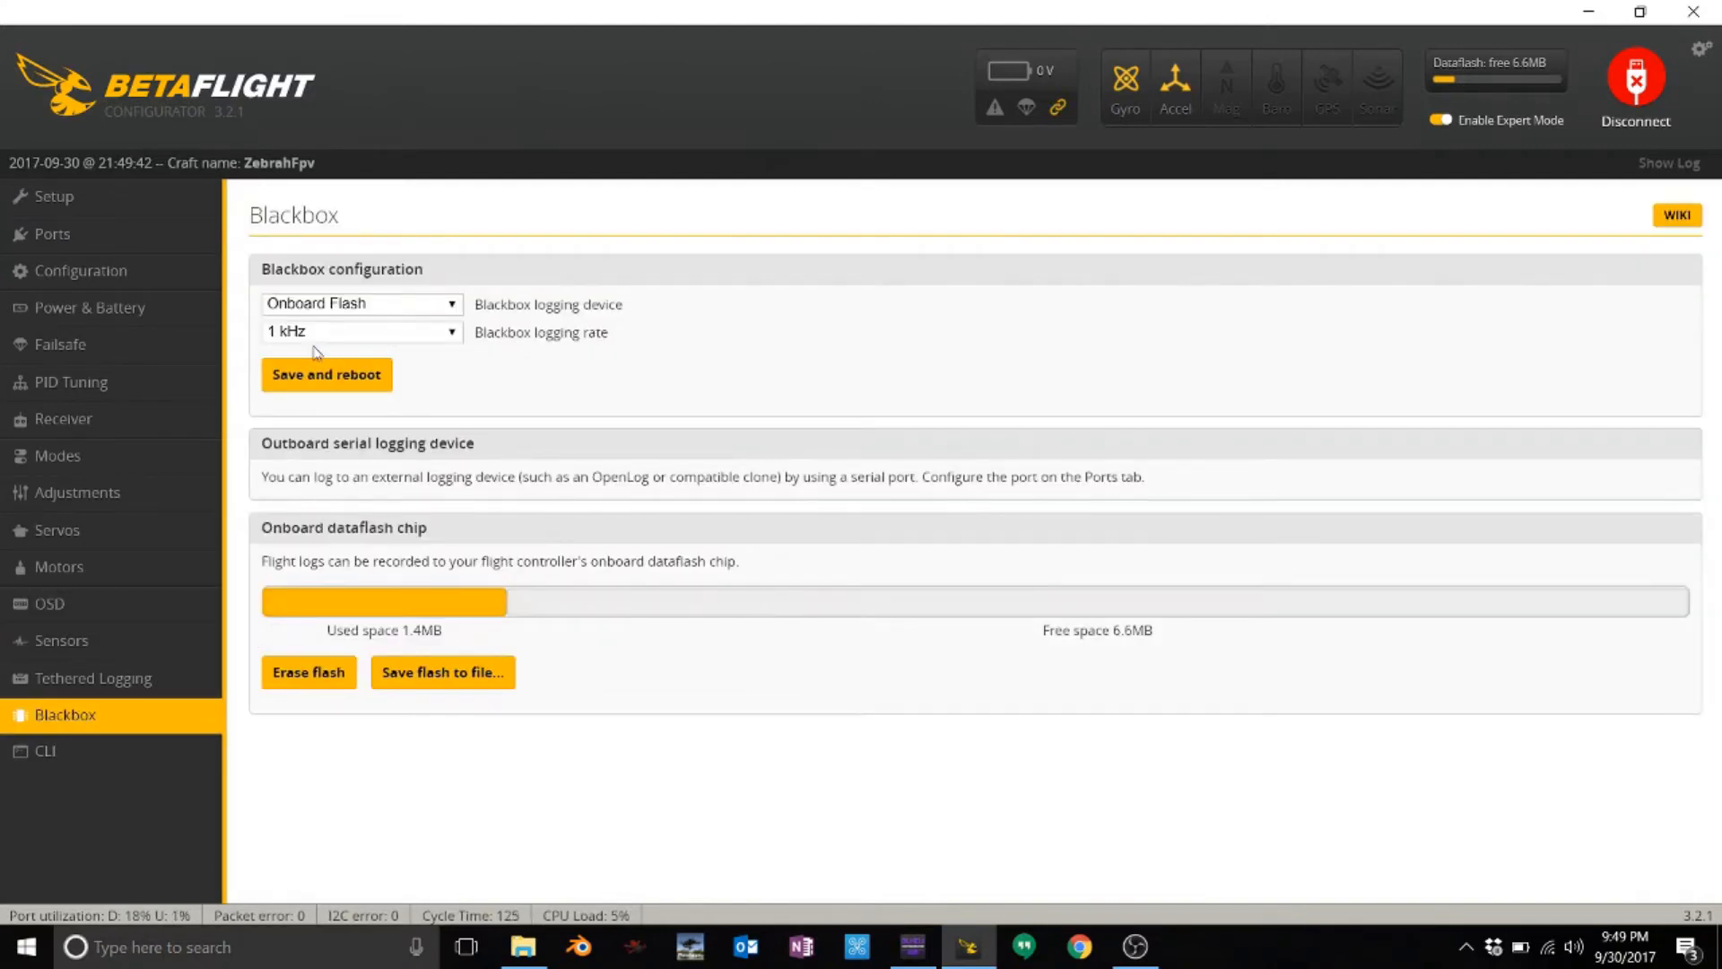
{"action": "left_click", "coordinate": [303, 331]}
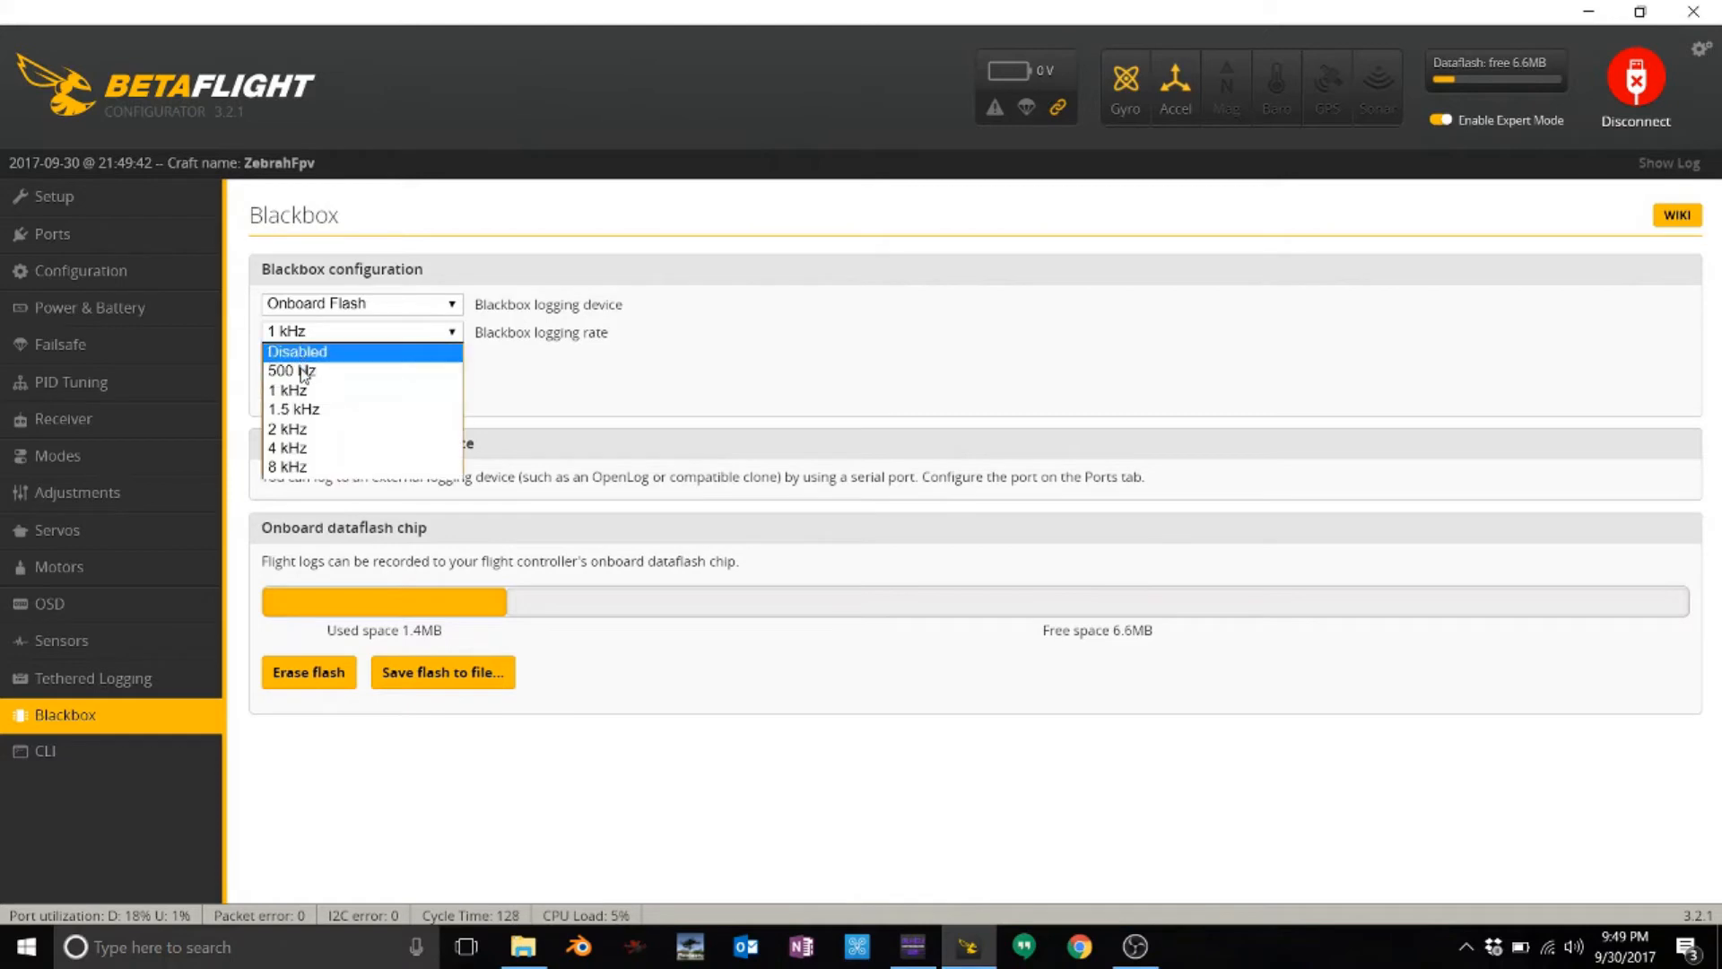
{"action": "left_click", "coordinate": [304, 371]}
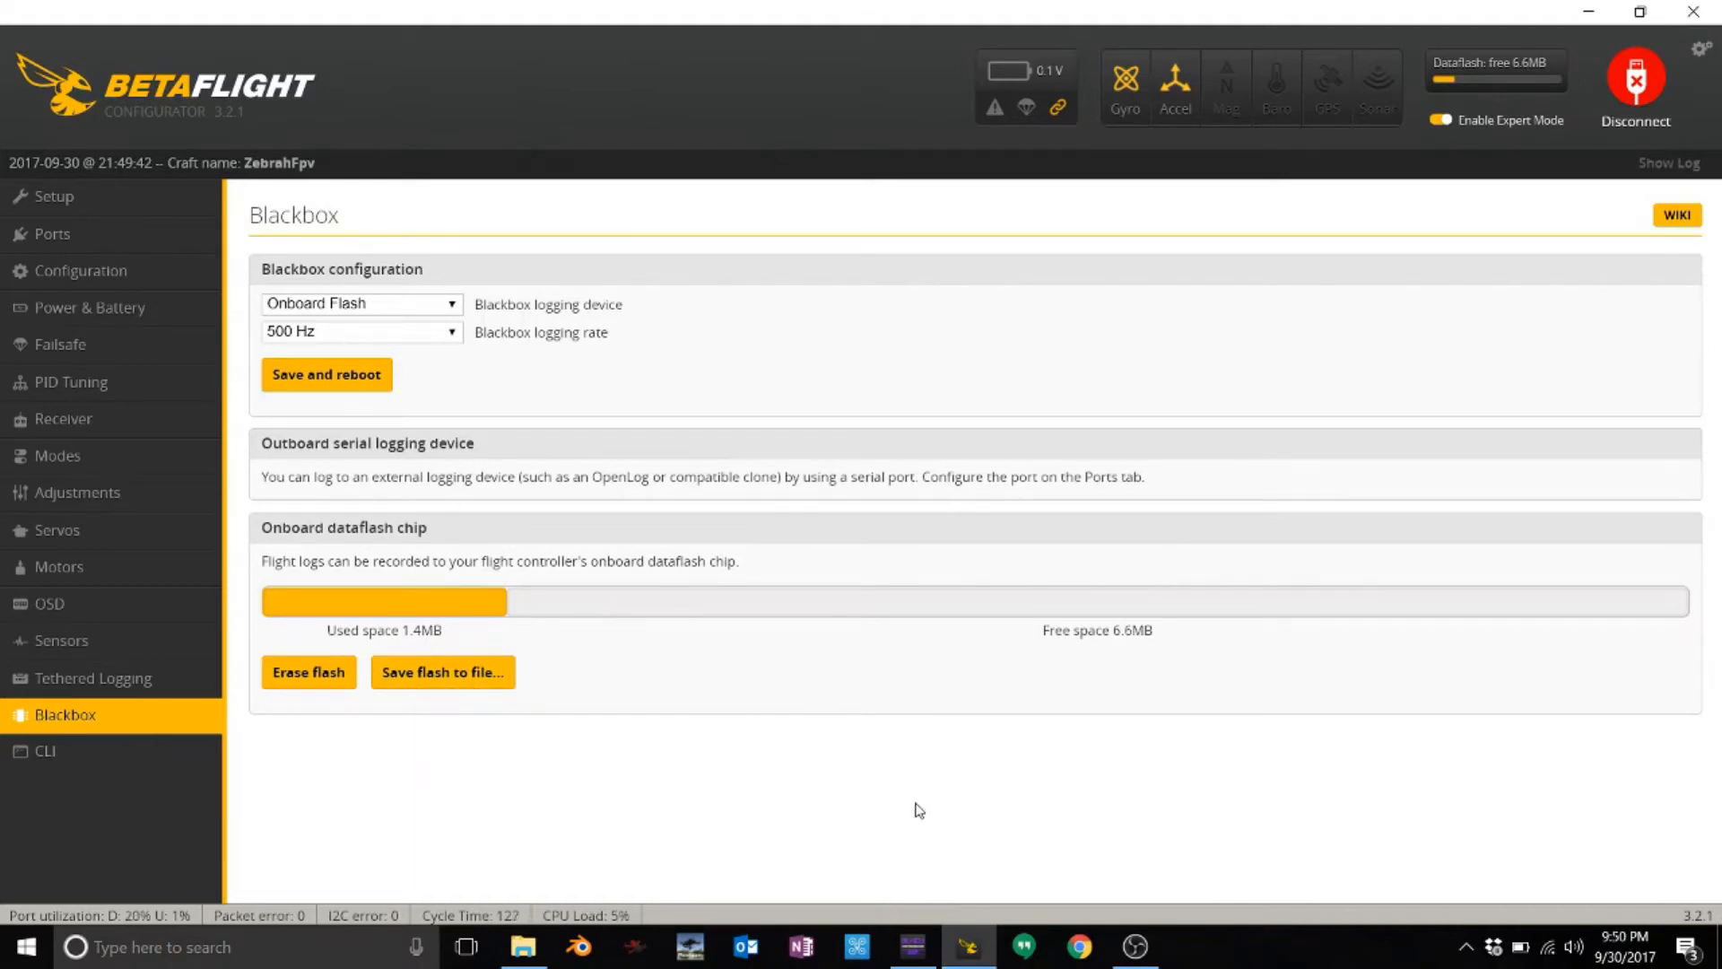
- In the CLI, run "set small_angle = 180" and save the settings
{"action": "left_click", "coordinate": [39, 754]}
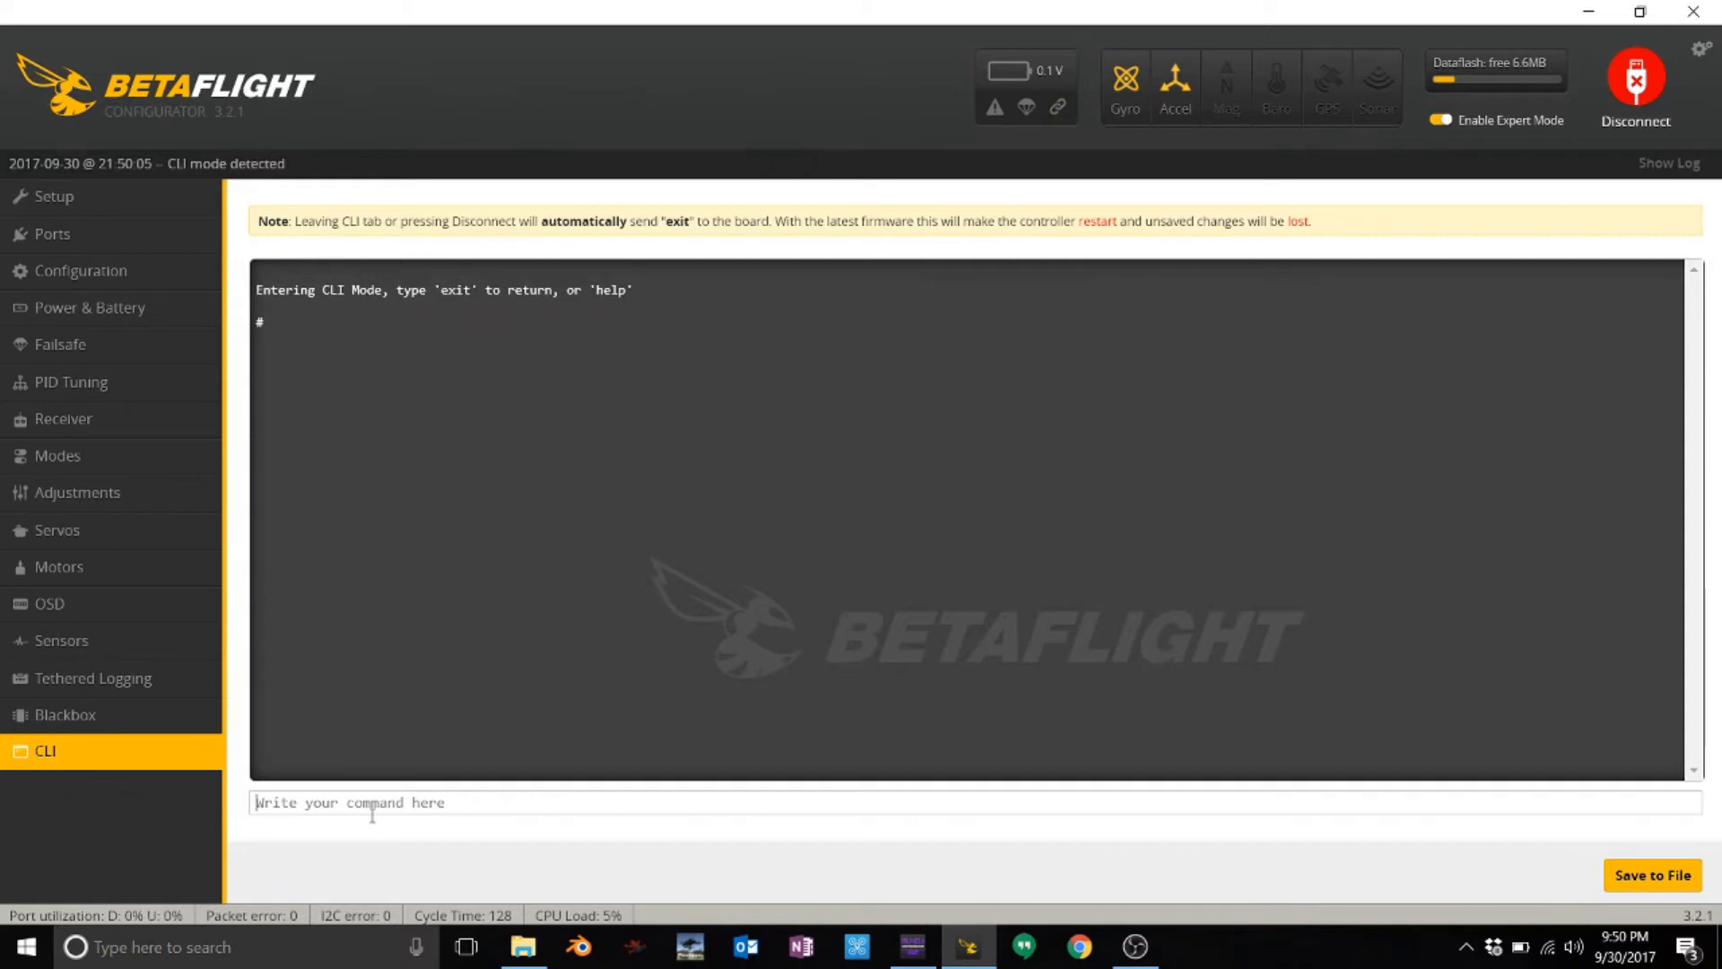
{"action": "type", "text": "set small_angle "}
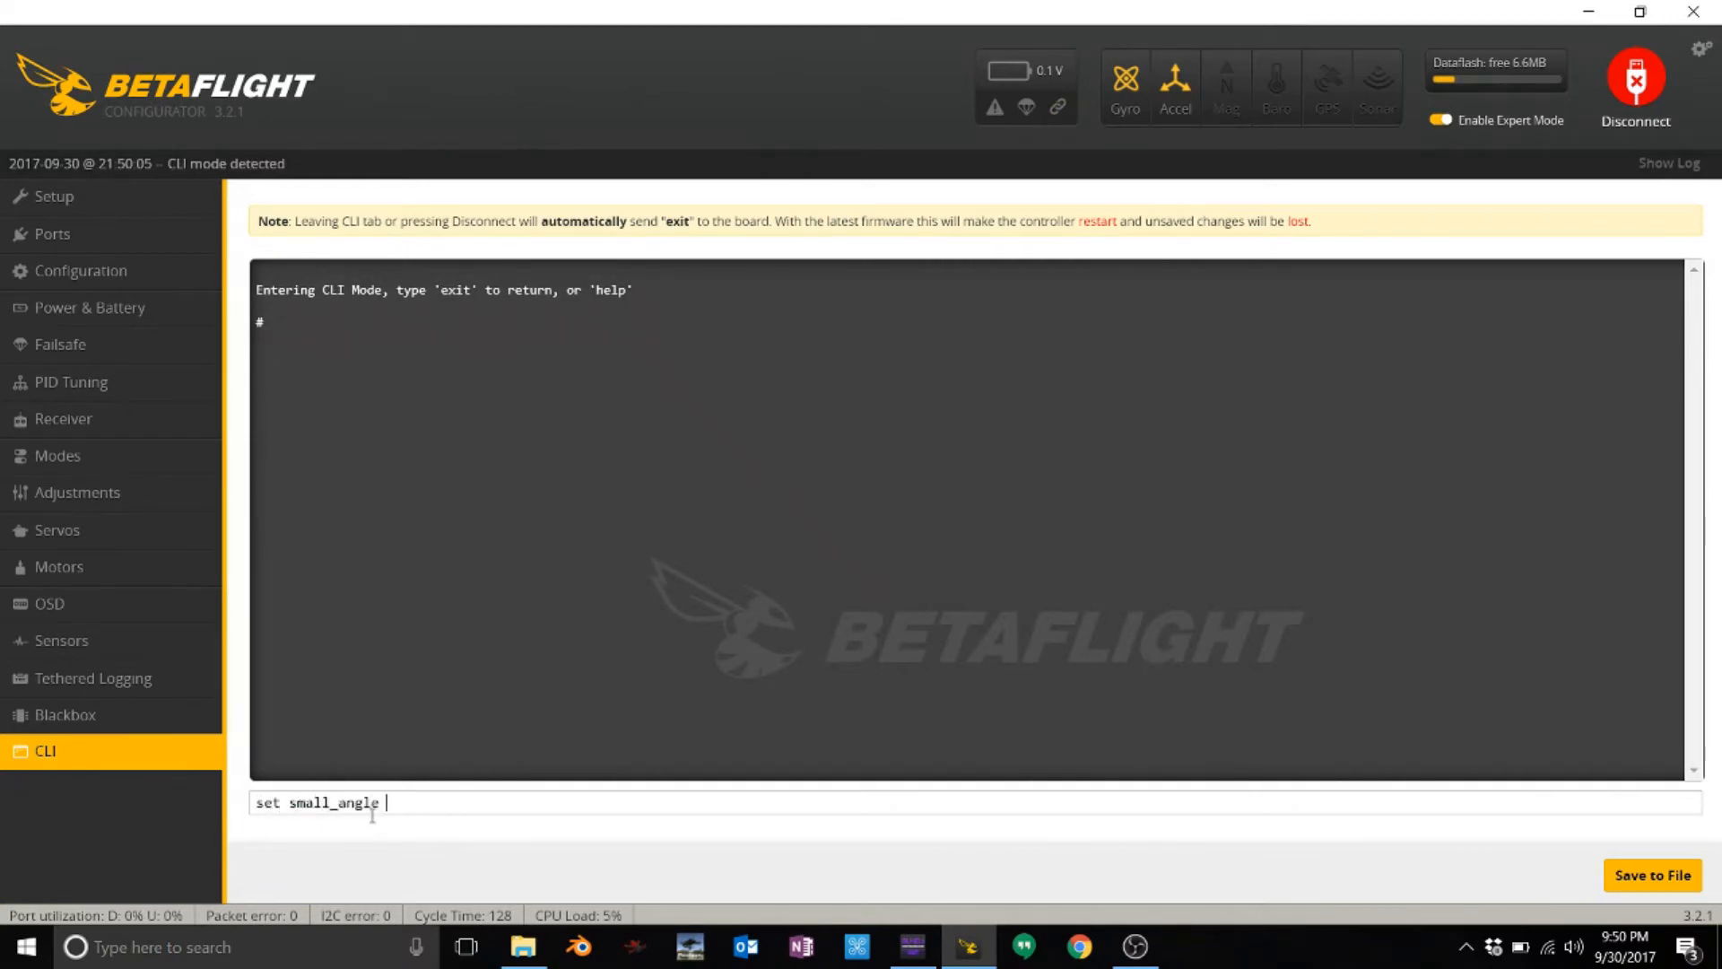
{"action": "type", "text": "= 180"}
{"action": "key", "text": "Return"}
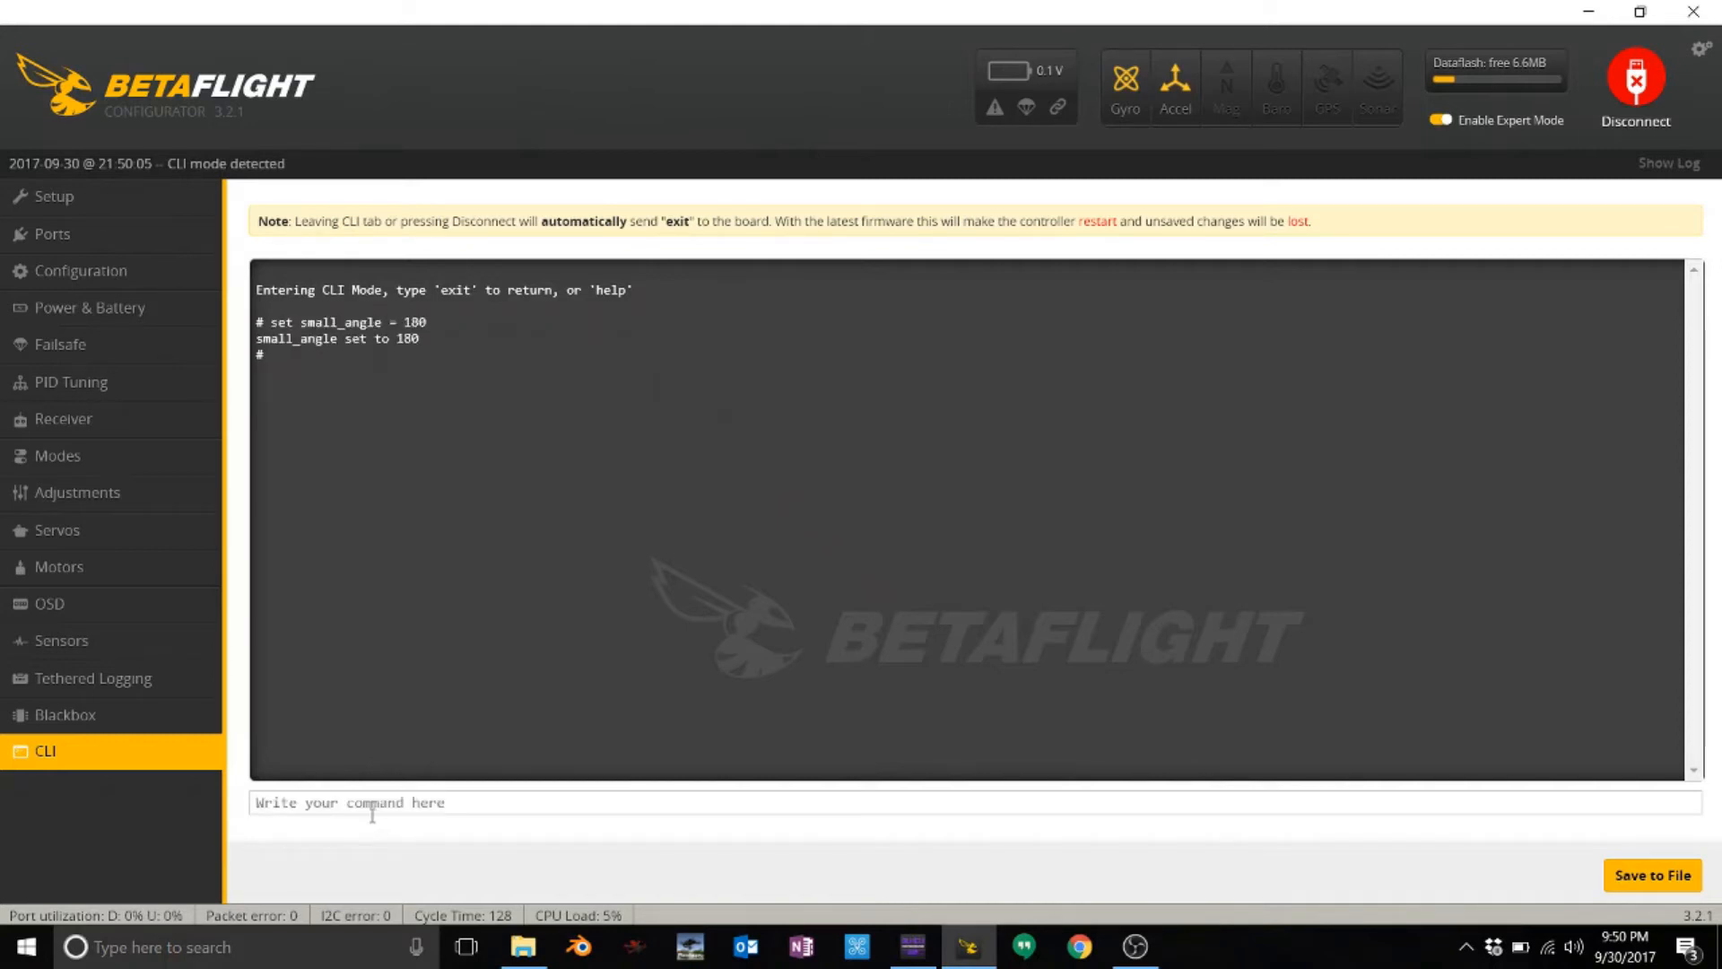
{"action": "type", "text": "save"}
{"action": "key", "text": "Return"}
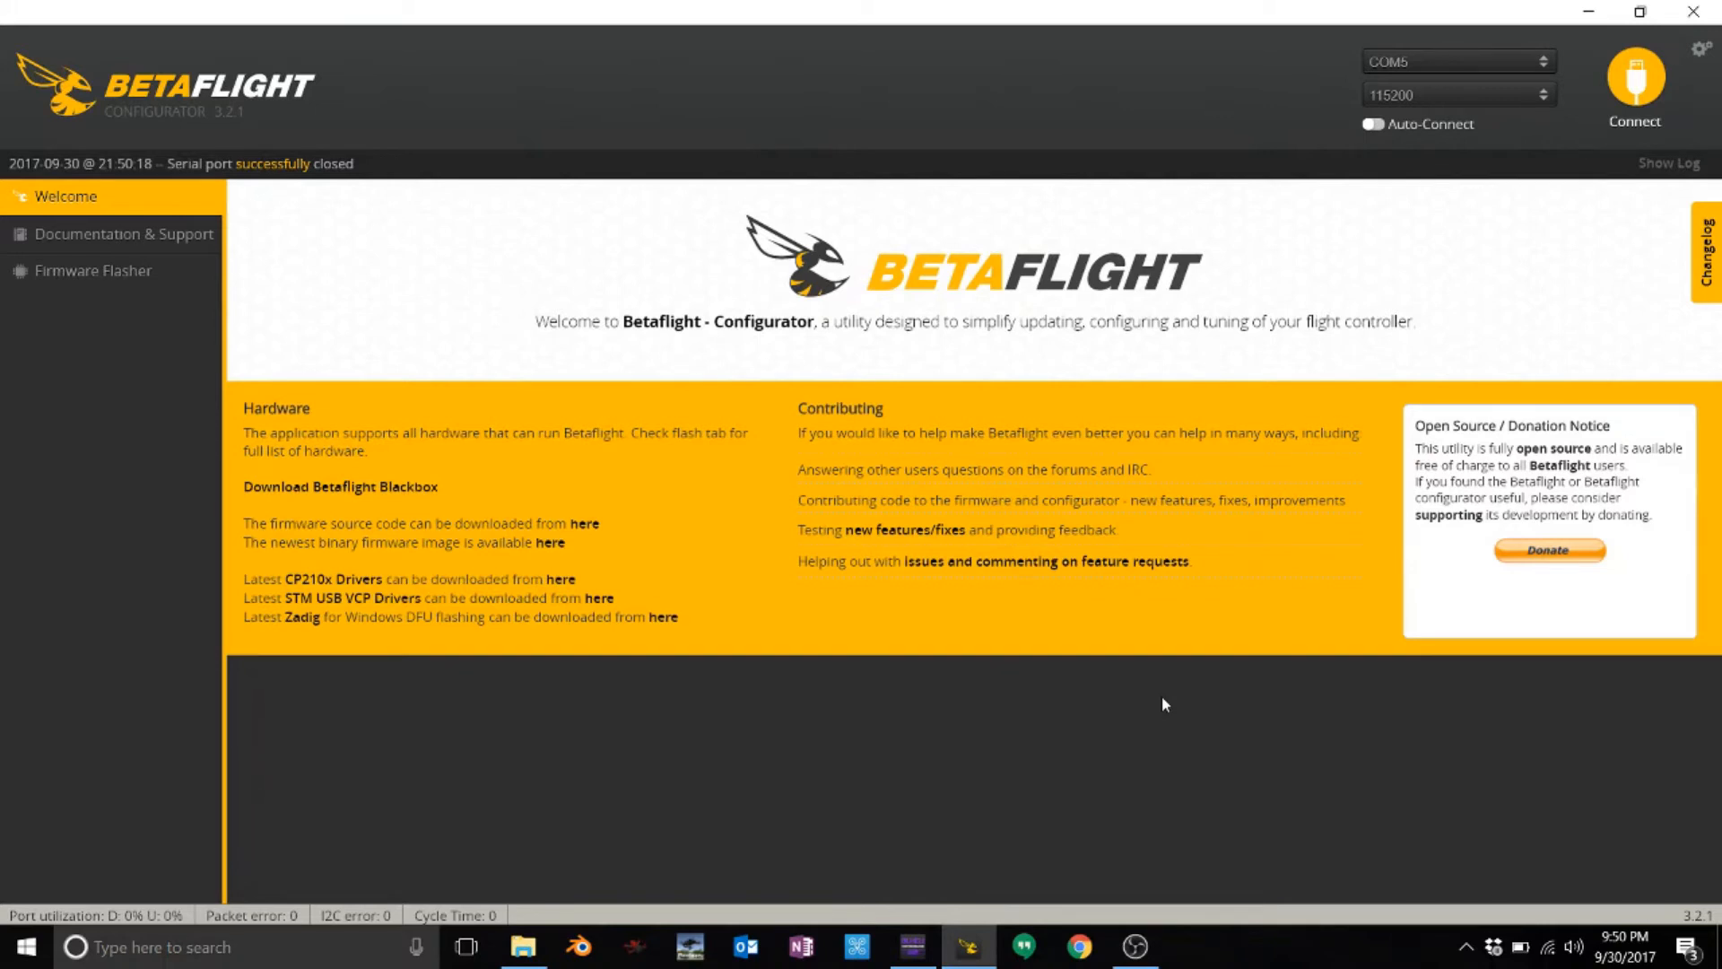
- Reconnect to the flight controller and examine the available ESC/Motor protocol options in its configuration
{"action": "left_click", "coordinate": [1139, 951]}
{"action": "left_click", "coordinate": [1636, 78]}
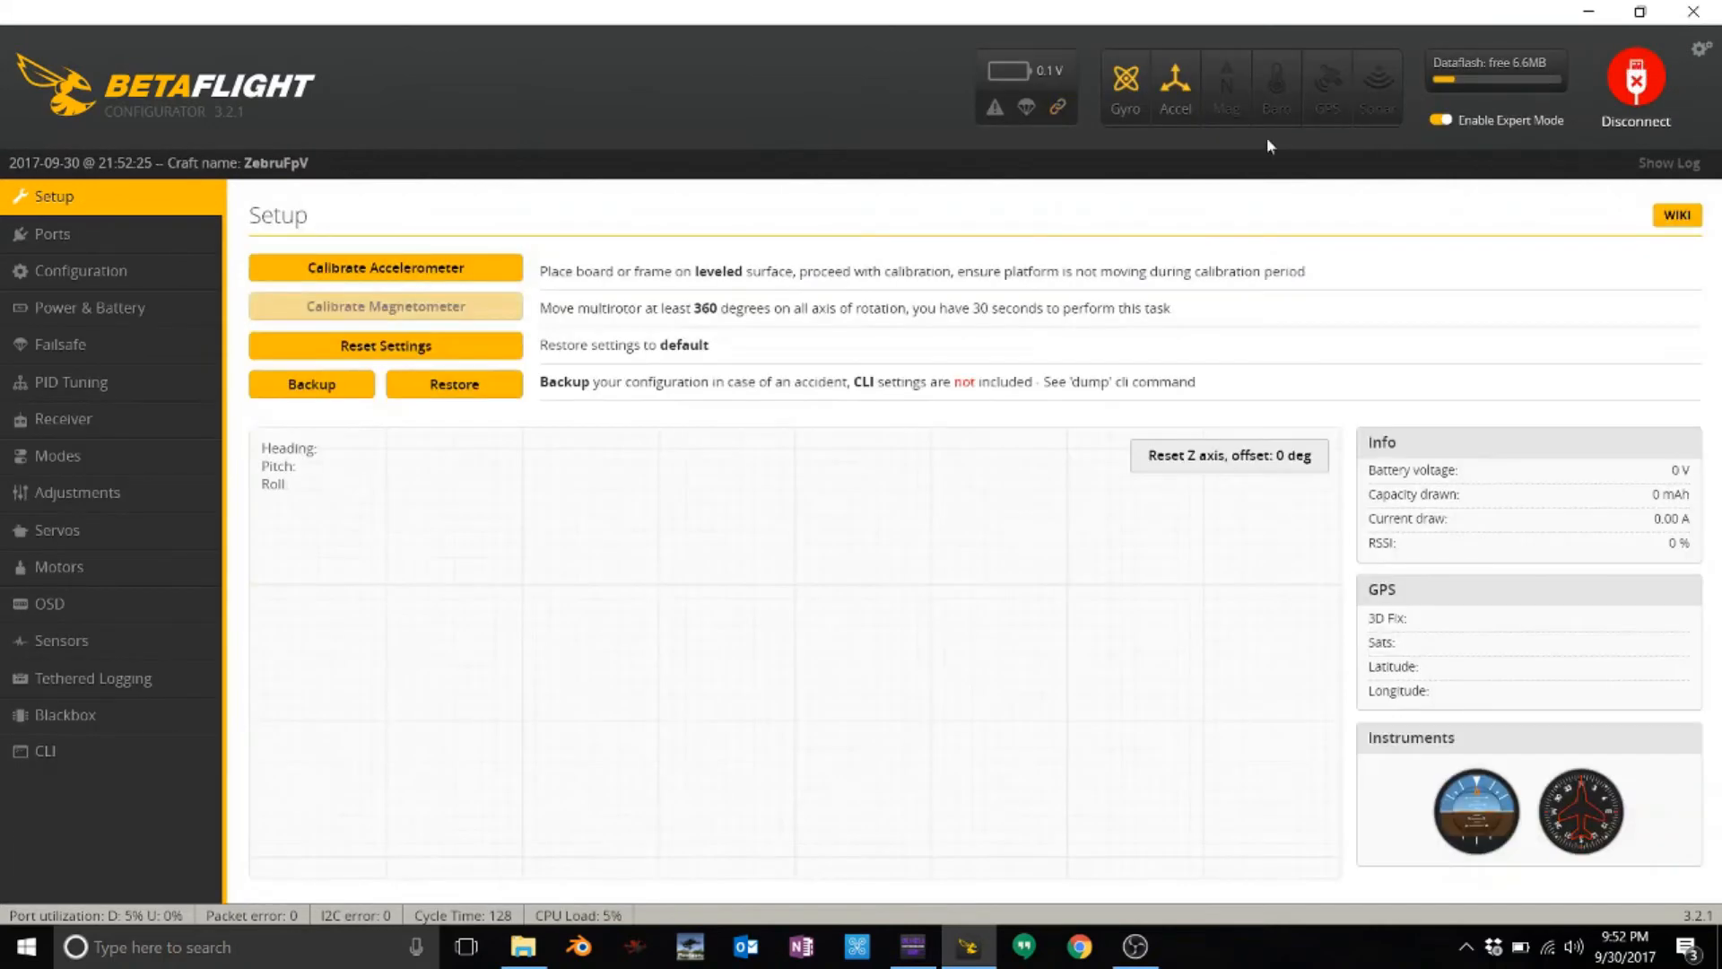
{"action": "left_click", "coordinate": [122, 272]}
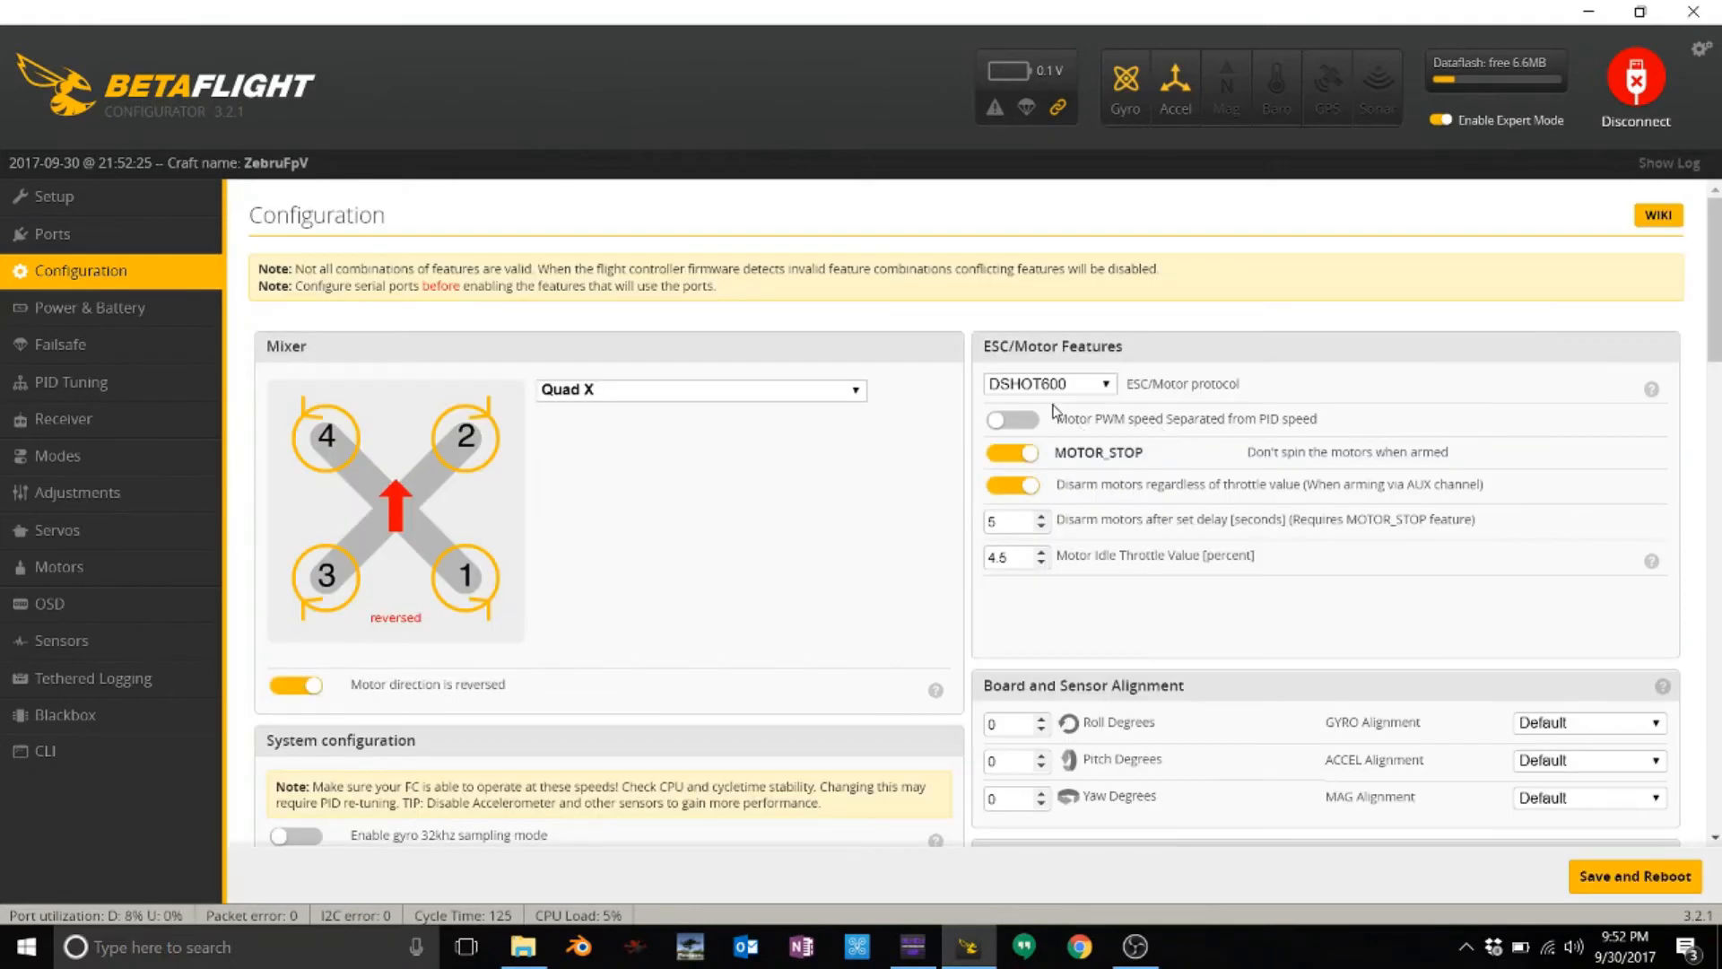
{"action": "left_click", "coordinate": [1050, 386]}
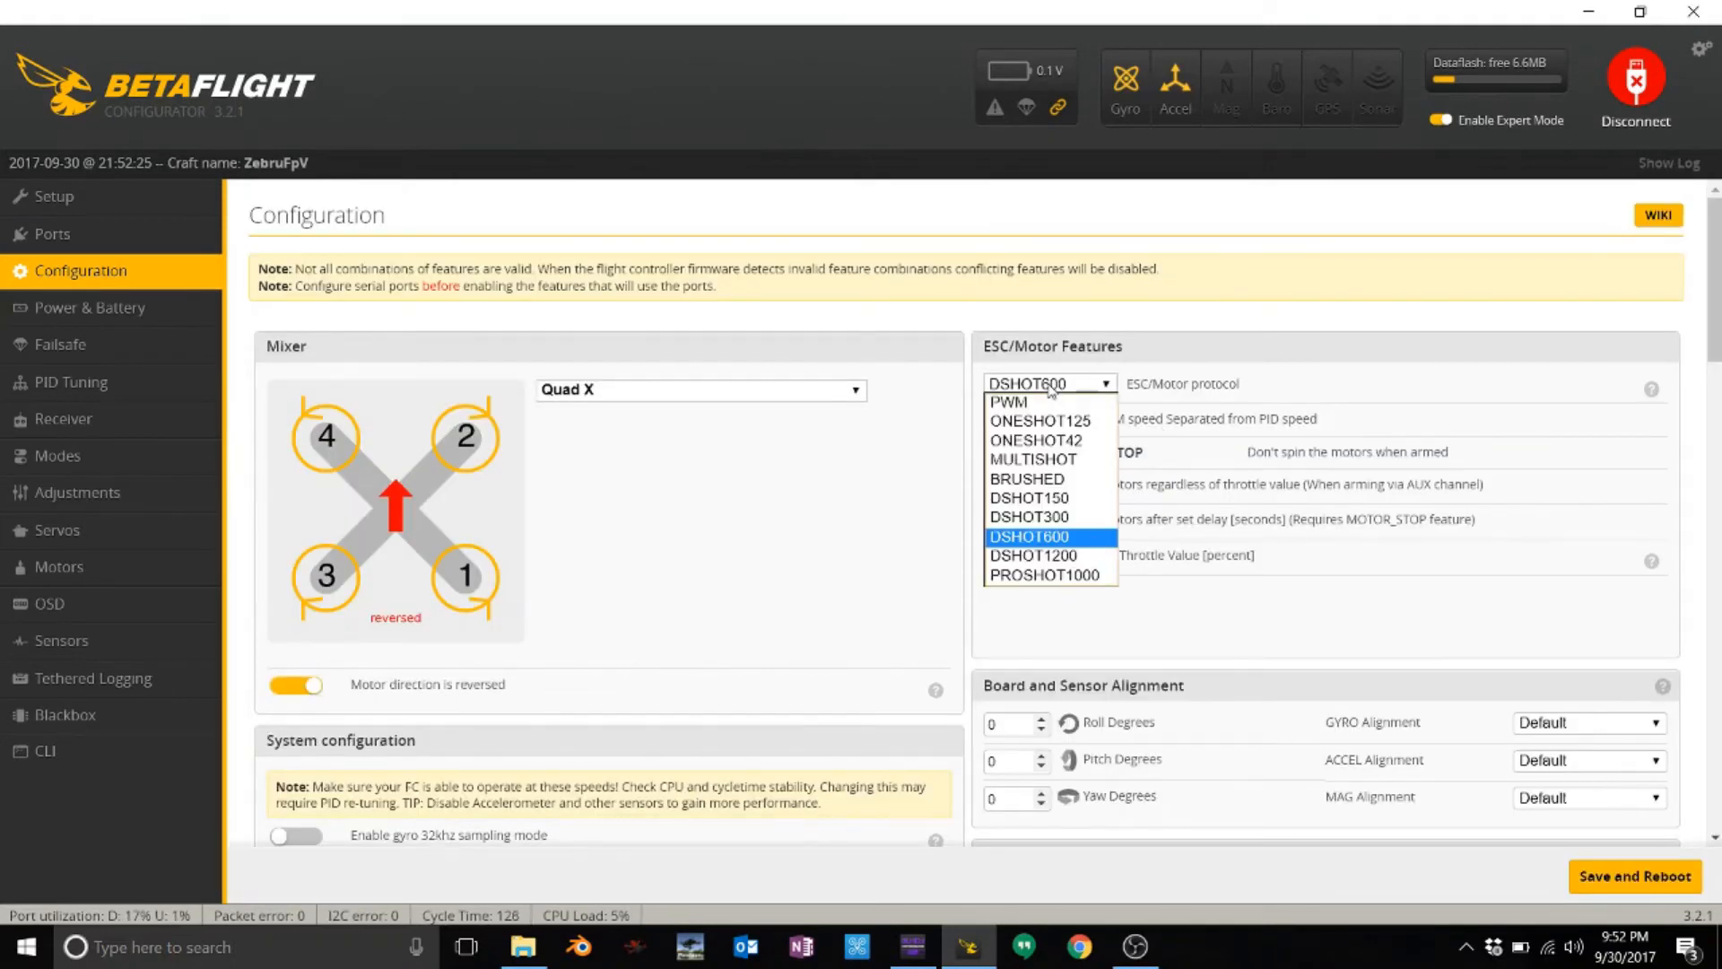
{"action": "left_click", "coordinate": [1051, 387]}
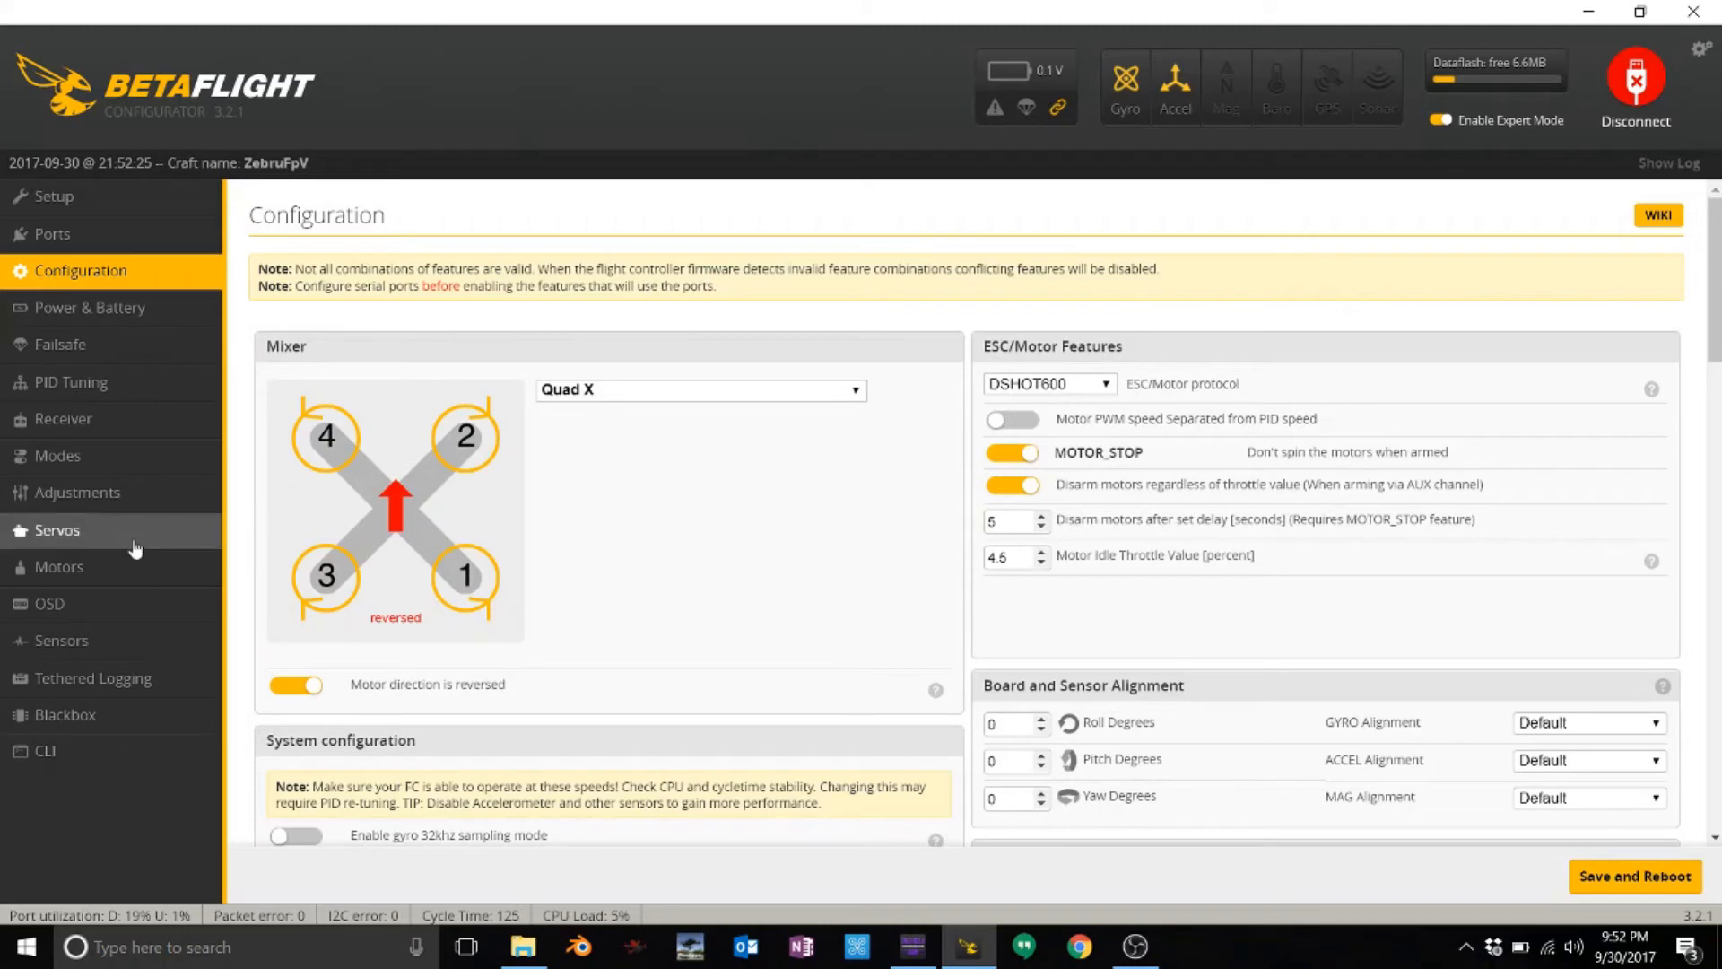
- Enable motor control, test-spin motors 1 to 4 individually and all together at about 1173, and disable motor control
{"action": "left_click", "coordinate": [54, 568]}
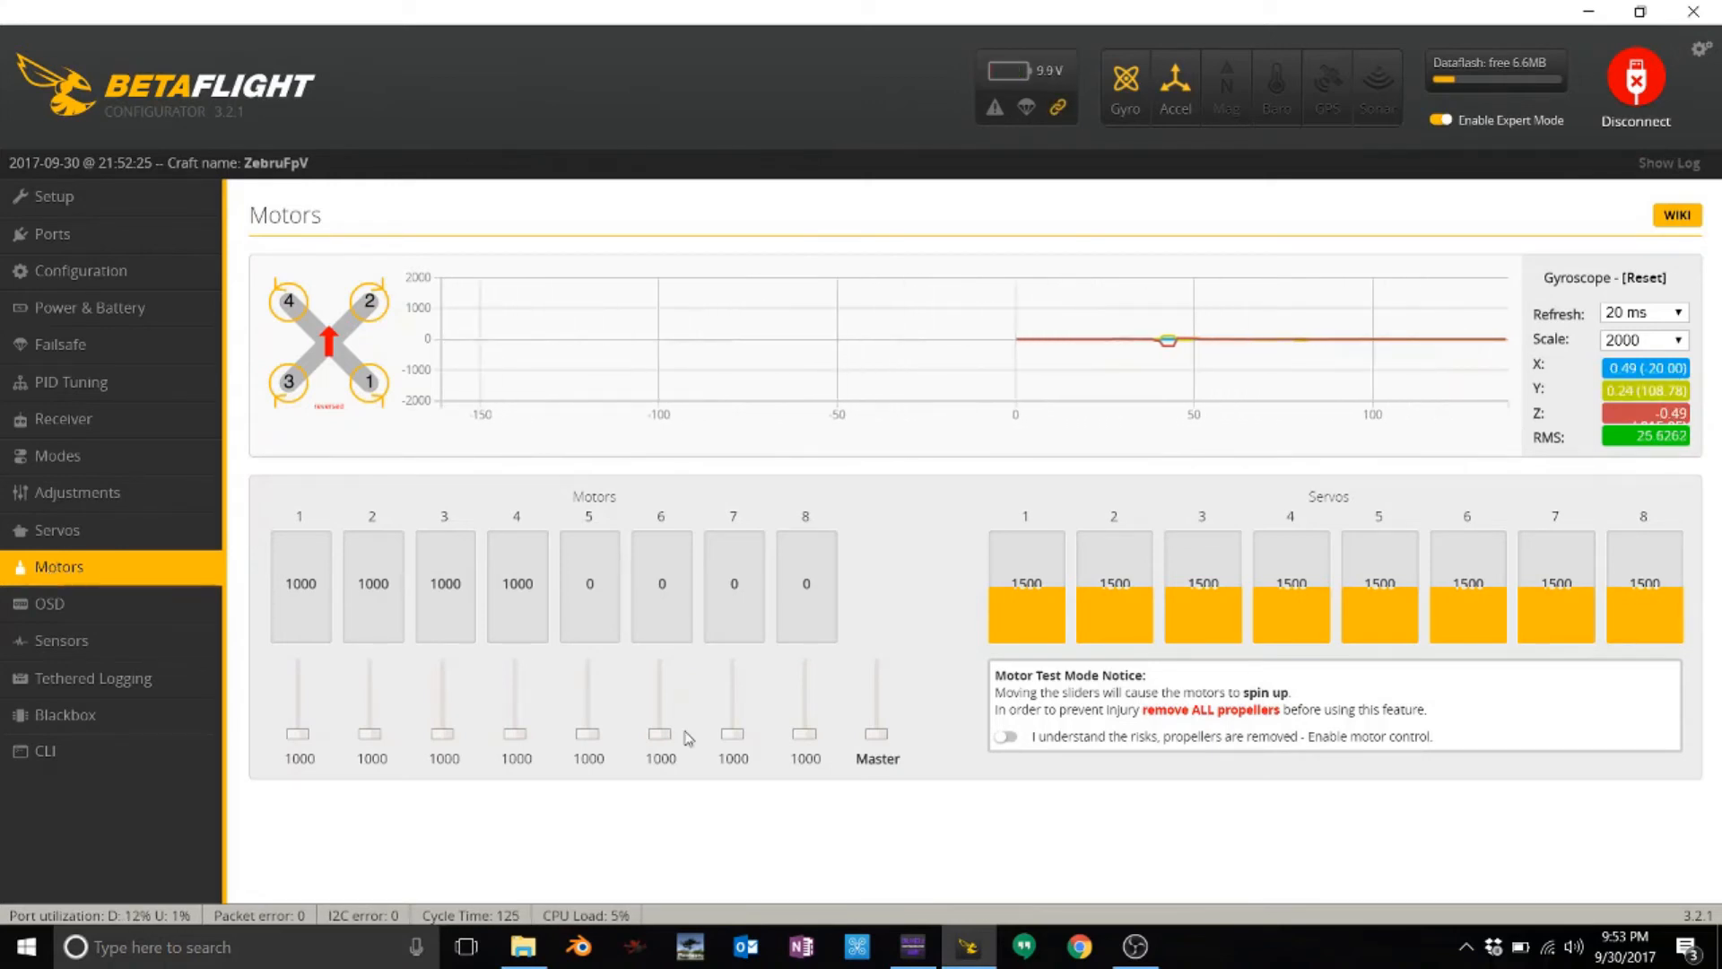
{"action": "left_click", "coordinate": [1006, 737]}
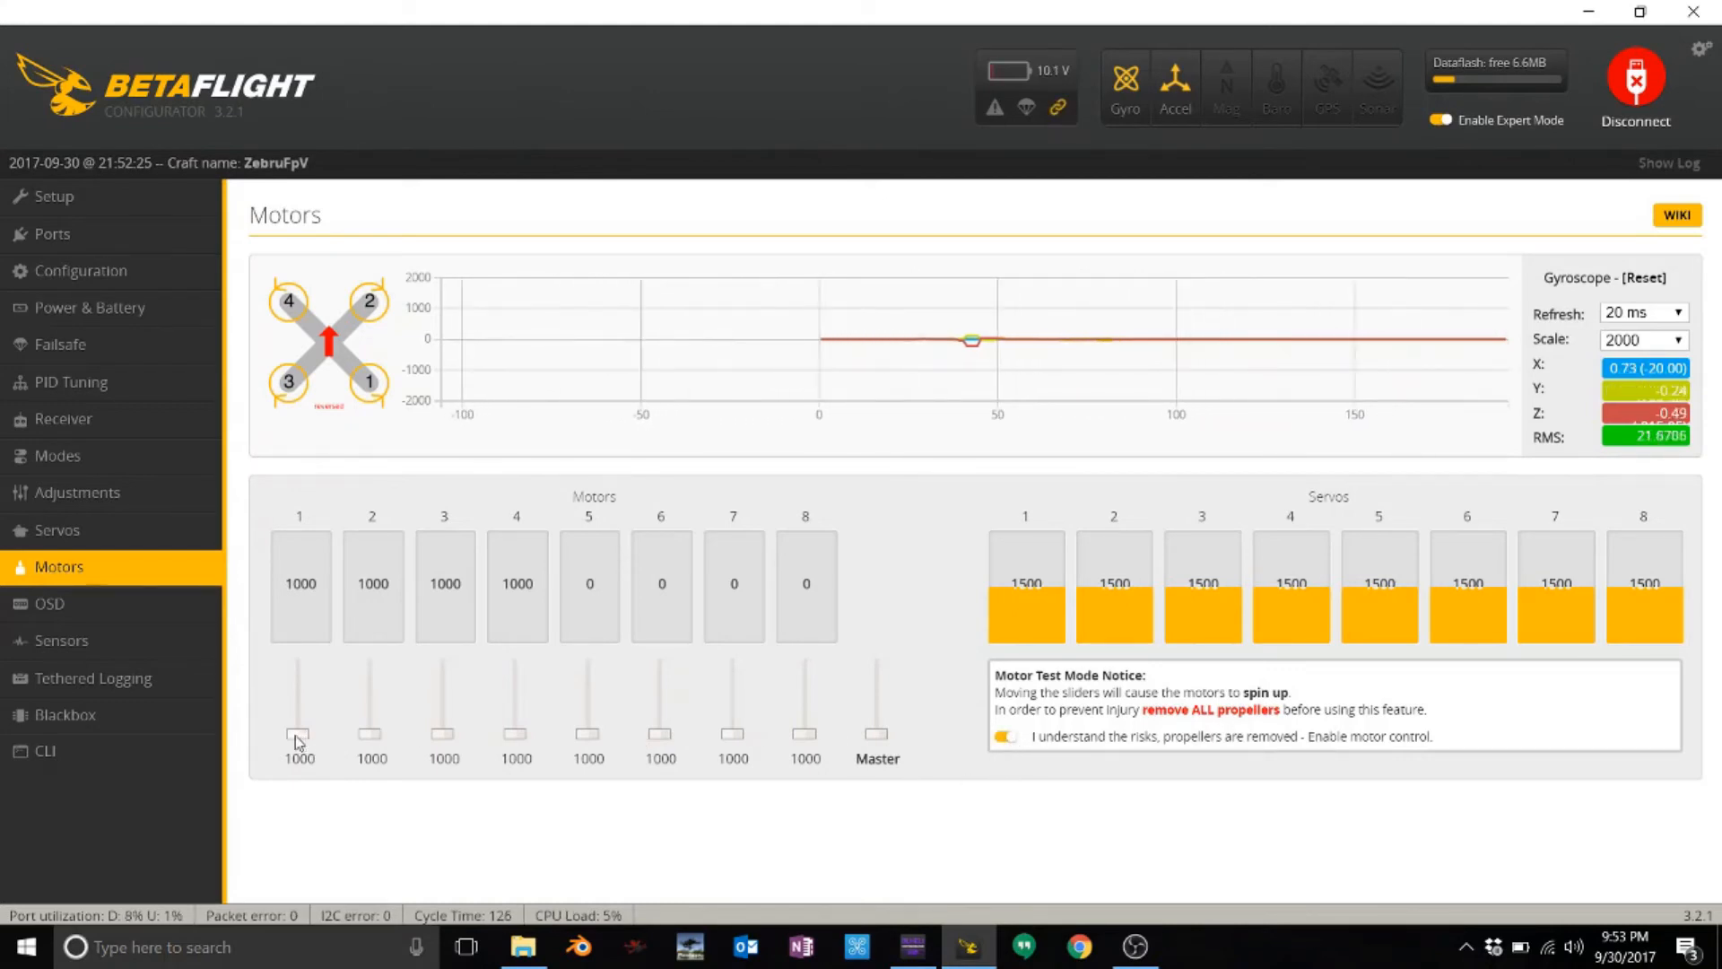
{"action": "left_click_drag", "start_coordinate": [301, 738], "coordinate": [308, 789]}
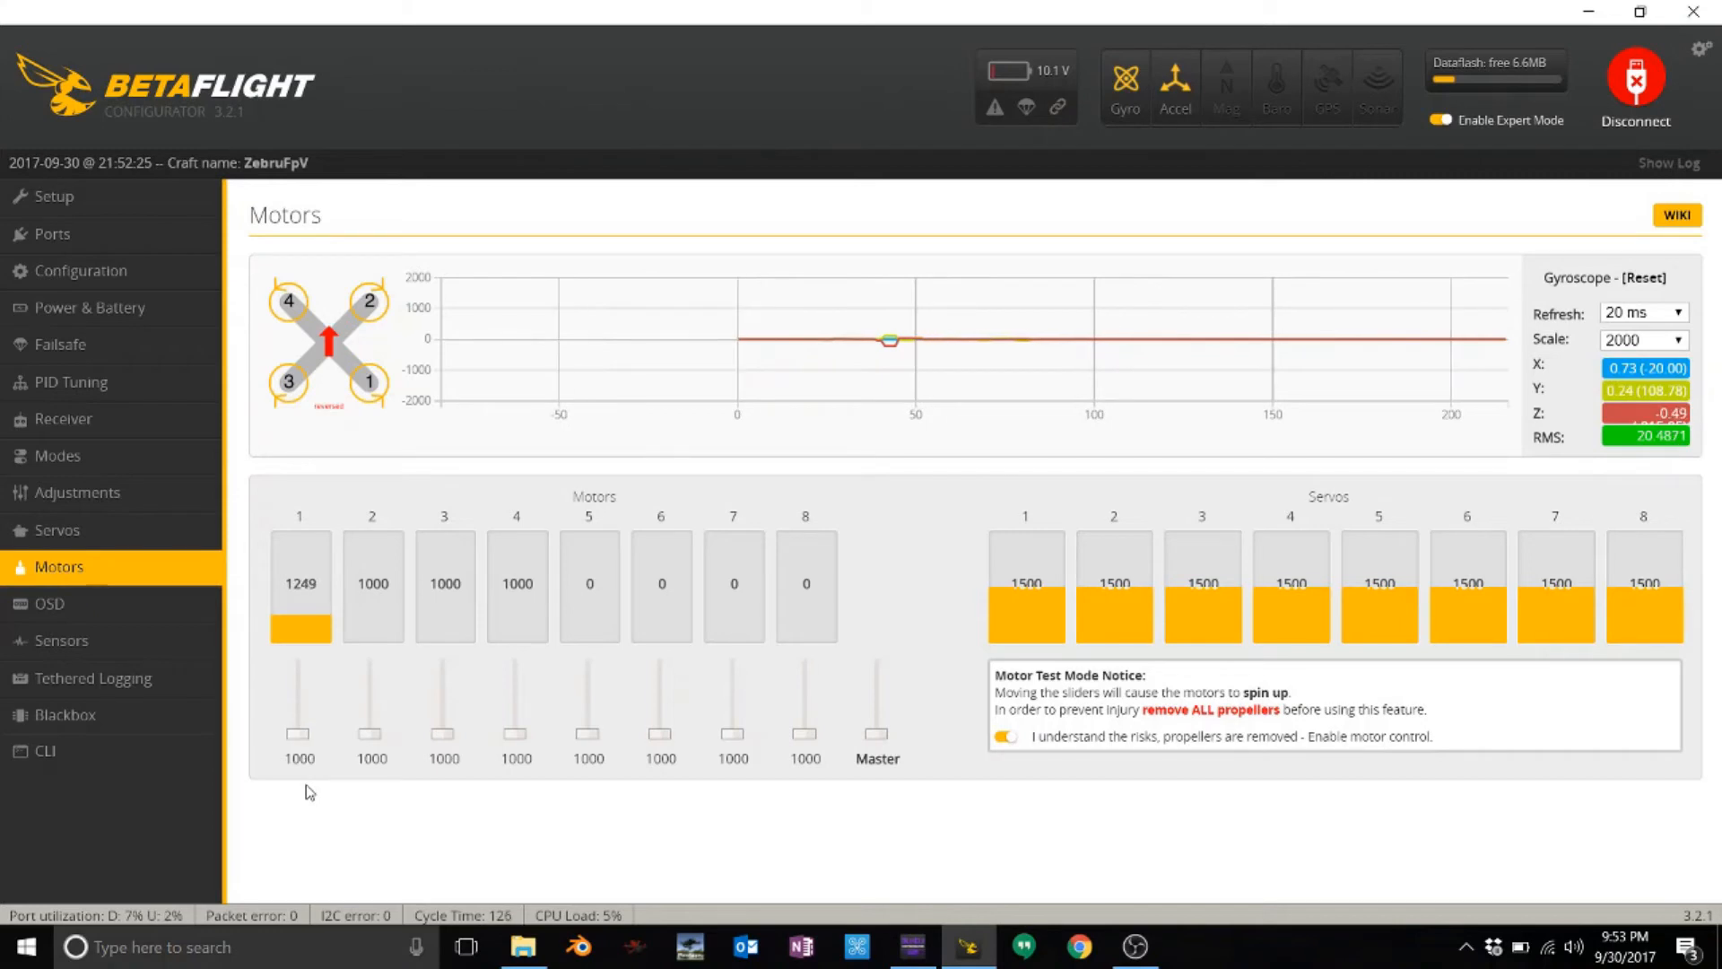
{"action": "left_click_drag", "start_coordinate": [371, 738], "coordinate": [369, 710]}
{"action": "left_click_drag", "start_coordinate": [396, 807], "coordinate": [445, 803]}
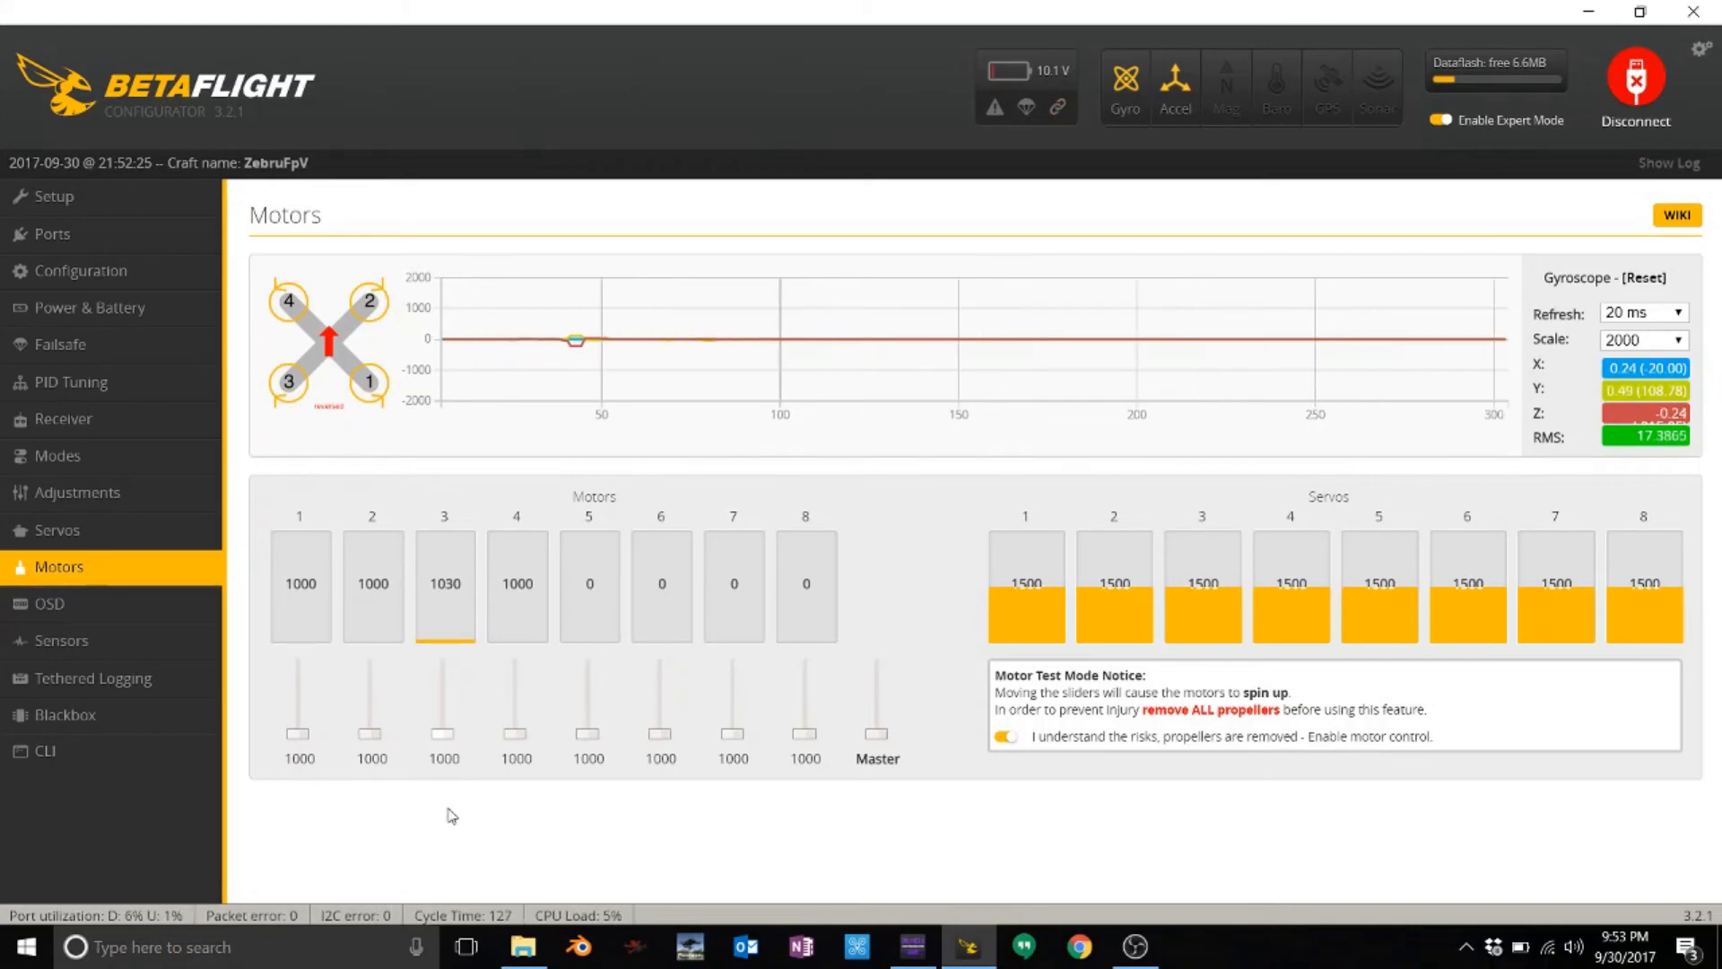
{"action": "left_click_drag", "start_coordinate": [513, 745], "coordinate": [530, 788]}
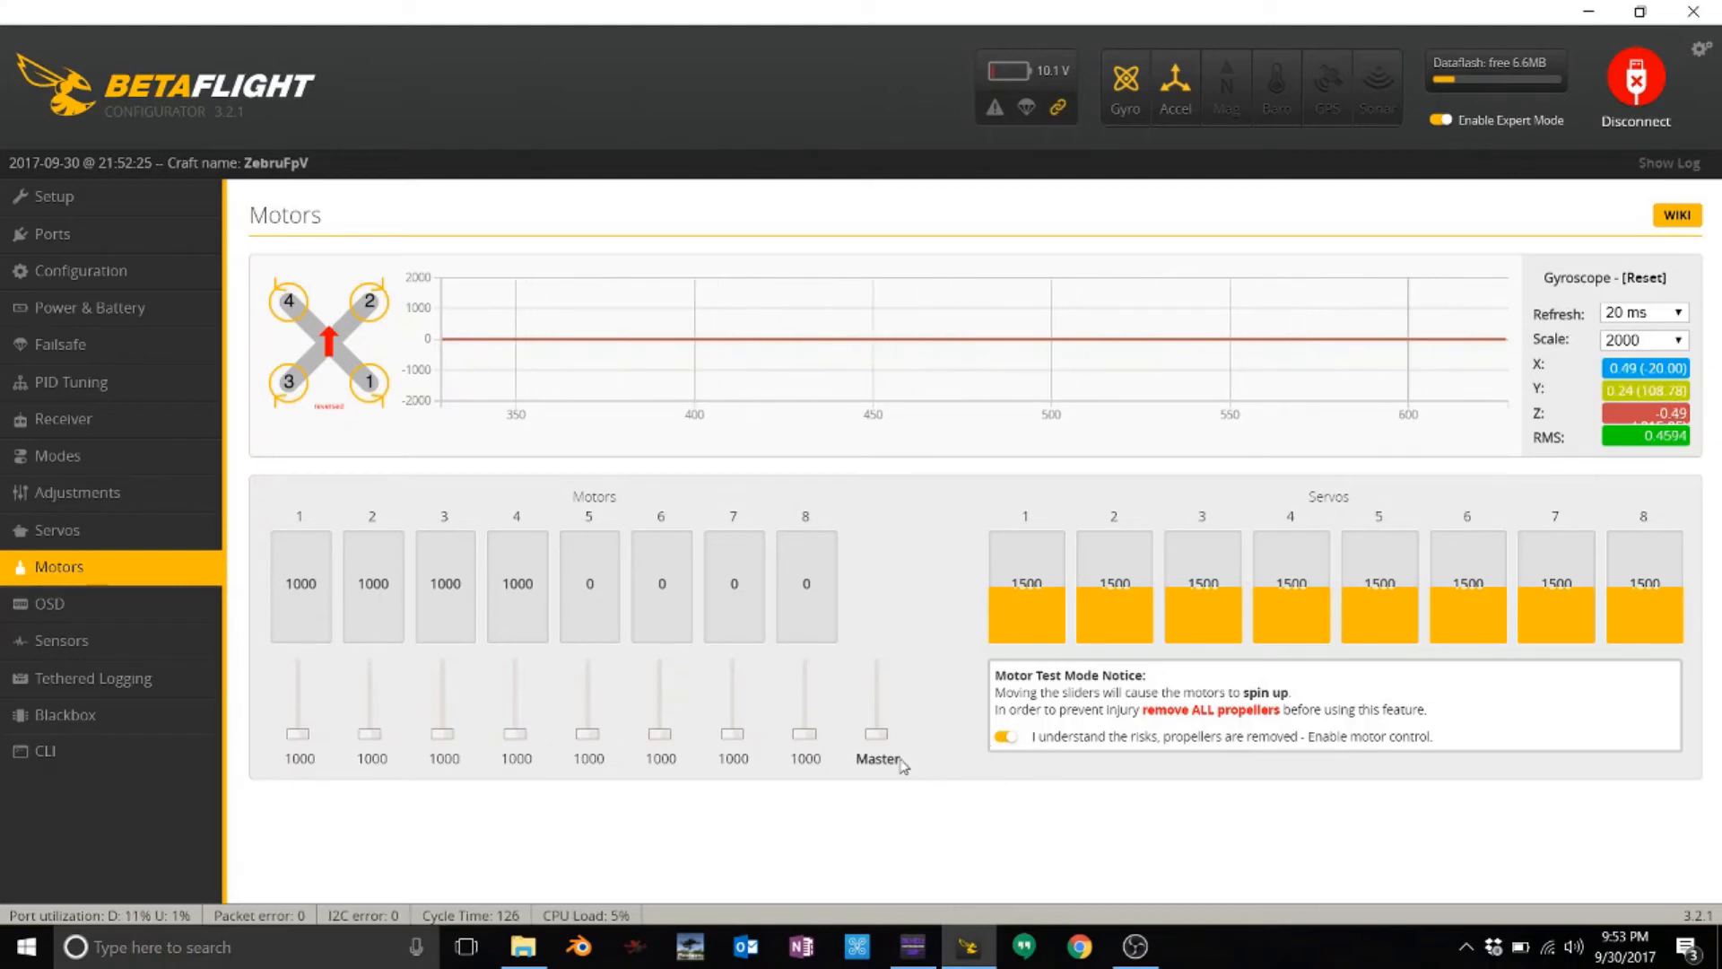
{"action": "mouse_move", "coordinate": [877, 735]}
{"action": "left_mouse_down"}
{"action": "mouse_move", "coordinate": [866, 661]}
{"action": "mouse_move", "coordinate": [868, 729]}
{"action": "left_mouse_up"}
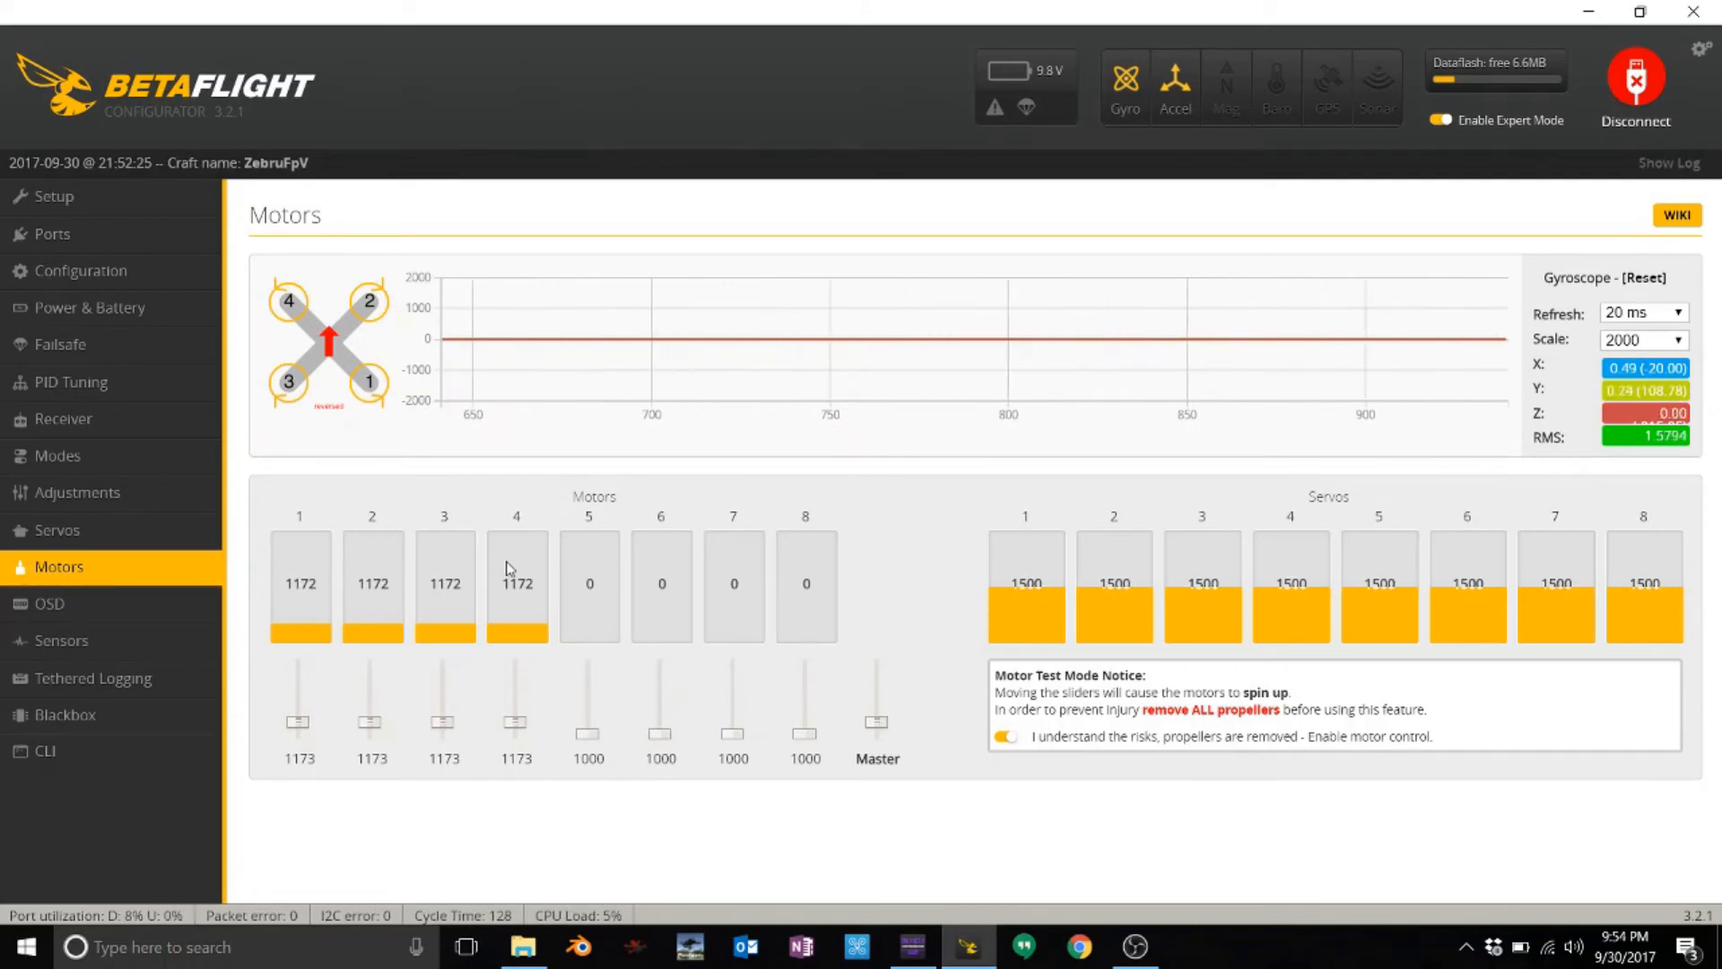
{"action": "left_click", "coordinate": [1005, 736]}
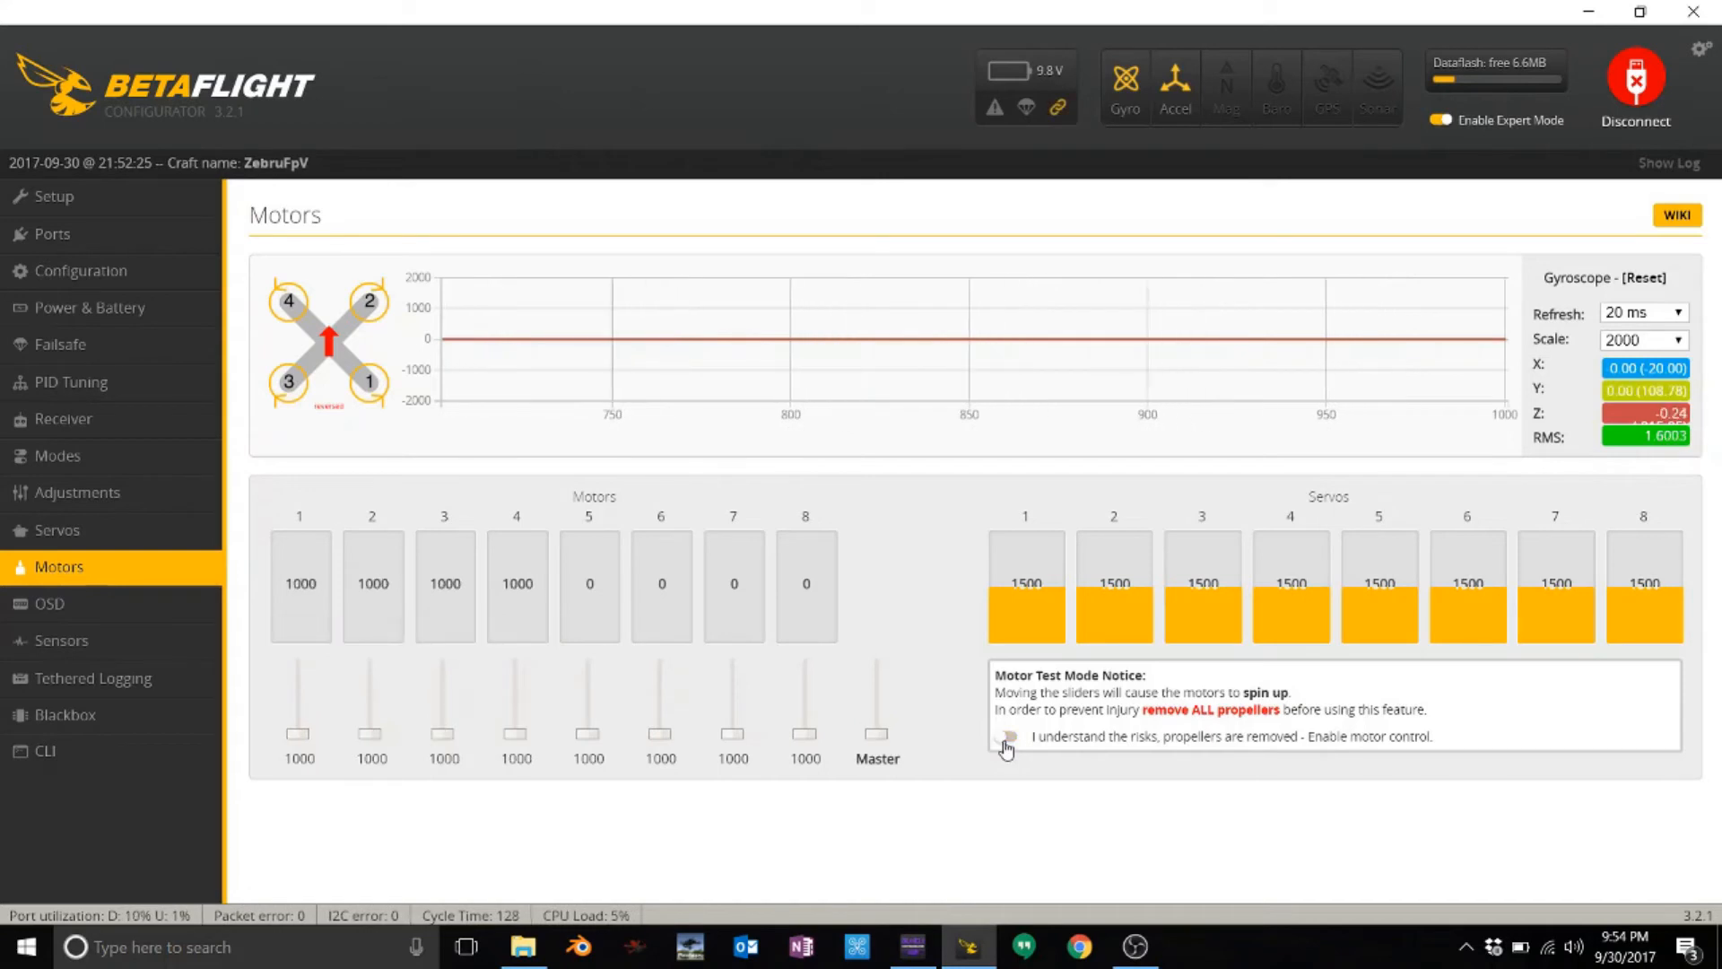
- Disconnect the flight controller, switch to BLHeli Configurator, connect there and read the setup of the ESCs
{"action": "left_click", "coordinate": [1639, 82]}
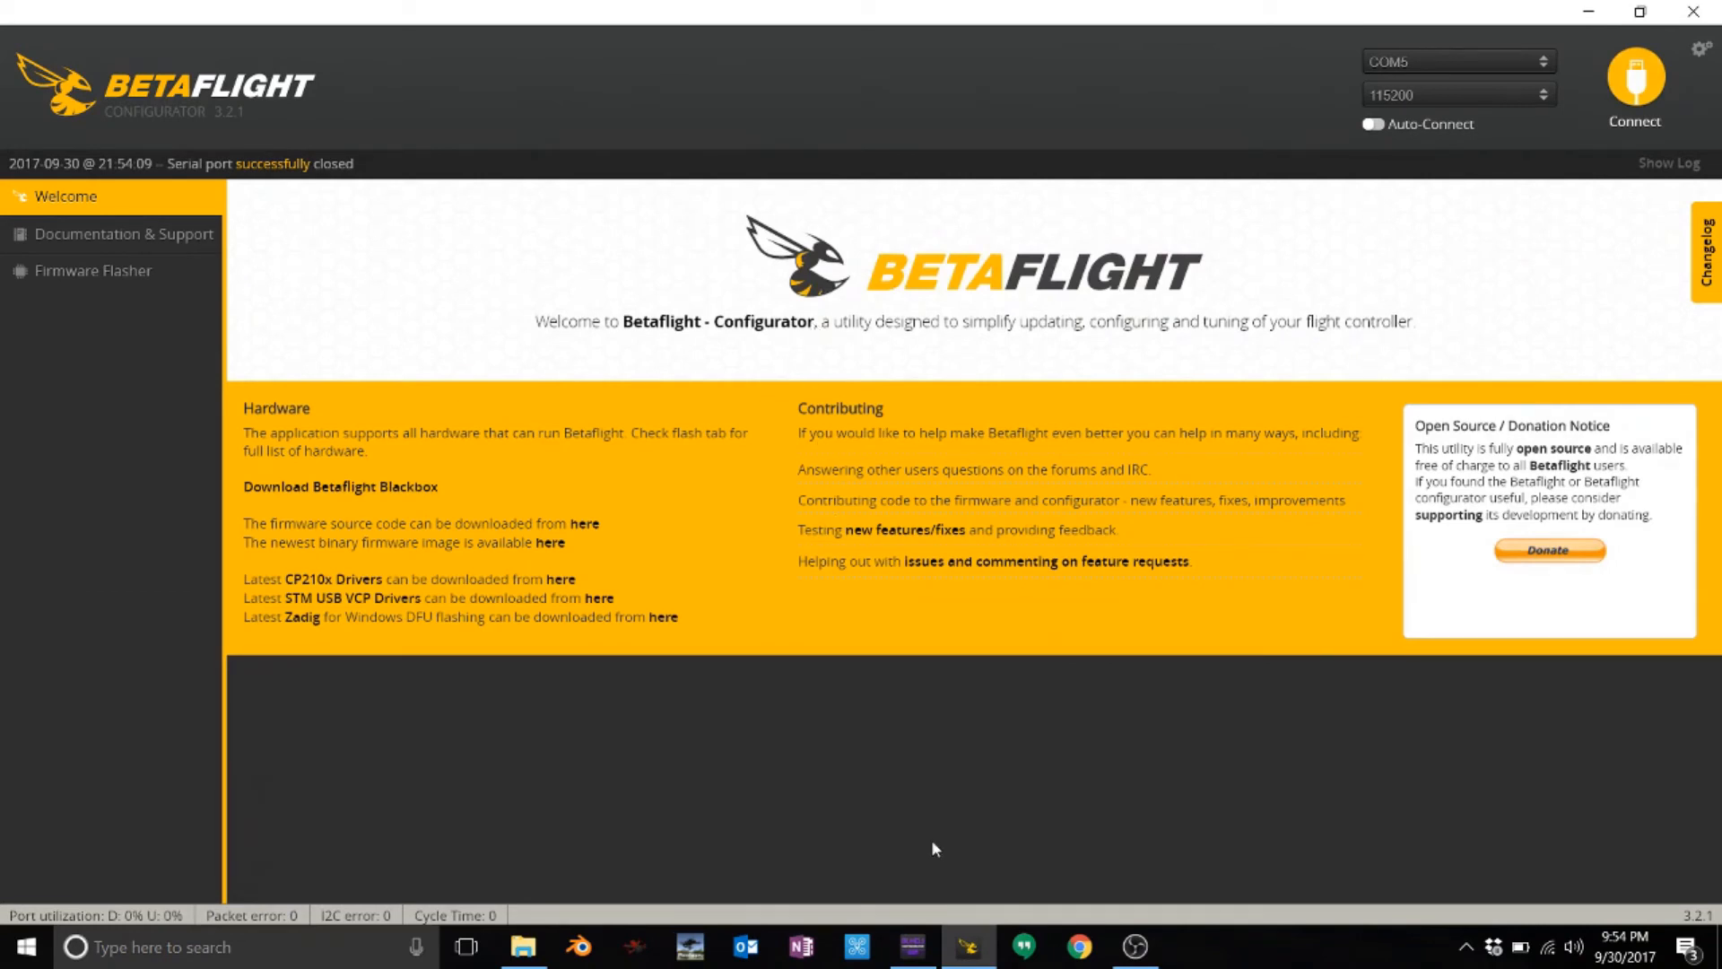
{"action": "left_click", "coordinate": [911, 950]}
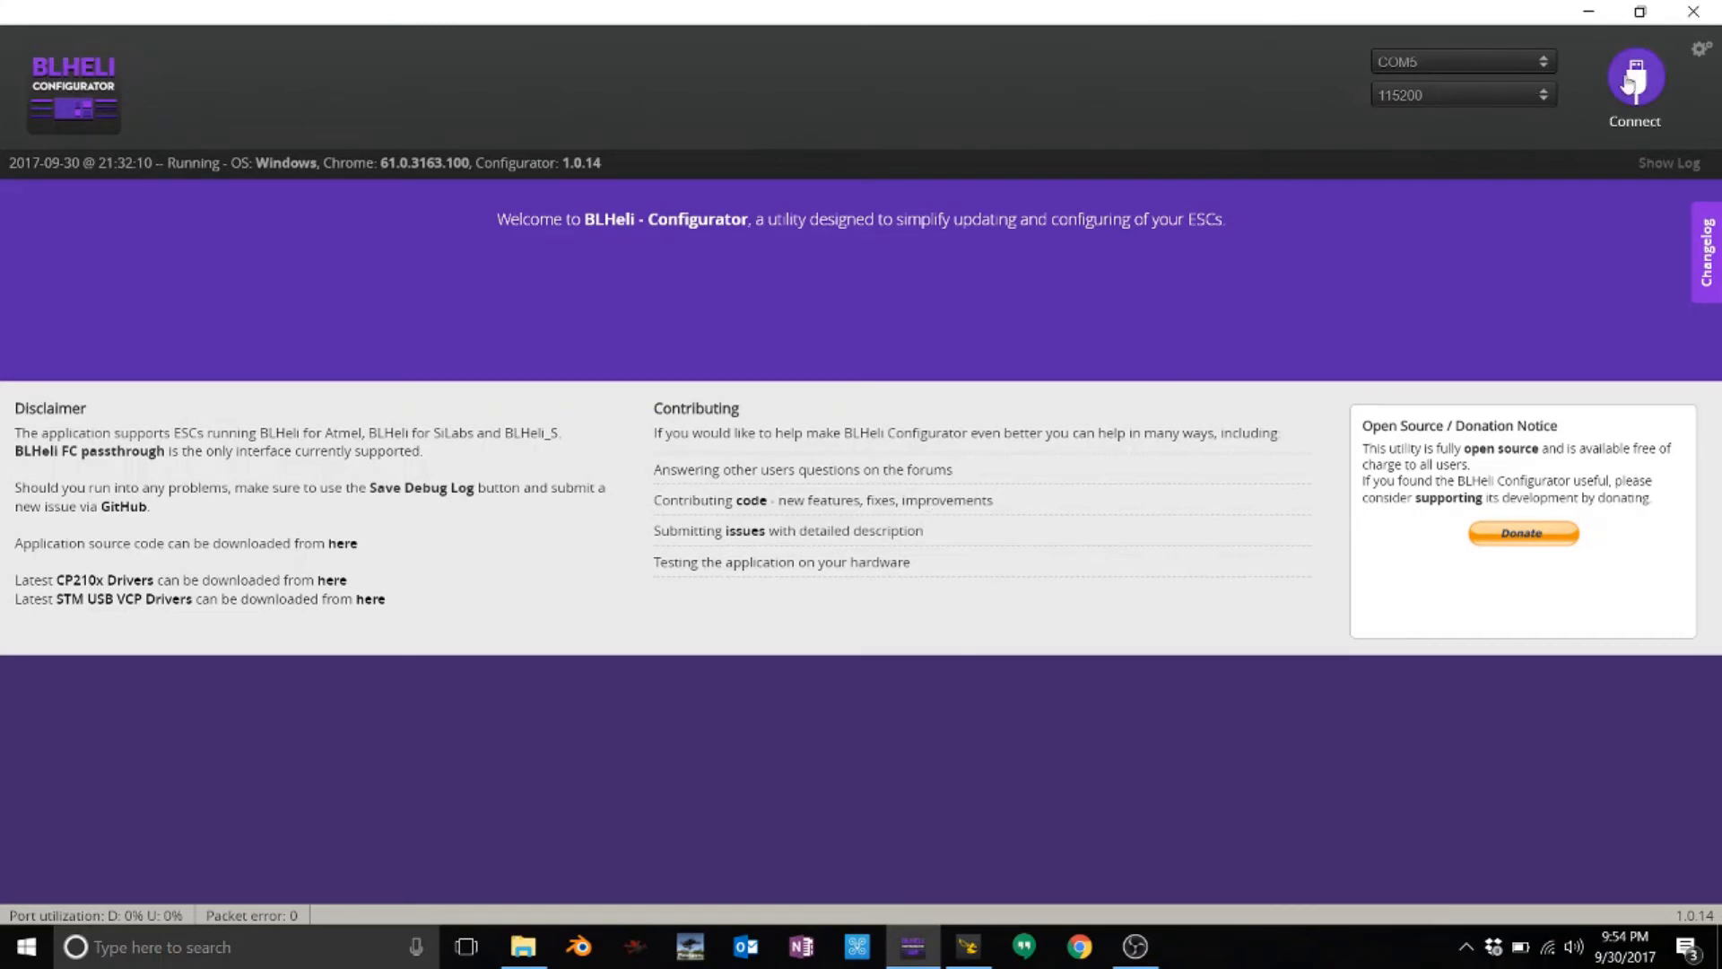
{"action": "left_click", "coordinate": [966, 952]}
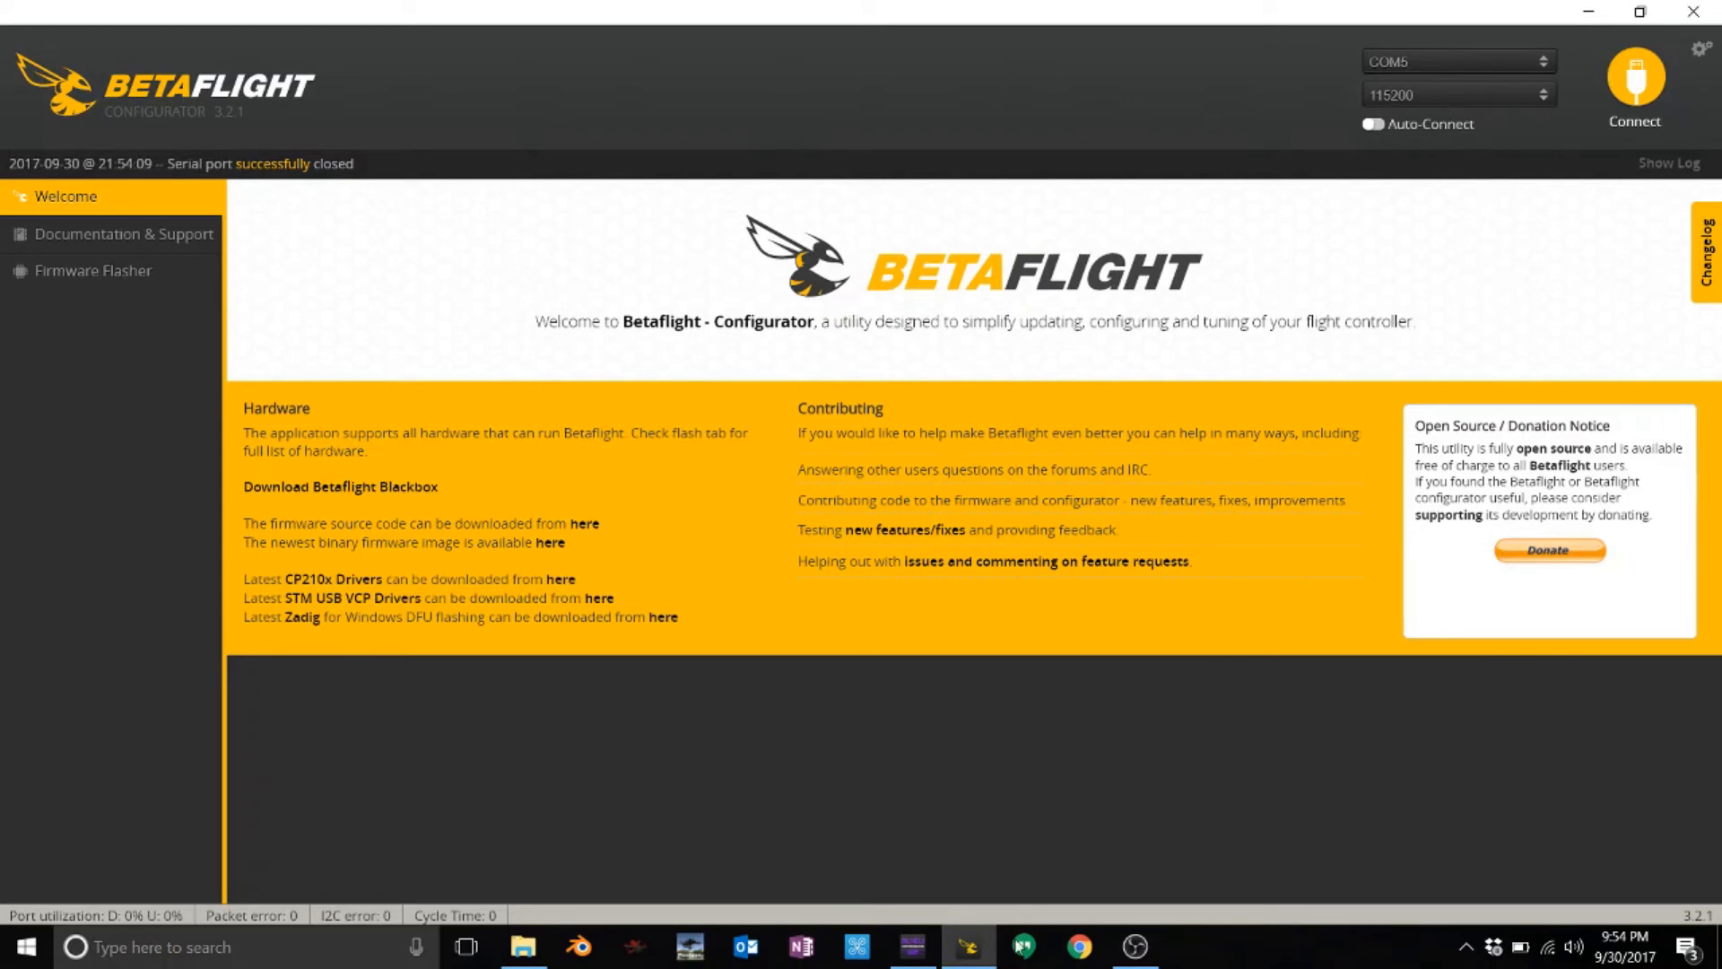
{"action": "left_click", "coordinate": [913, 946]}
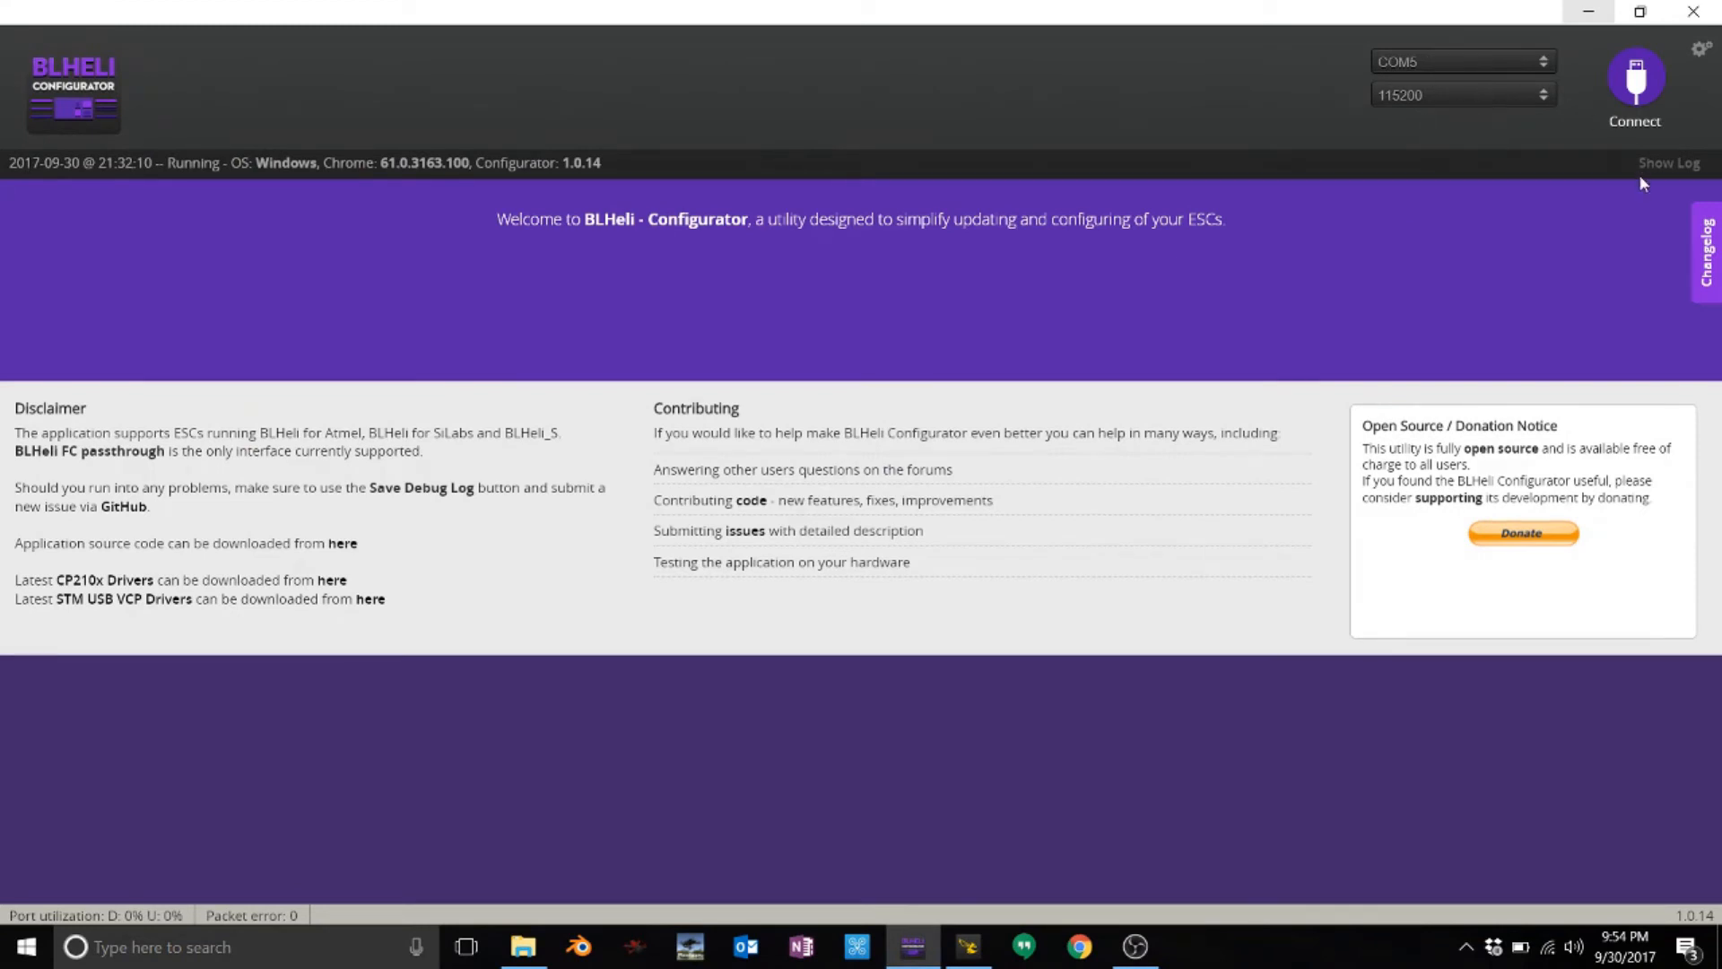
{"action": "left_click", "coordinate": [1636, 79]}
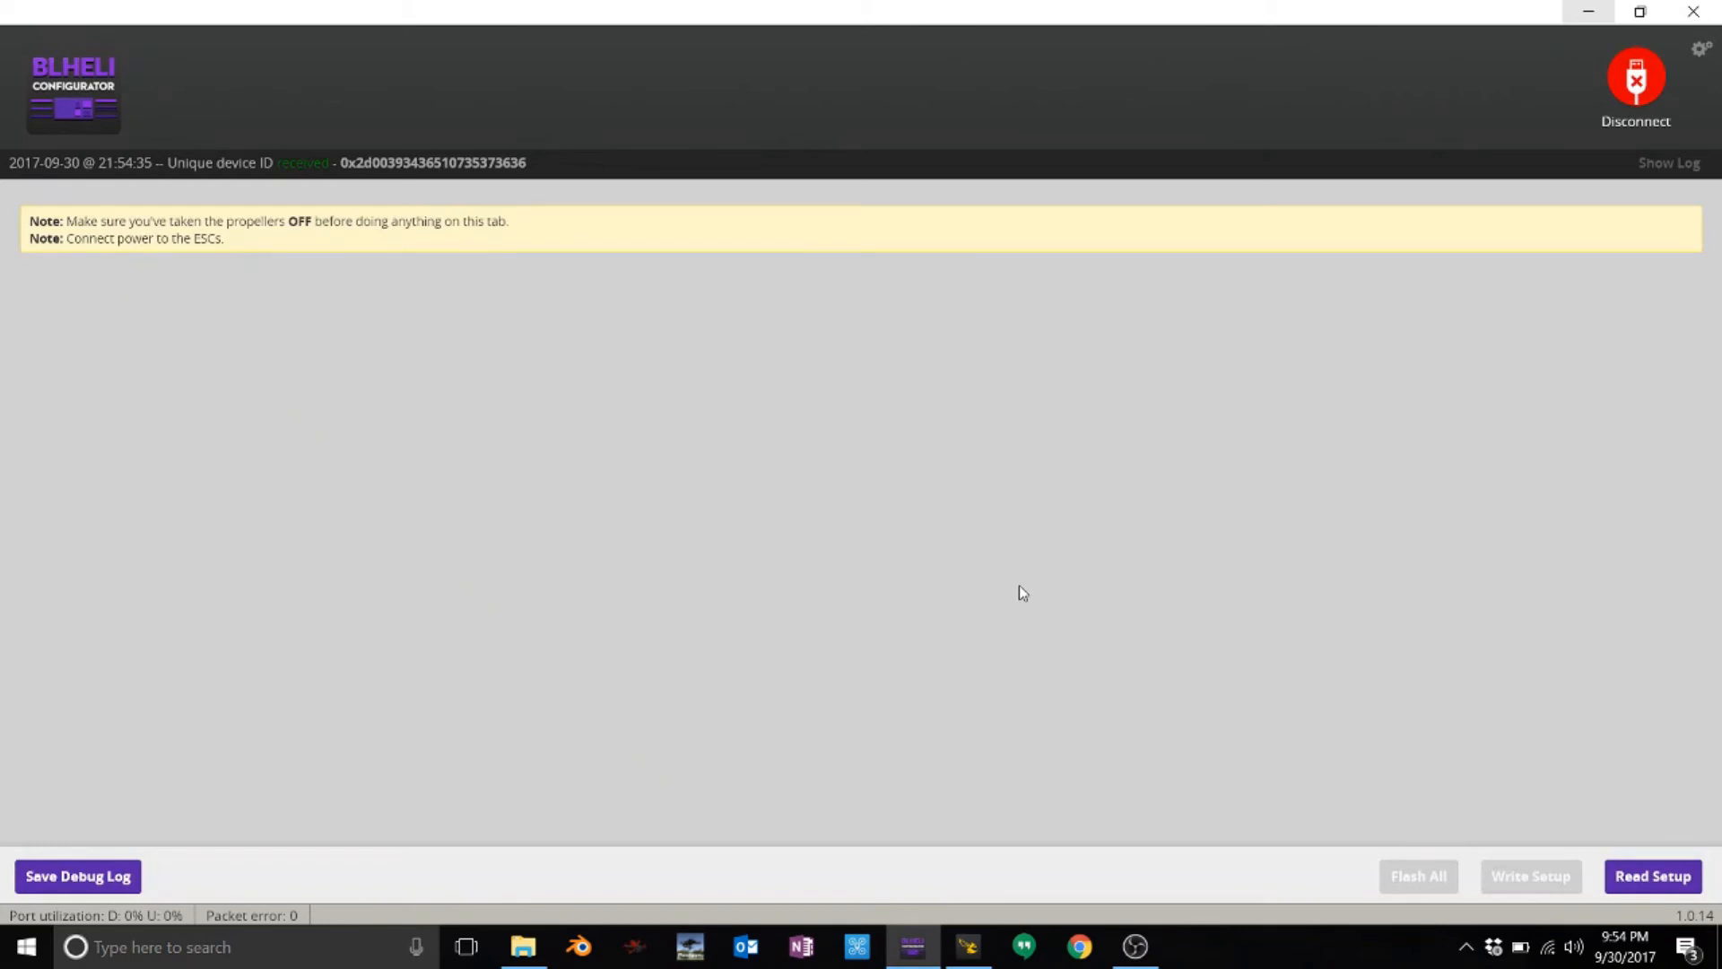
{"action": "left_click", "coordinate": [1635, 881]}
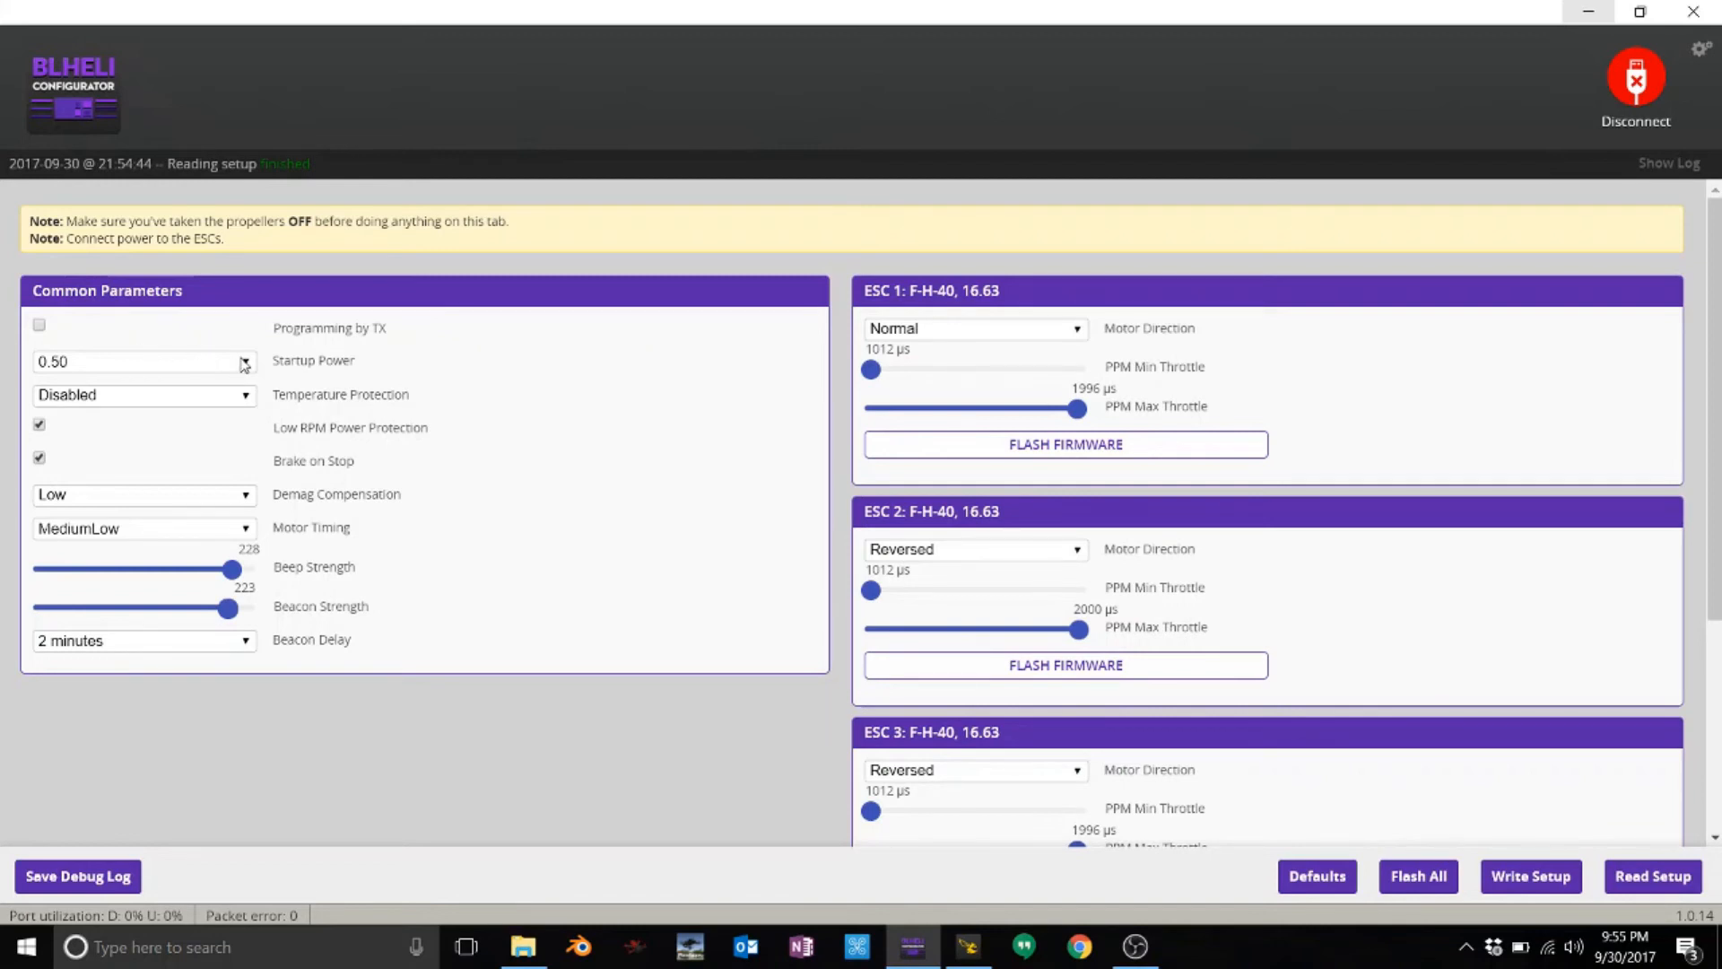
- Try Temperature Protection at 120 C in the common ESC parameters and set it back to Disabled
{"action": "left_click", "coordinate": [200, 400]}
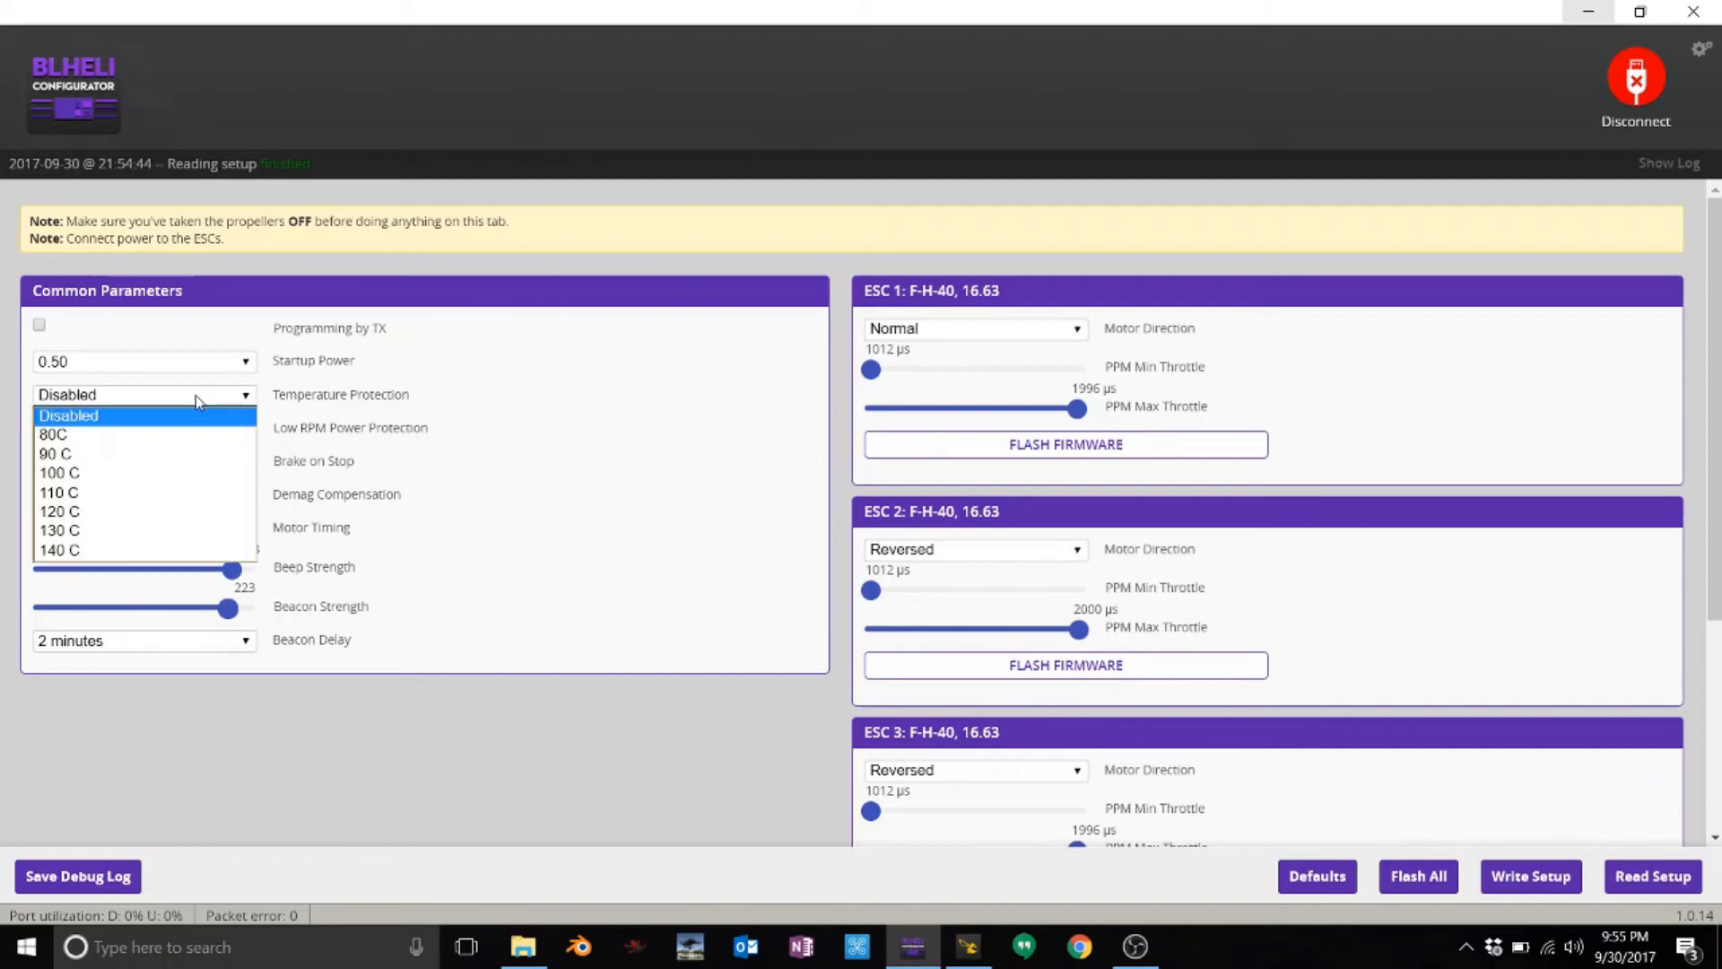
{"action": "left_click", "coordinate": [111, 511]}
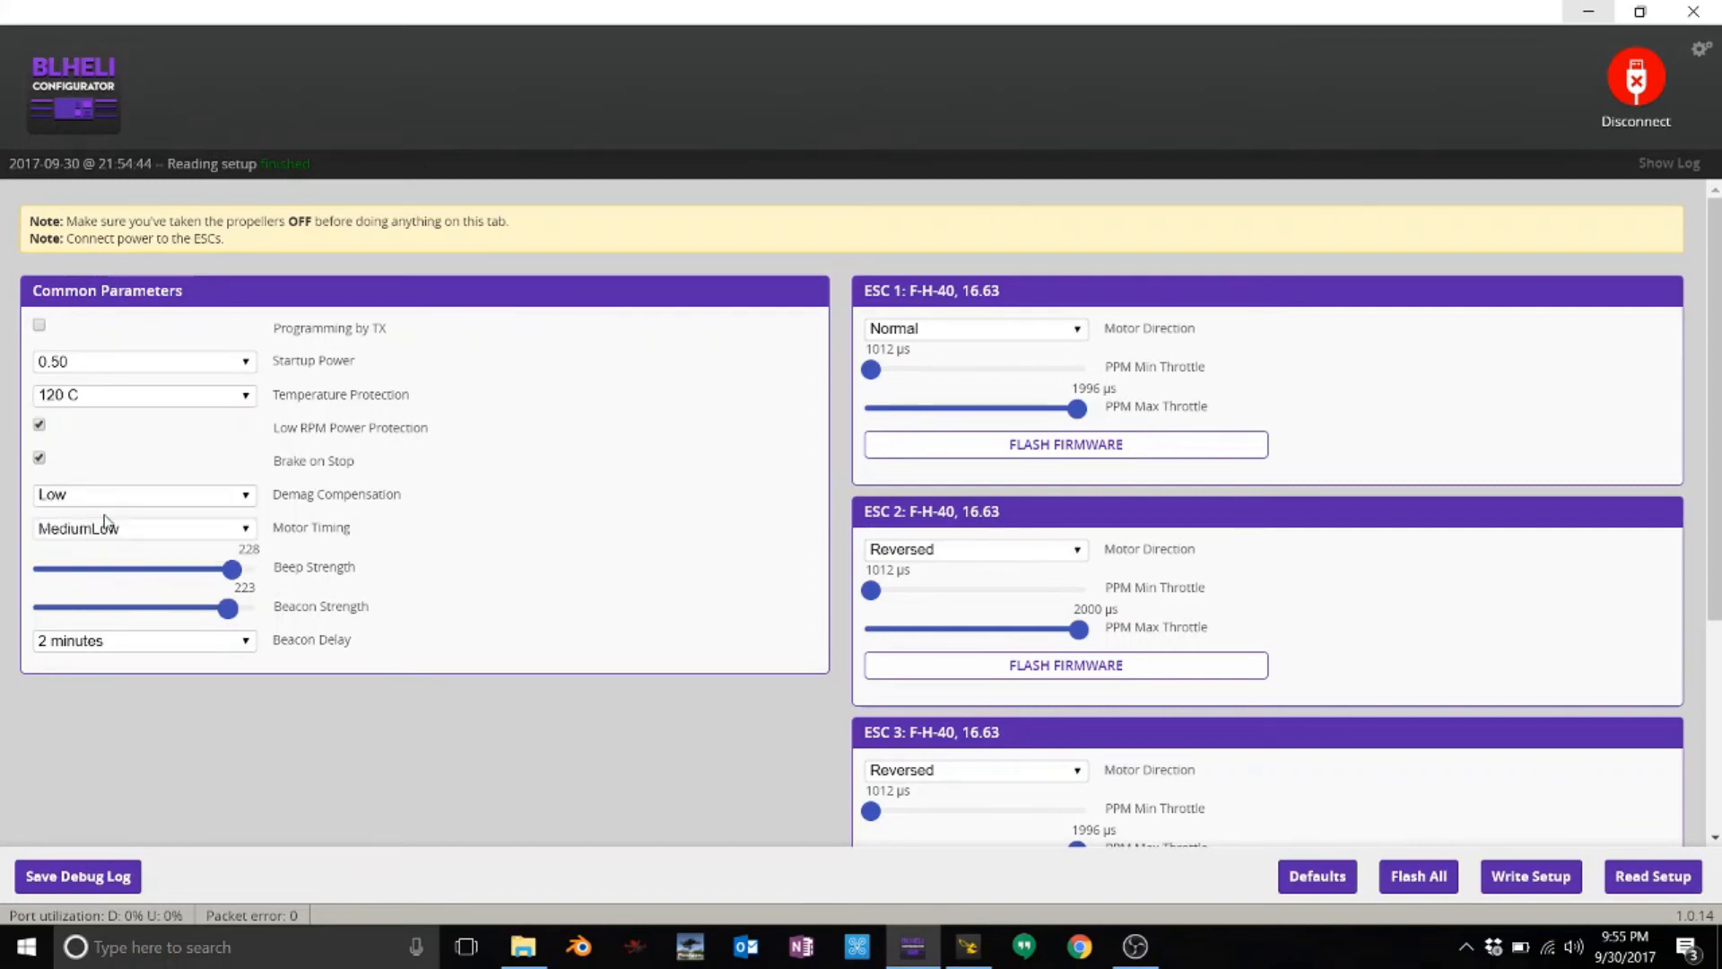
{"action": "left_click", "coordinate": [169, 397]}
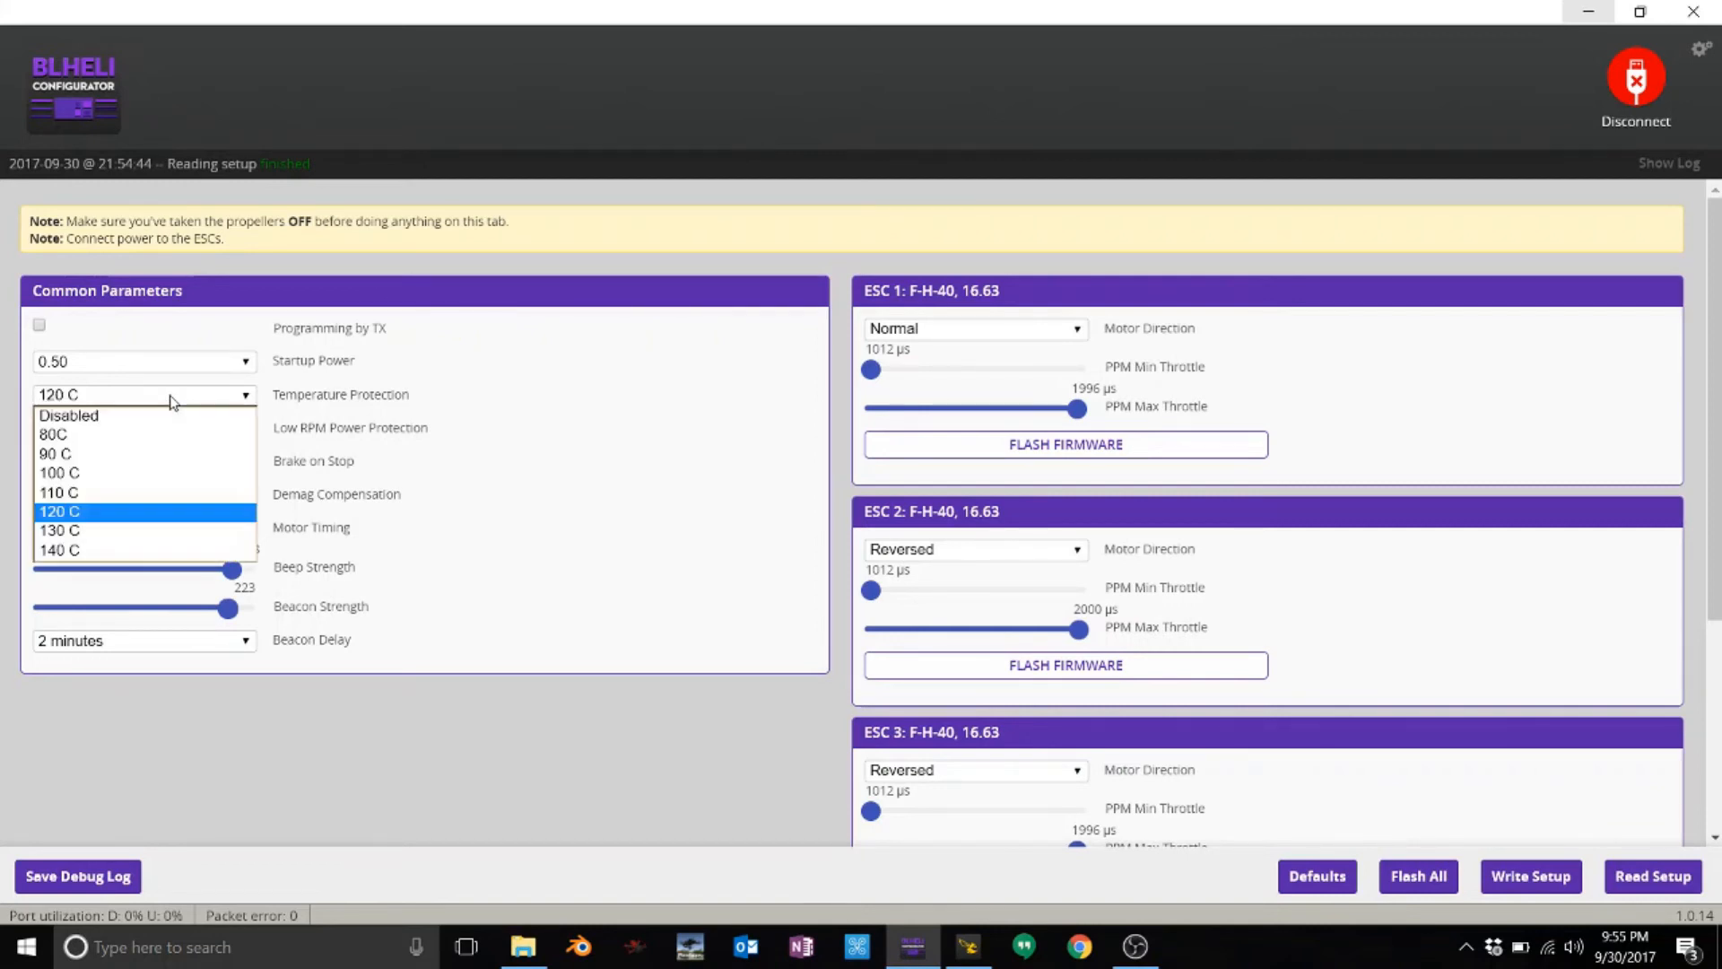
{"action": "left_click", "coordinate": [96, 417]}
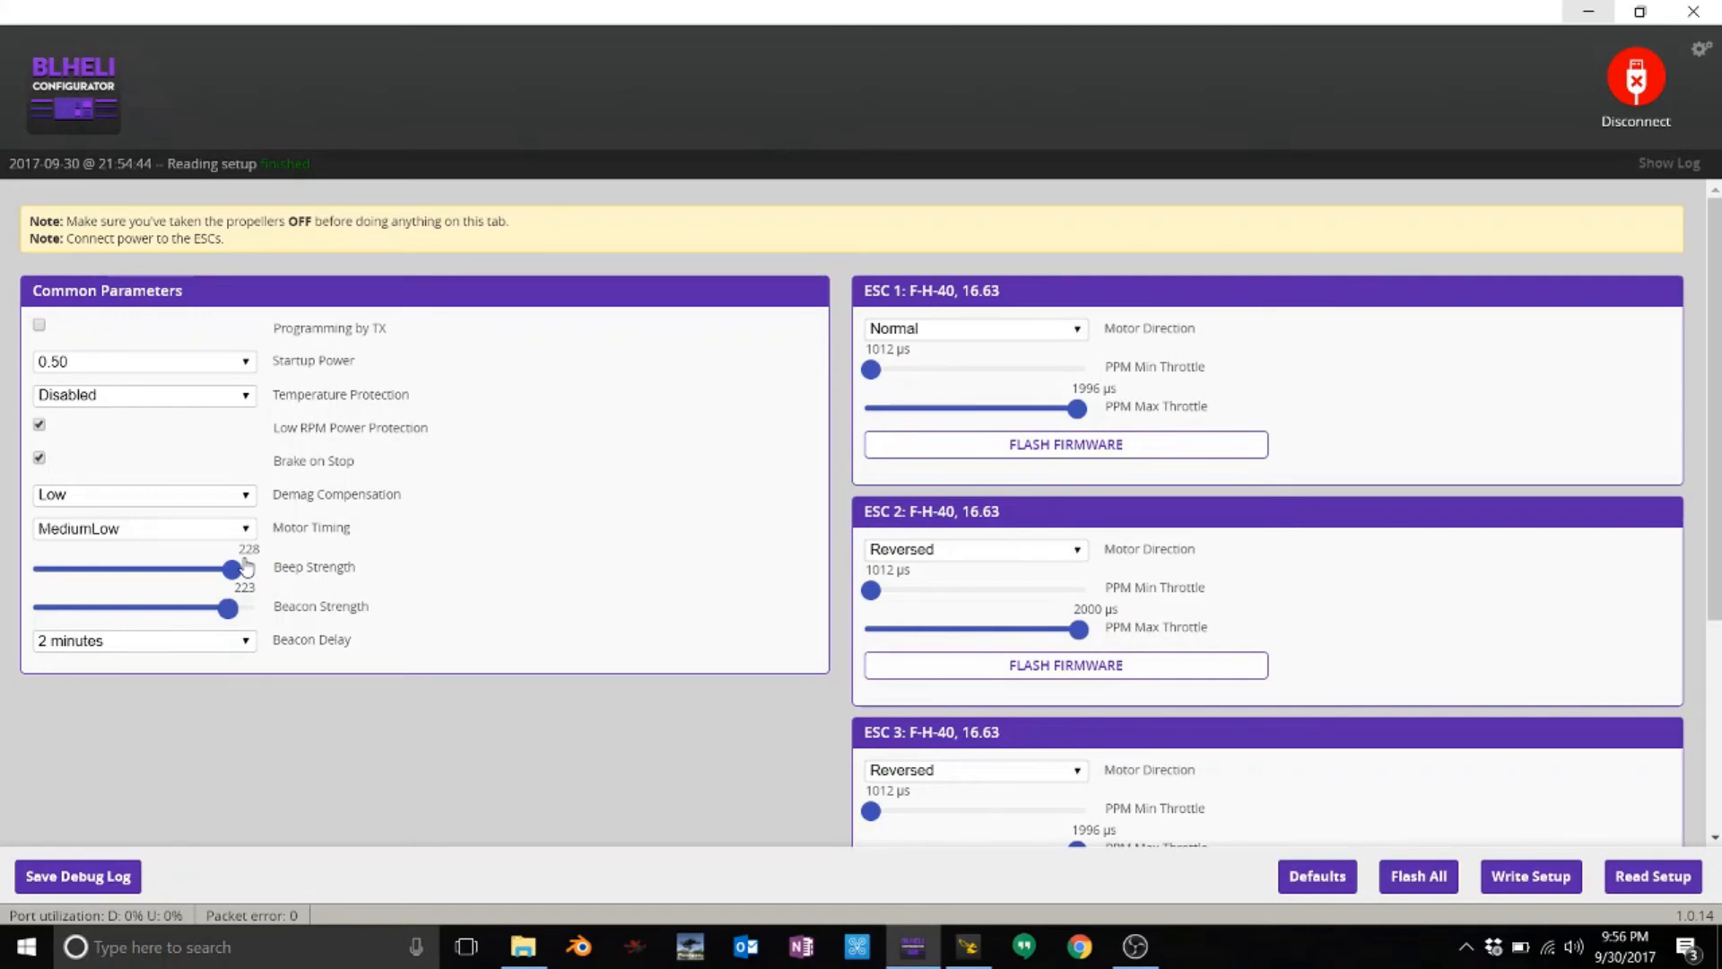
- Examine the Beacon Delay options, keeping 2 minutes, and review the motor direction and throttle settings of ESCs 1 to 4
{"action": "left_click", "coordinate": [251, 645]}
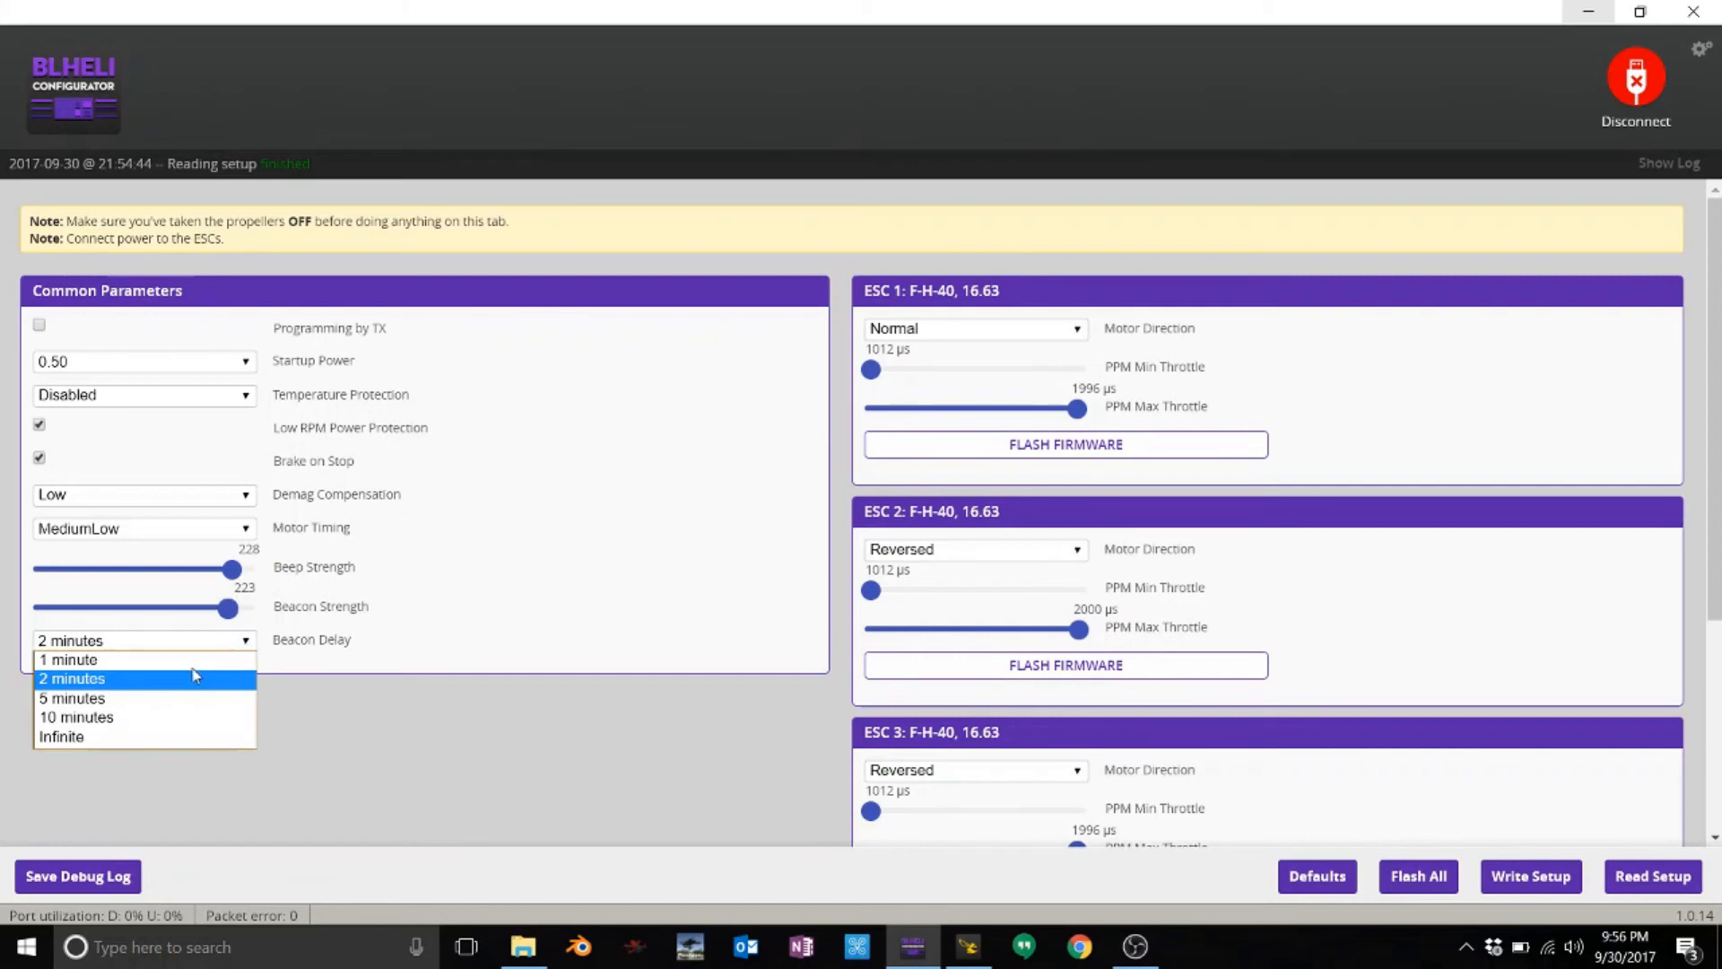
{"action": "left_click", "coordinate": [155, 677]}
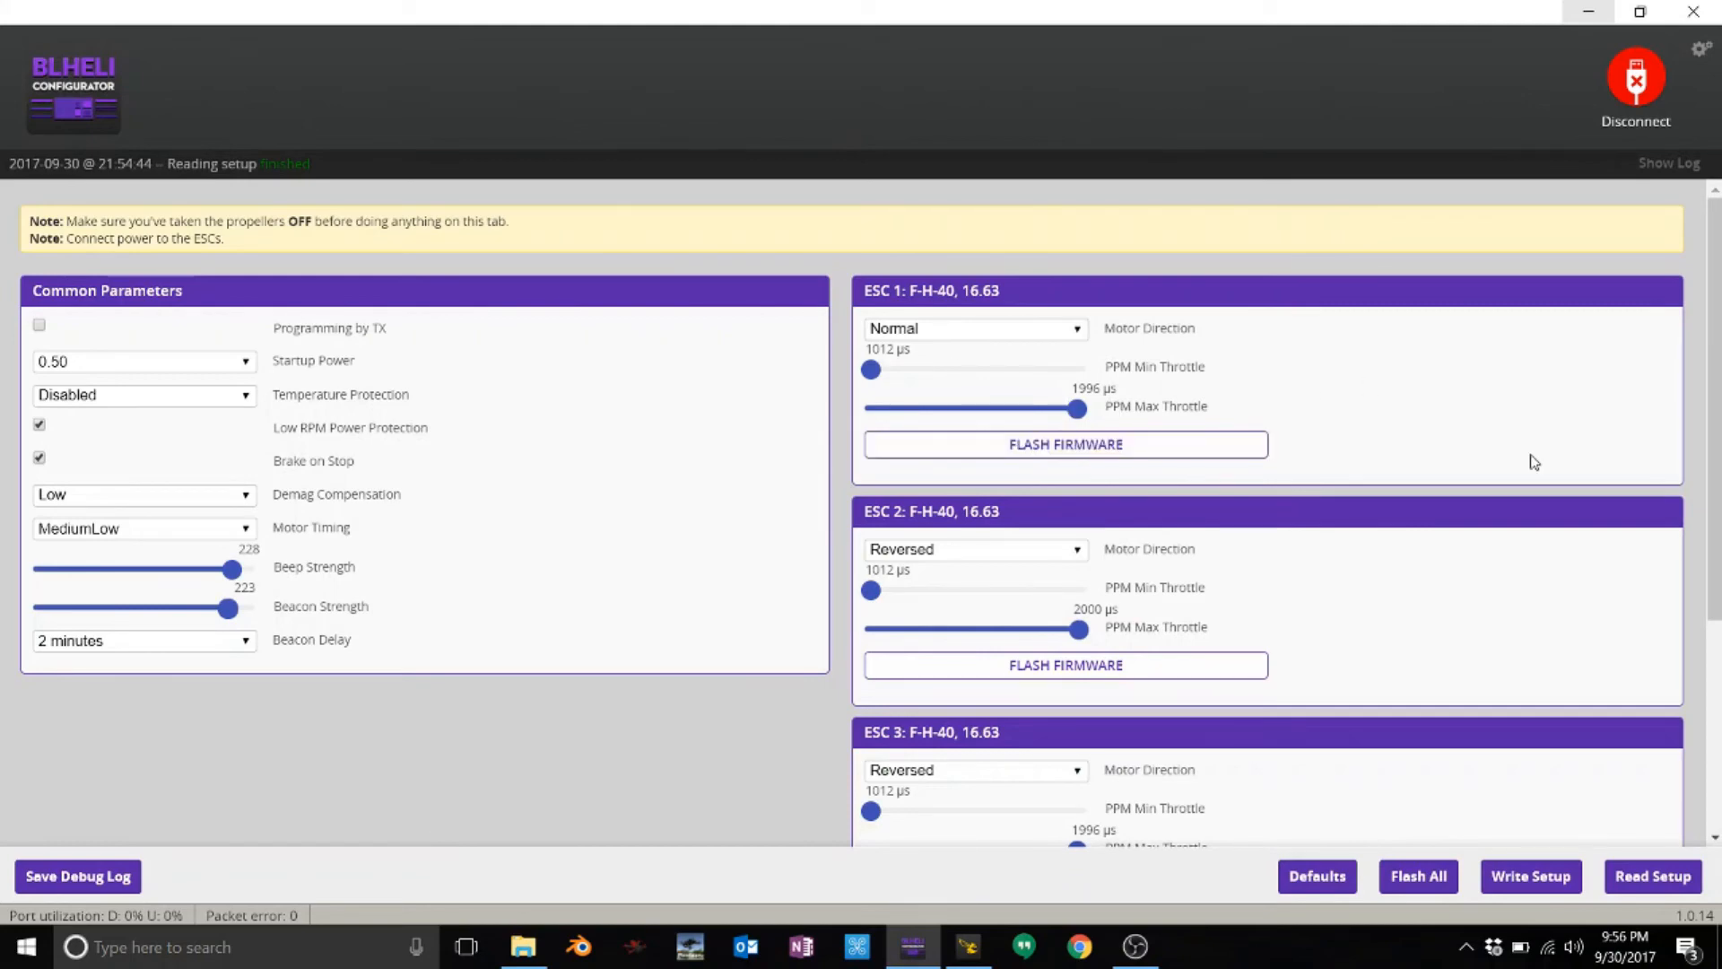
{"action": "scroll", "coordinate": [1490, 582], "scroll_direction": "down", "scroll_amount": 4}
{"action": "scroll", "coordinate": [1490, 582], "scroll_direction": "up", "scroll_amount": 4}
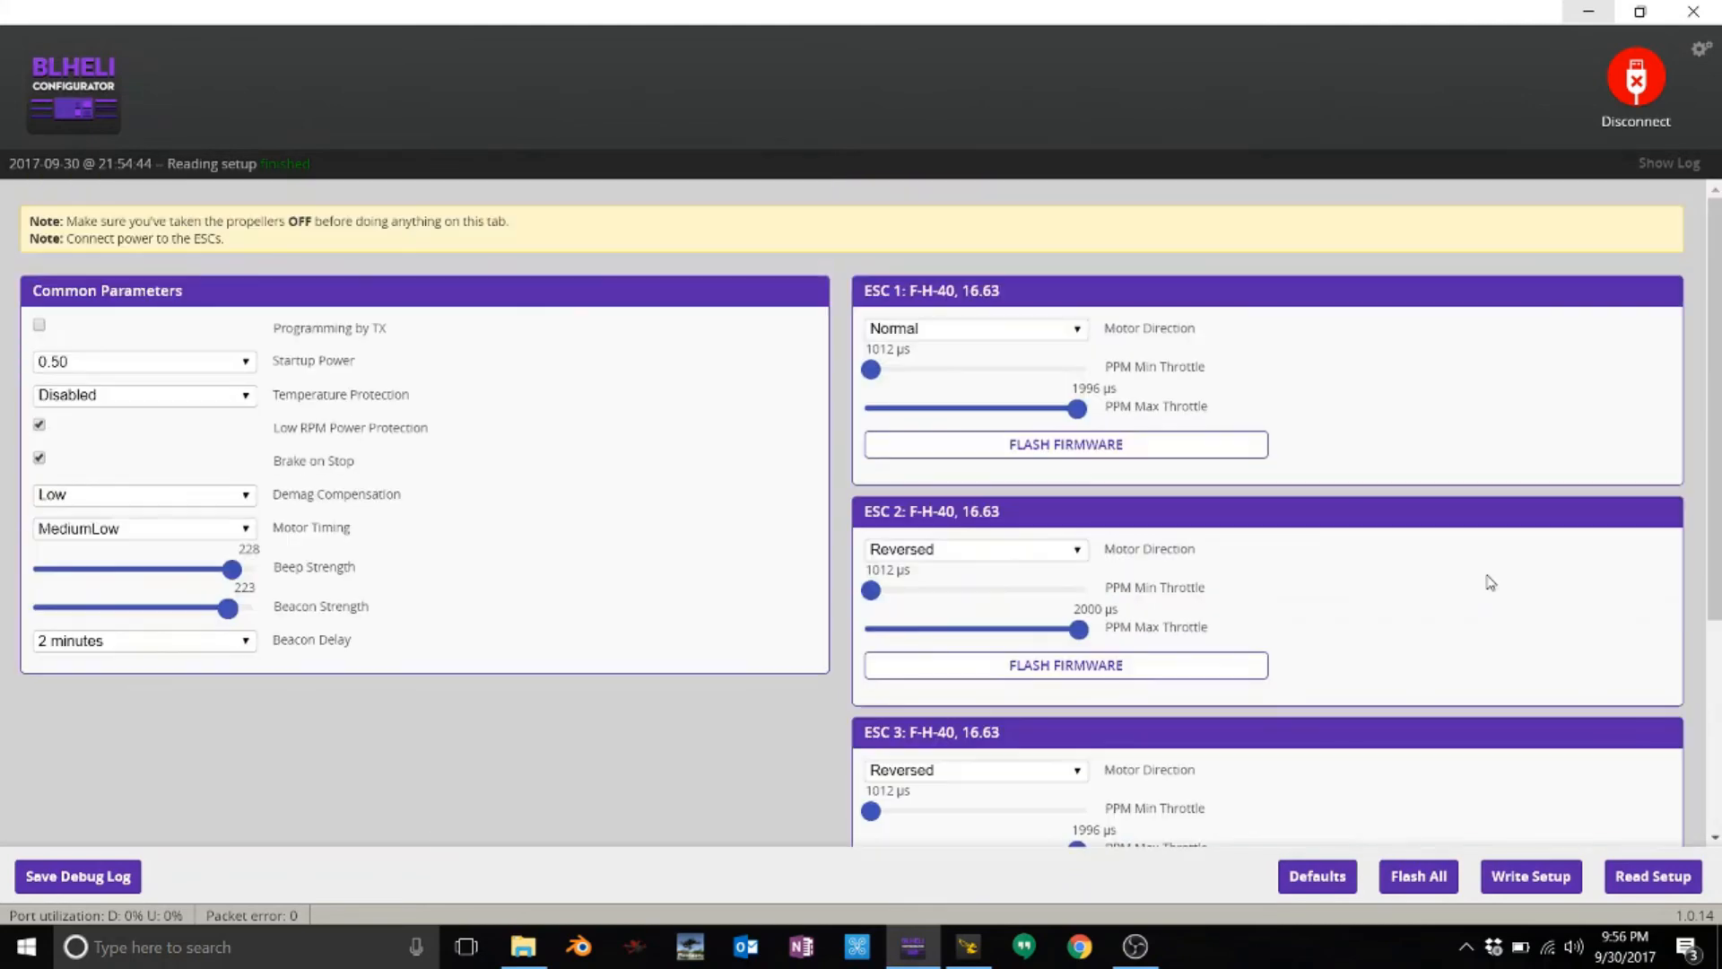
{"action": "scroll", "coordinate": [1490, 582], "scroll_direction": "down", "scroll_amount": 4}
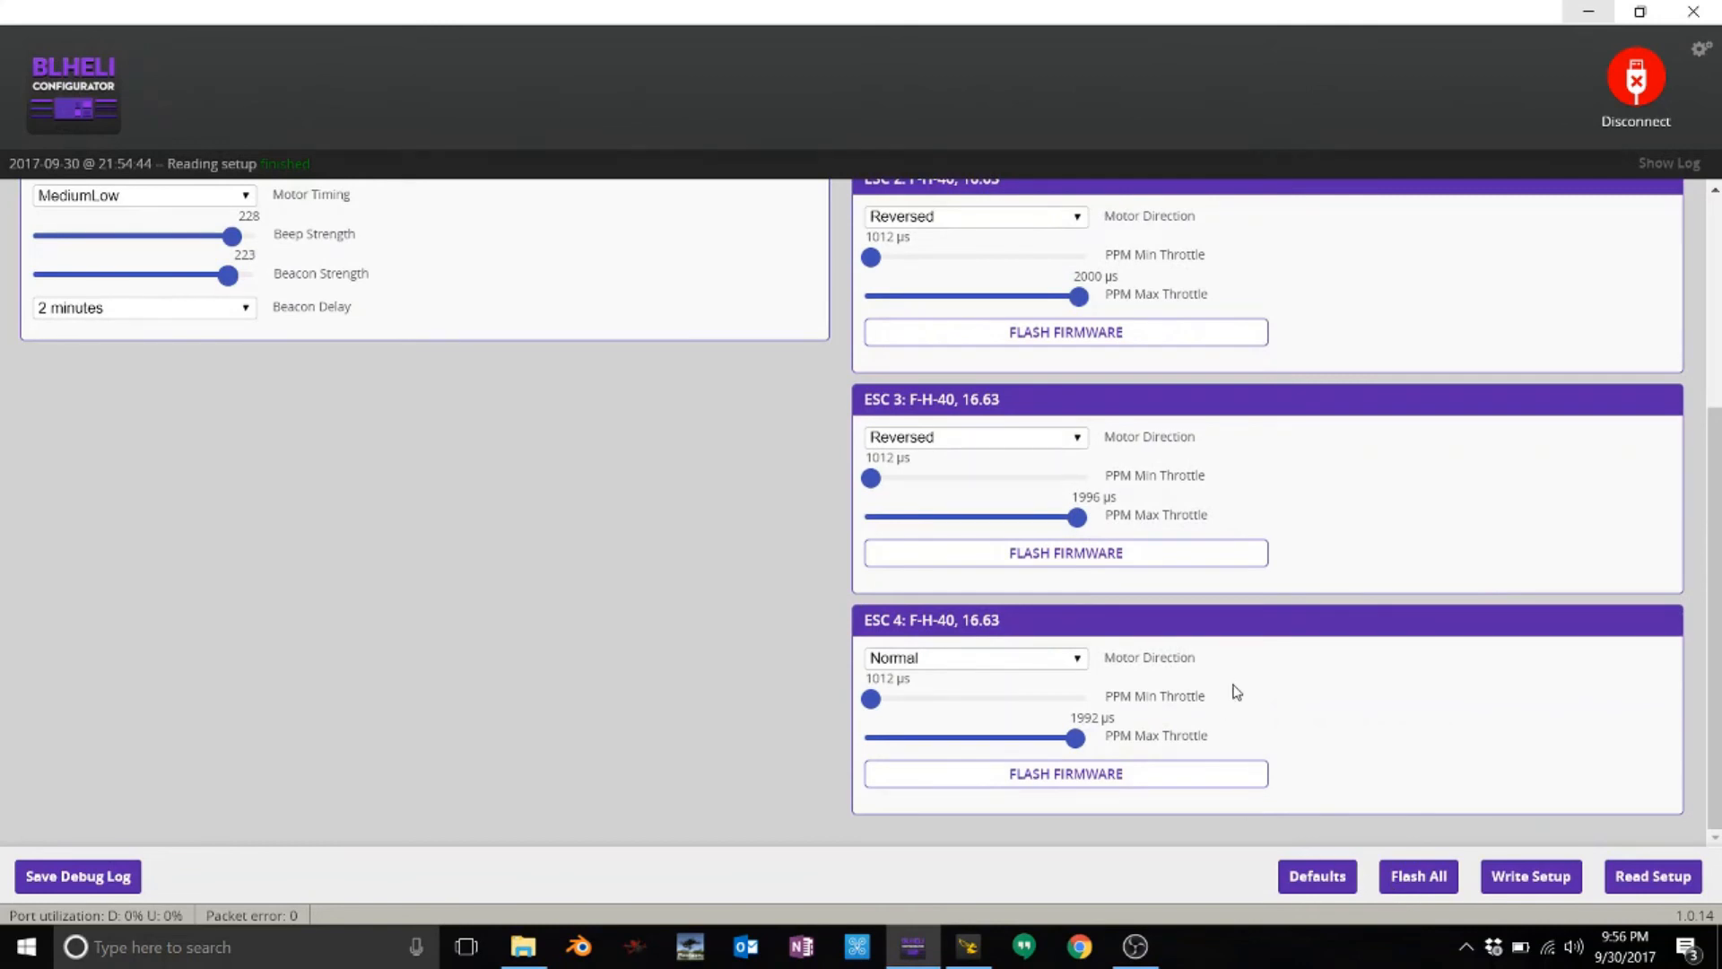
{"action": "scroll", "coordinate": [1233, 690], "scroll_direction": "up", "scroll_amount": 1}
{"action": "scroll", "coordinate": [1233, 691], "scroll_direction": "up", "scroll_amount": 3}
{"action": "scroll", "coordinate": [1233, 691], "scroll_direction": "down", "scroll_amount": 4}
{"action": "scroll", "coordinate": [1232, 691], "scroll_direction": "up", "scroll_amount": 4}
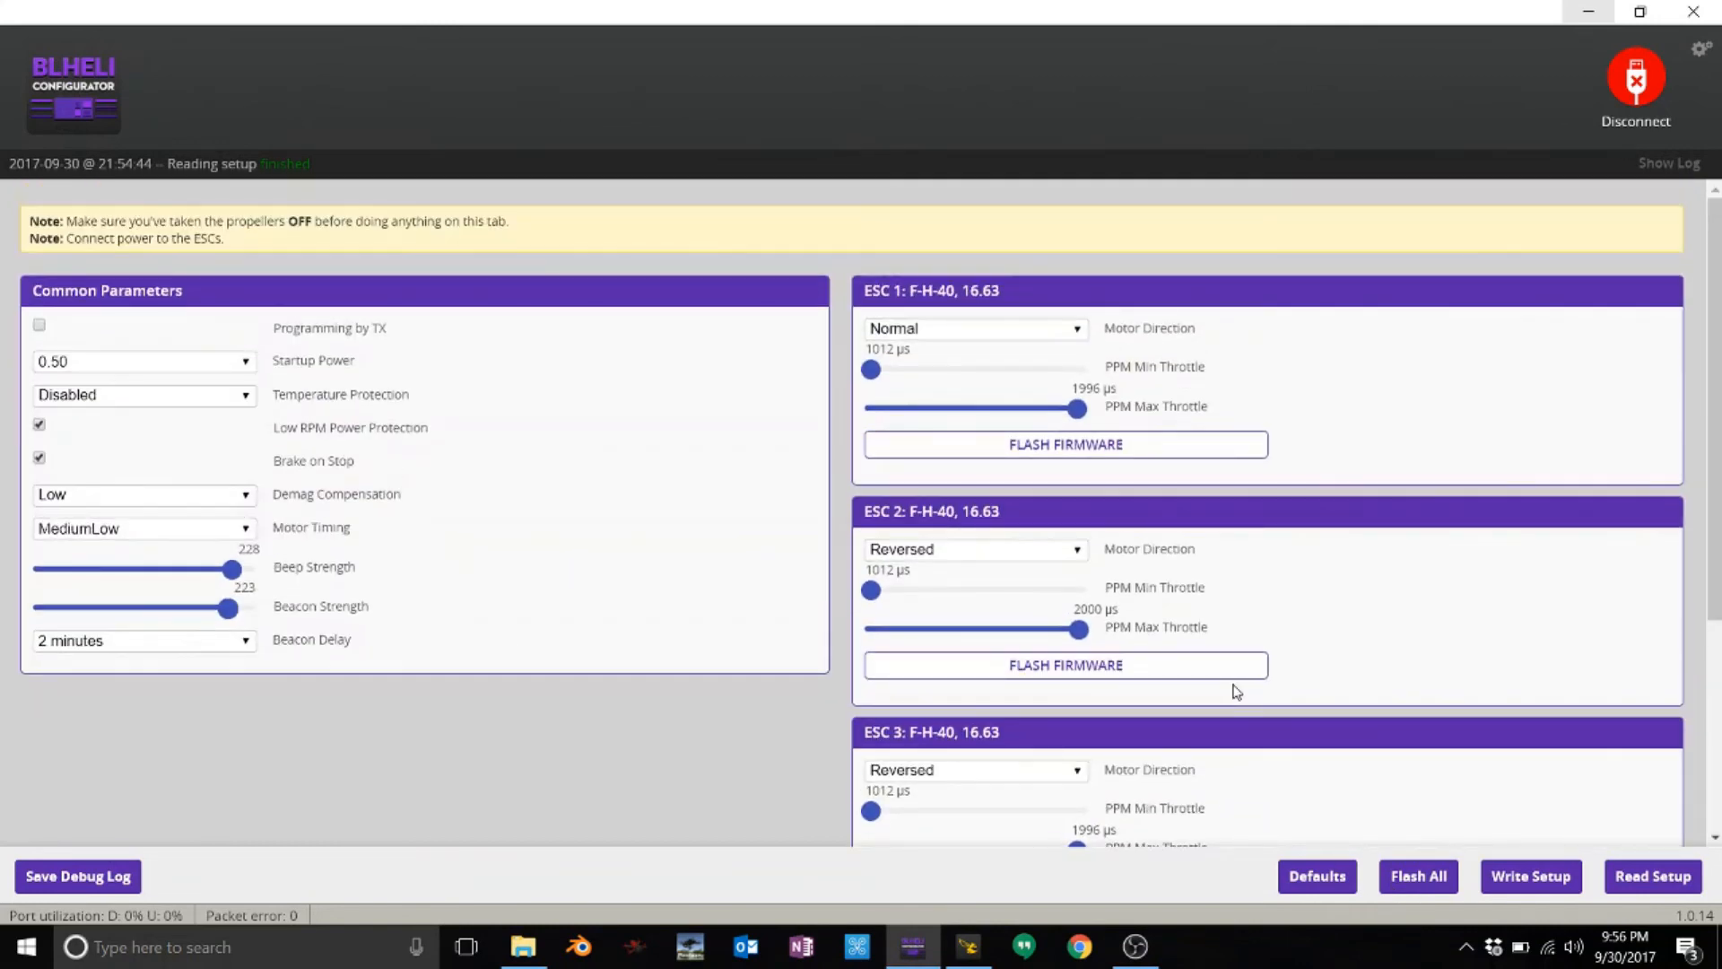
- Flash all ESCs with the F-H-40 target and firmware version 16.63 DSHOT commands [Official]
{"action": "left_click", "coordinate": [1404, 888]}
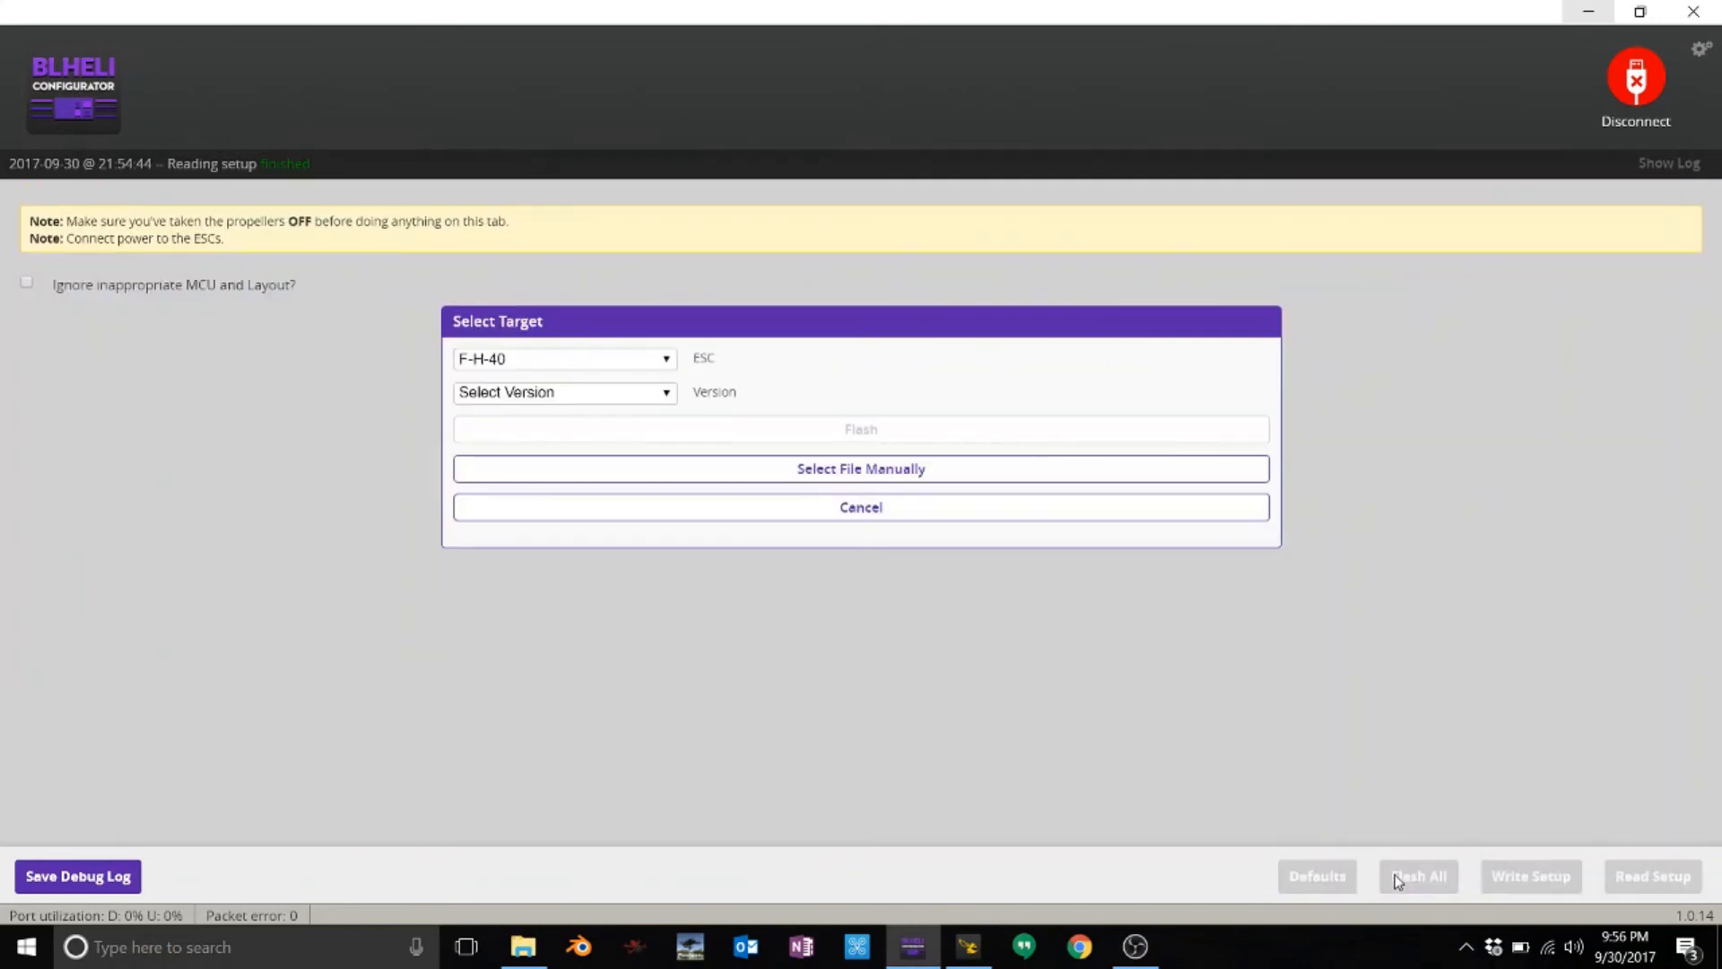
{"action": "left_click", "coordinate": [578, 396]}
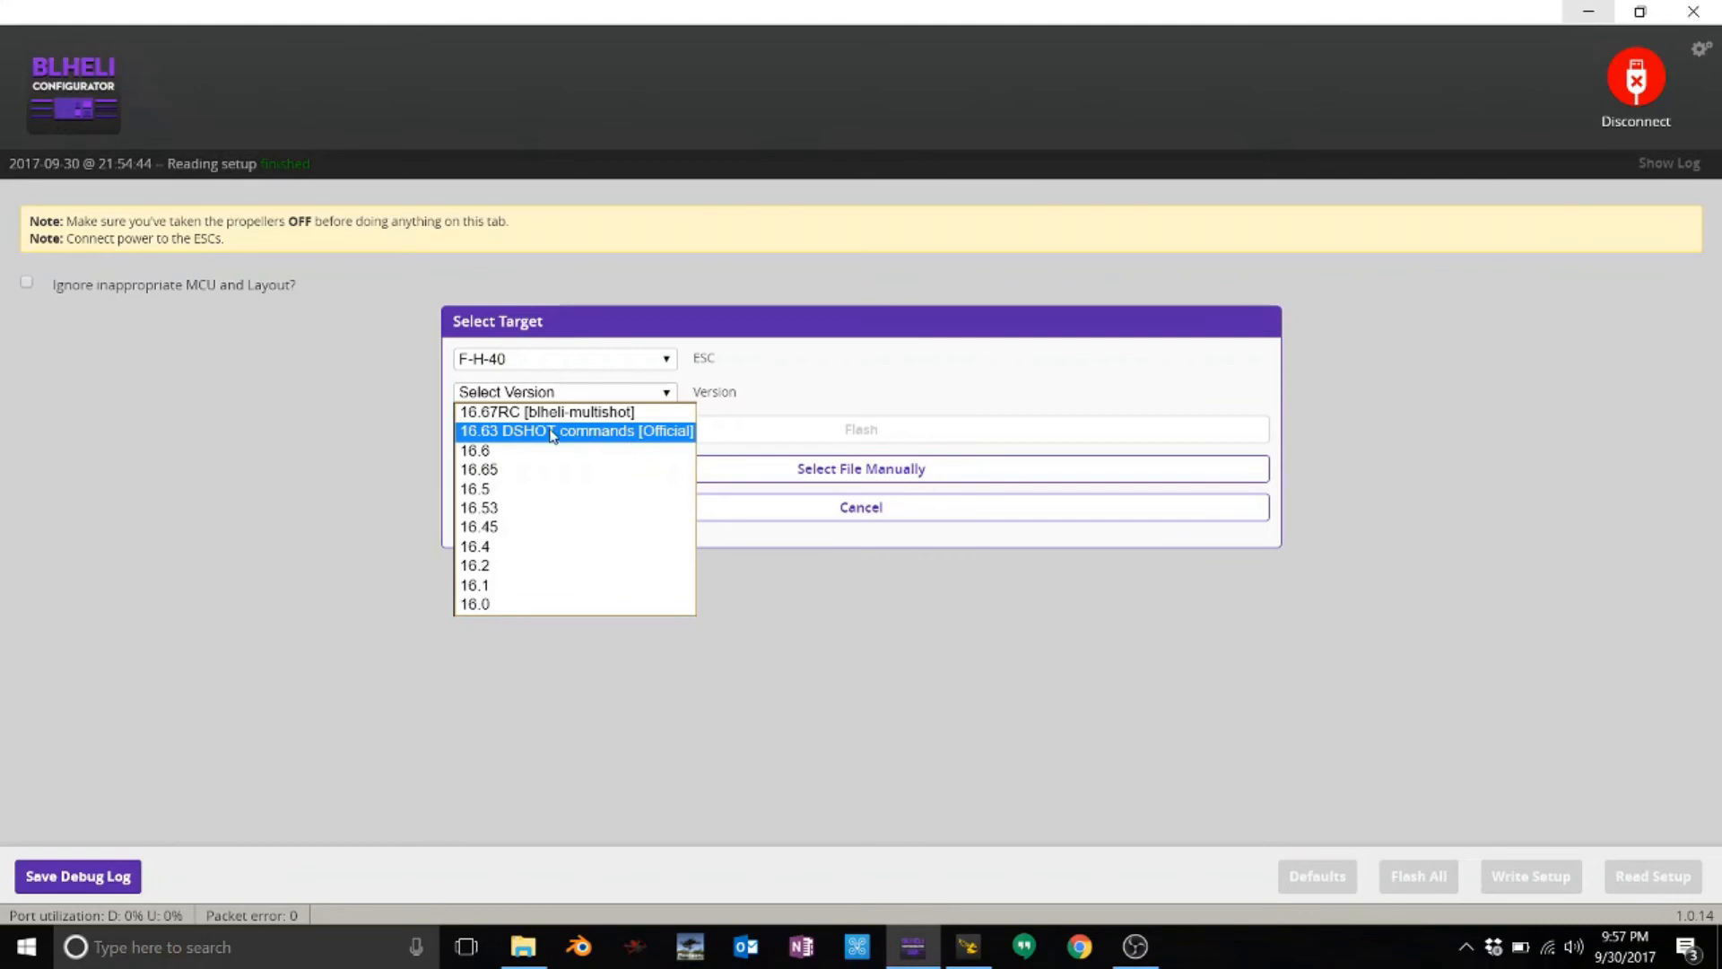
{"action": "left_click", "coordinate": [598, 437]}
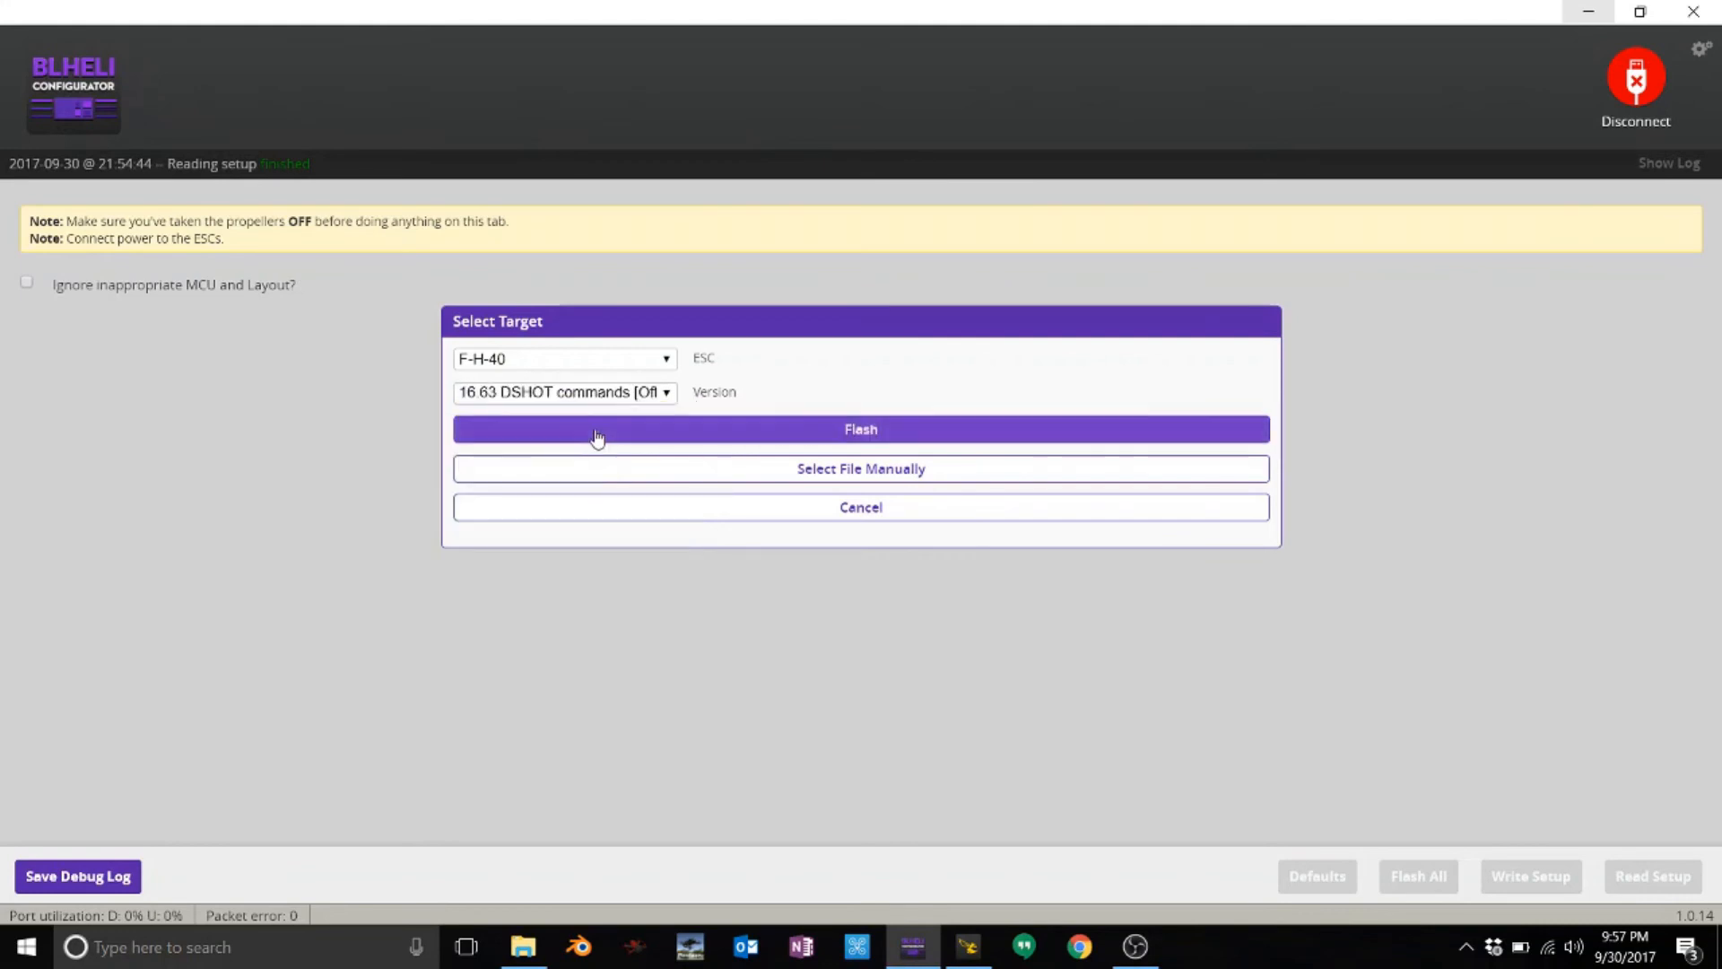
{"action": "left_click", "coordinate": [597, 437]}
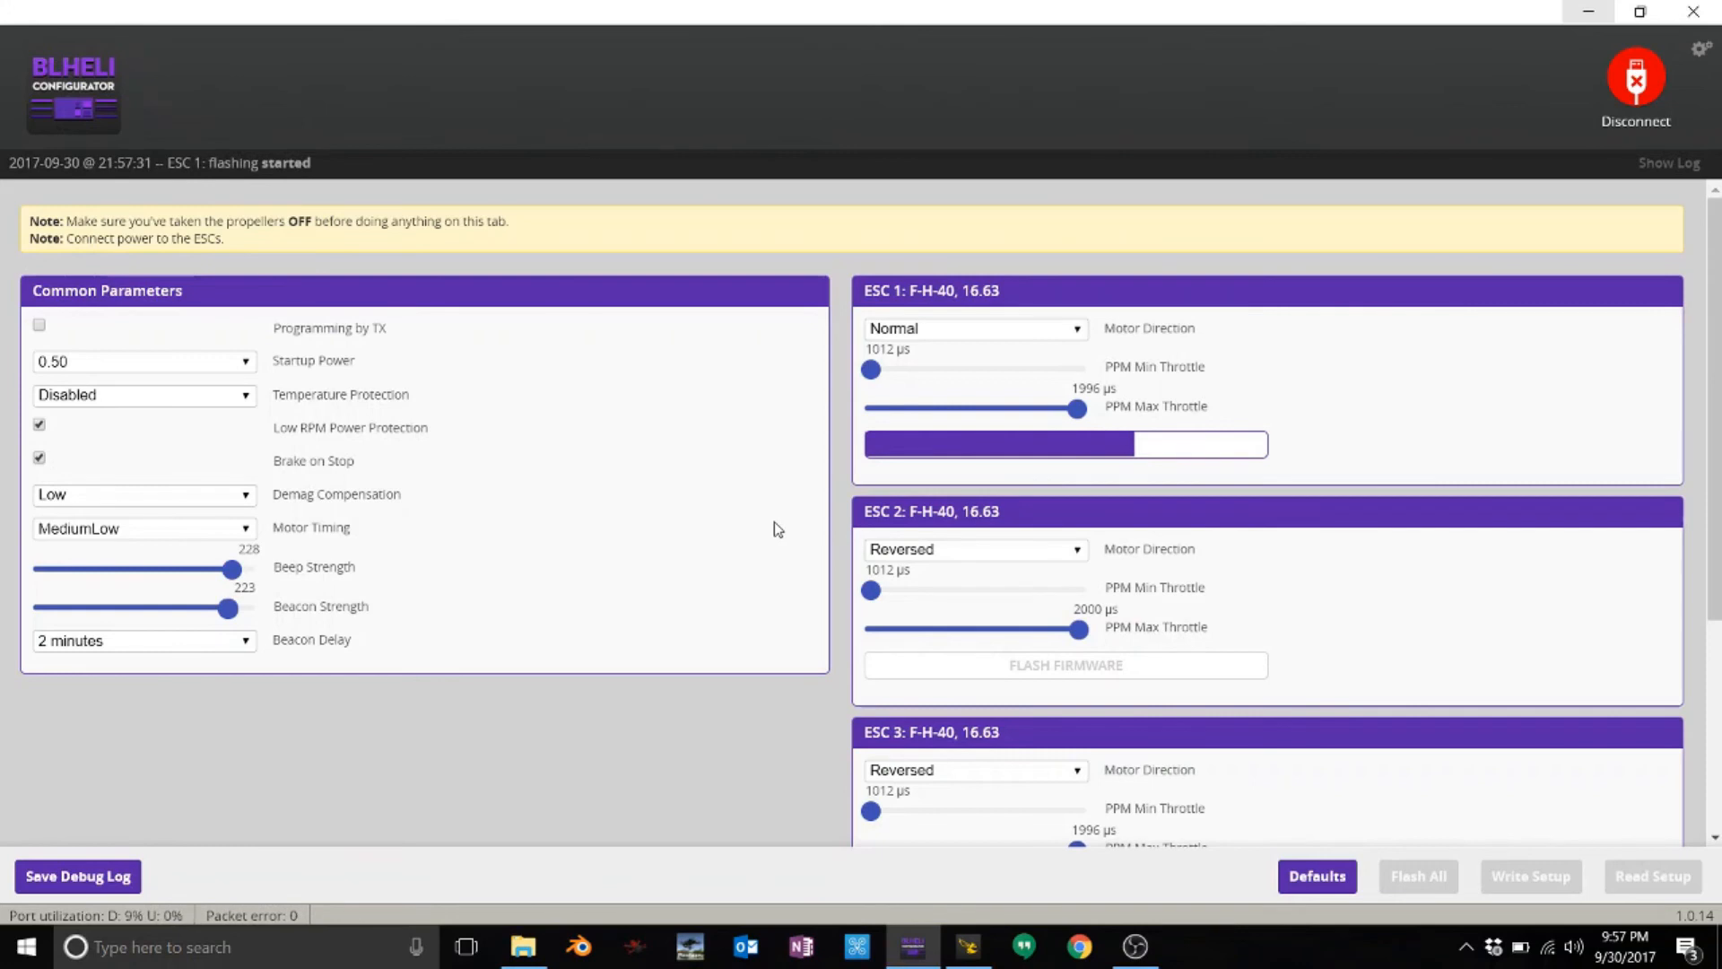
{"action": "scroll", "coordinate": [773, 524], "scroll_direction": "down", "scroll_amount": 3}
{"action": "scroll", "coordinate": [773, 527], "scroll_direction": "up", "scroll_amount": 3}
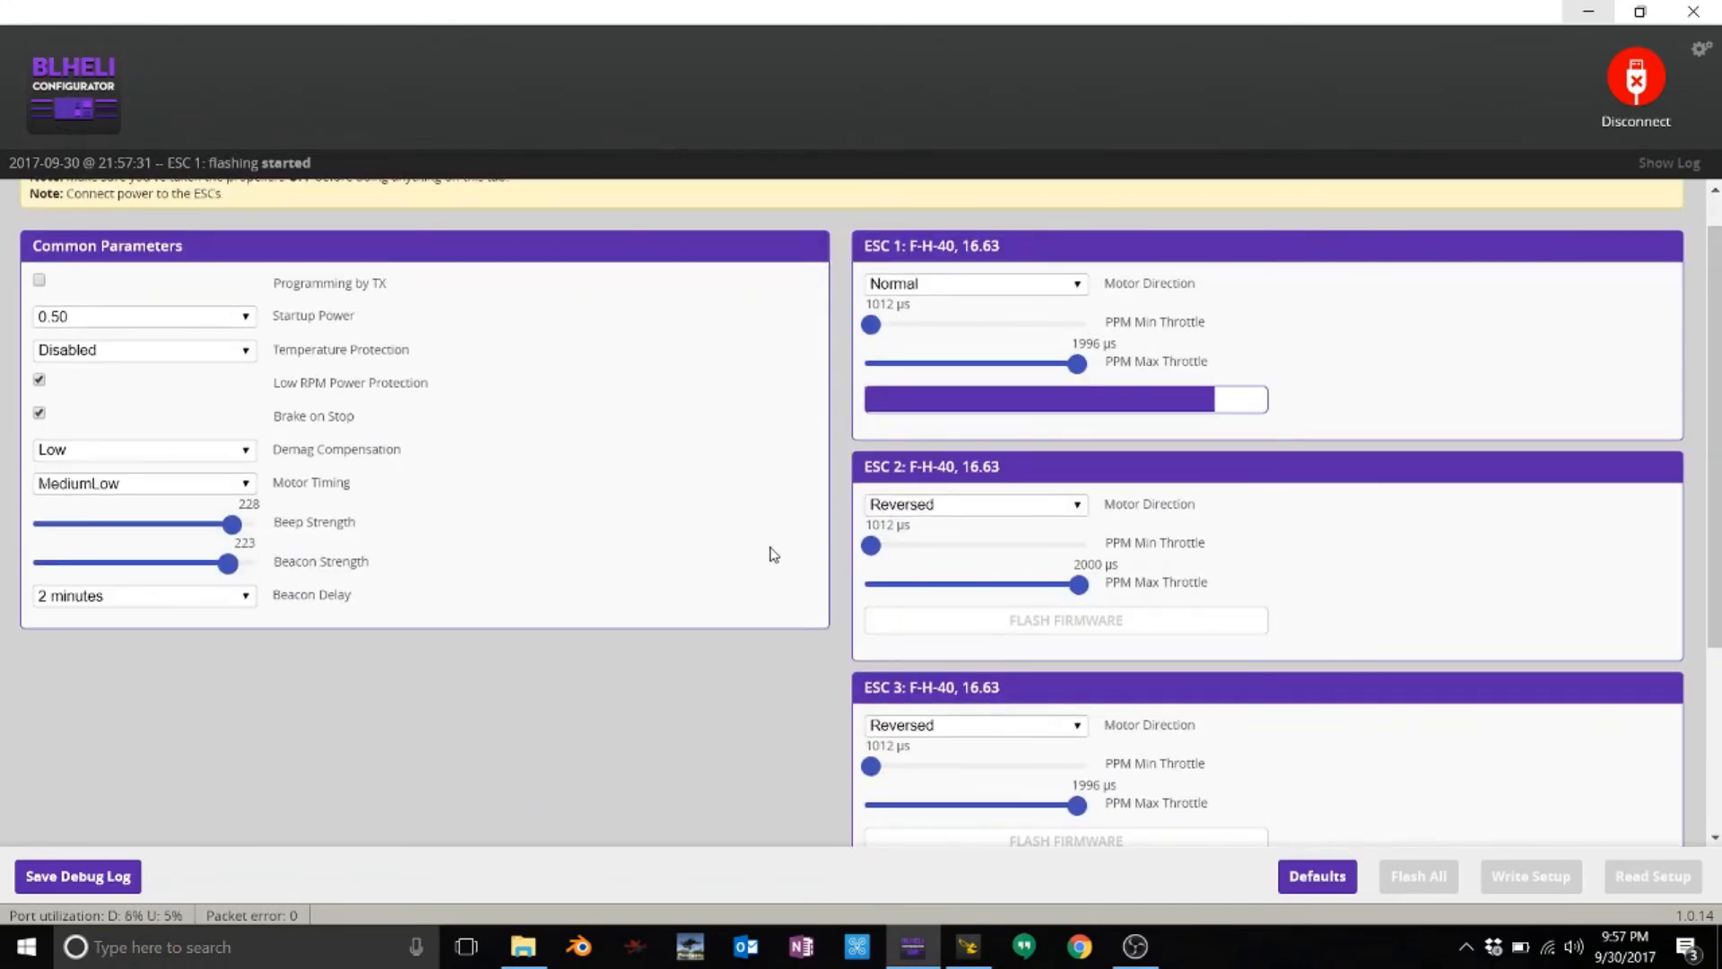
- Examine the available Motor Direction options for ESC 1 and keep it on Normal
{"action": "left_click", "coordinate": [1004, 285]}
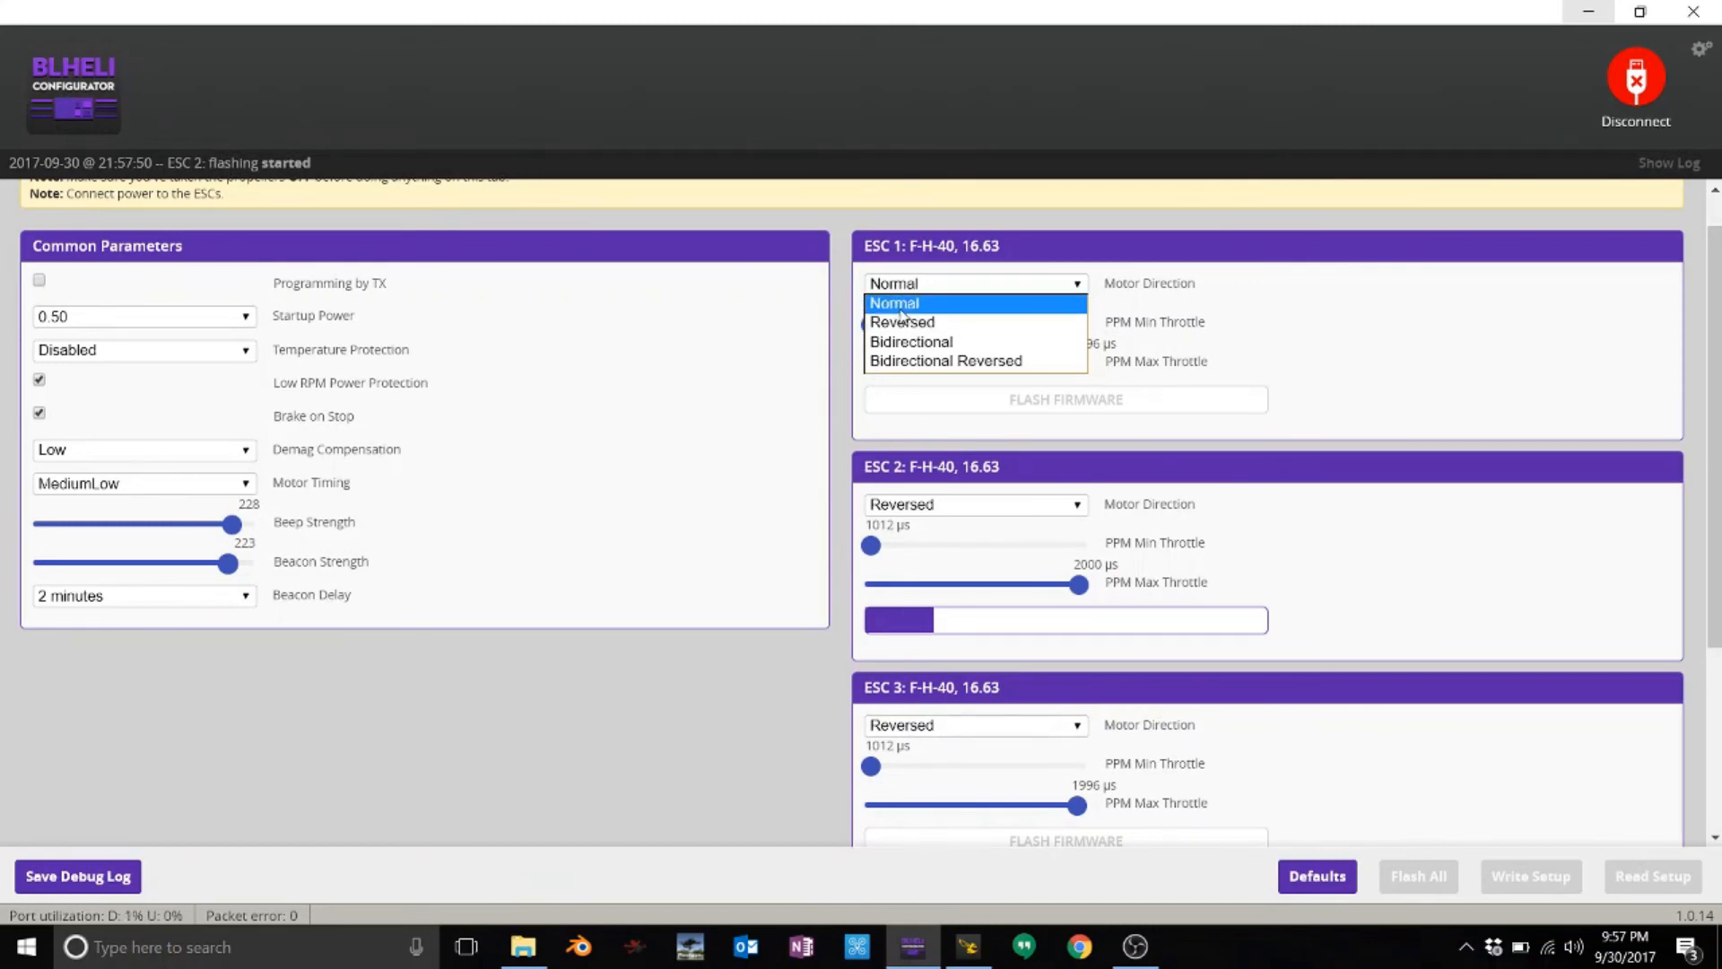
{"action": "left_click", "coordinate": [903, 307]}
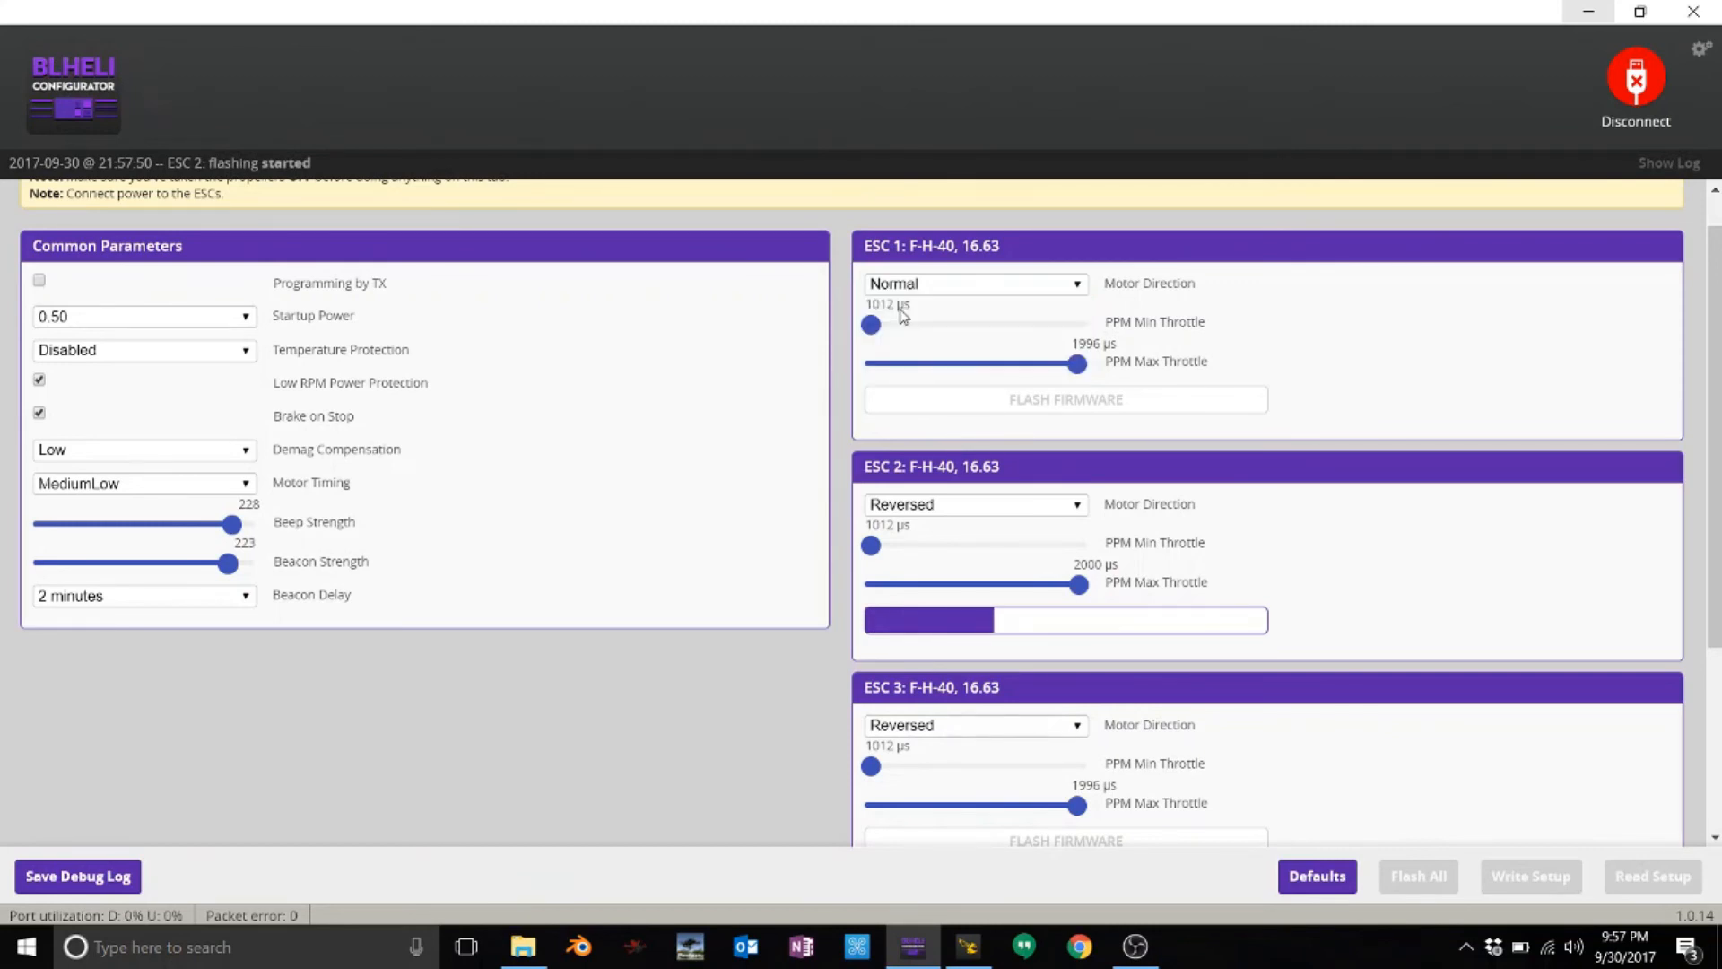
{"action": "left_click", "coordinate": [941, 285]}
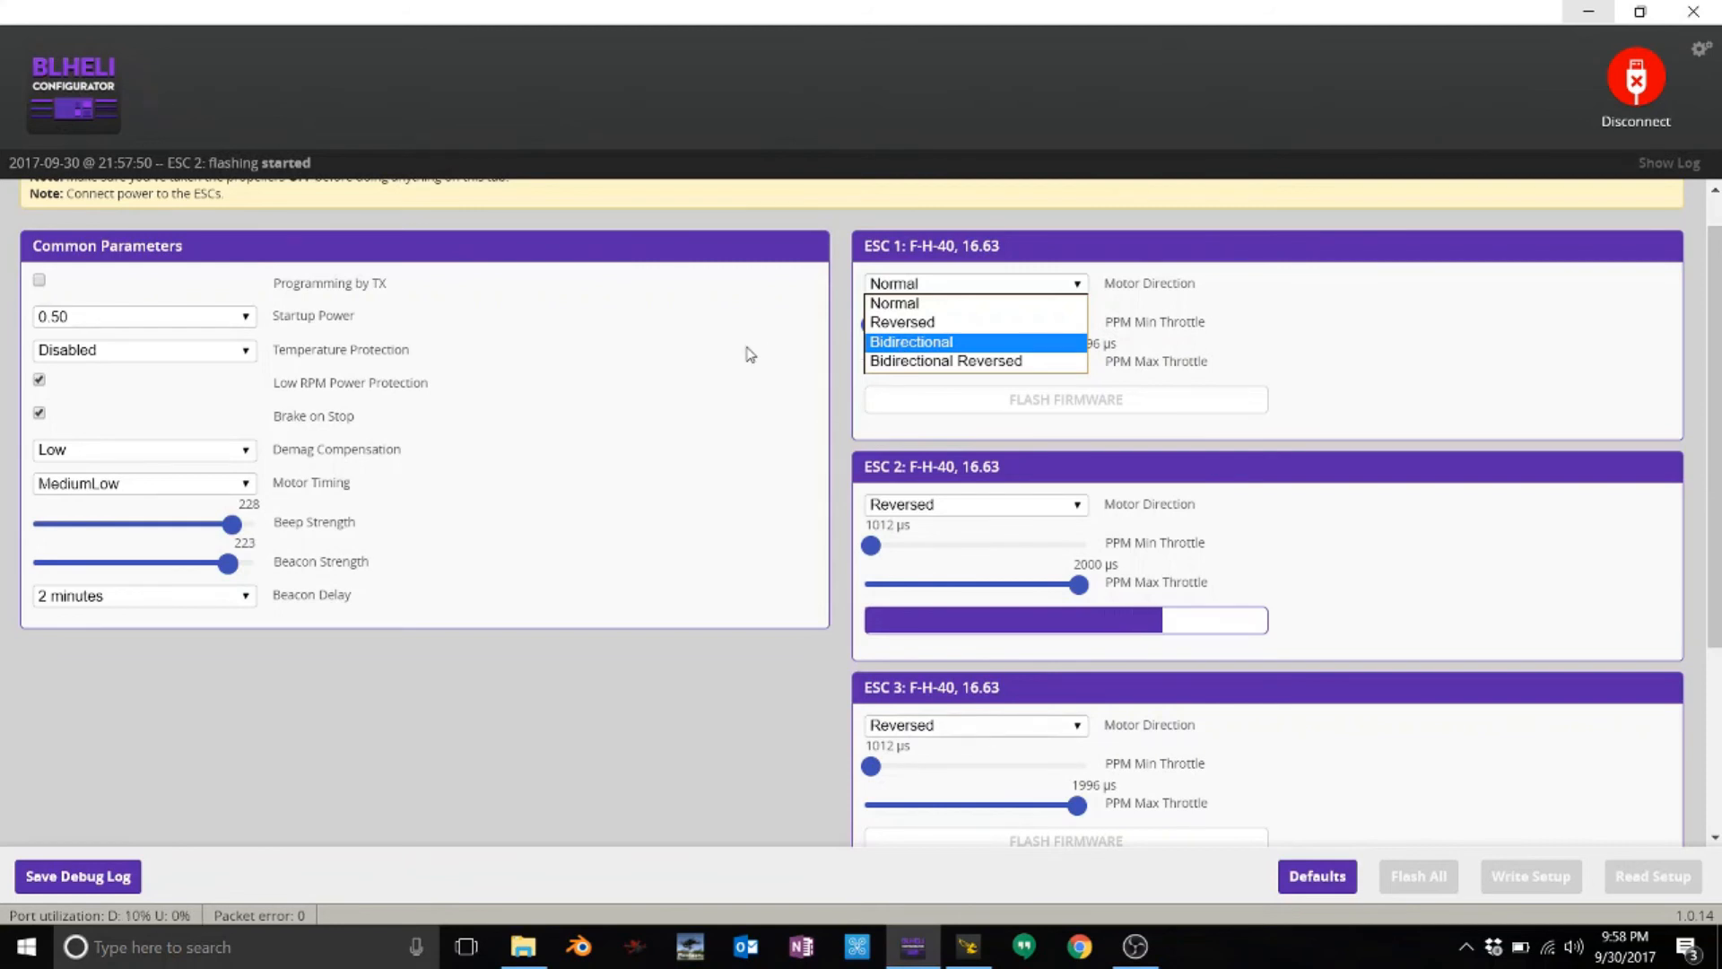
{"action": "left_click", "coordinate": [888, 305]}
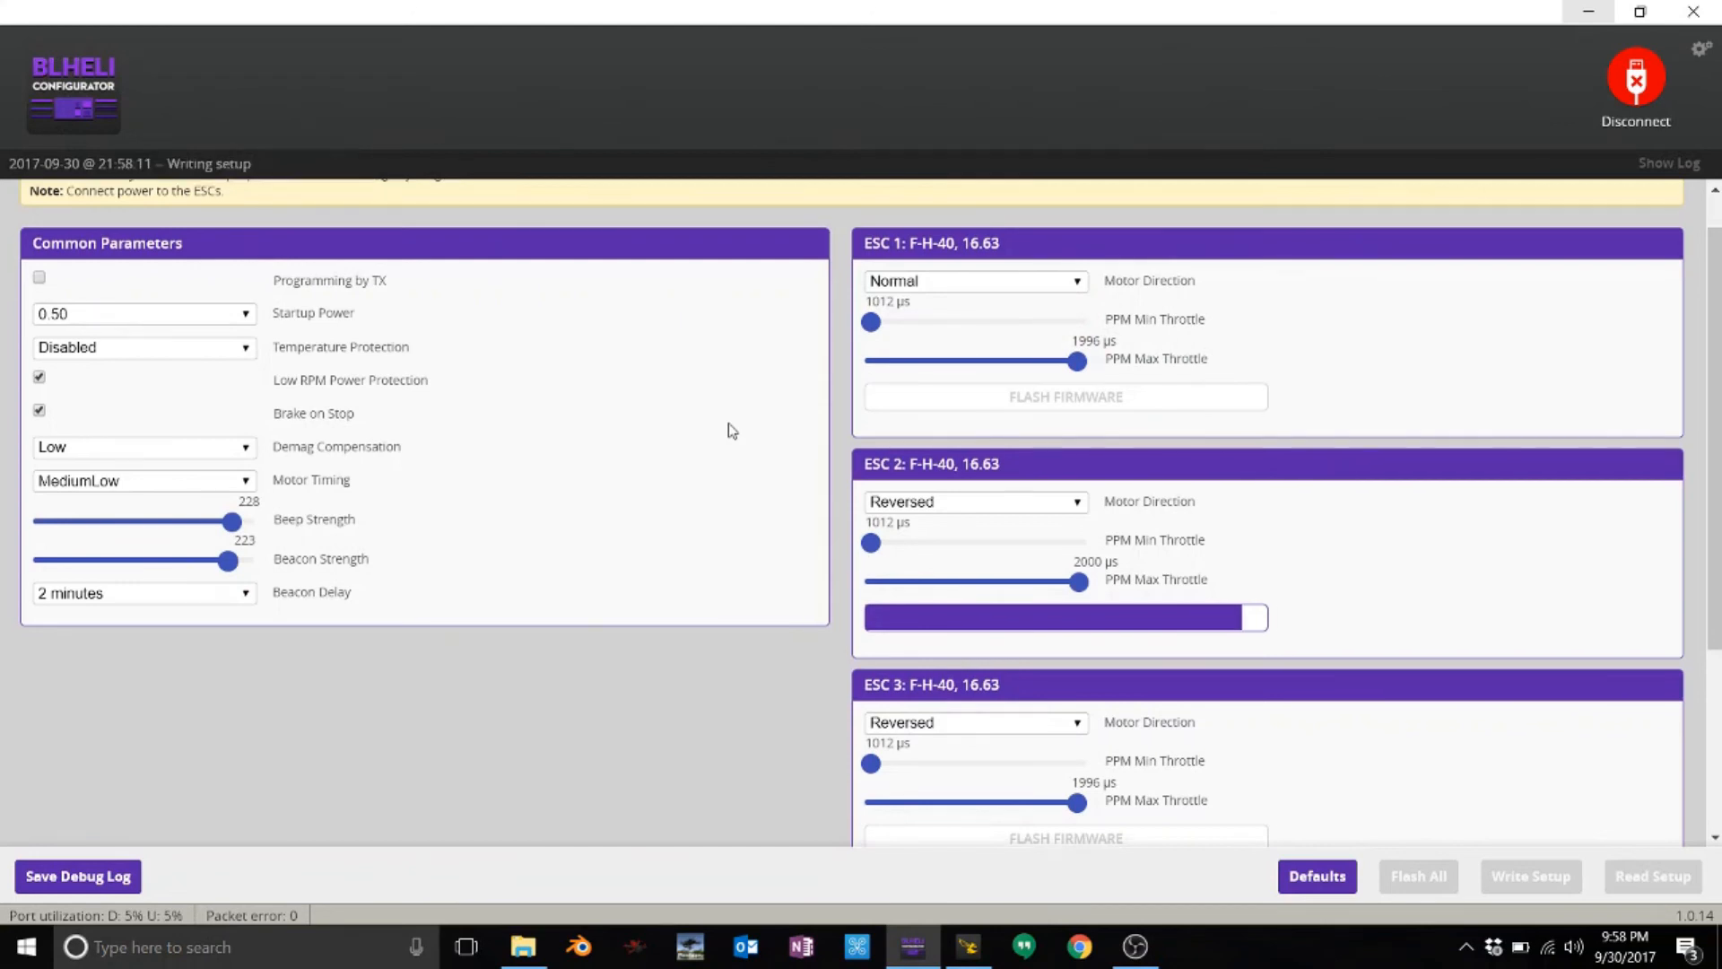
- Follow the flashing progress of the remaining ESCs through ESC 4 and review their settings
{"action": "scroll", "coordinate": [729, 423], "scroll_direction": "up", "scroll_amount": 2}
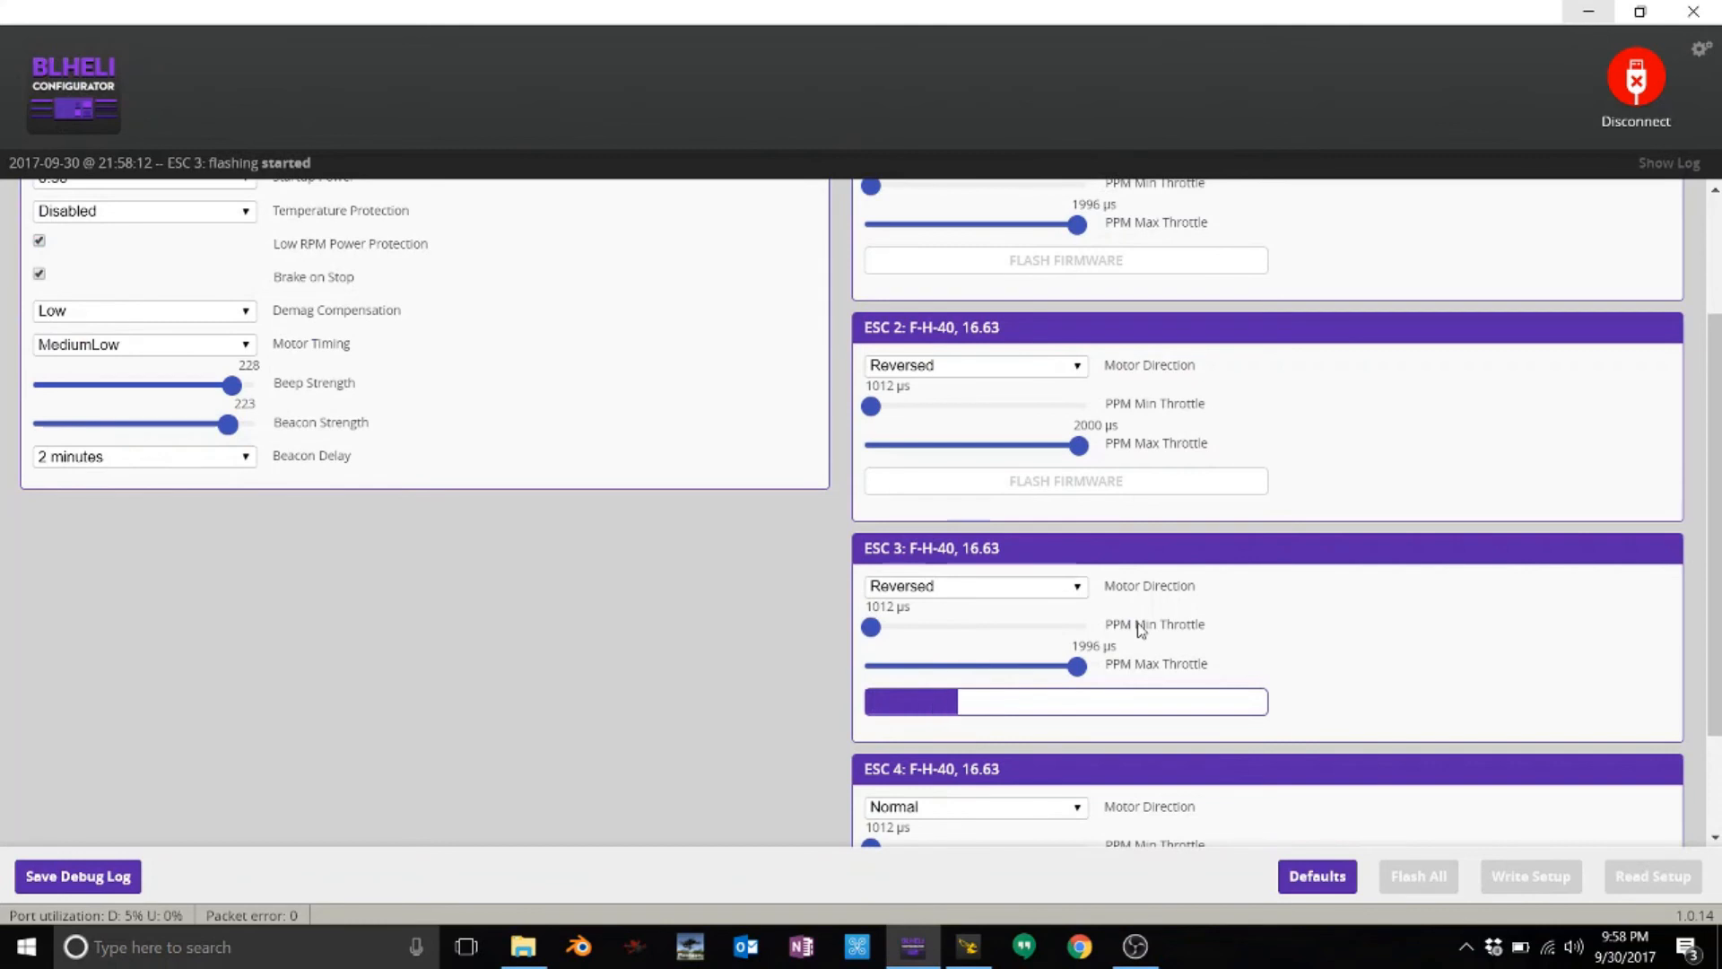
{"action": "scroll", "coordinate": [1469, 699], "scroll_direction": "down", "scroll_amount": 1}
{"action": "scroll", "coordinate": [1469, 699], "scroll_direction": "down", "scroll_amount": 1}
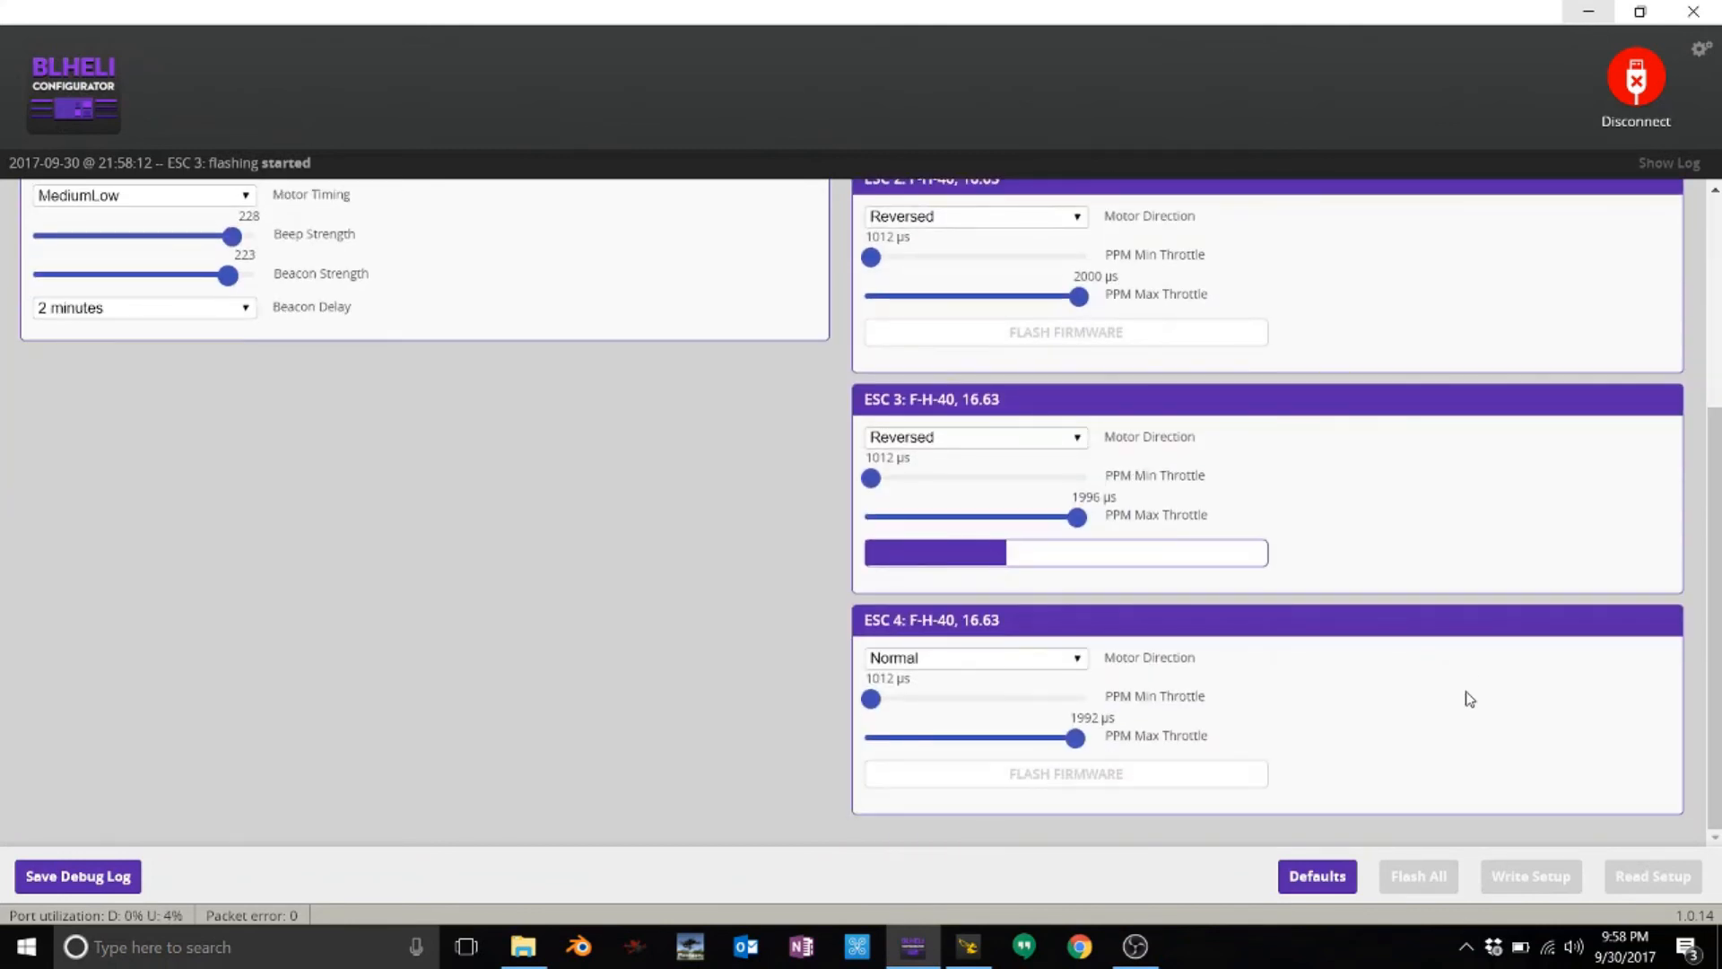
{"action": "scroll", "coordinate": [399, 566], "scroll_direction": "up", "scroll_amount": 4}
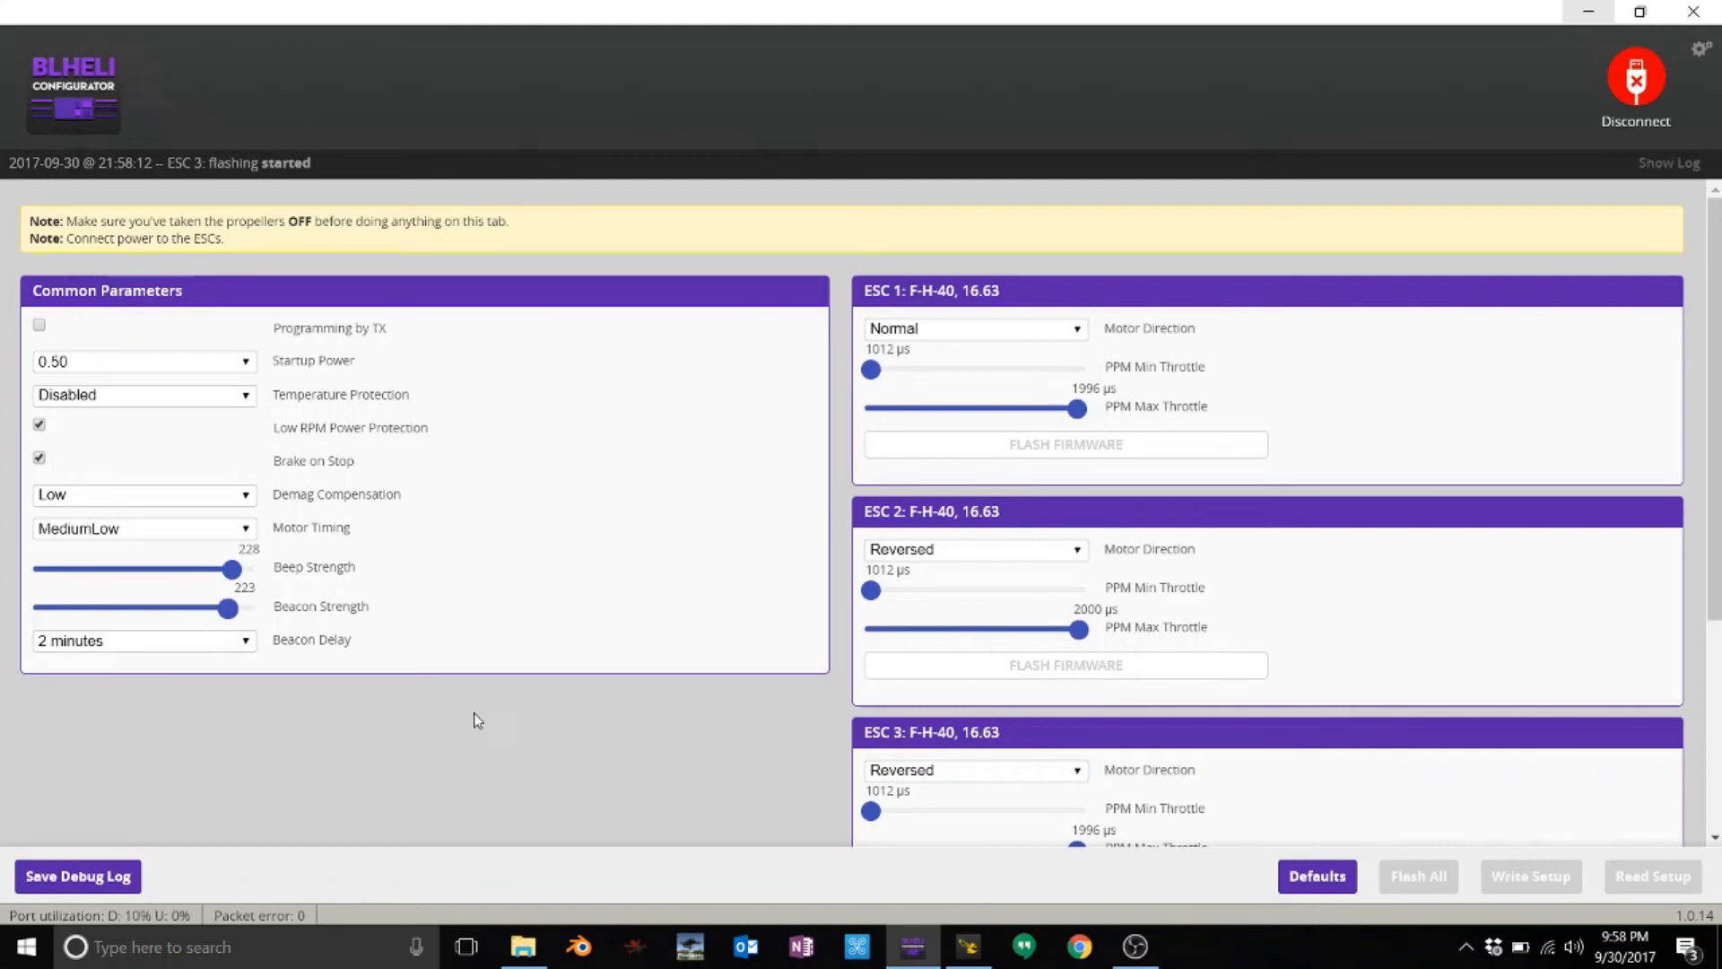
{"action": "scroll", "coordinate": [477, 718], "scroll_direction": "down", "scroll_amount": 4}
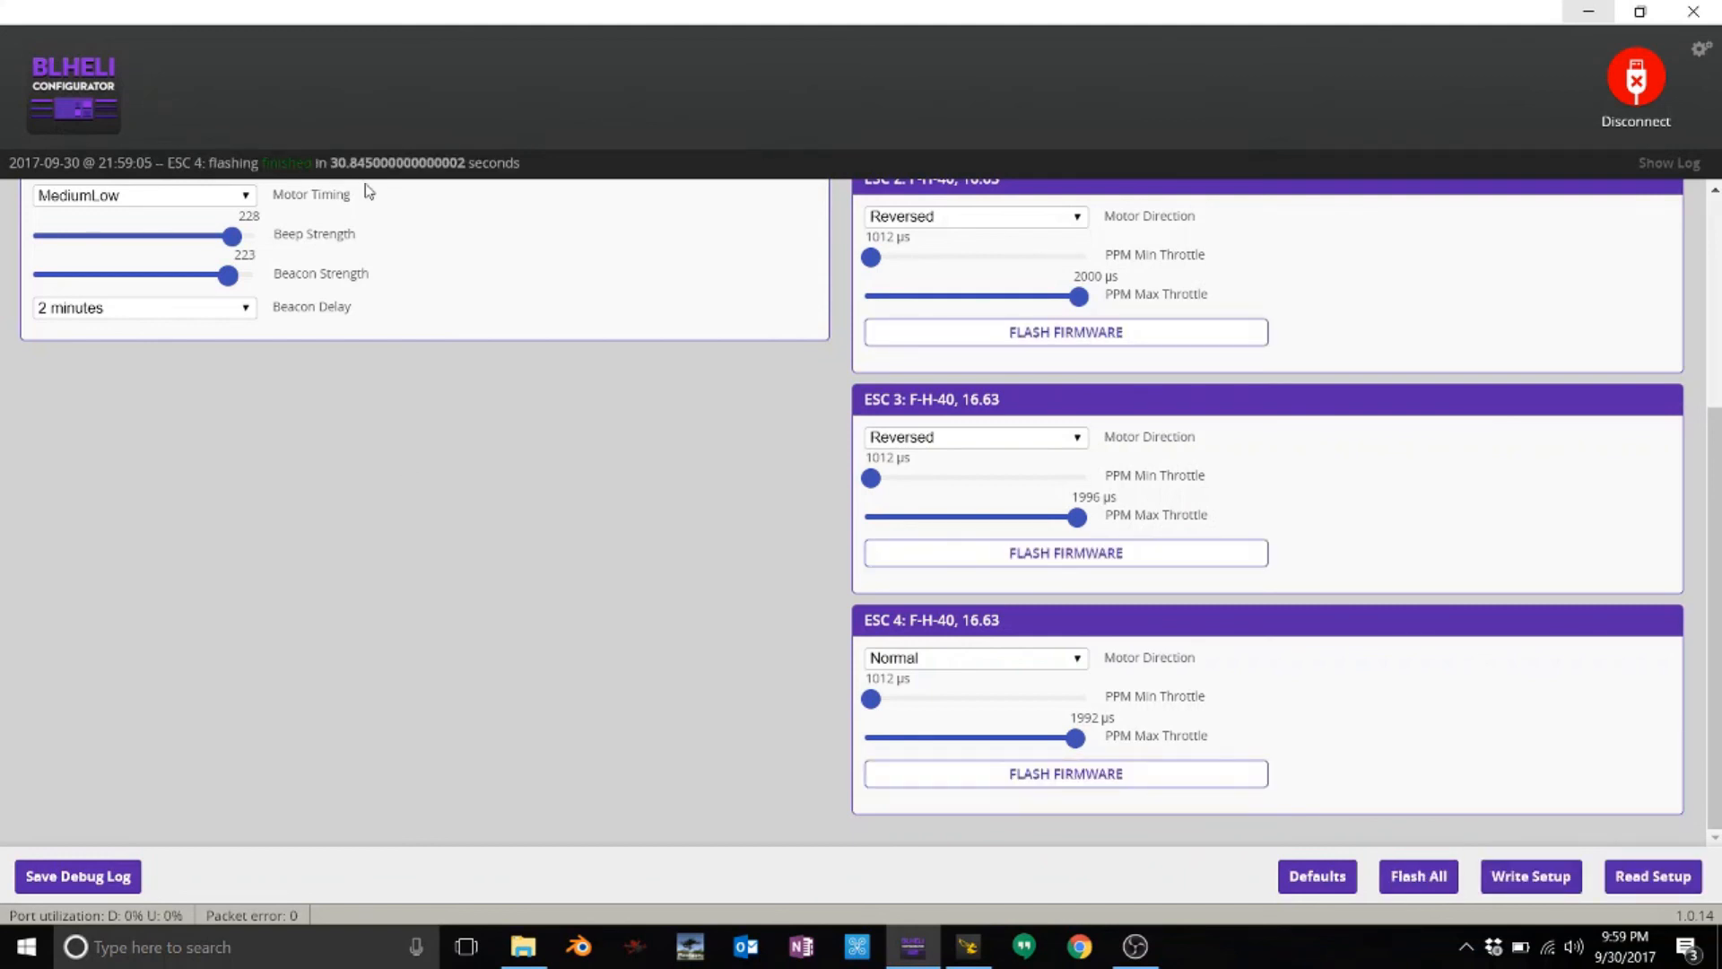
{"action": "scroll", "coordinate": [253, 518], "scroll_direction": "up", "scroll_amount": 4}
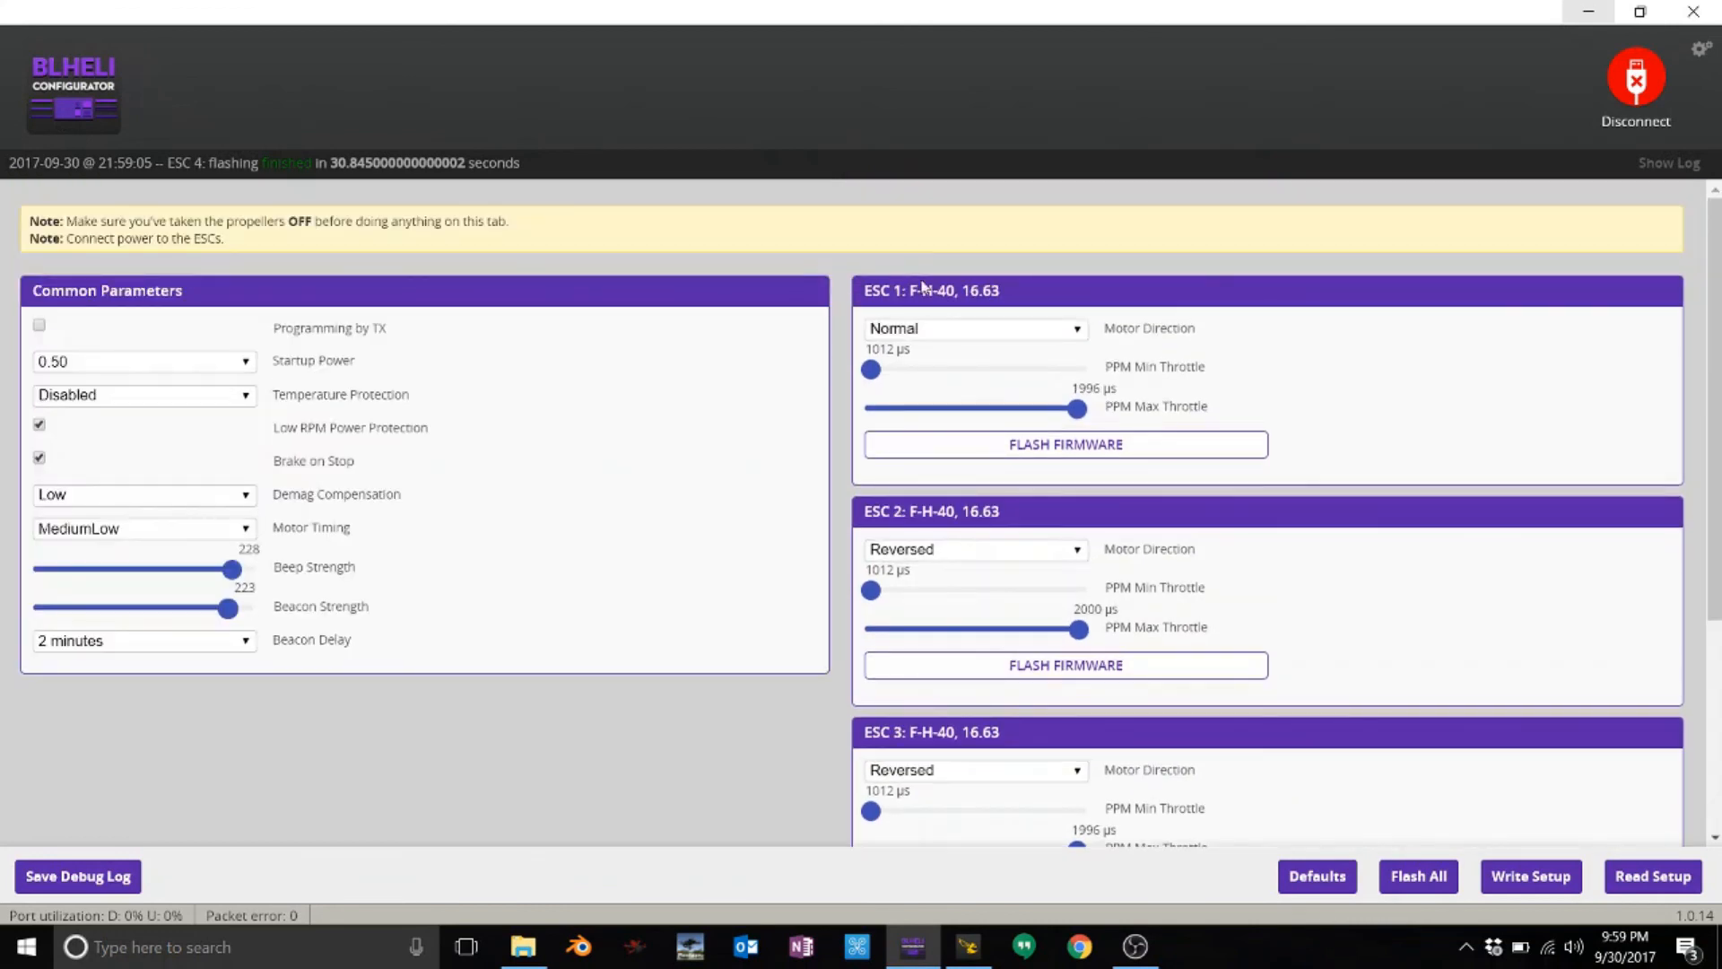
- Disconnect from the ESCs, switch to Betaflight Configurator and connect to the flight controller
{"action": "left_click", "coordinate": [1636, 88]}
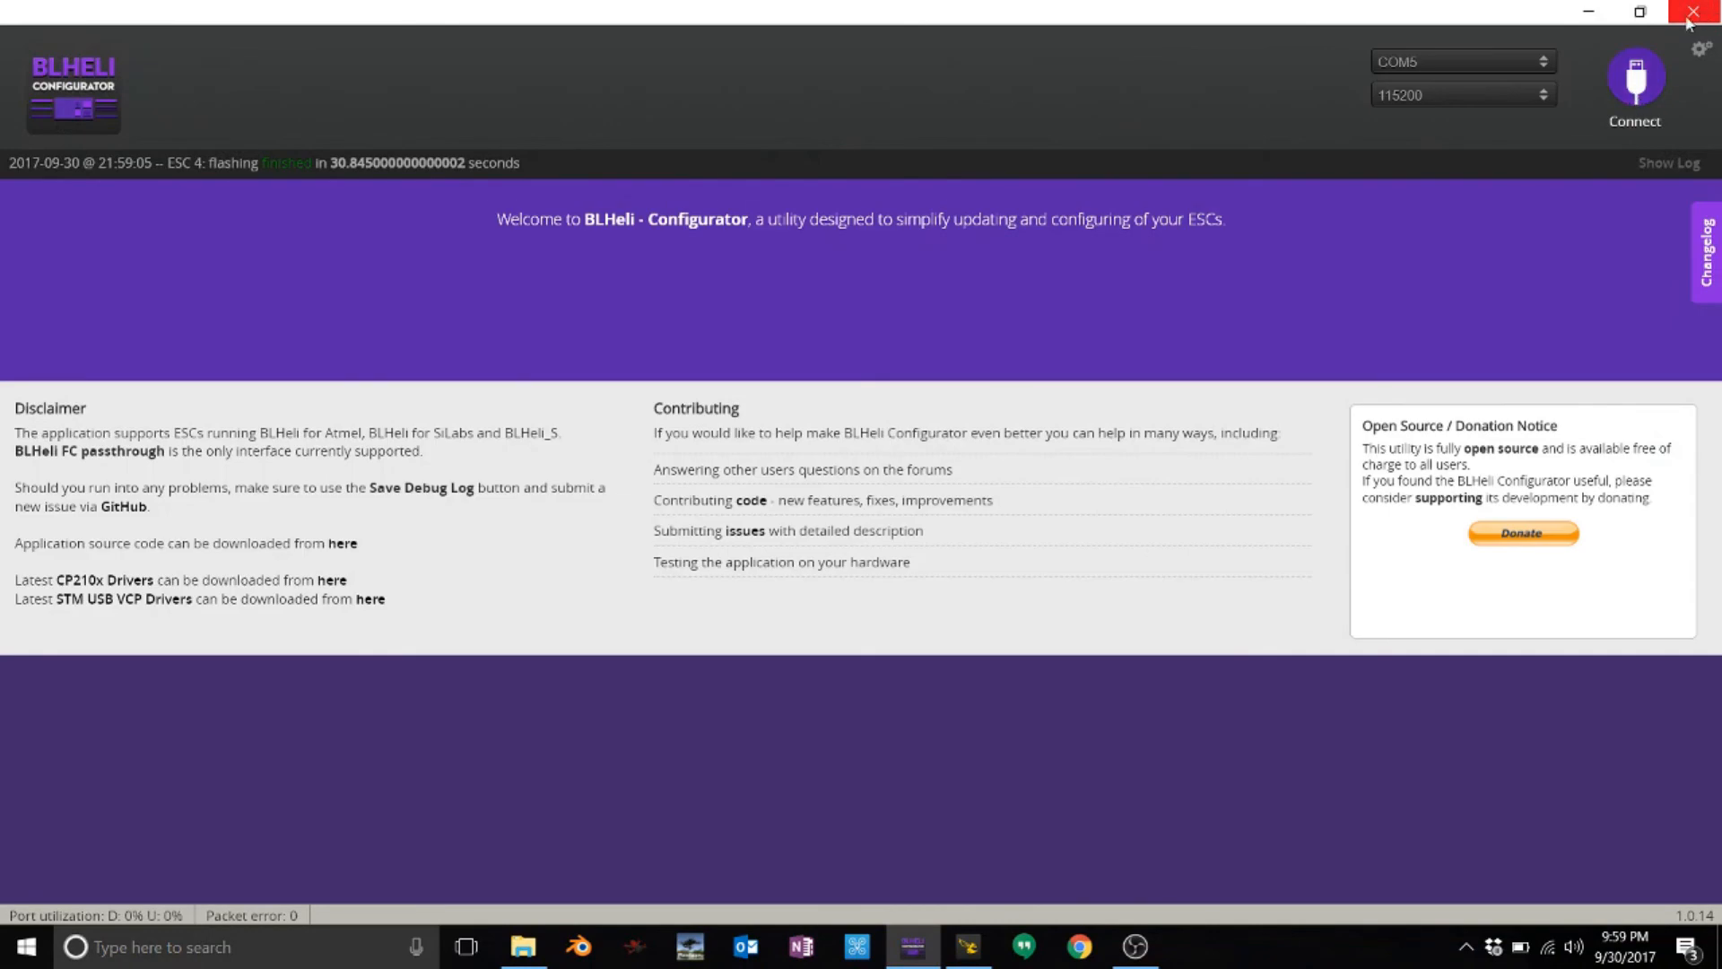
{"action": "left_click", "coordinate": [961, 951]}
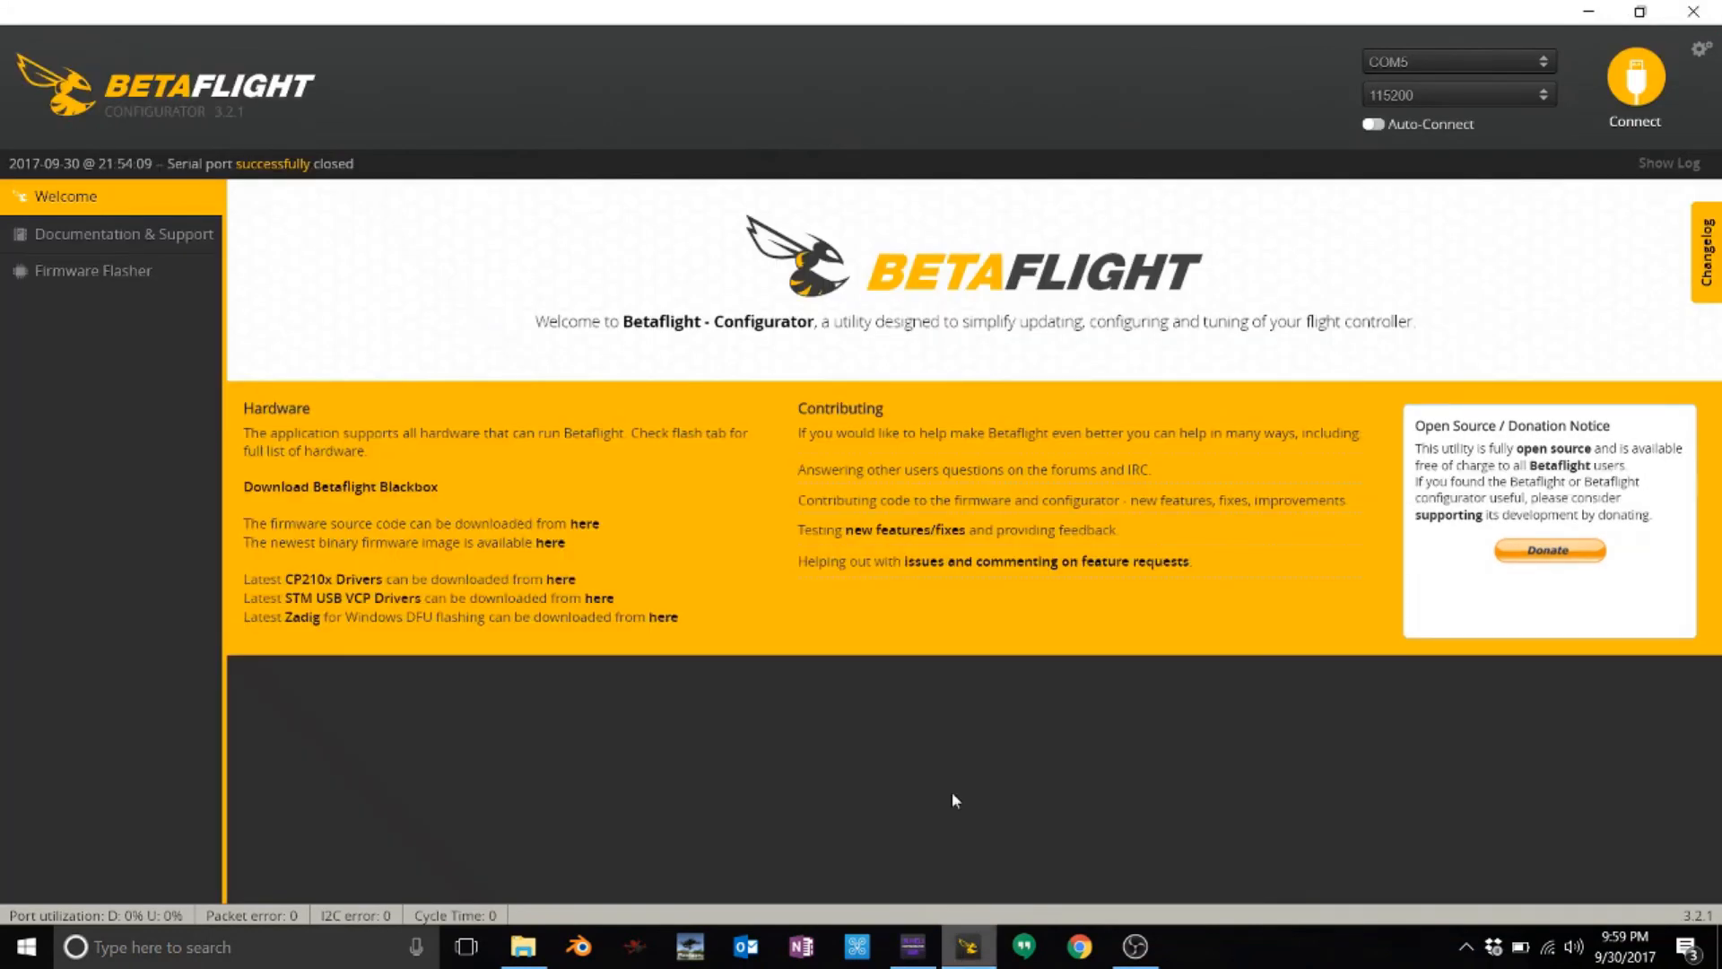
{"action": "left_click", "coordinate": [1644, 82]}
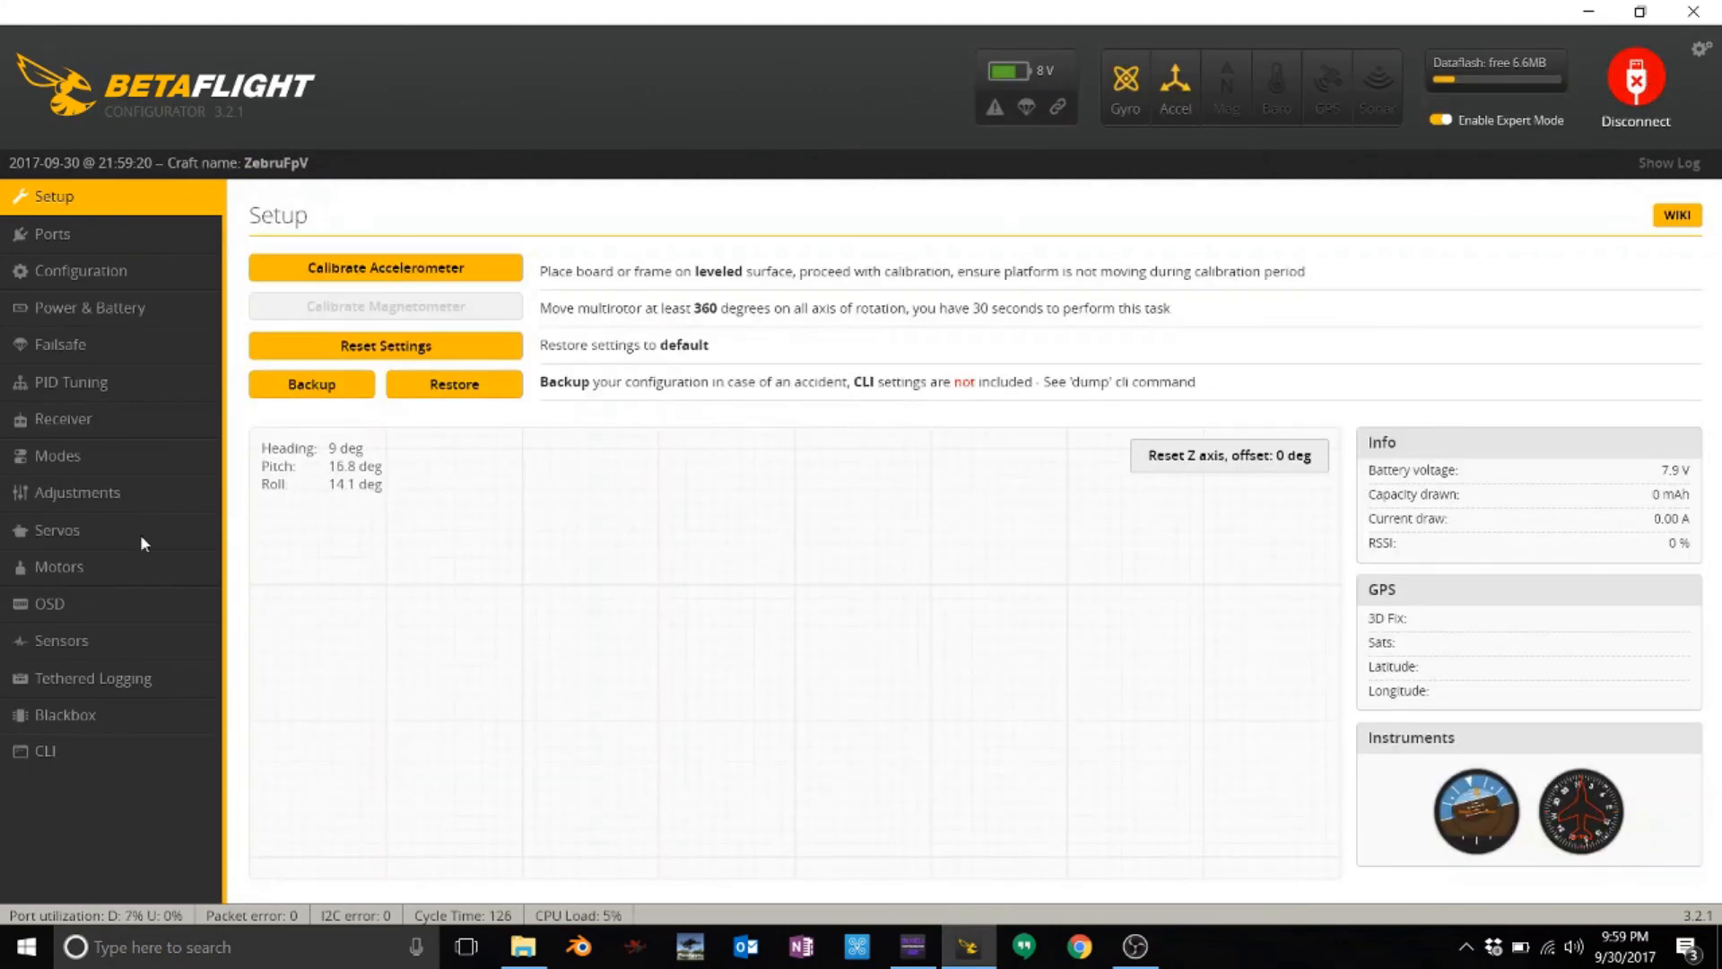
- Enable motor control, spin all four motors together up to about 1211, stop them and disable motor control
{"action": "left_click", "coordinate": [70, 566]}
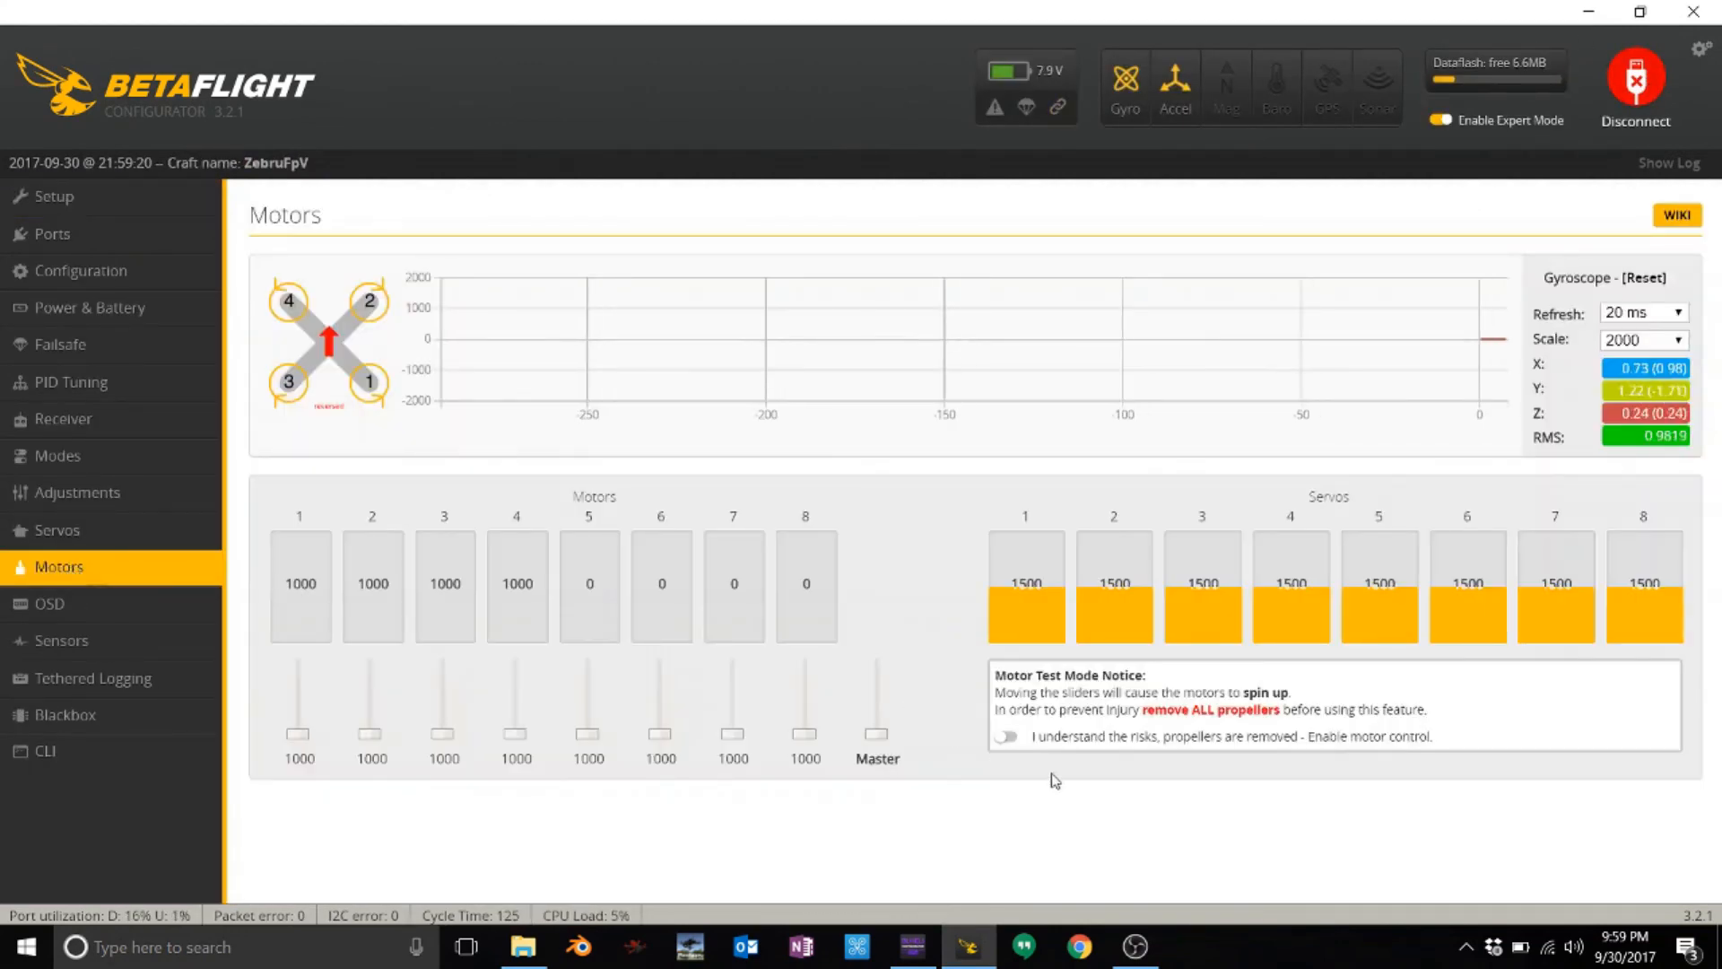
{"action": "left_click", "coordinate": [1008, 741]}
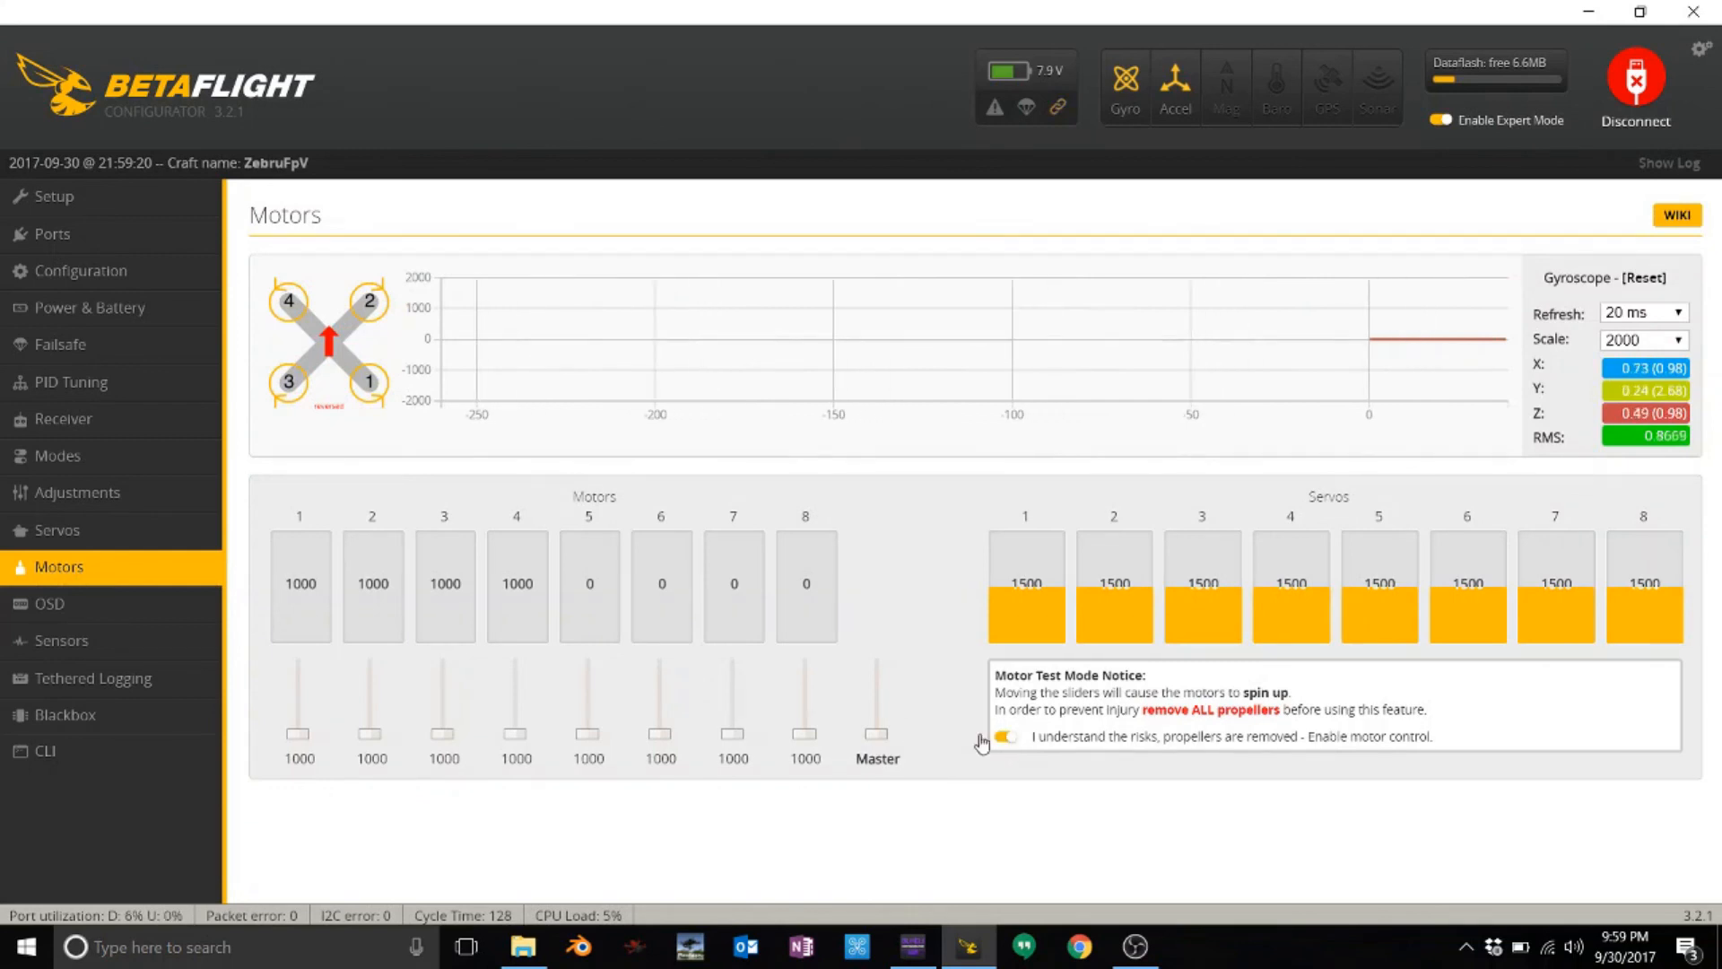
{"action": "mouse_move", "coordinate": [877, 733]}
{"action": "left_mouse_down"}
{"action": "mouse_move", "coordinate": [864, 675]}
{"action": "mouse_move", "coordinate": [878, 739]}
{"action": "left_mouse_up"}
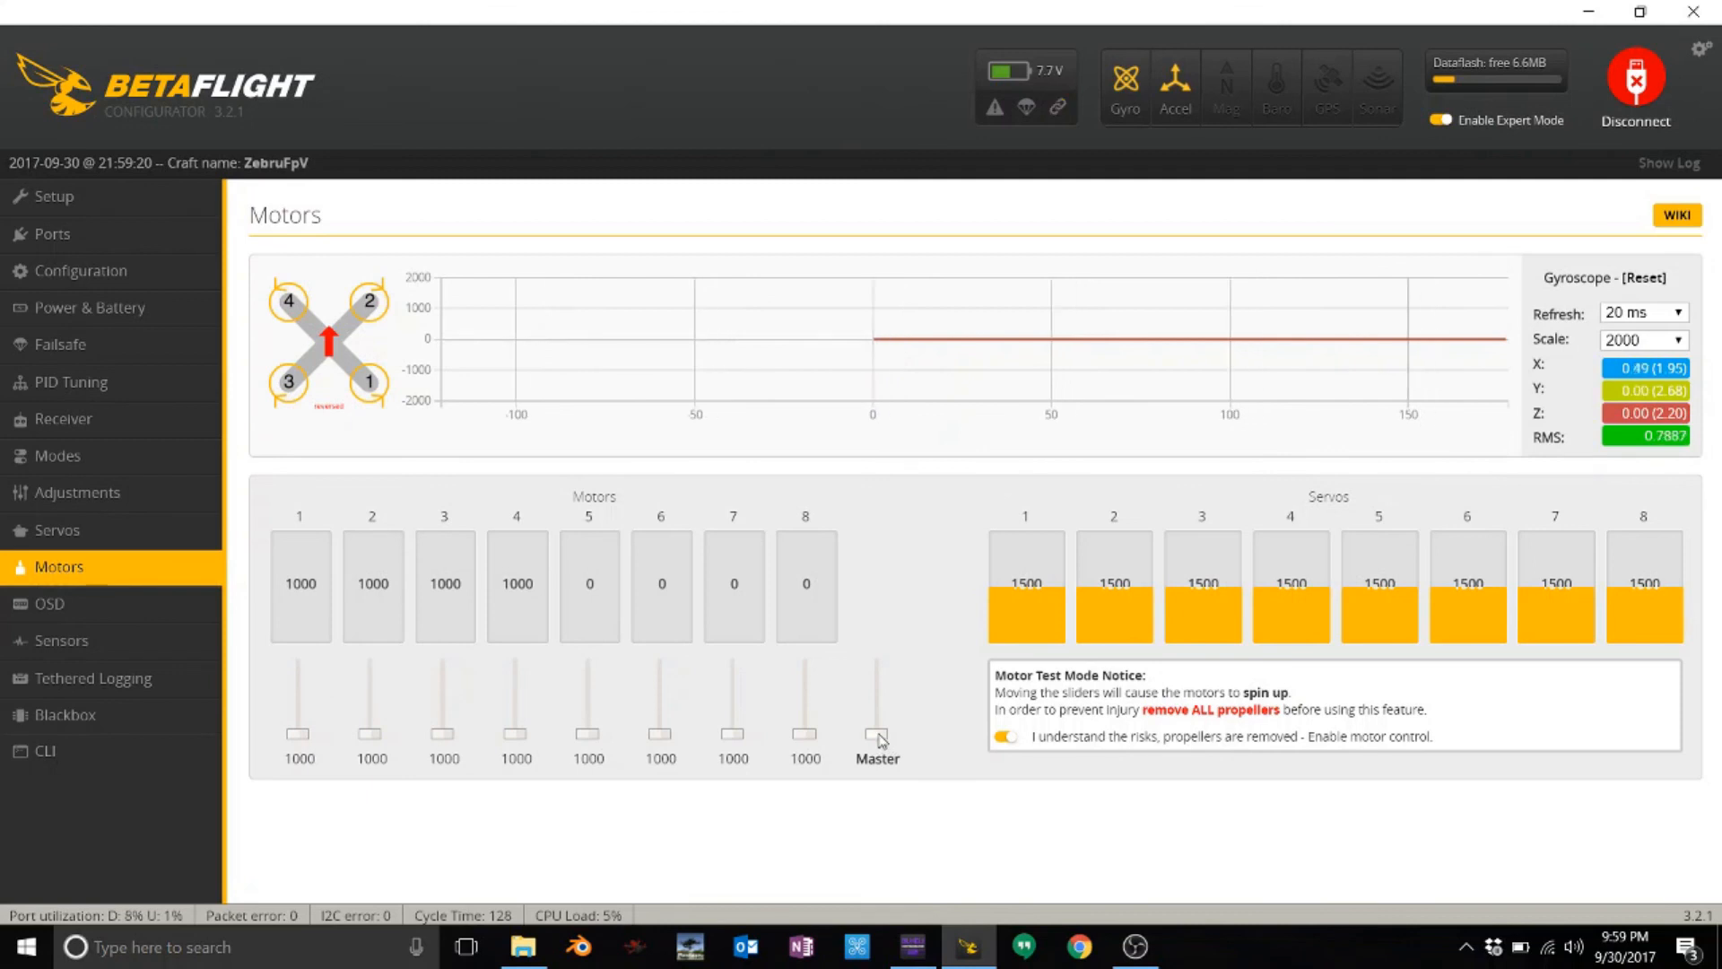
{"action": "left_click_drag", "start_coordinate": [877, 734], "coordinate": [874, 726]}
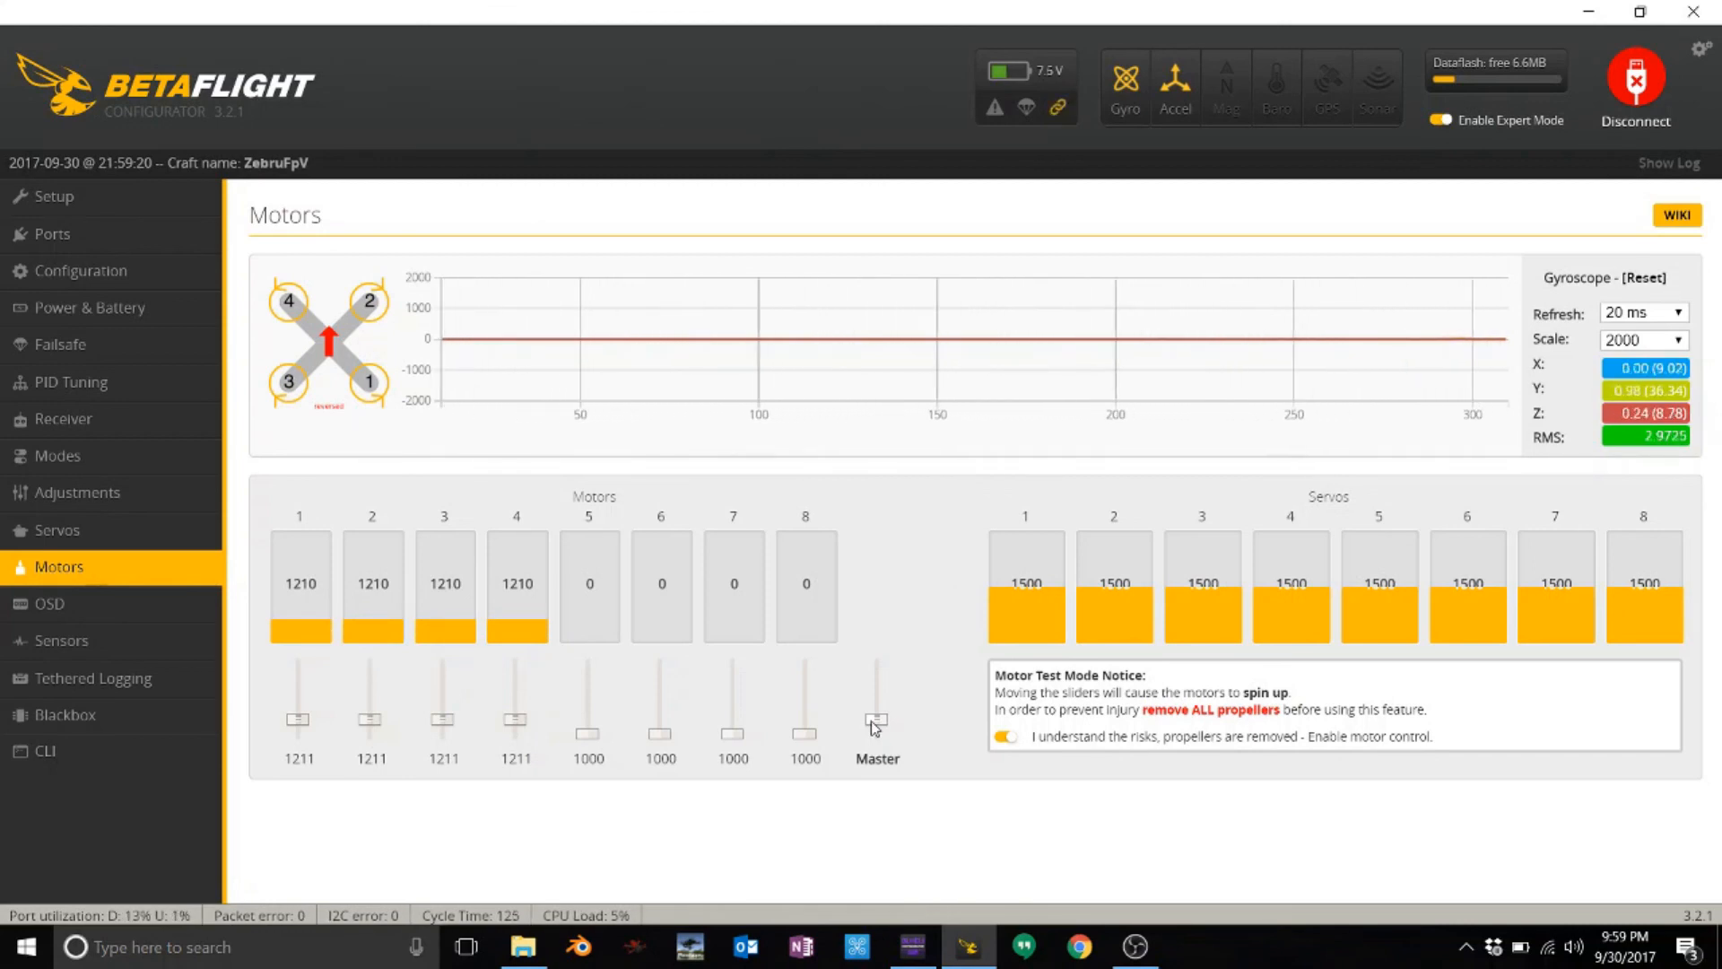
{"action": "left_click_drag", "start_coordinate": [875, 723], "coordinate": [888, 807]}
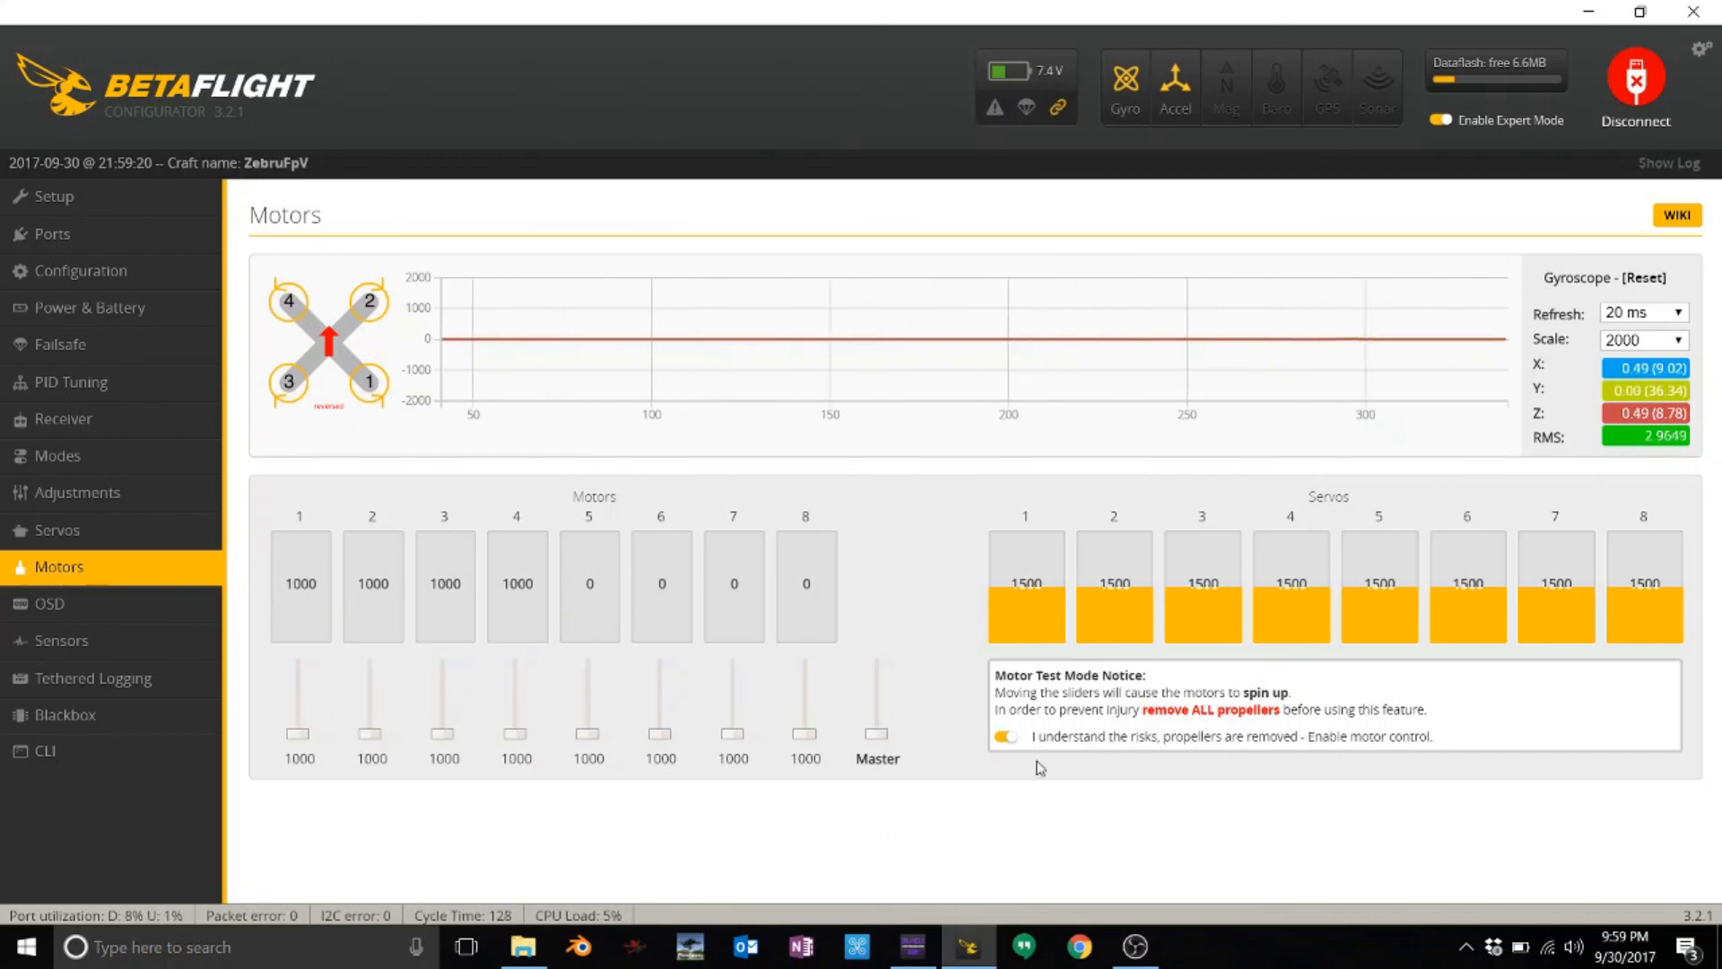
{"action": "left_click", "coordinate": [1004, 737]}
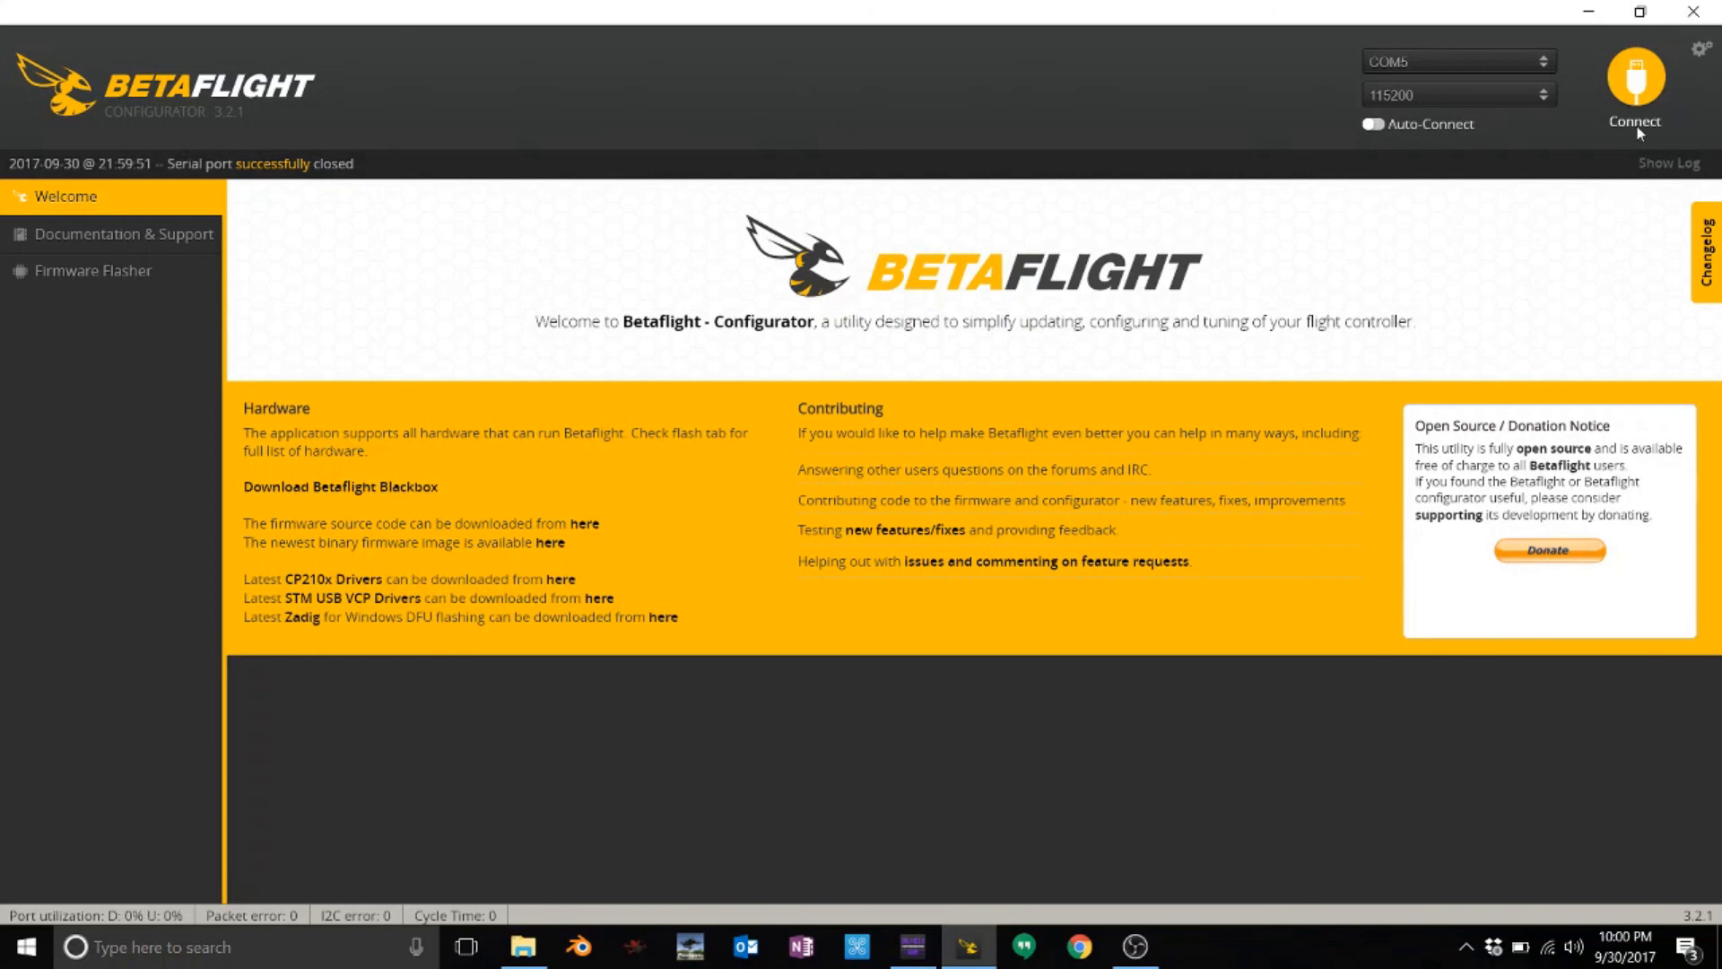
- Reconnect to the flight controller, enable motor control again and repeat the test with the master motor slider
{"action": "left_click", "coordinate": [1645, 97]}
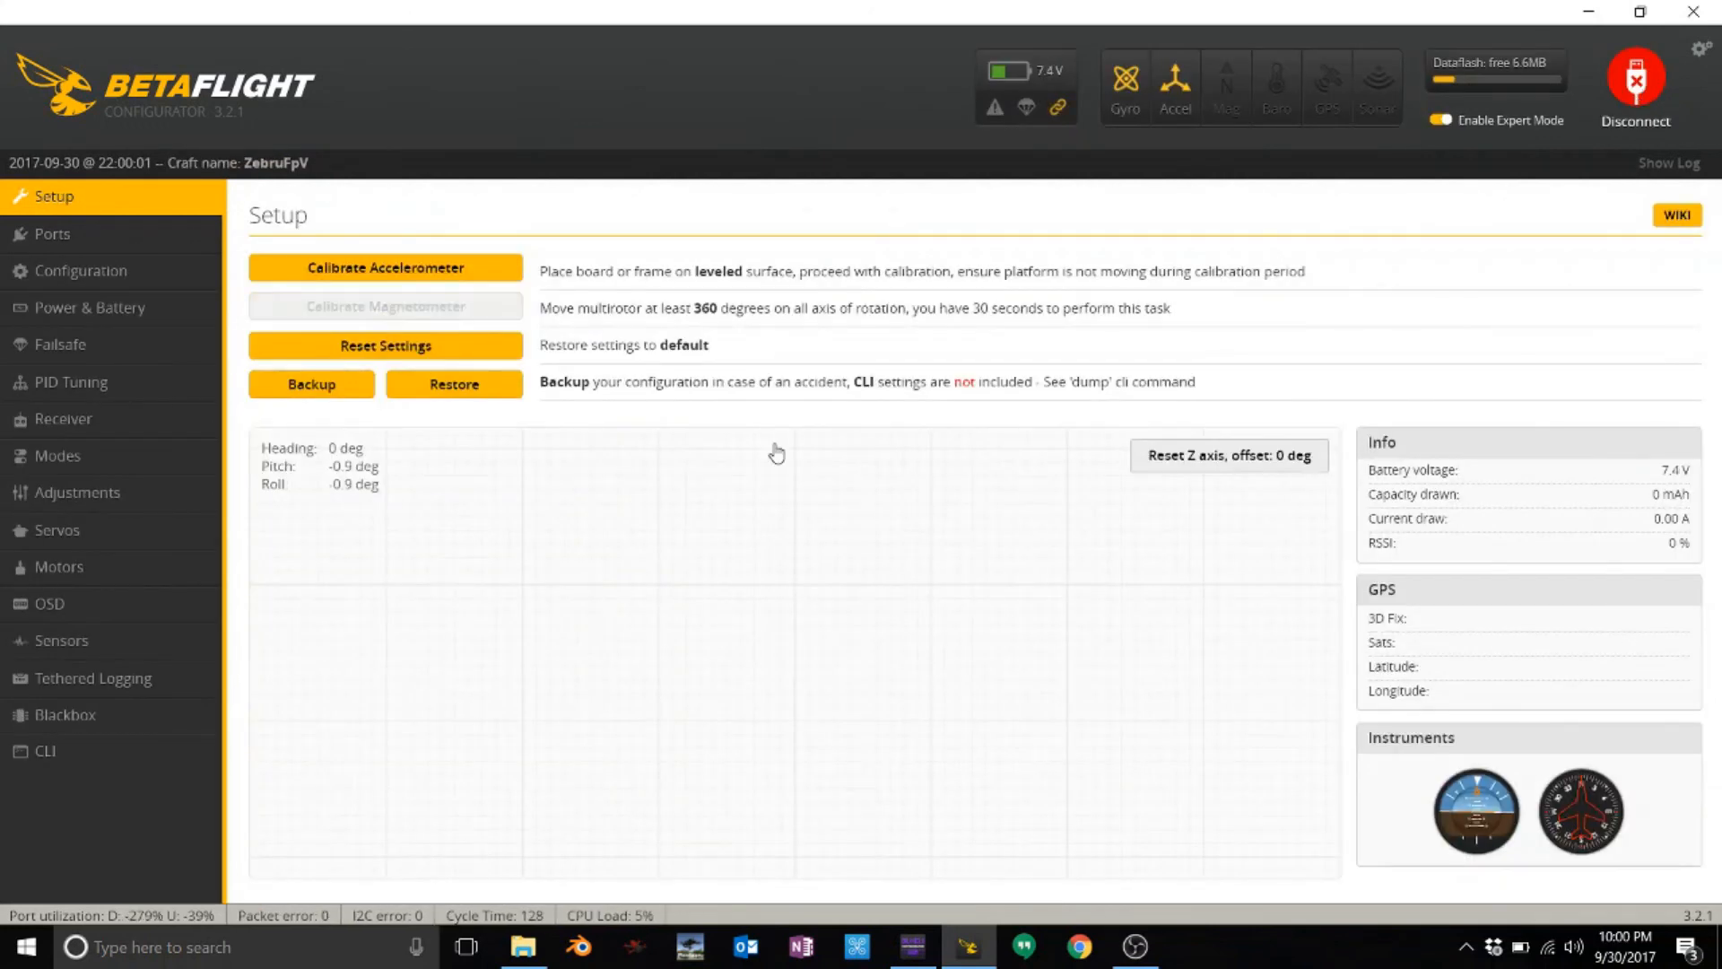
{"action": "left_click", "coordinate": [116, 575]}
{"action": "left_click", "coordinate": [1005, 737]}
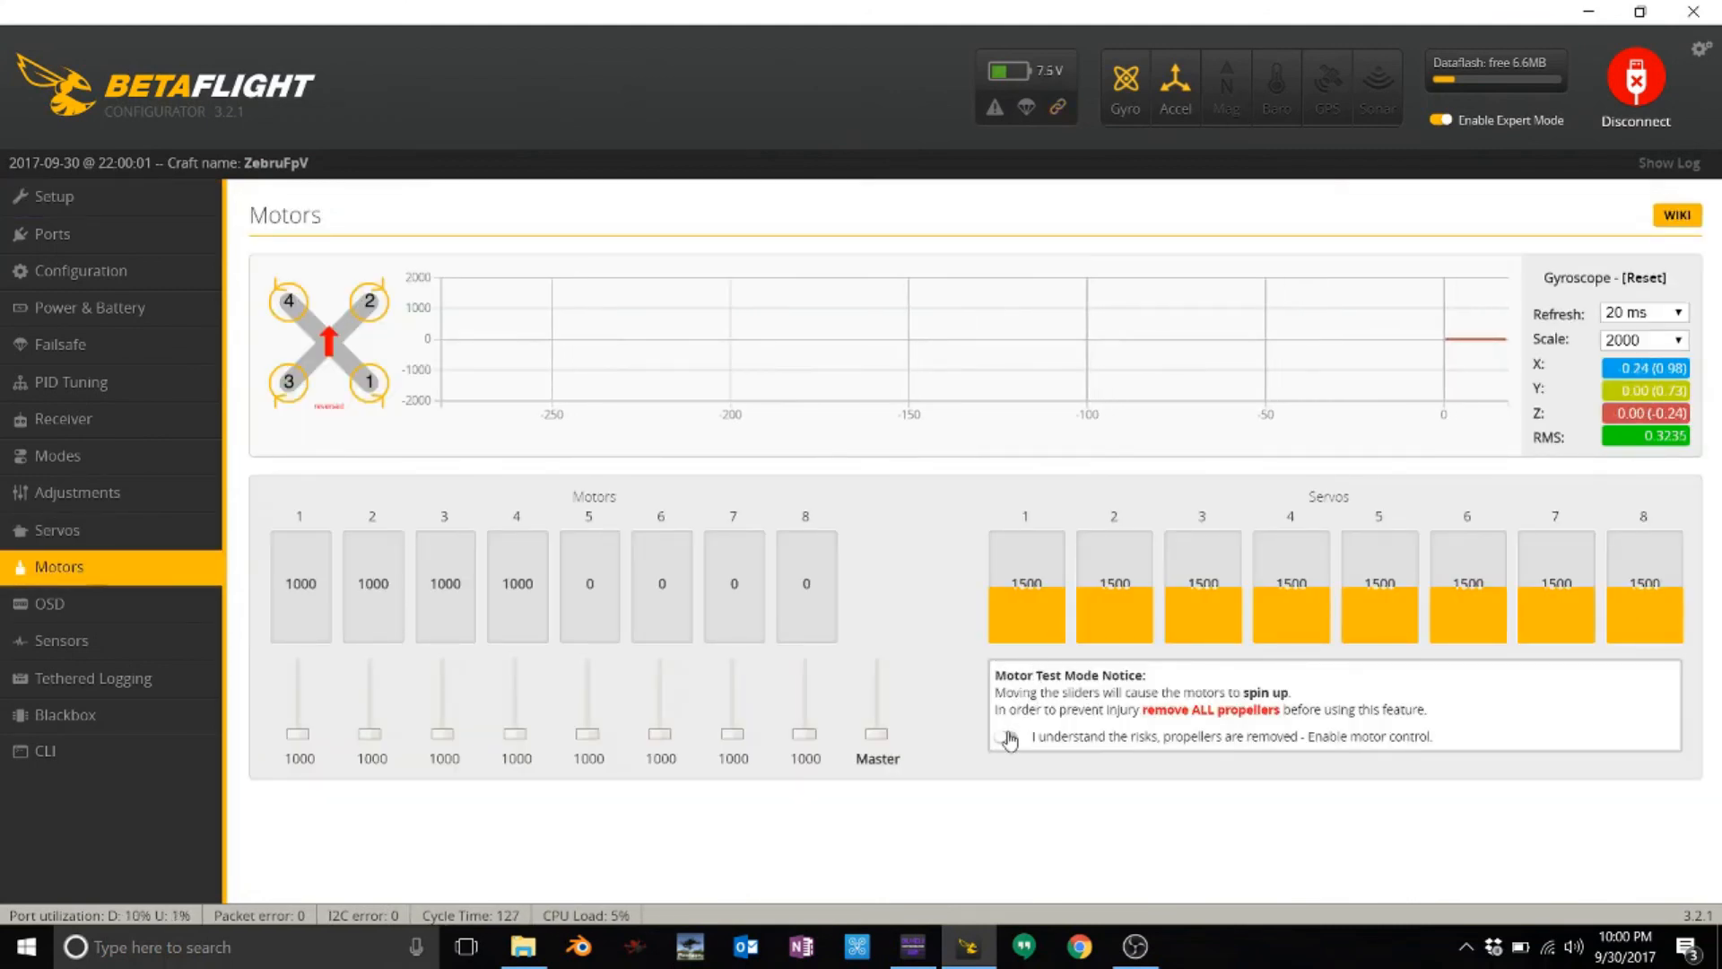
{"action": "left_click_drag", "start_coordinate": [879, 735], "coordinate": [877, 771]}
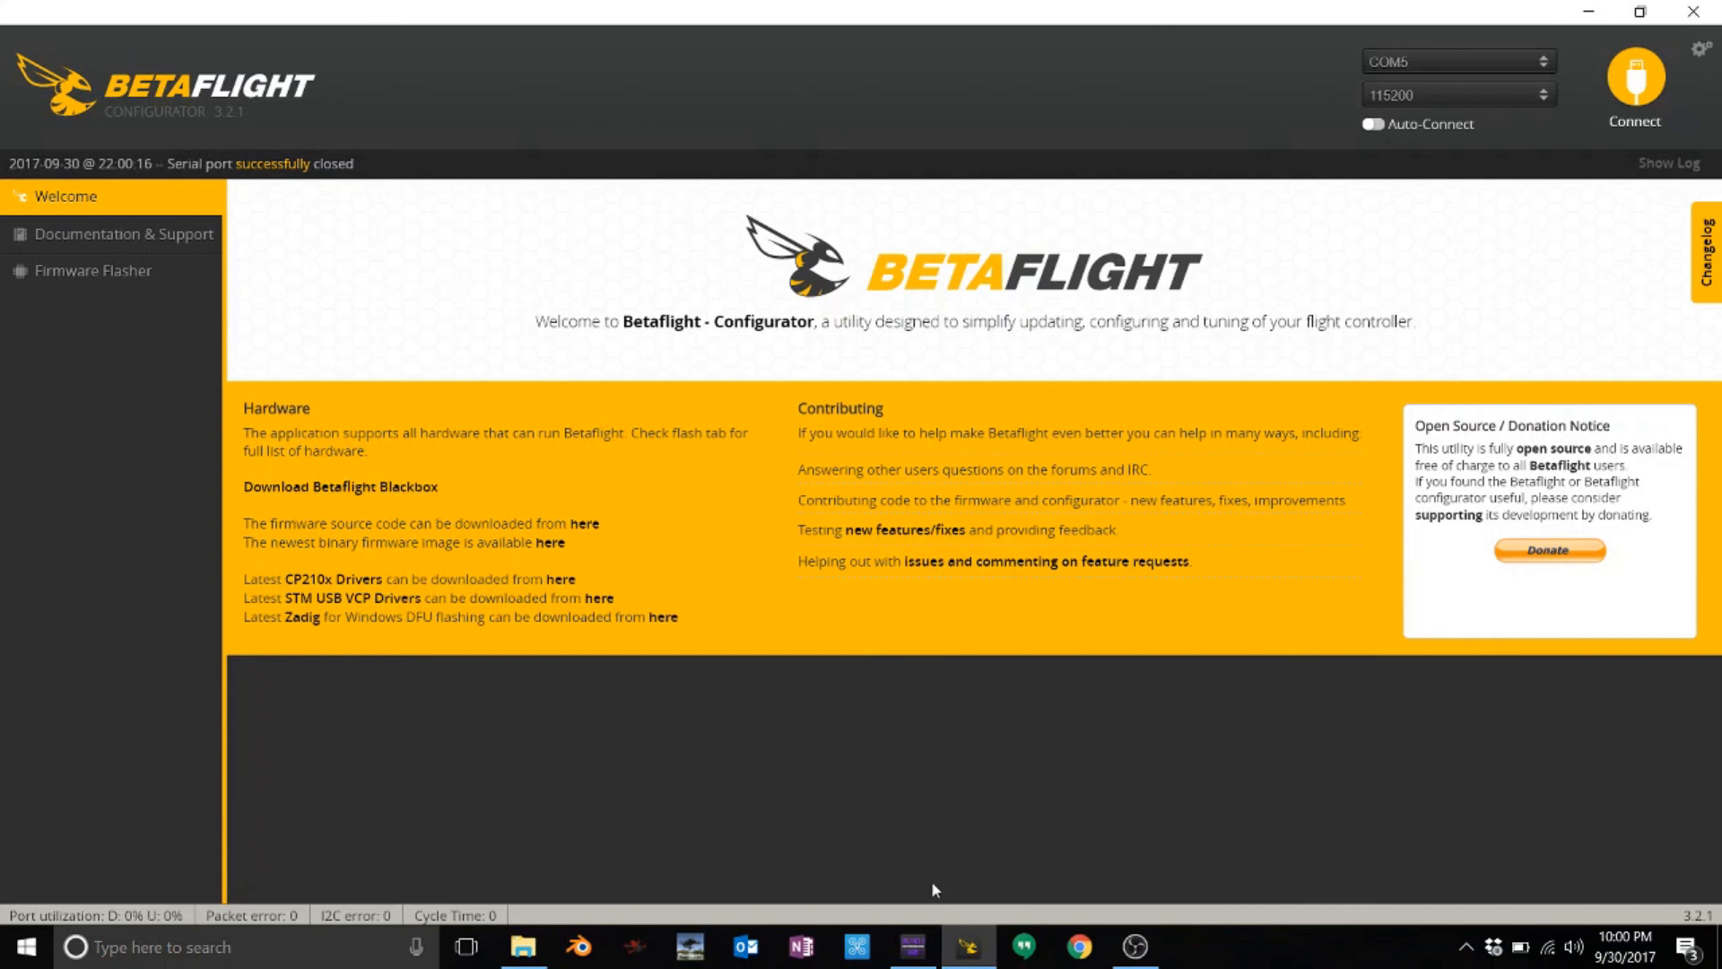
- Switch to BLHeli Configurator, connect, read the ESC setup again and disconnect
{"action": "left_click", "coordinate": [913, 947]}
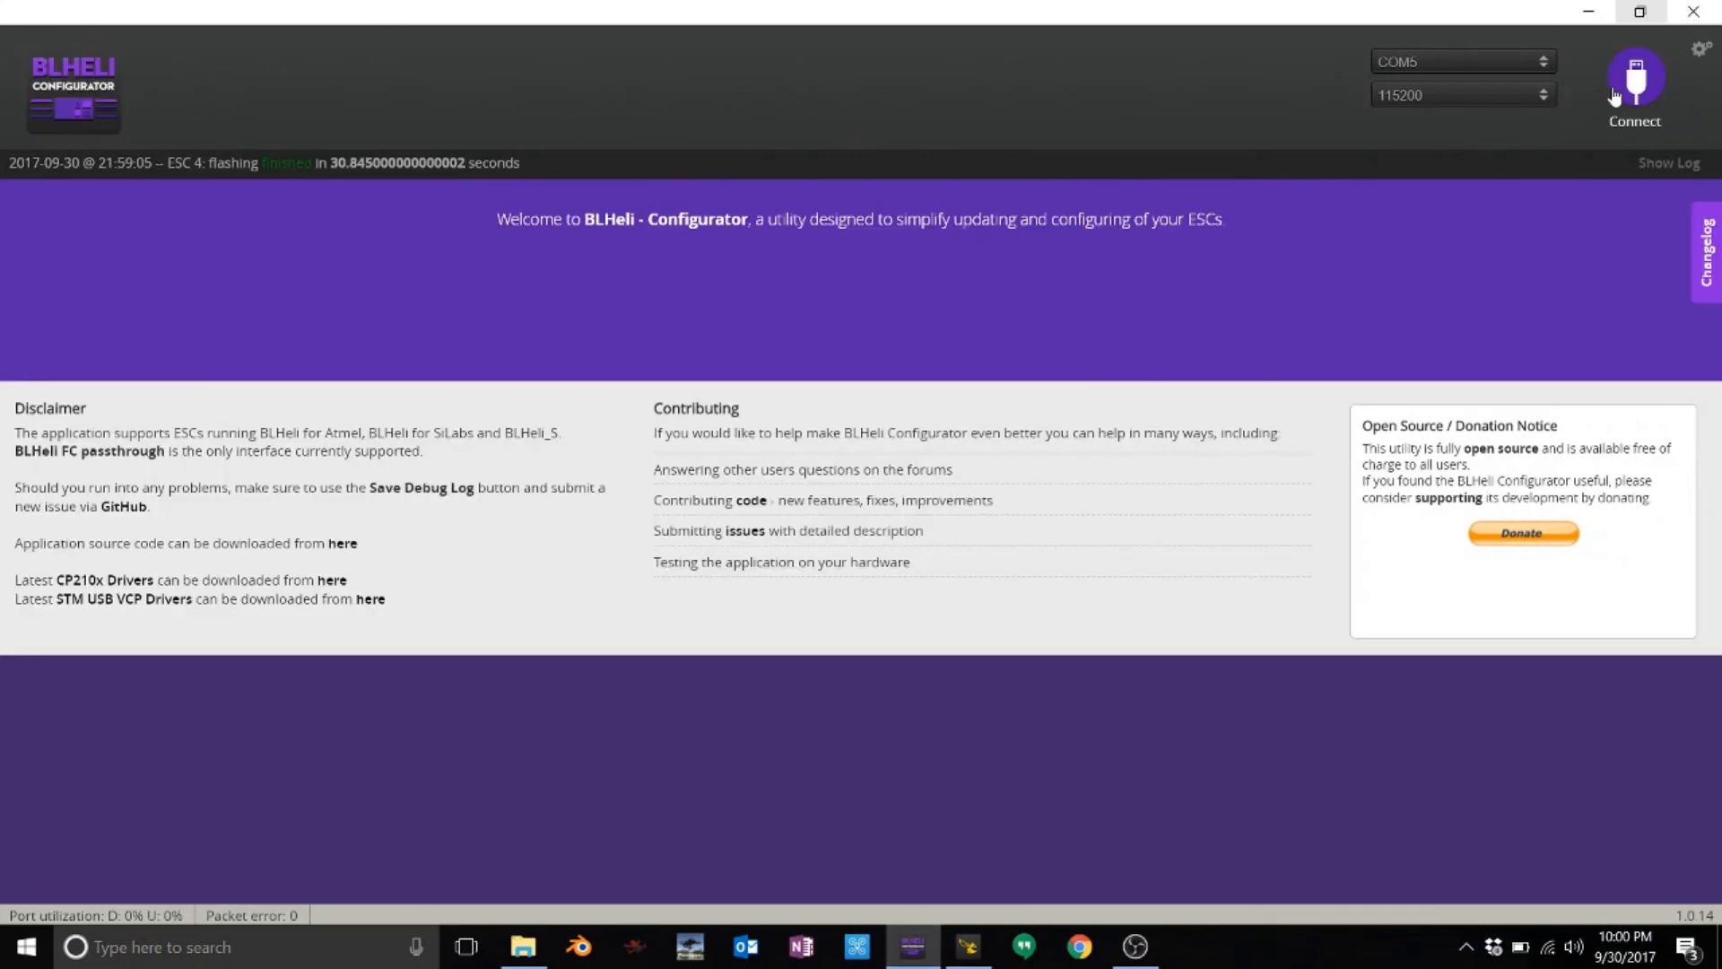
{"action": "left_click", "coordinate": [1647, 79]}
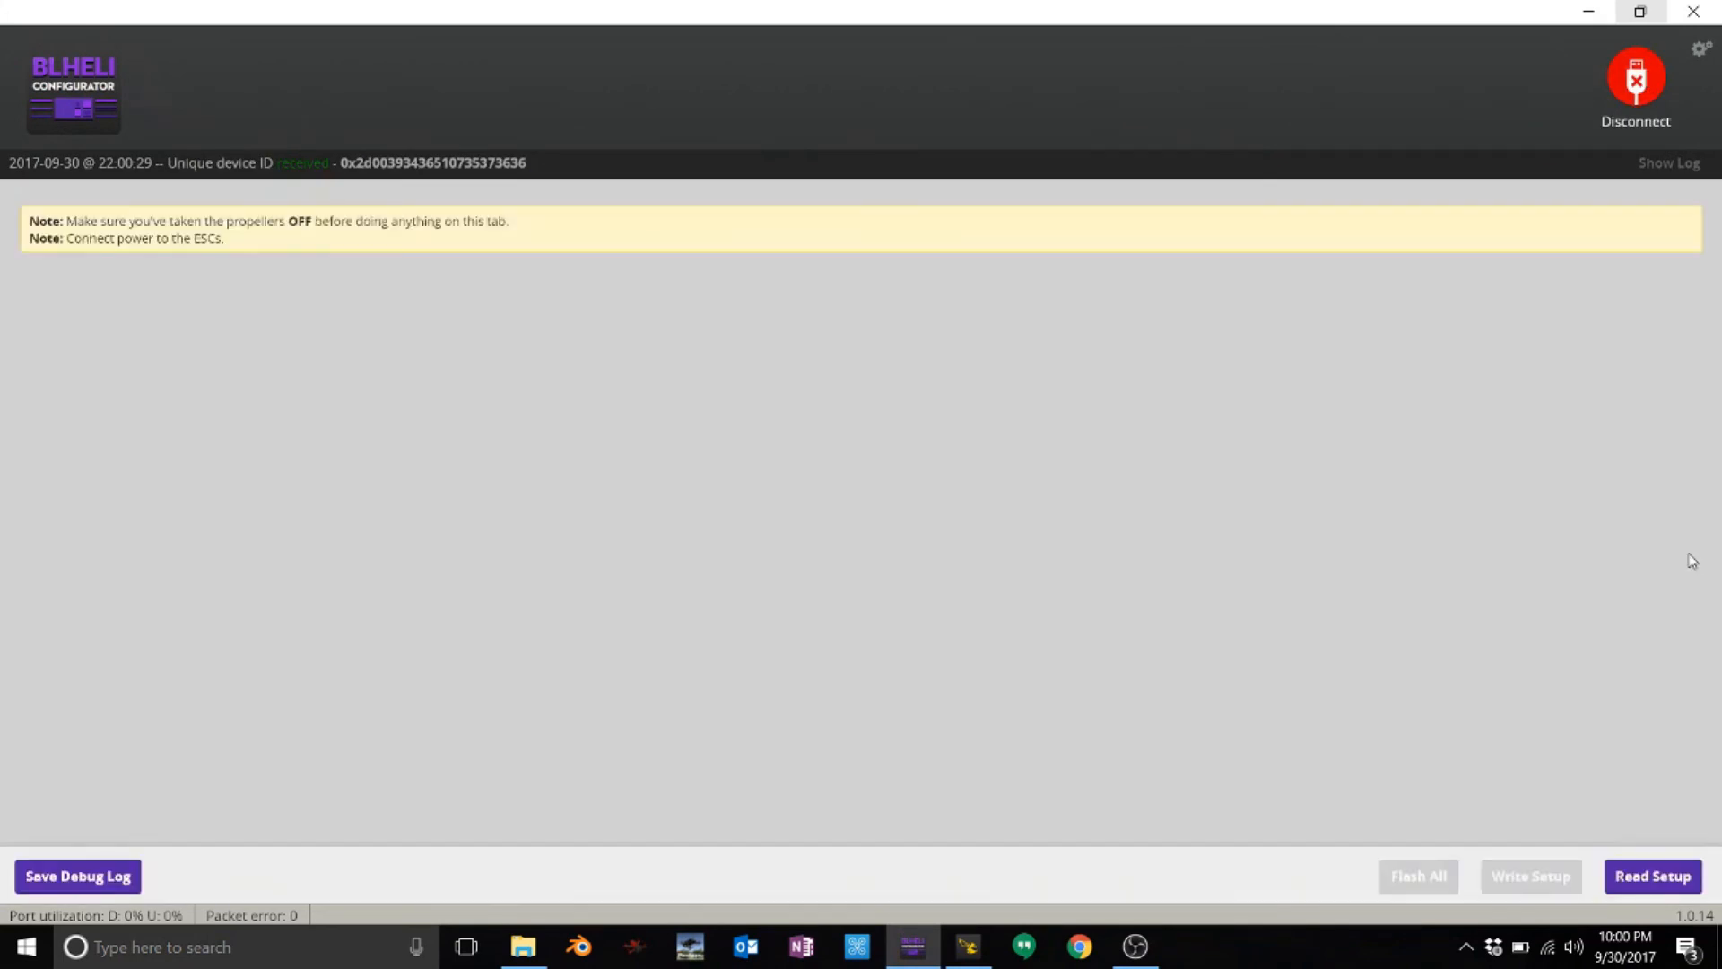
{"action": "left_click", "coordinate": [1635, 883]}
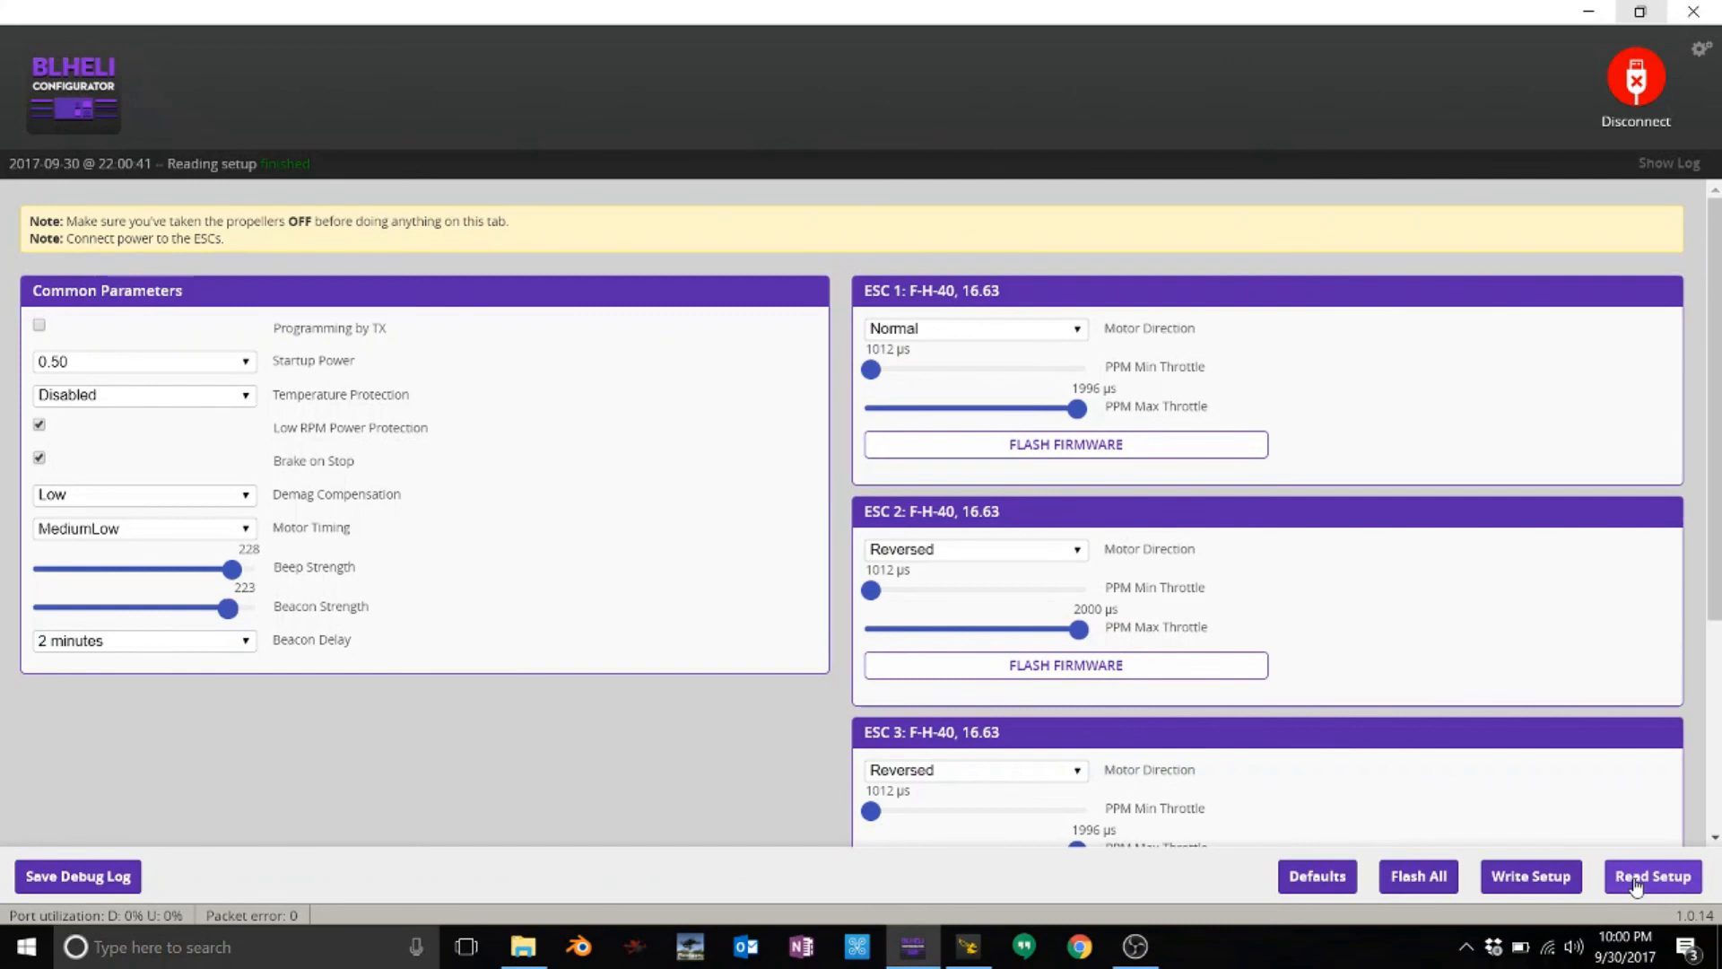
{"action": "left_click", "coordinate": [1630, 95]}
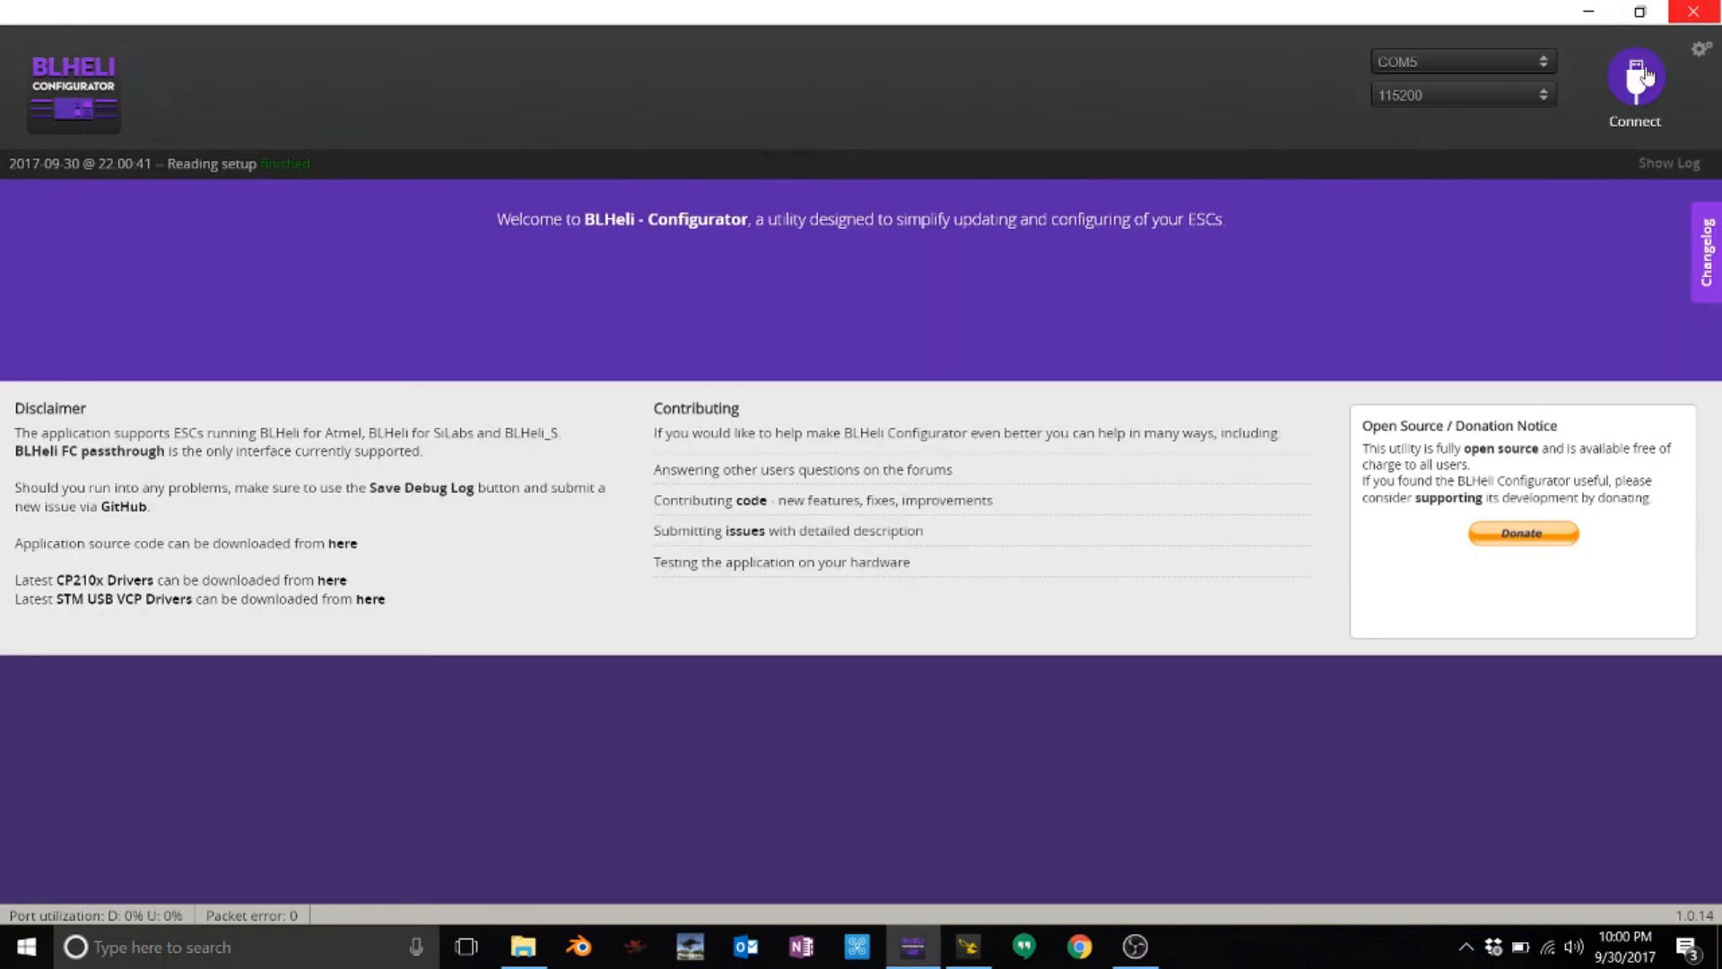